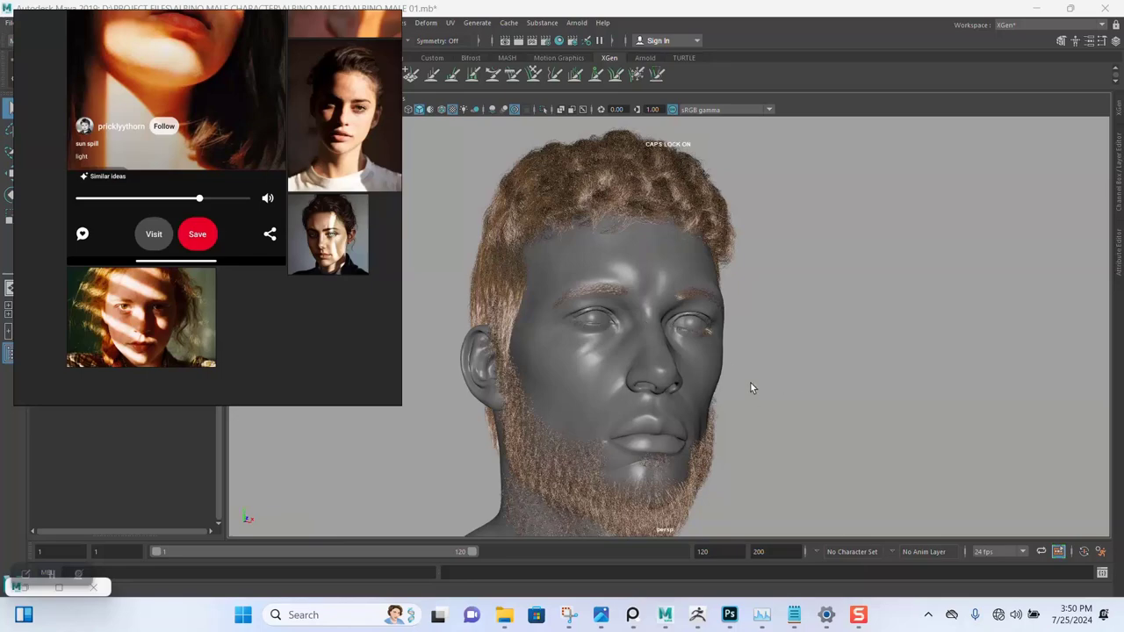
# Step: Orbit and zoom around the face to inspect the eyes and eyelashes
pyautogui.keyDown('alt'); pyautogui.moveTo(751, 383); pyautogui.dragTo(682, 308); pyautogui.keyUp('alt')
pyautogui.keyDown('alt'); pyautogui.moveTo(682, 308); pyautogui.dragTo(667, 480, button='right'); pyautogui.keyUp('alt')
pyautogui.keyDown('alt'); pyautogui.moveTo(667, 480); pyautogui.dragTo(675, 370, button='middle'); pyautogui.keyUp('alt')
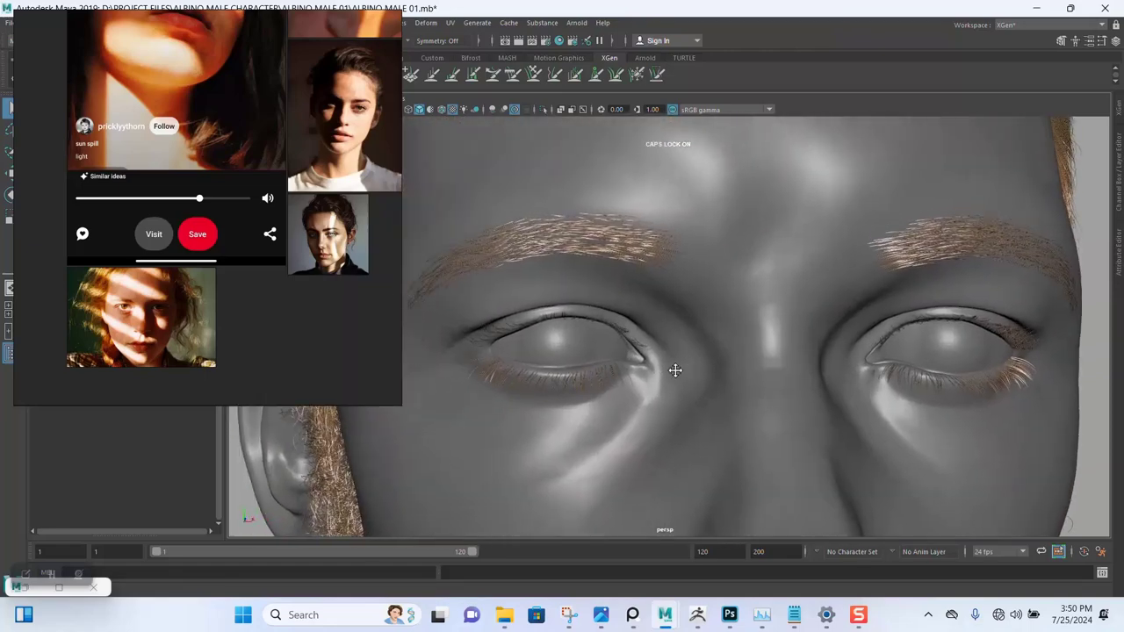
pyautogui.keyDown('alt'); pyautogui.moveTo(674, 369); pyautogui.dragTo(622, 293); pyautogui.keyUp('alt')
pyautogui.keyDown('alt'); pyautogui.moveTo(707, 319); pyautogui.dragTo(710, 372); pyautogui.keyUp('alt')
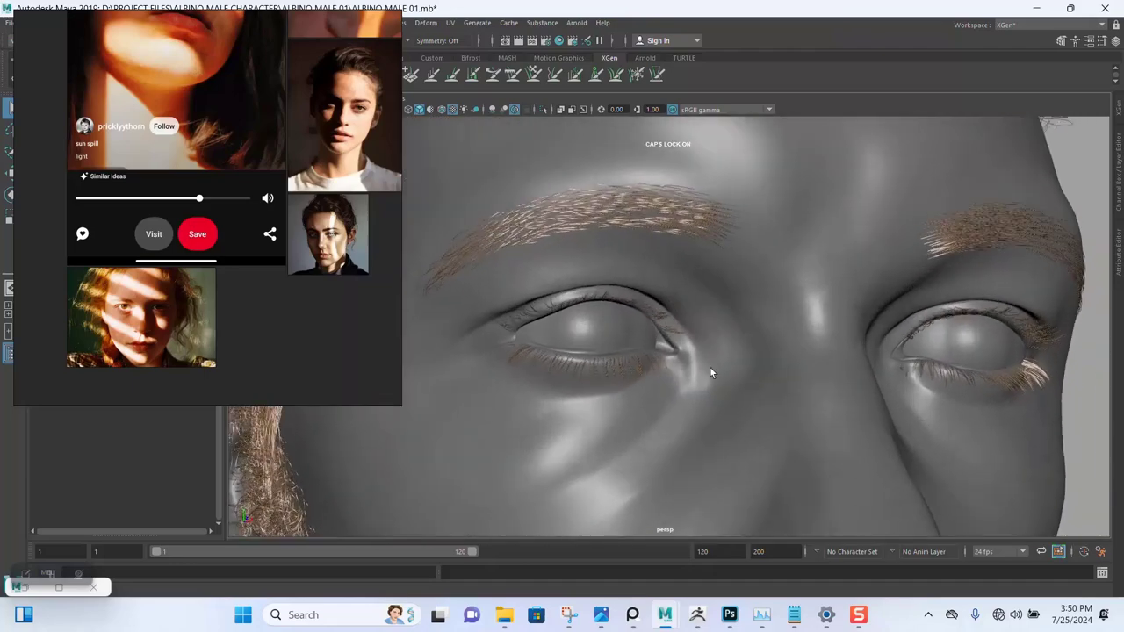
pyautogui.keyDown('alt'); pyautogui.moveTo(712, 372); pyautogui.dragTo(569, 258, button='right'); pyautogui.keyUp('alt')
pyautogui.moveTo(266, 278); pyautogui.dragTo(1046, 268)
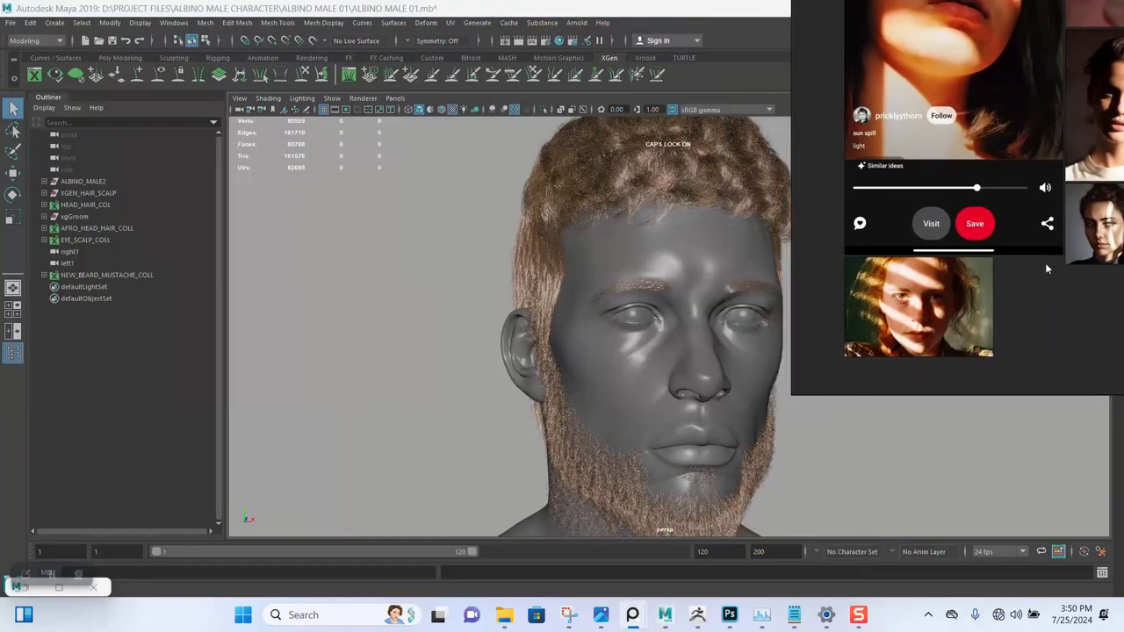
# Step: Hide AFRO_HEAD_HAIR_COLL, EYE_SCALP_COLL and NEW_BEARD_MUSTACHE_COLL together
pyautogui.click(76, 230)
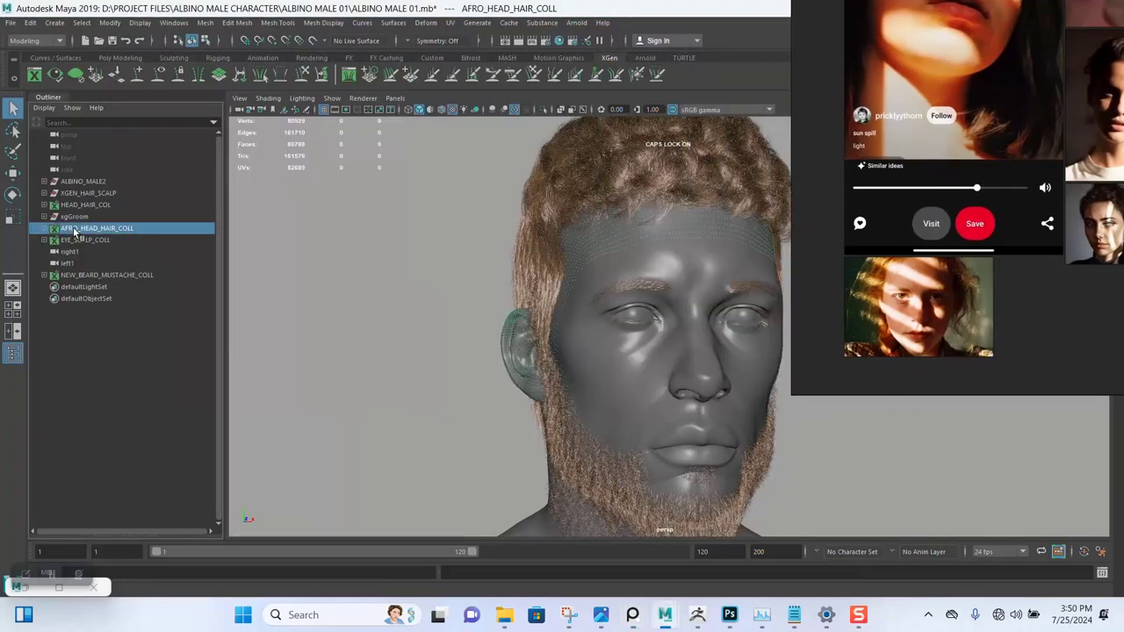
pyautogui.press('alt')
pyautogui.keyDown('ctrl'); pyautogui.click(86, 240); pyautogui.keyUp('ctrl')
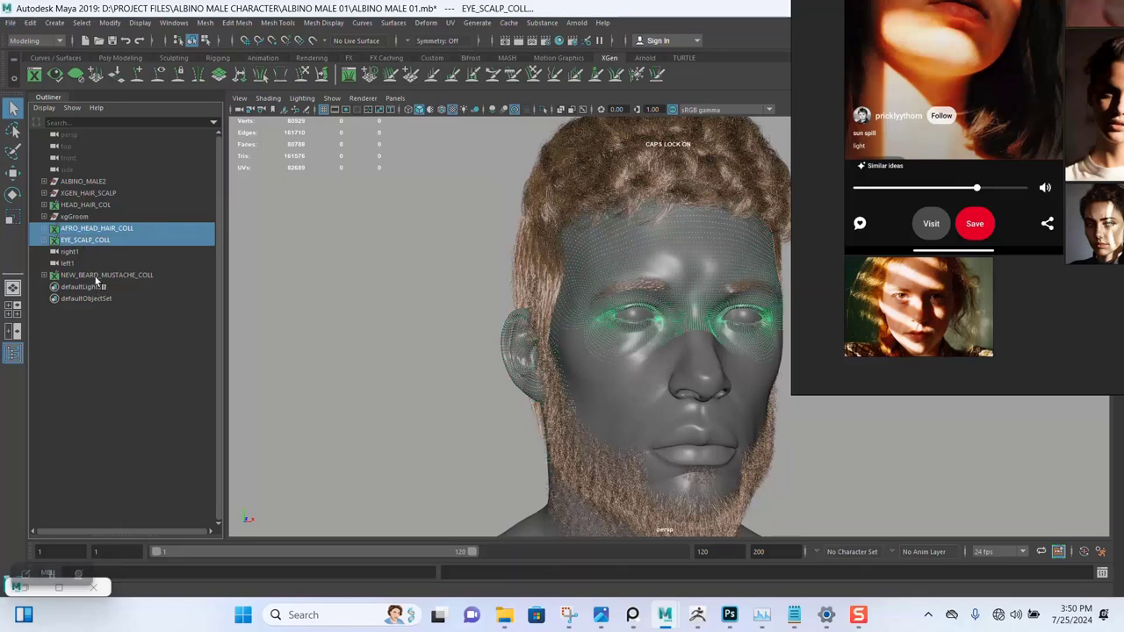
pyautogui.keyDown('ctrl'); pyautogui.click(97, 276); pyautogui.keyUp('ctrl')
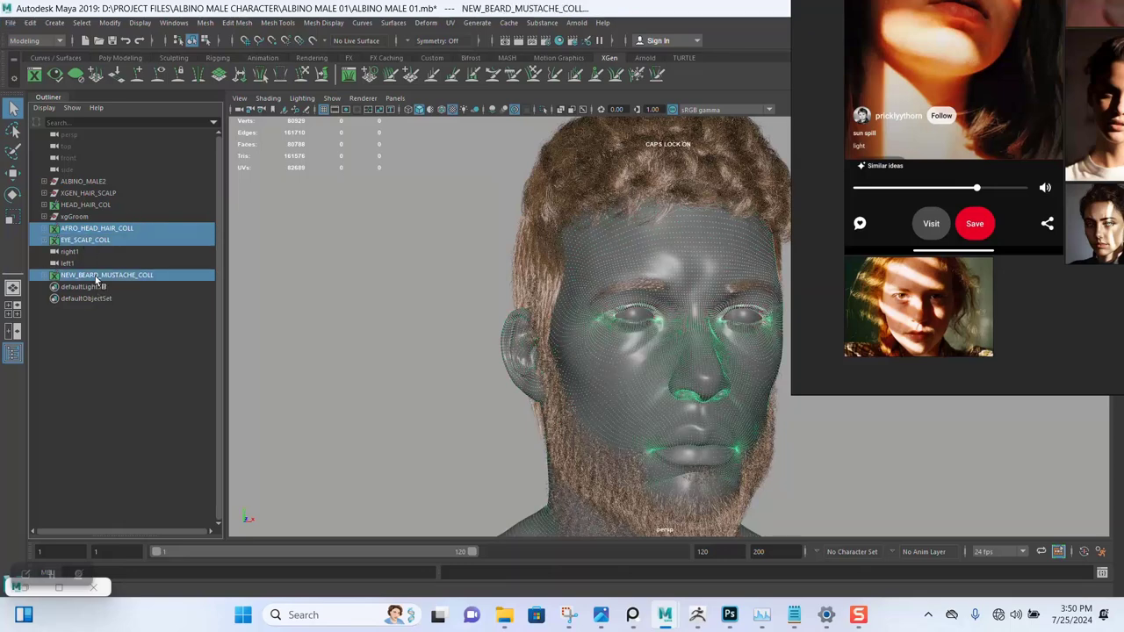
pyautogui.hotkey('ctrl', 'h')
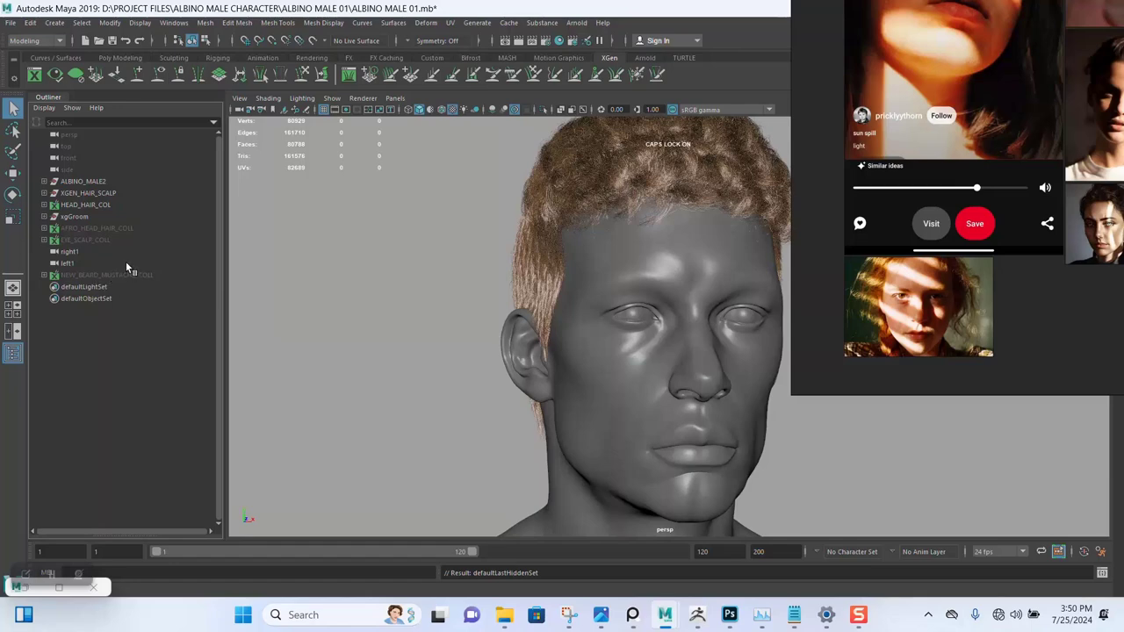
# Step: Hide HEAD_HAIR_COLL as well and return to a frontal head view
pyautogui.keyDown('alt'); pyautogui.moveTo(426, 258); pyautogui.dragTo(342, 263); pyautogui.keyUp('alt')
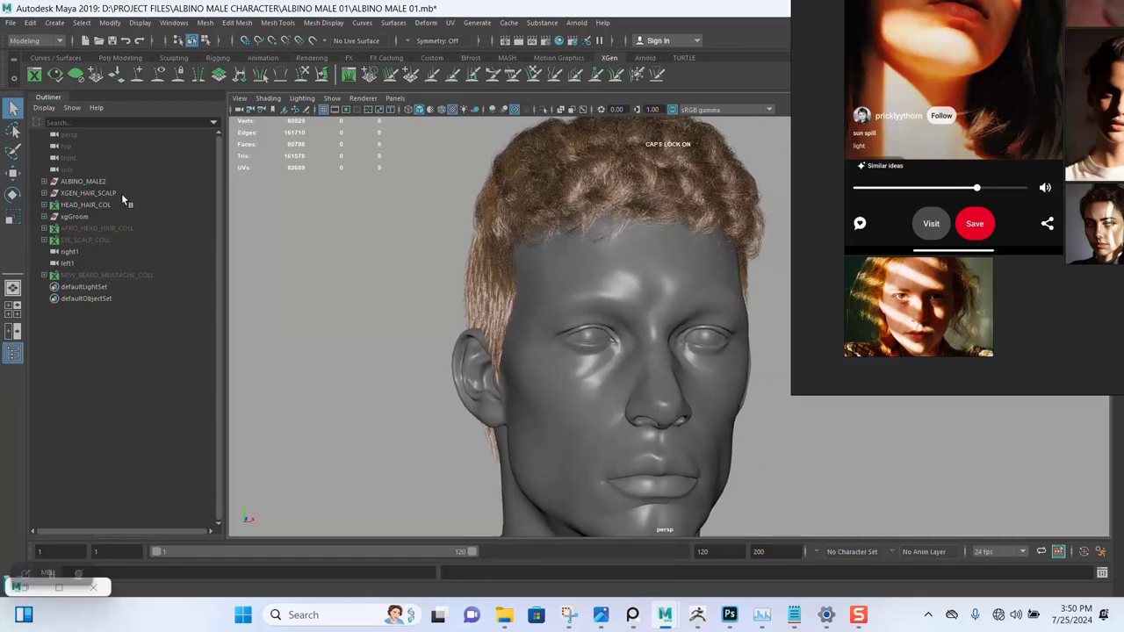
pyautogui.click(98, 204)
pyautogui.hotkey('ctrl', 'h')
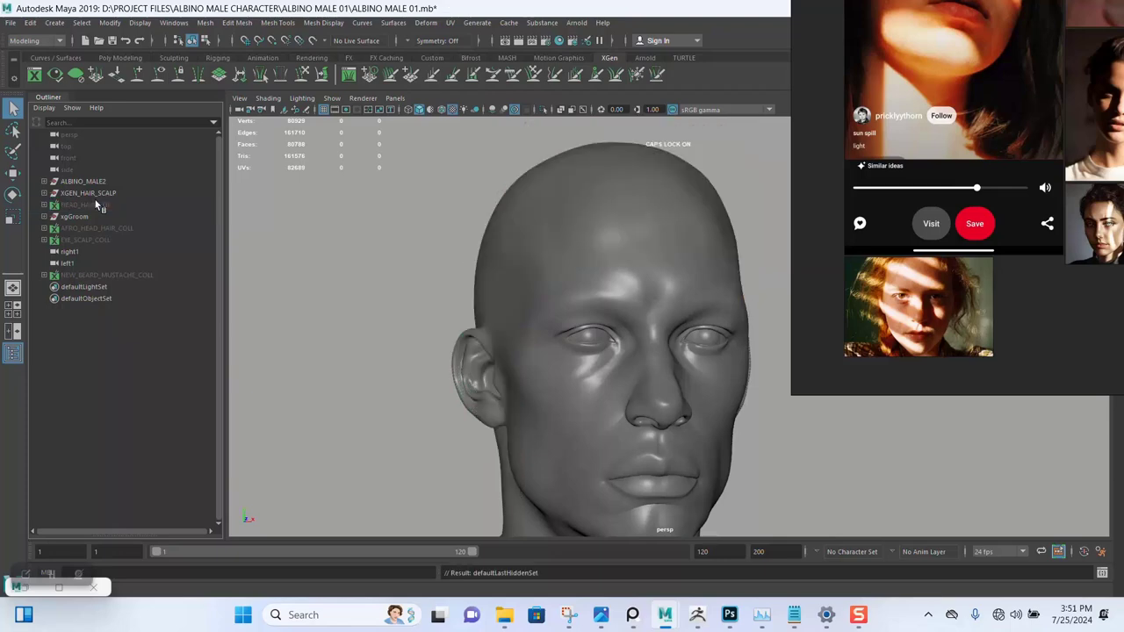
pyautogui.keyDown('alt'); pyautogui.moveTo(472, 244); pyautogui.dragTo(573, 278); pyautogui.keyUp('alt')
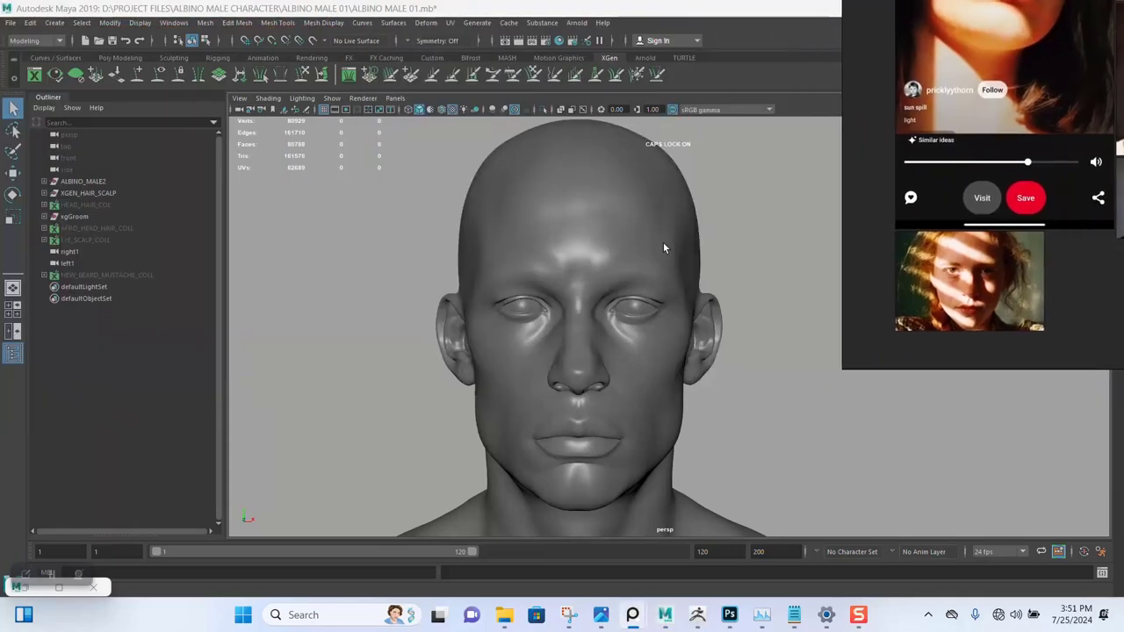
# Step: Show the Poly Modeling shelf and switch to the Modeling - Standard workspace
pyautogui.keyDown('alt'); pyautogui.moveTo(663, 246); pyautogui.dragTo(415, 230); pyautogui.keyUp('alt')
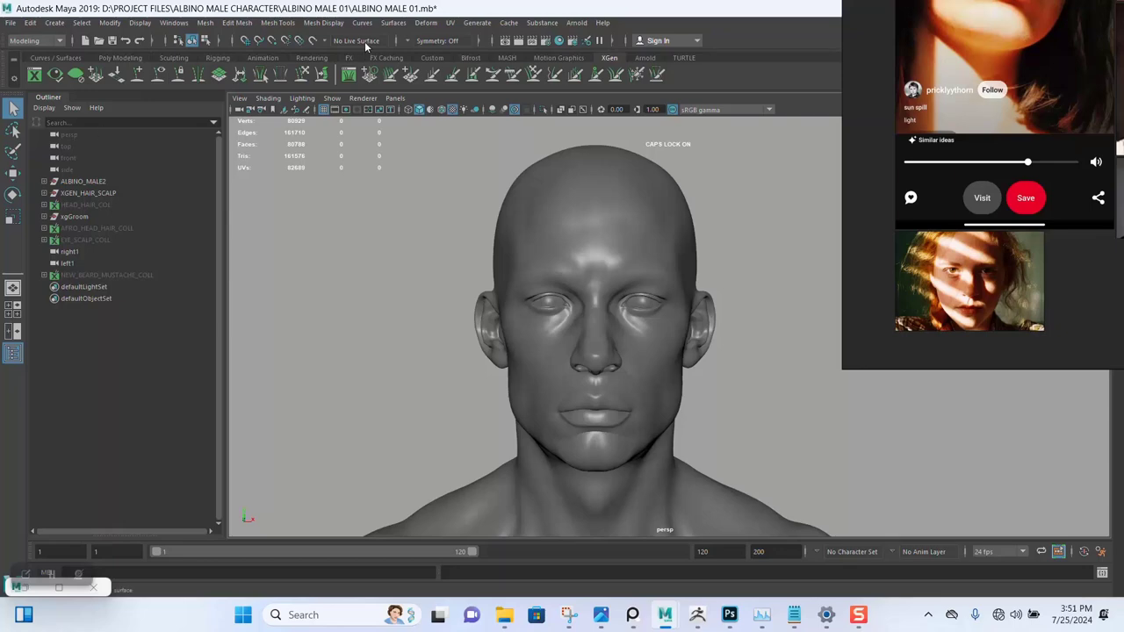
pyautogui.click(123, 58)
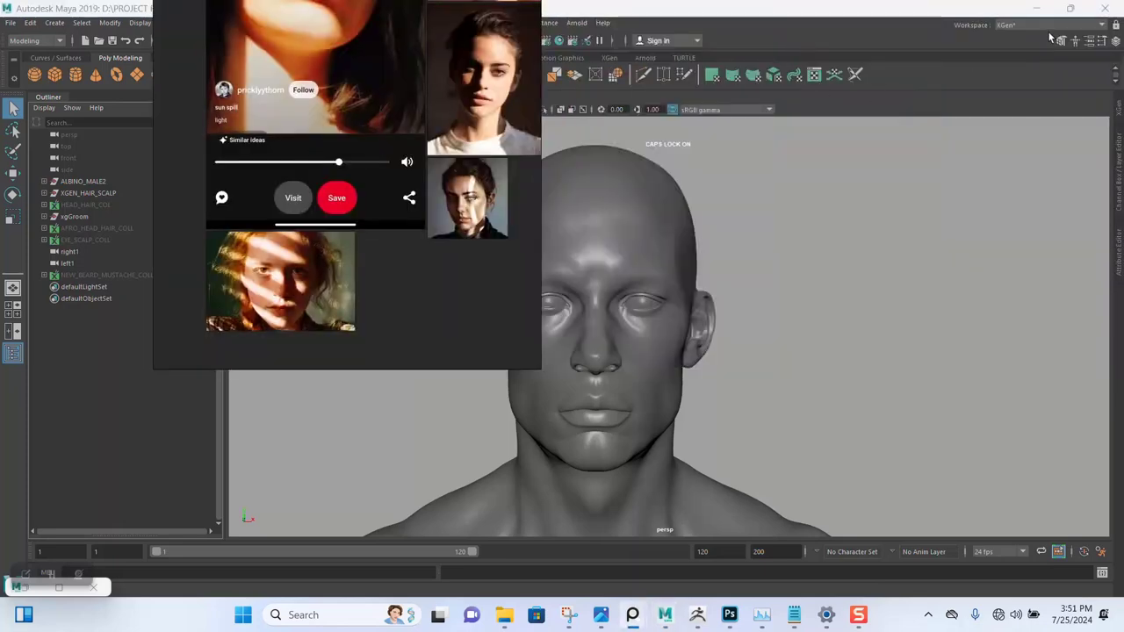
pyautogui.click(1050, 24)
pyautogui.click(1045, 50)
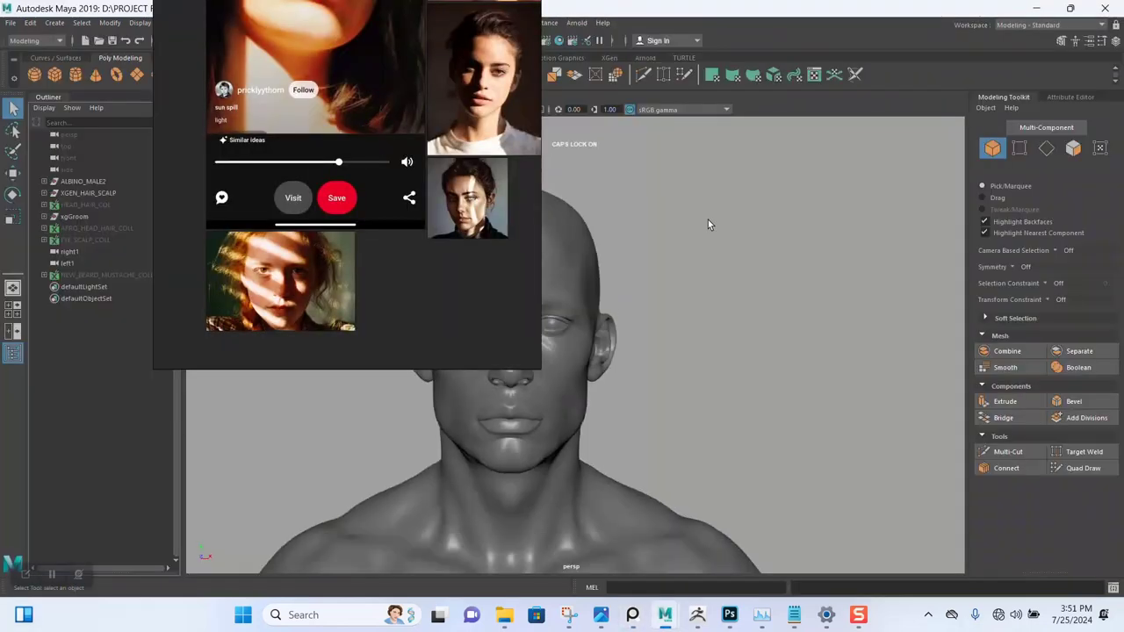
# Step: Try out the Rendering - Standard and Rendering - Expert workspaces
pyautogui.click(1021, 26)
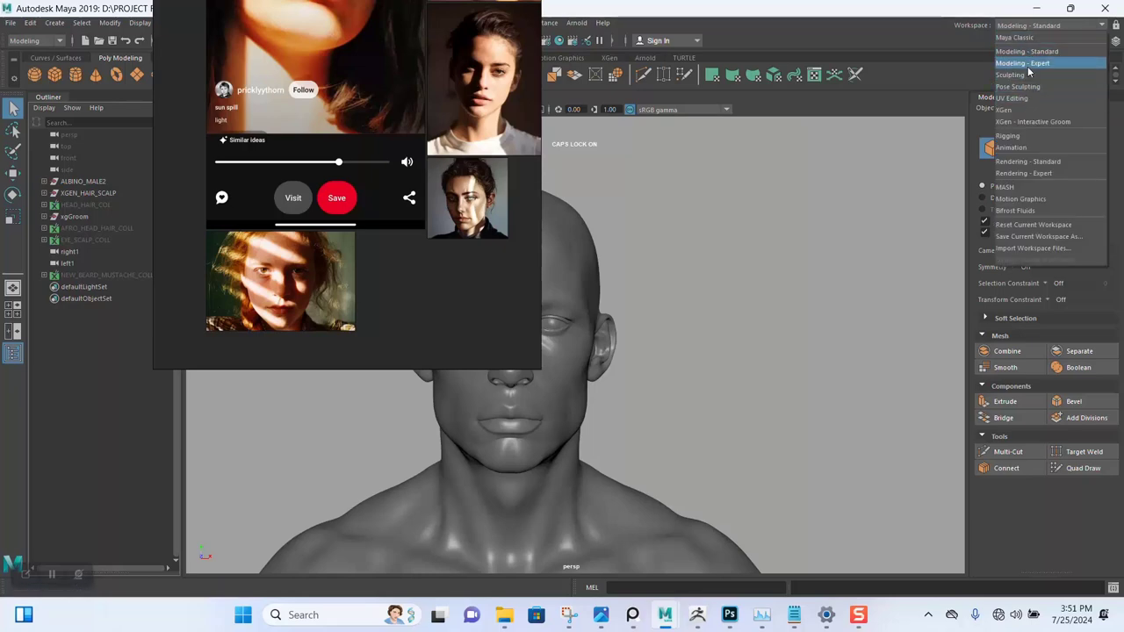
pyautogui.click(1028, 161)
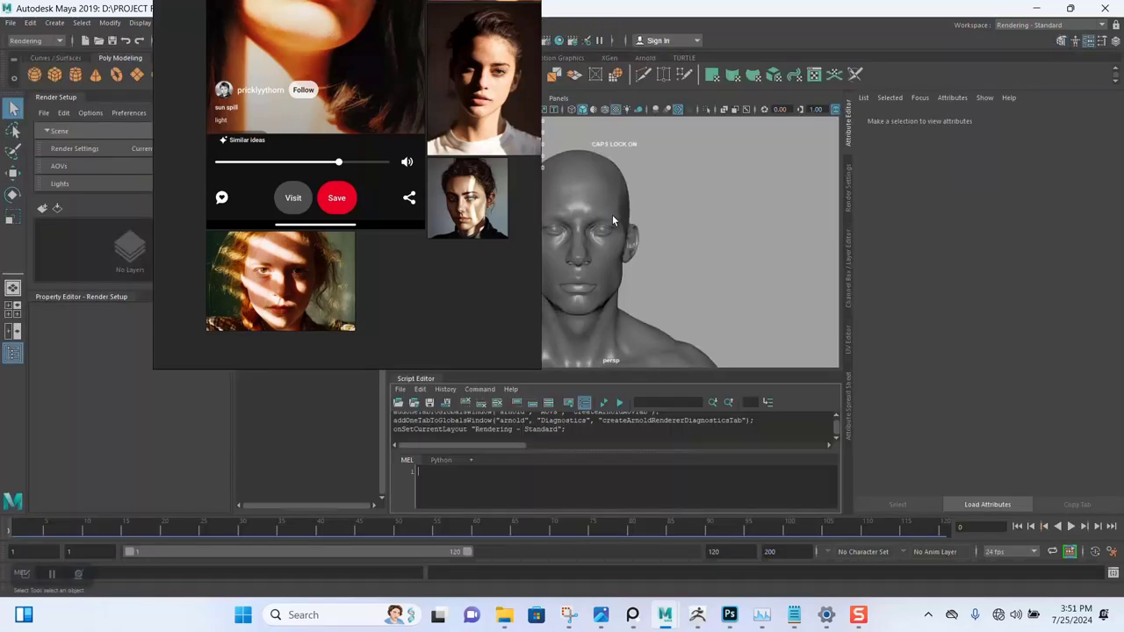
pyautogui.moveTo(375, 207); pyautogui.dragTo(415, 169)
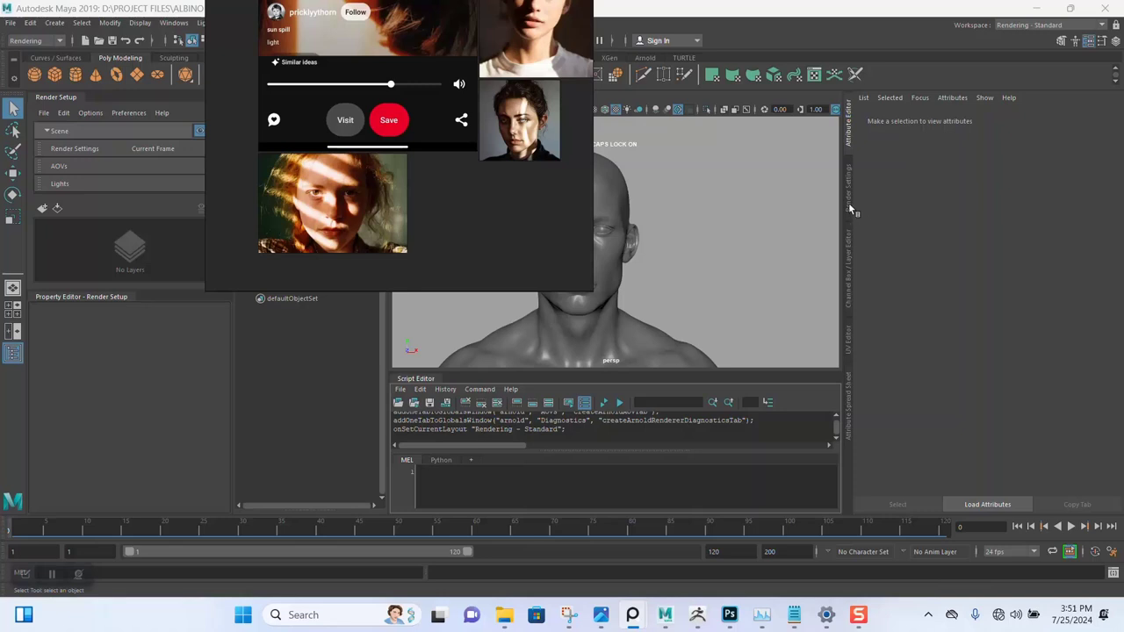
pyautogui.click(1045, 25)
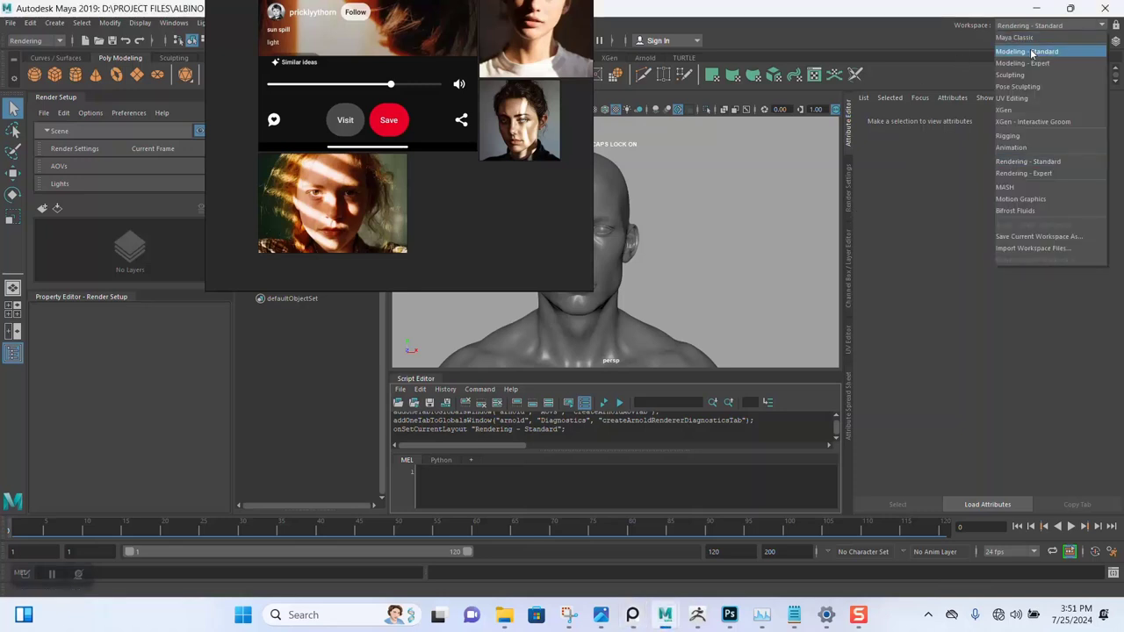
pyautogui.click(1030, 51)
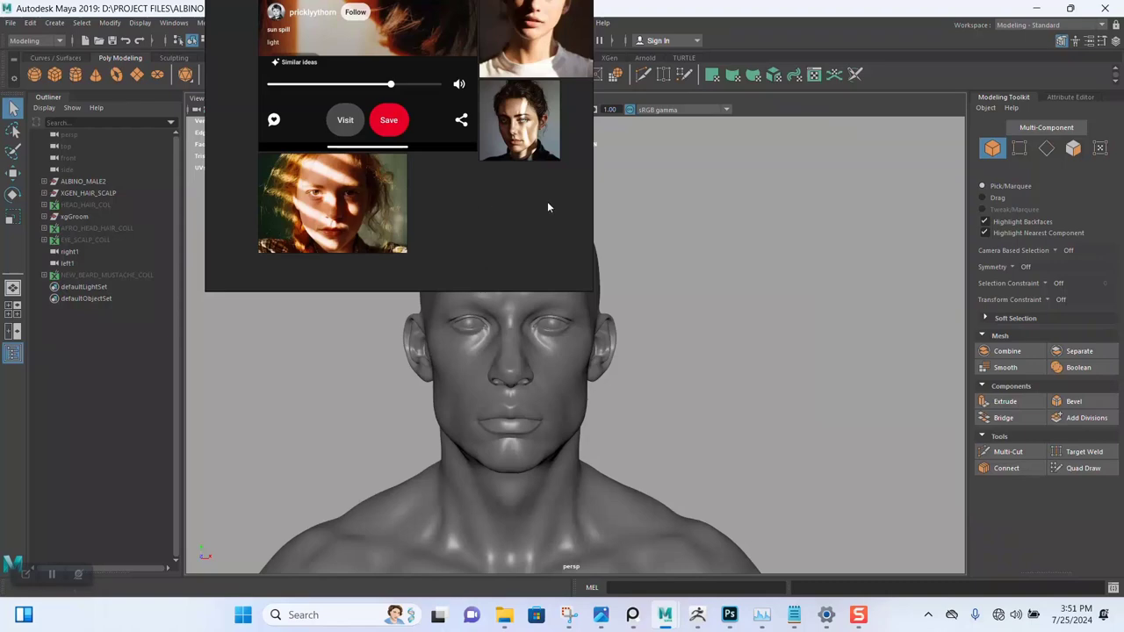
pyautogui.click(1041, 25)
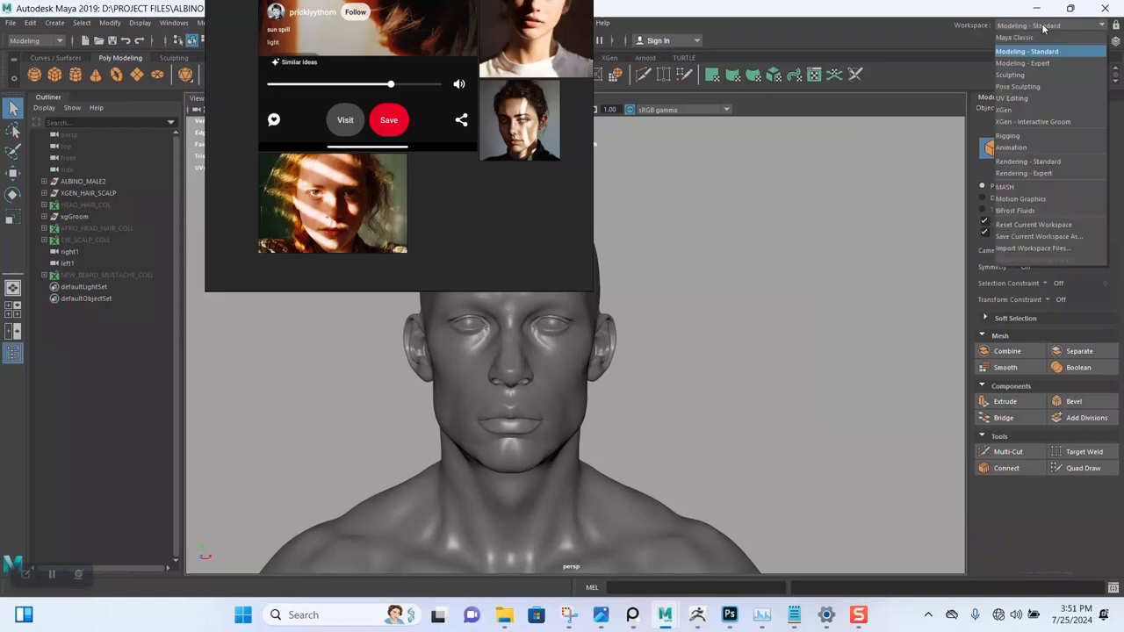
pyautogui.click(1050, 173)
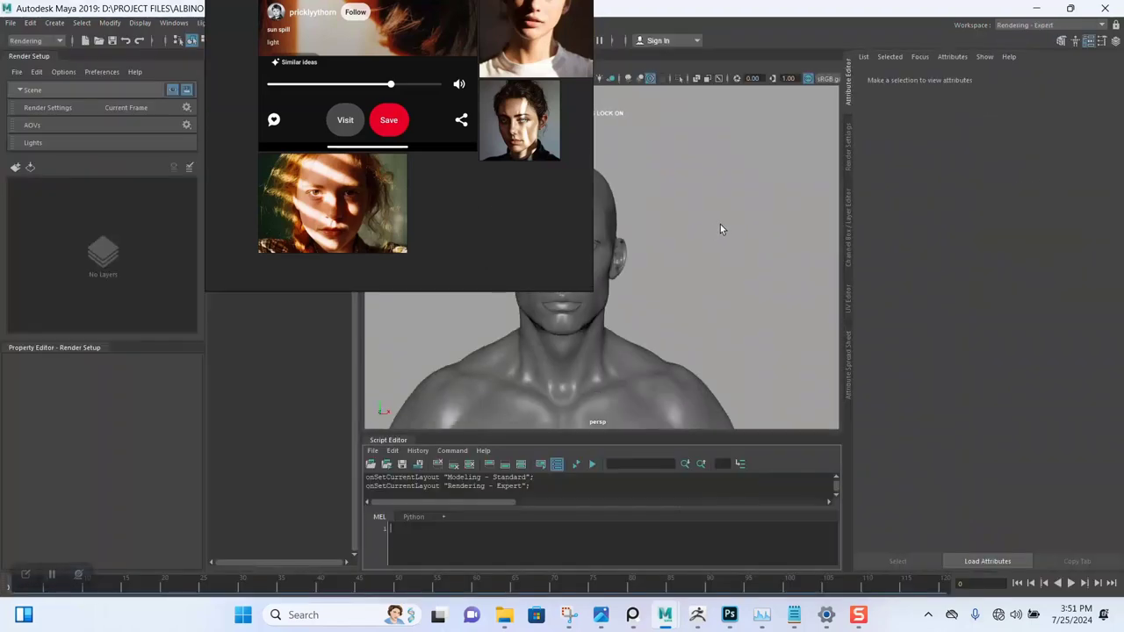
# Step: Go back to the Modeling - Standard workspace
pyautogui.click(1018, 27)
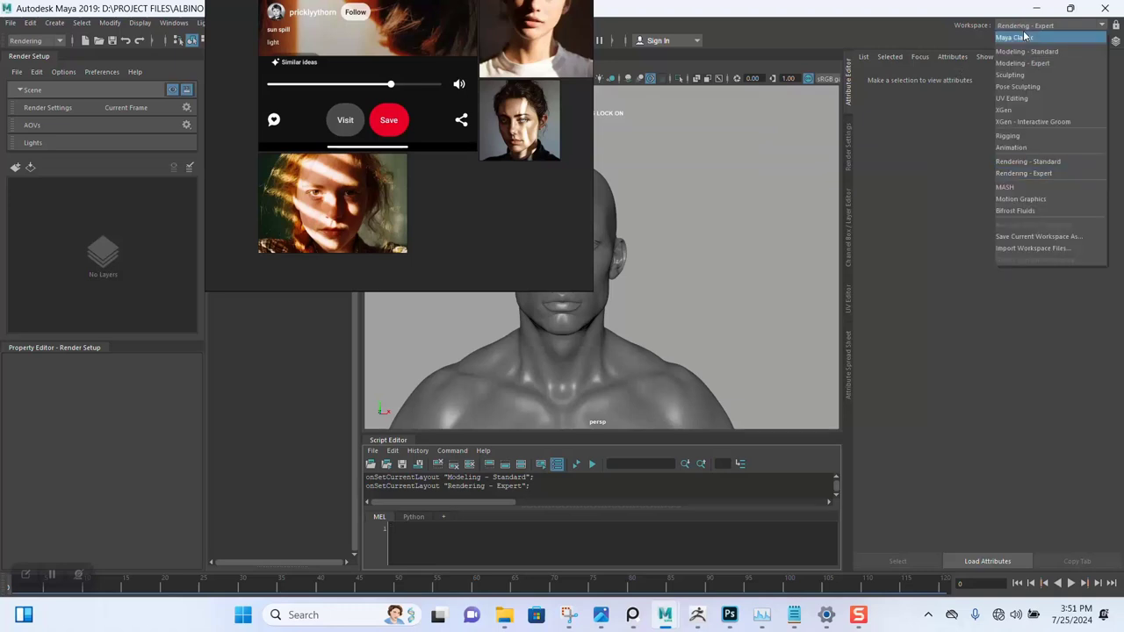
pyautogui.moveTo(344, 182); pyautogui.dragTo(491, 306)
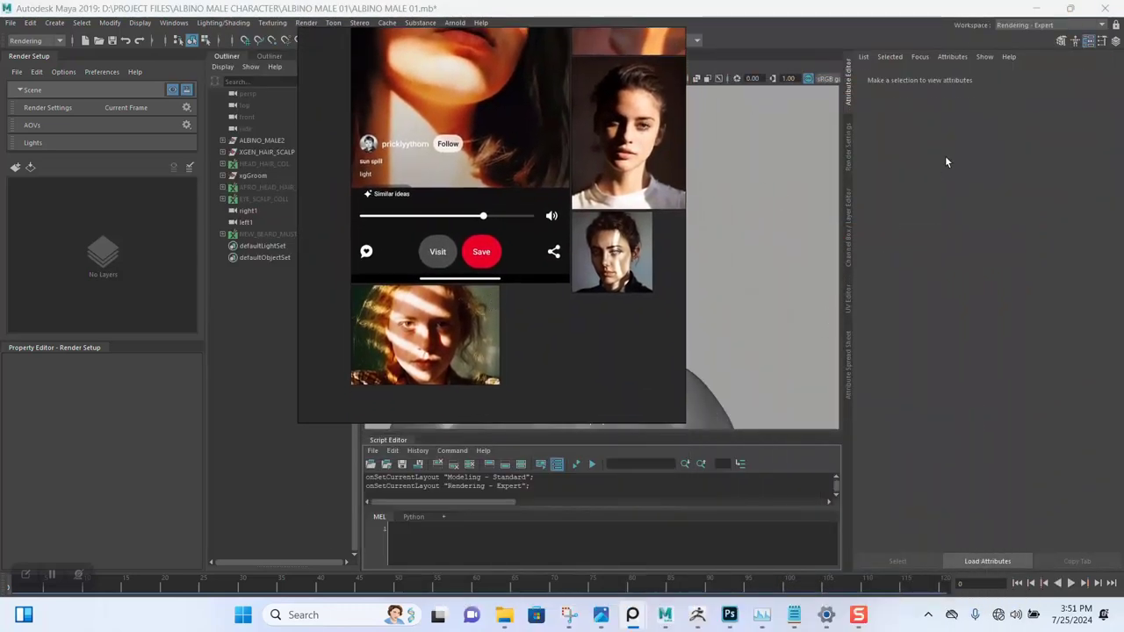
pyautogui.click(1027, 25)
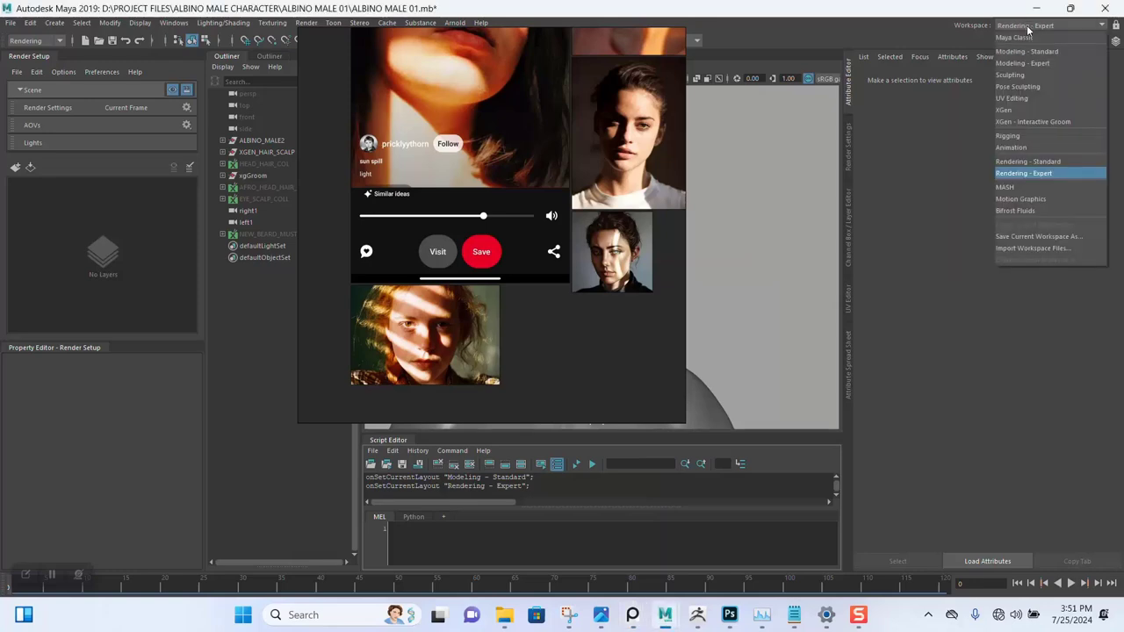
pyautogui.click(1025, 52)
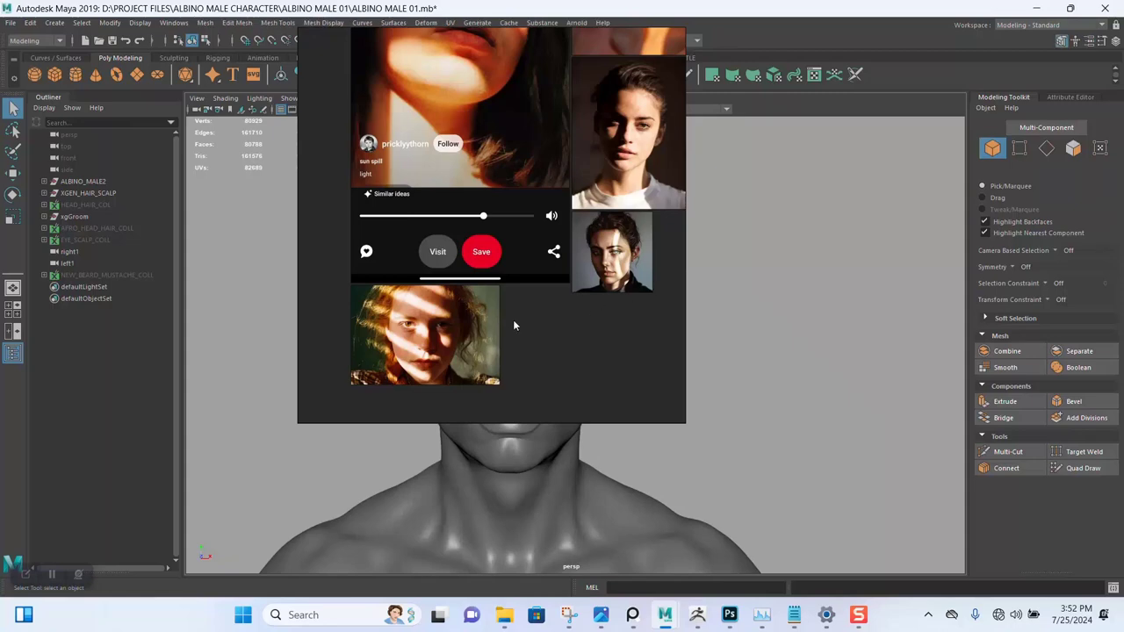
# Step: Move the reference window aside and scroll through the Pinterest reference photo
pyautogui.moveTo(514, 324); pyautogui.dragTo(637, 248)
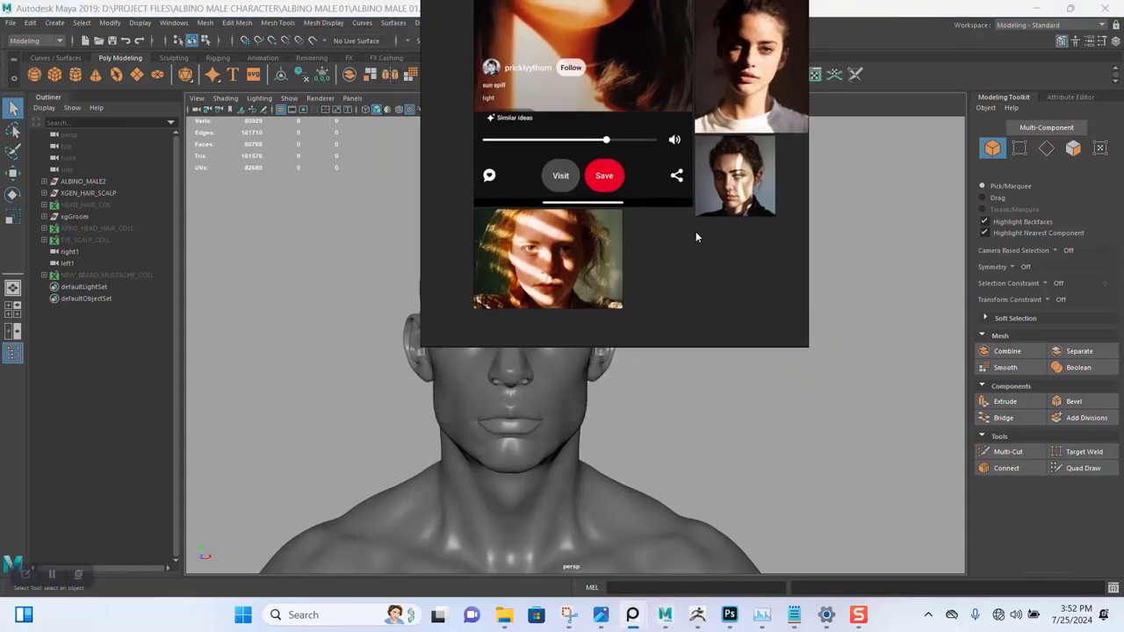
pyautogui.moveTo(604, 211); pyautogui.dragTo(824, 293)
pyautogui.scroll(-5, 824, 292)
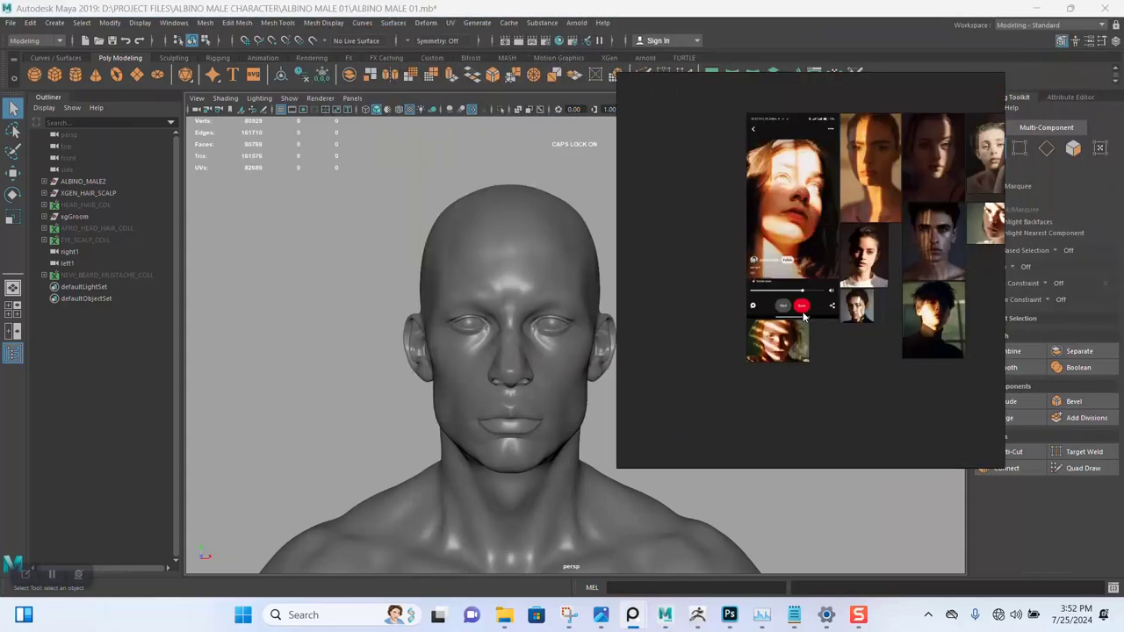
pyautogui.scroll(6, 823, 292)
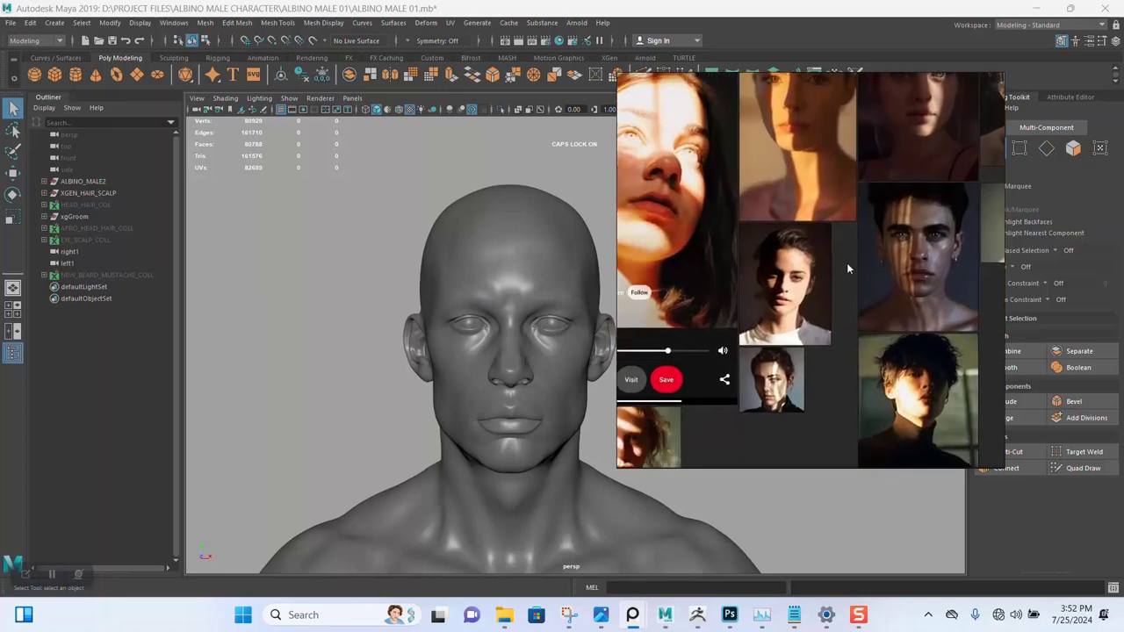
pyautogui.scroll(5, 812, 305)
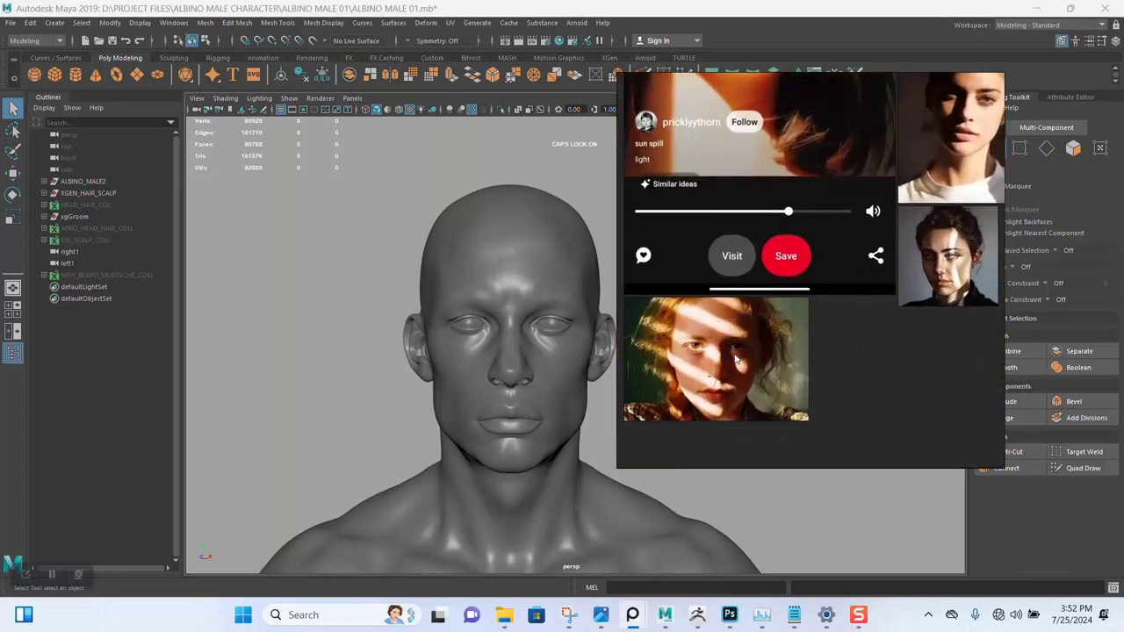
pyautogui.scroll(2, 819, 295)
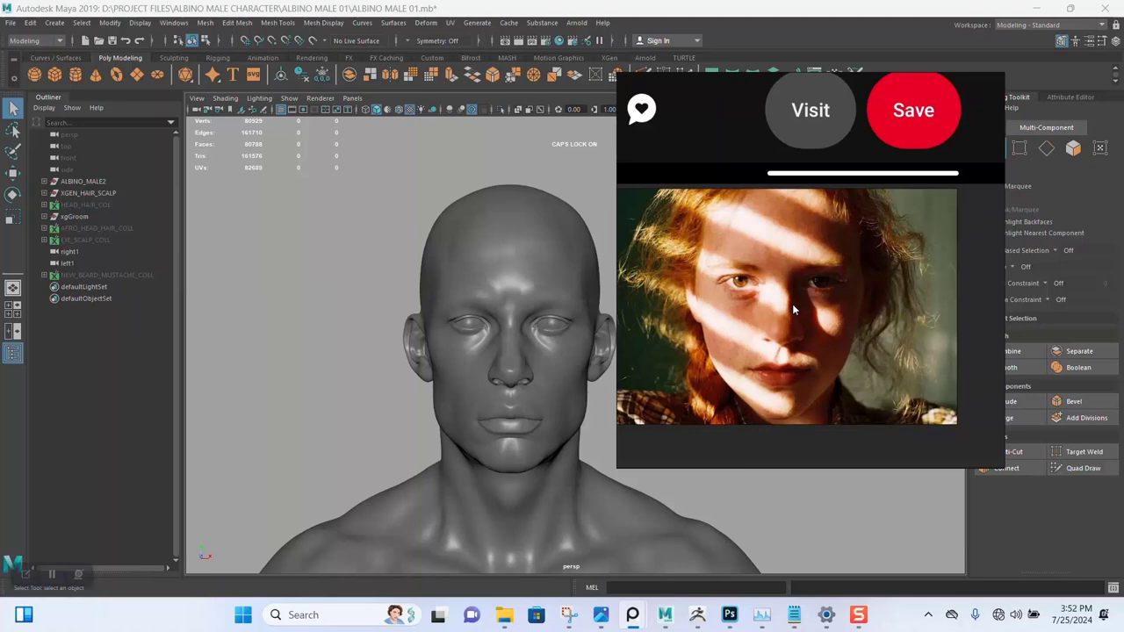
pyautogui.scroll(-2, 792, 303)
pyautogui.scroll(4, 792, 303)
pyautogui.scroll(-5, 792, 304)
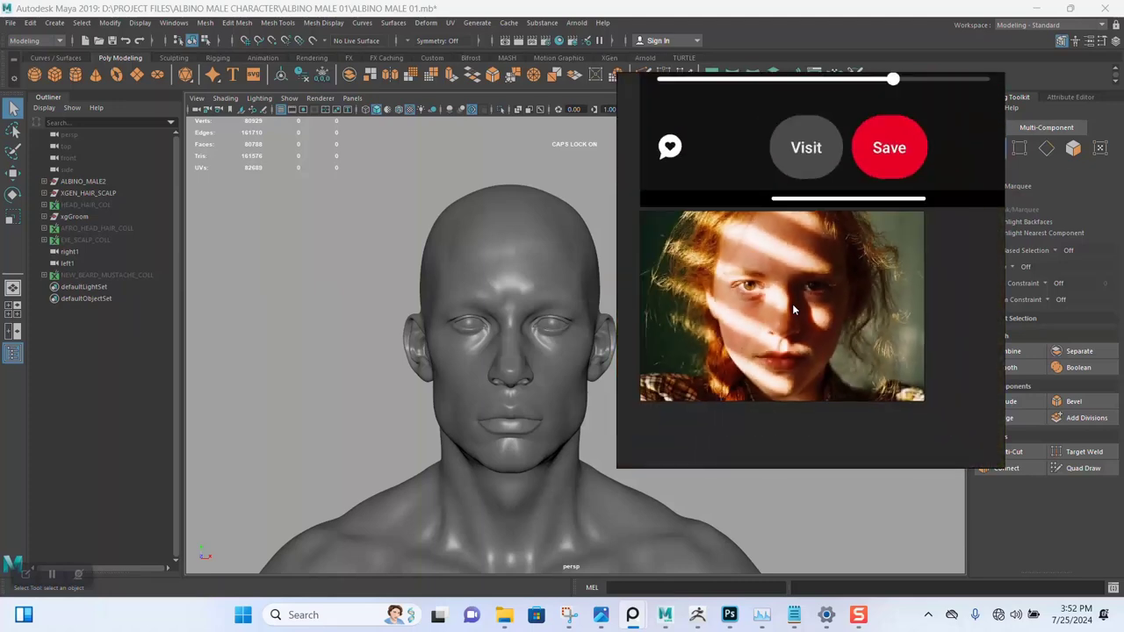
pyautogui.scroll(4, 792, 304)
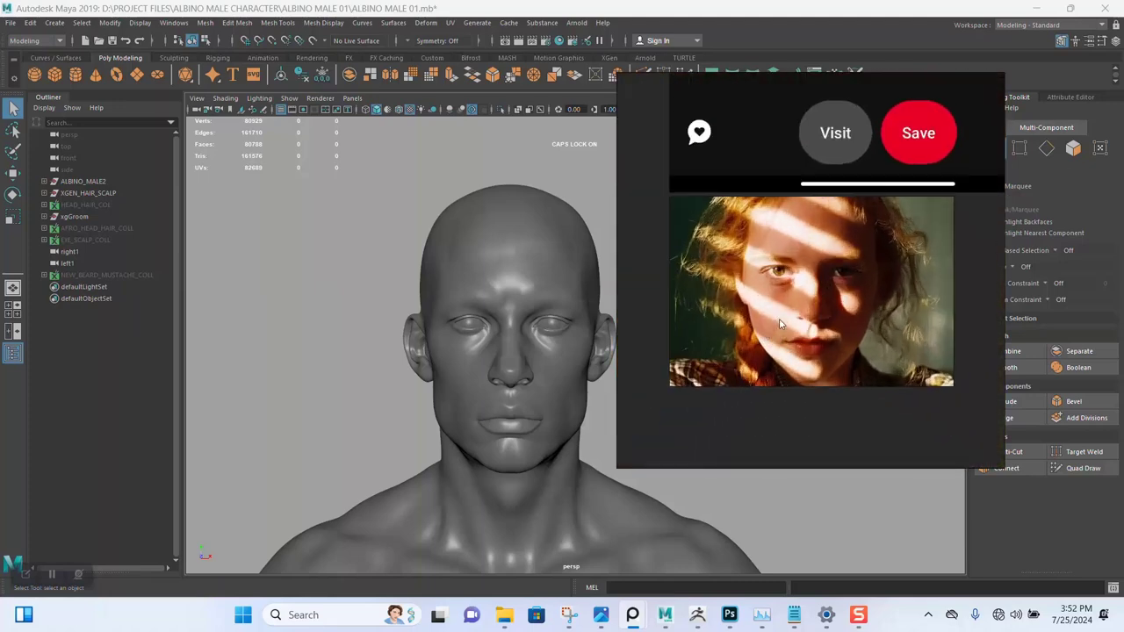
pyautogui.scroll(3, 785, 329)
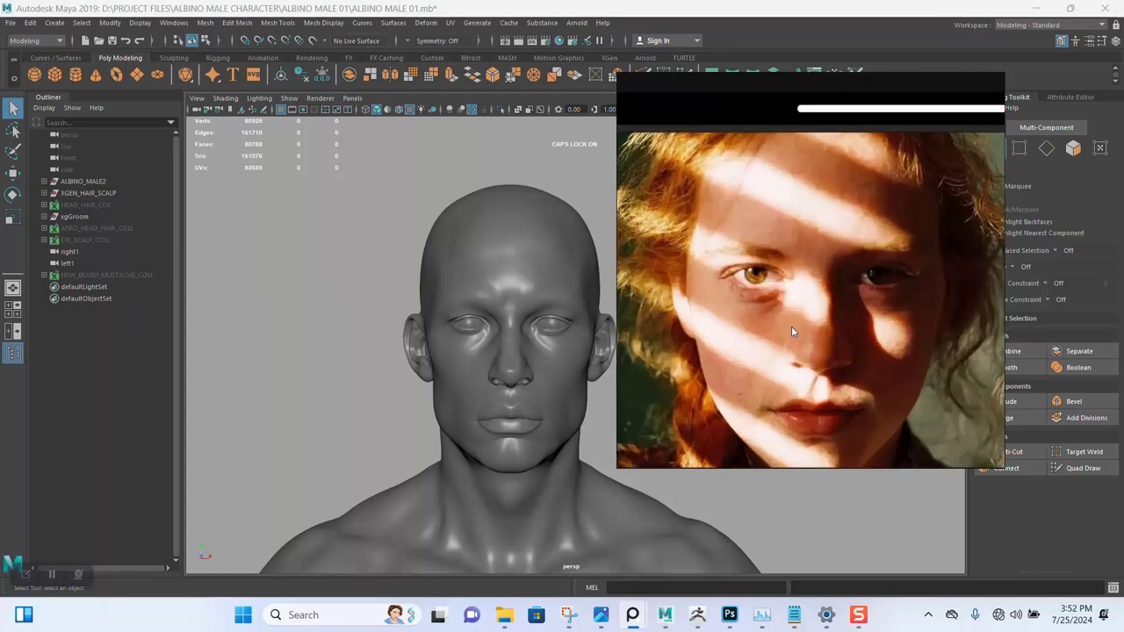
pyautogui.scroll(-1, 791, 320)
pyautogui.scroll(-2, 790, 284)
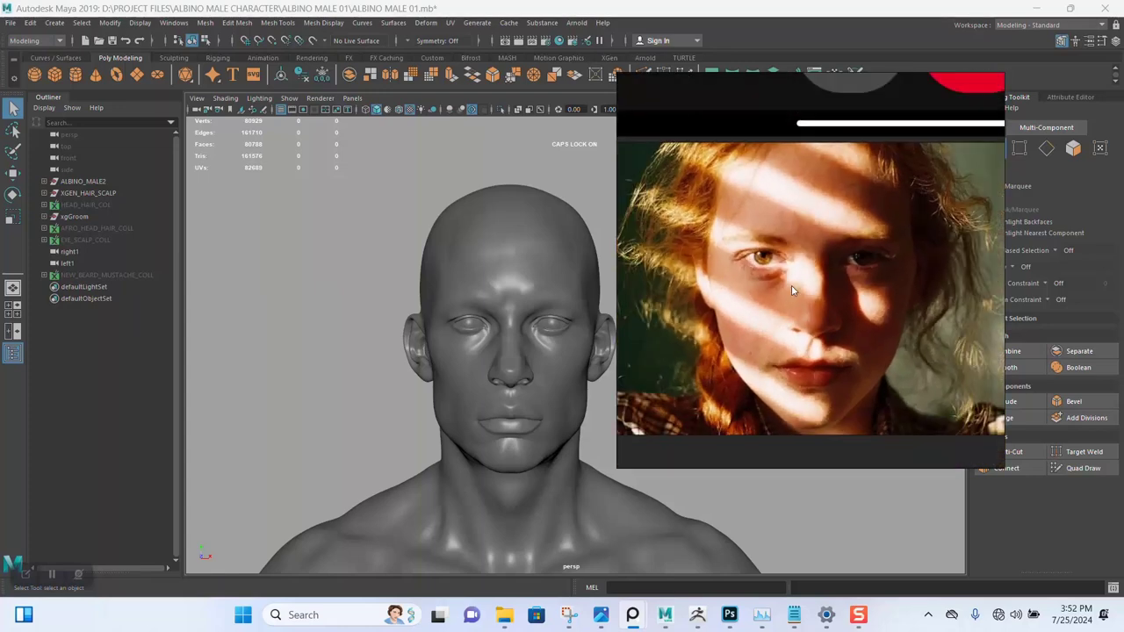
pyautogui.scroll(1, 801, 296)
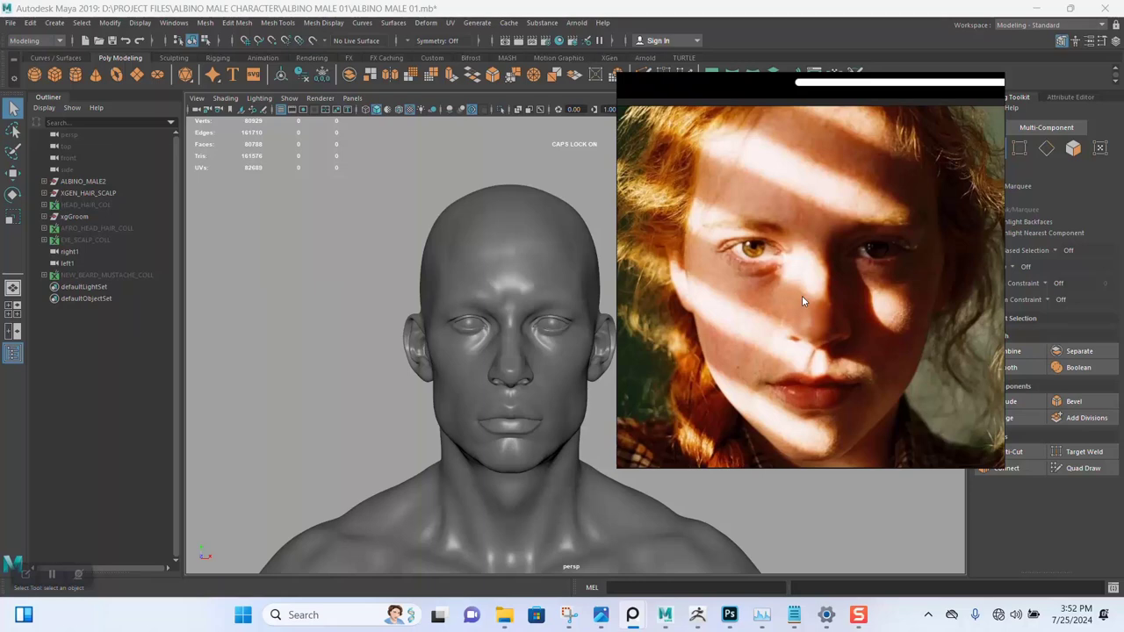
pyautogui.scroll(-2, 801, 298)
pyautogui.scroll(1, 807, 302)
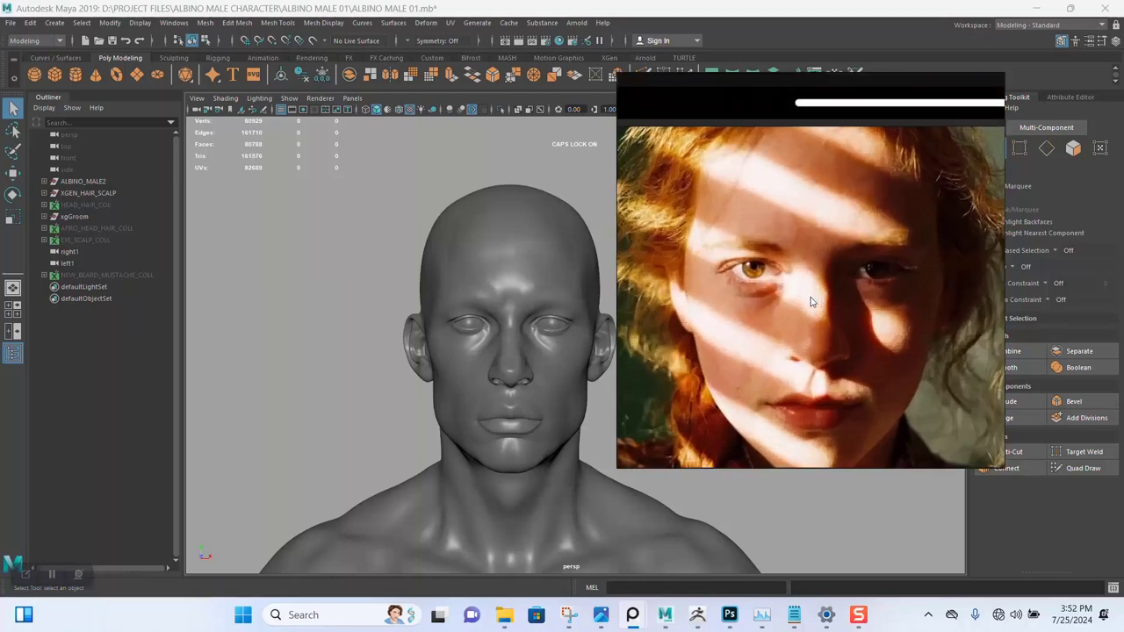
pyautogui.scroll(-1, 809, 302)
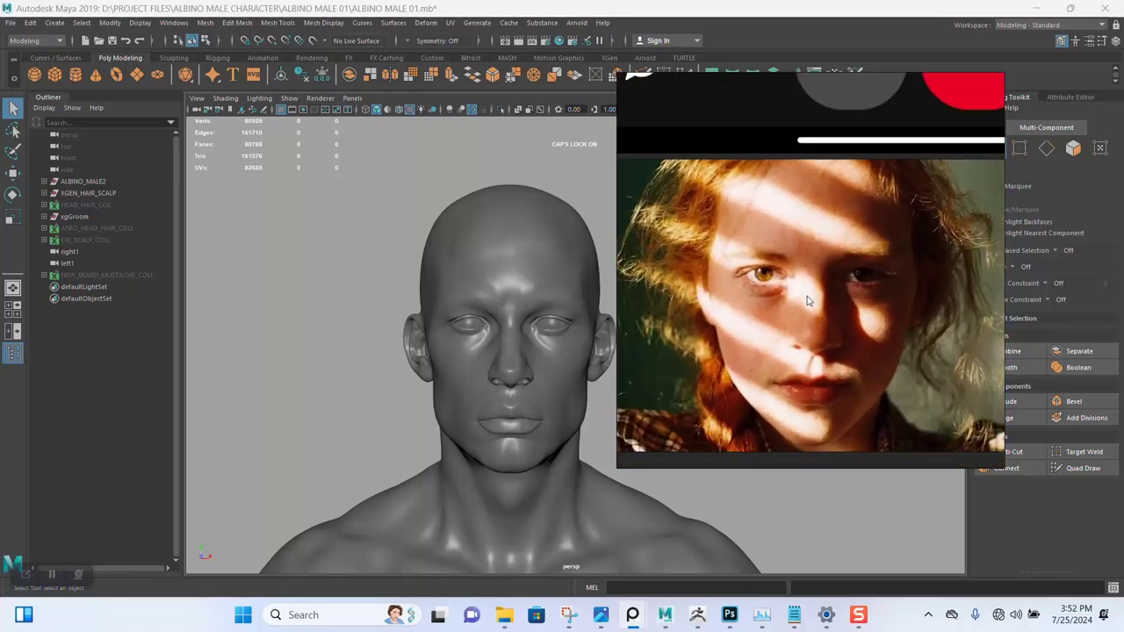
pyautogui.scroll(-2, 808, 301)
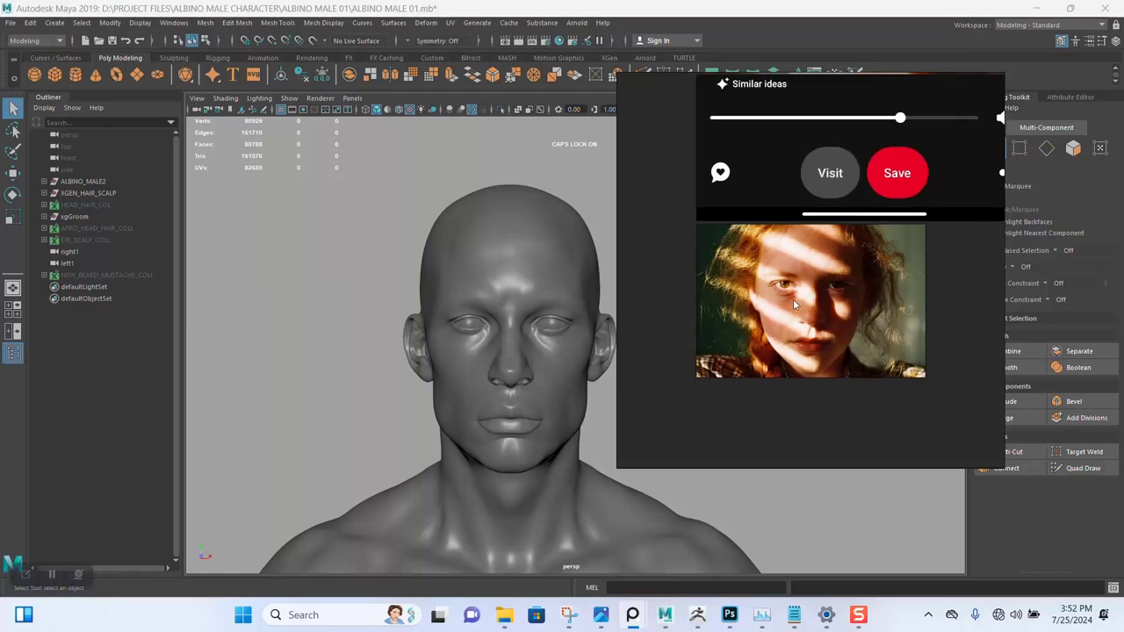
pyautogui.scroll(3, 808, 316)
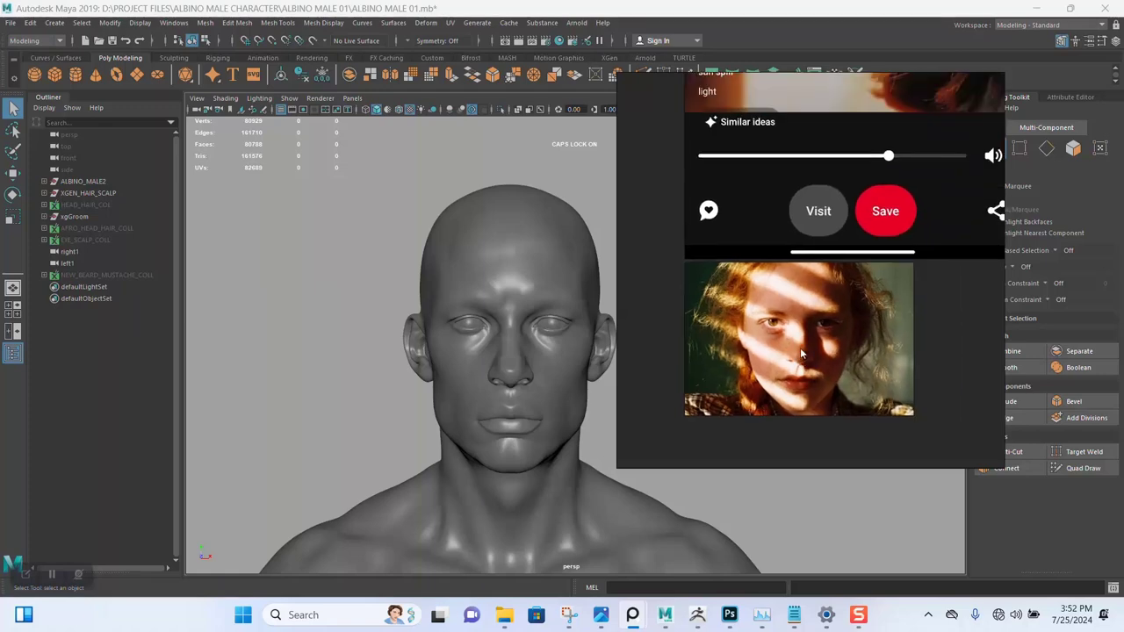
pyautogui.scroll(-2, 812, 313)
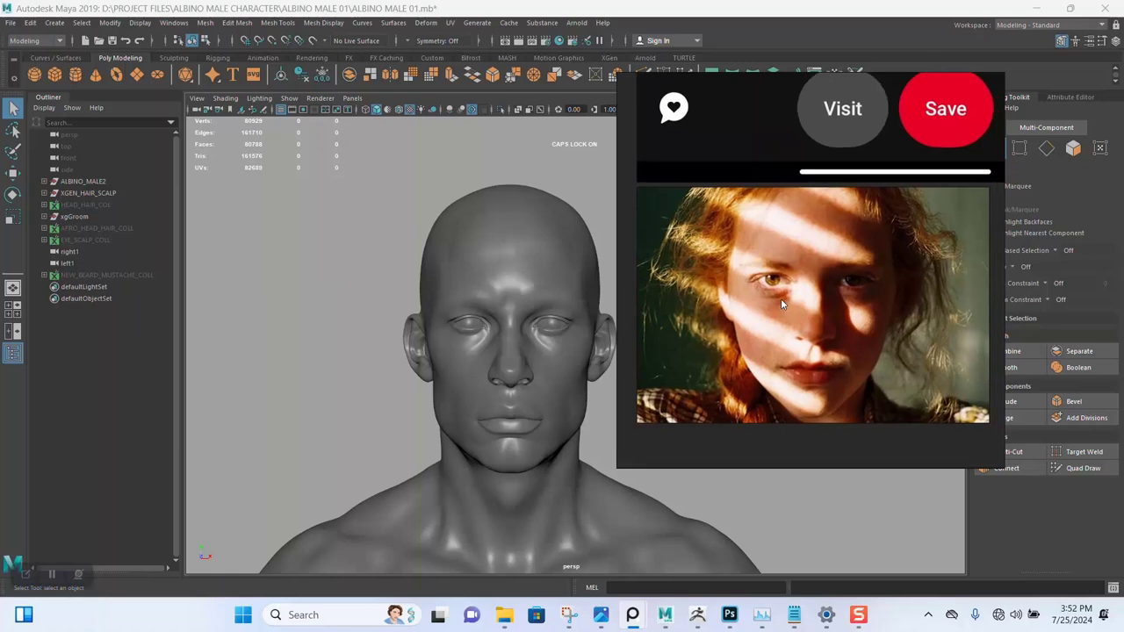
pyautogui.scroll(2, 766, 289)
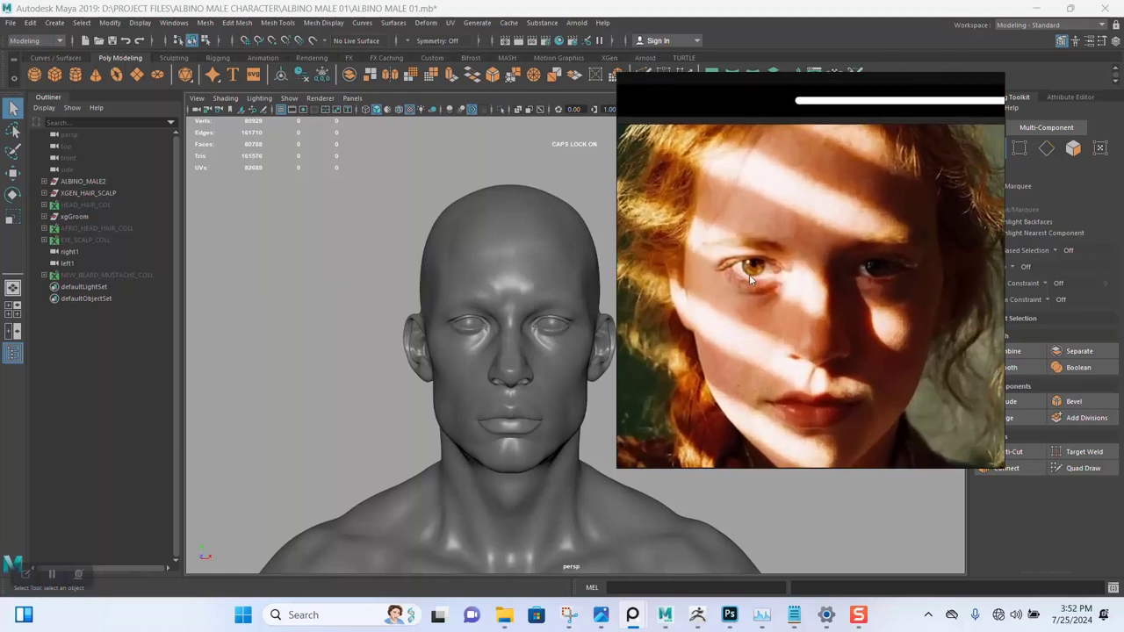
pyautogui.scroll(-2, 781, 303)
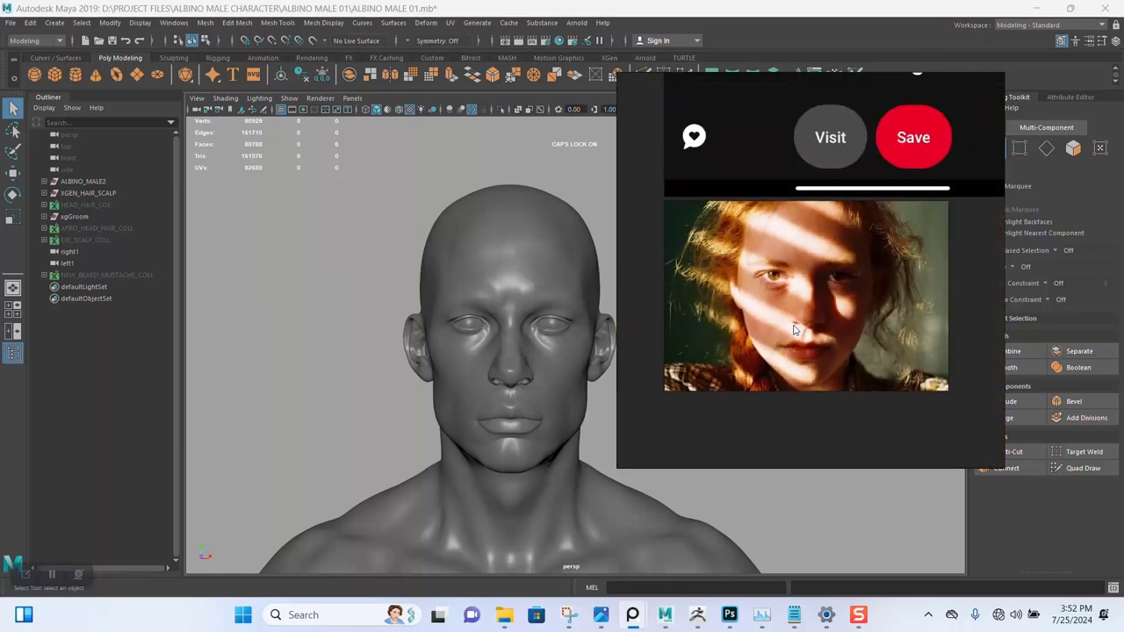
pyautogui.scroll(2, 778, 299)
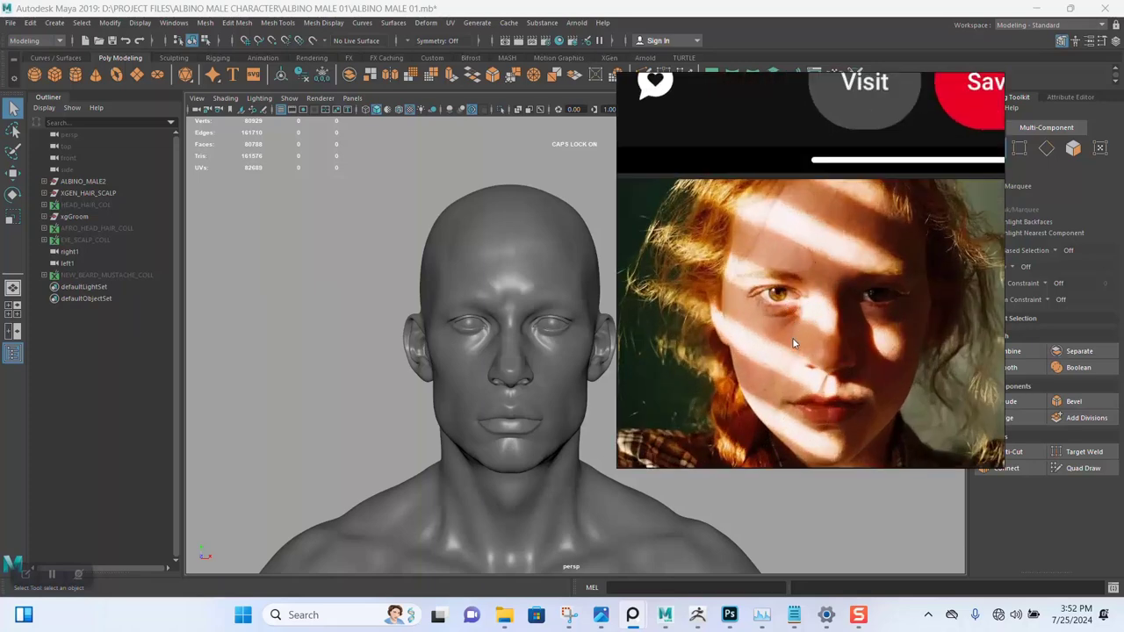
pyautogui.scroll(-2, 843, 351)
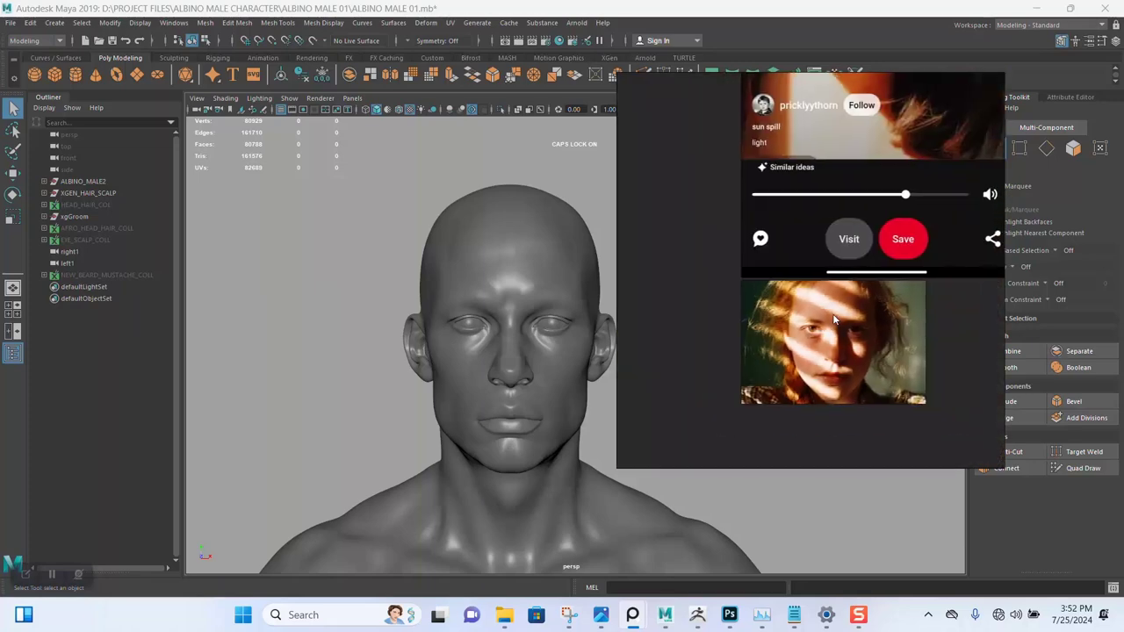
# Step: Turn the head toward the camera and switch to the HDRI panorama in Photoshop
pyautogui.moveTo(832, 314); pyautogui.dragTo(812, 327)
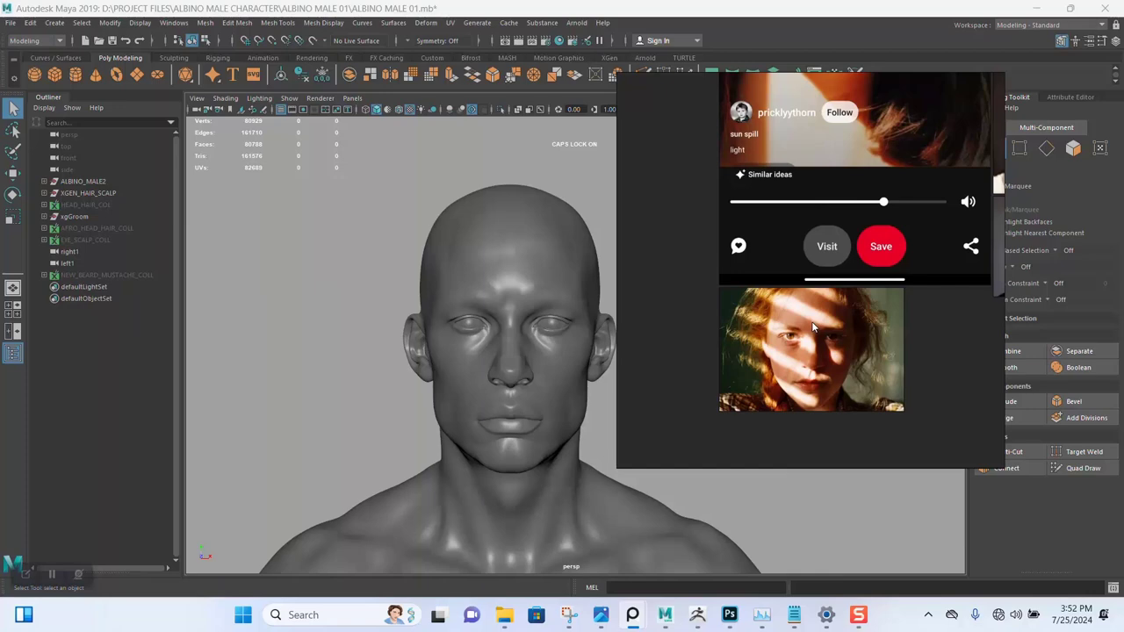
pyautogui.scroll(-4, 799, 316)
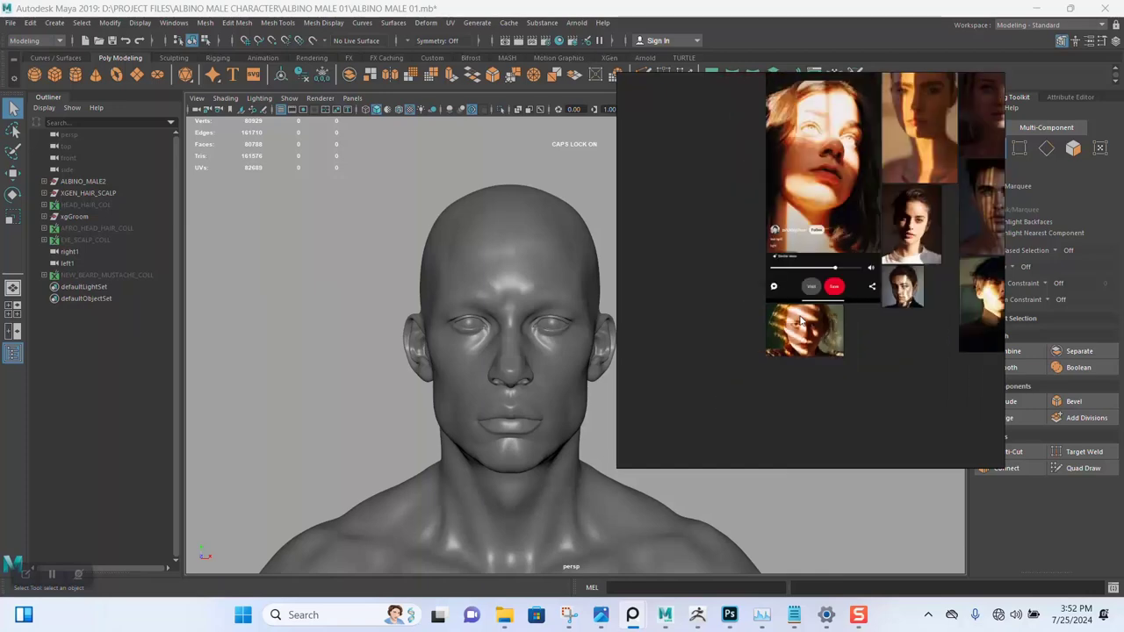
pyautogui.scroll(4, 775, 268)
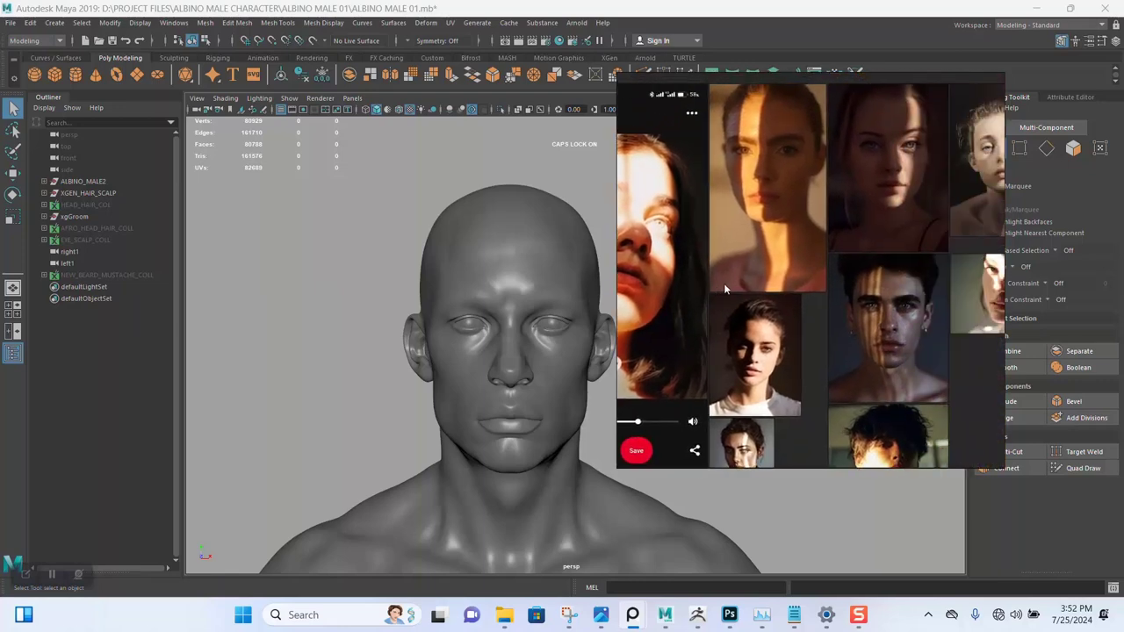
pyautogui.scroll(1, 842, 294)
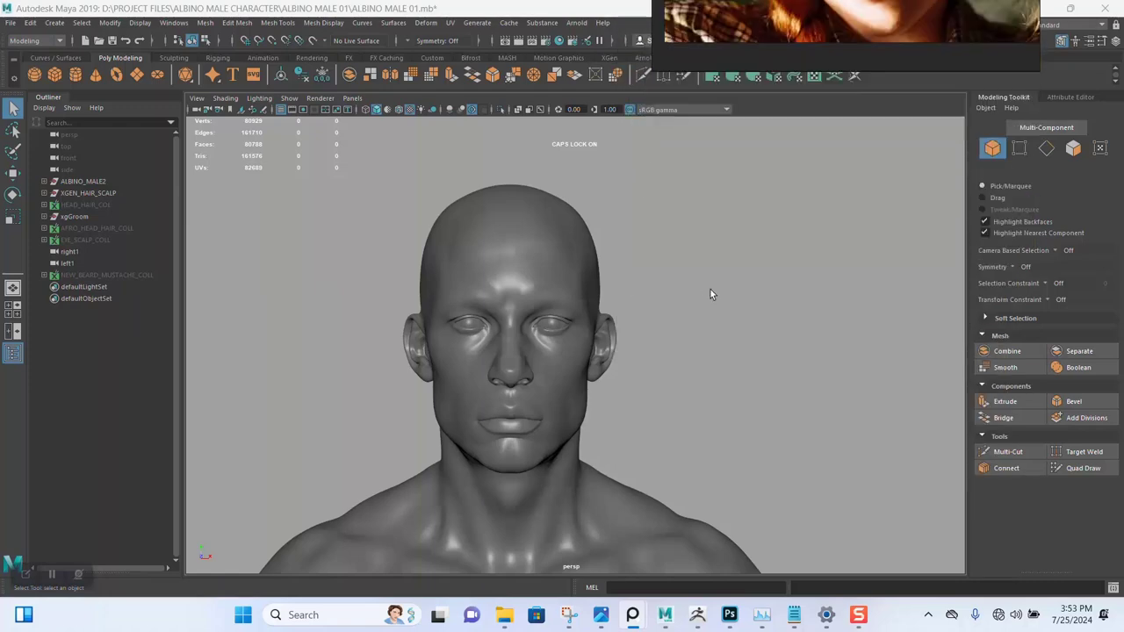
pyautogui.keyDown('alt'); pyautogui.moveTo(664, 359); pyautogui.dragTo(678, 342); pyautogui.keyUp('alt')
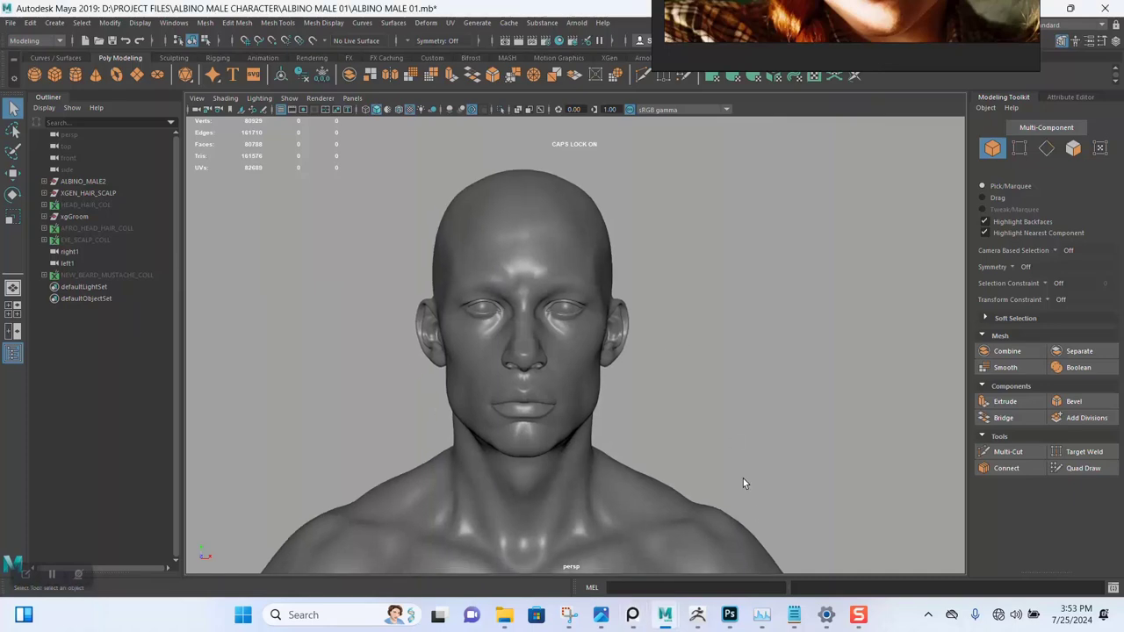
pyautogui.click(729, 615)
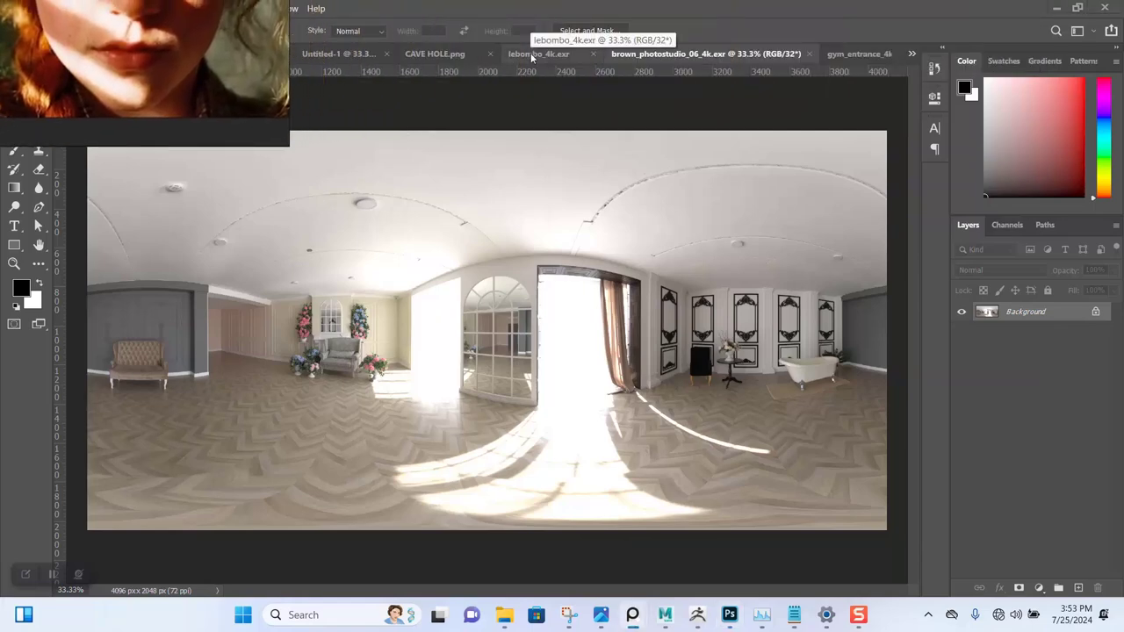
pyautogui.click(530, 53)
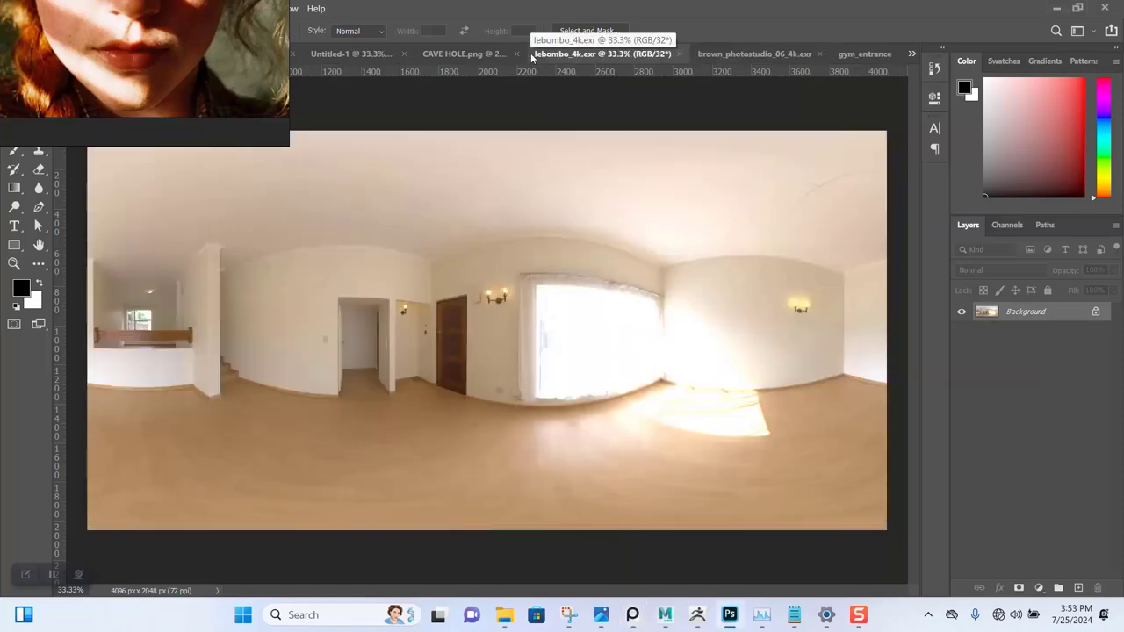
pyautogui.click(734, 54)
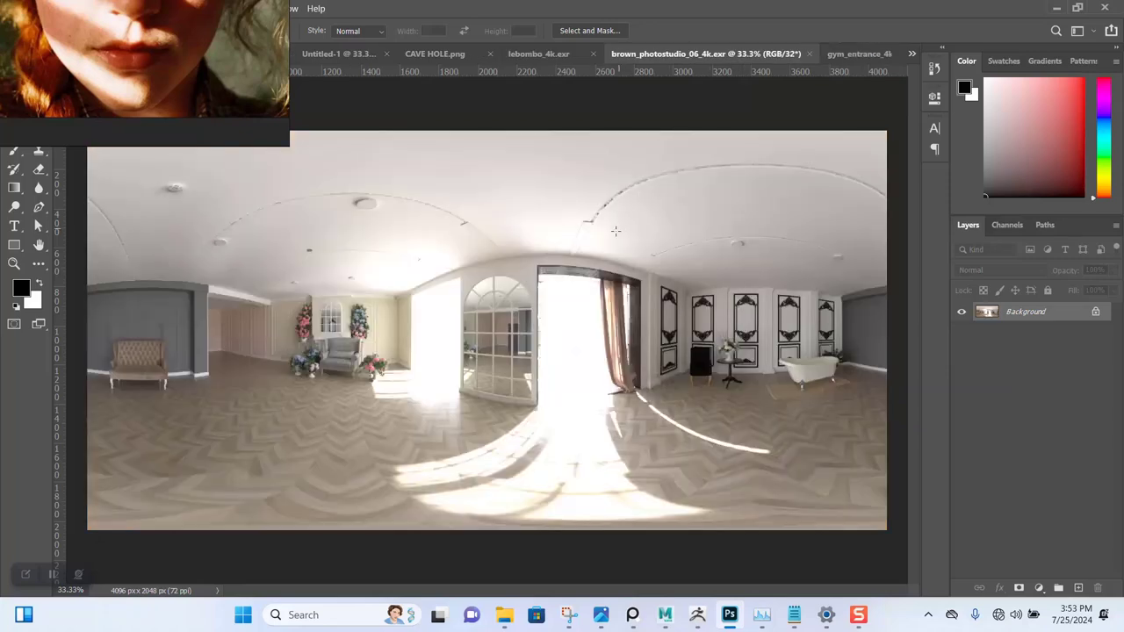
pyautogui.click(855, 56)
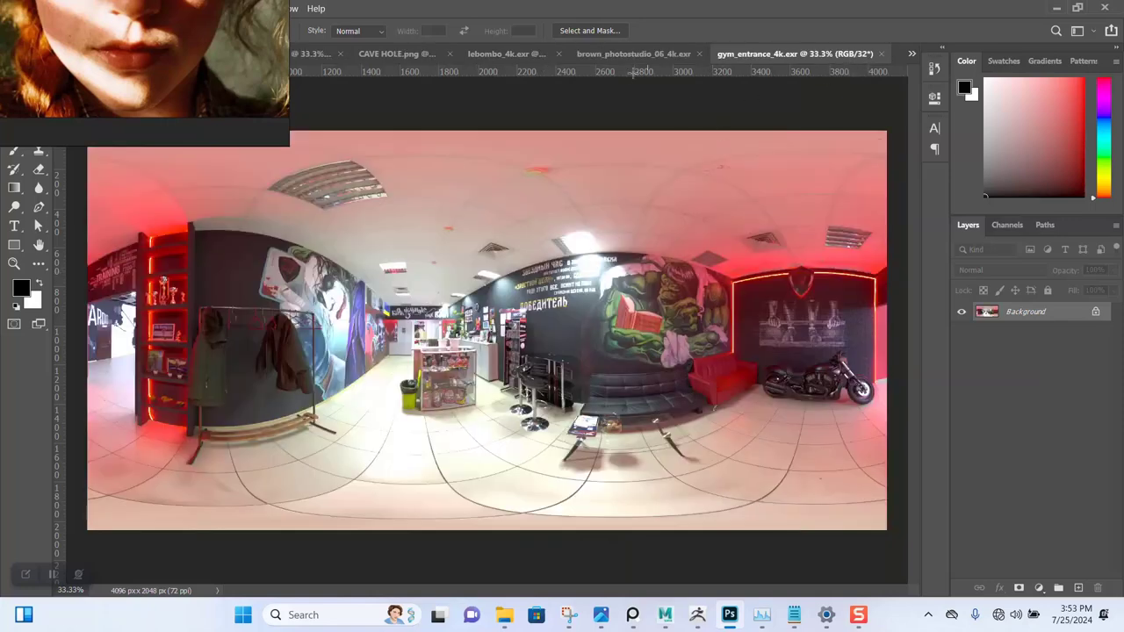
pyautogui.click(615, 55)
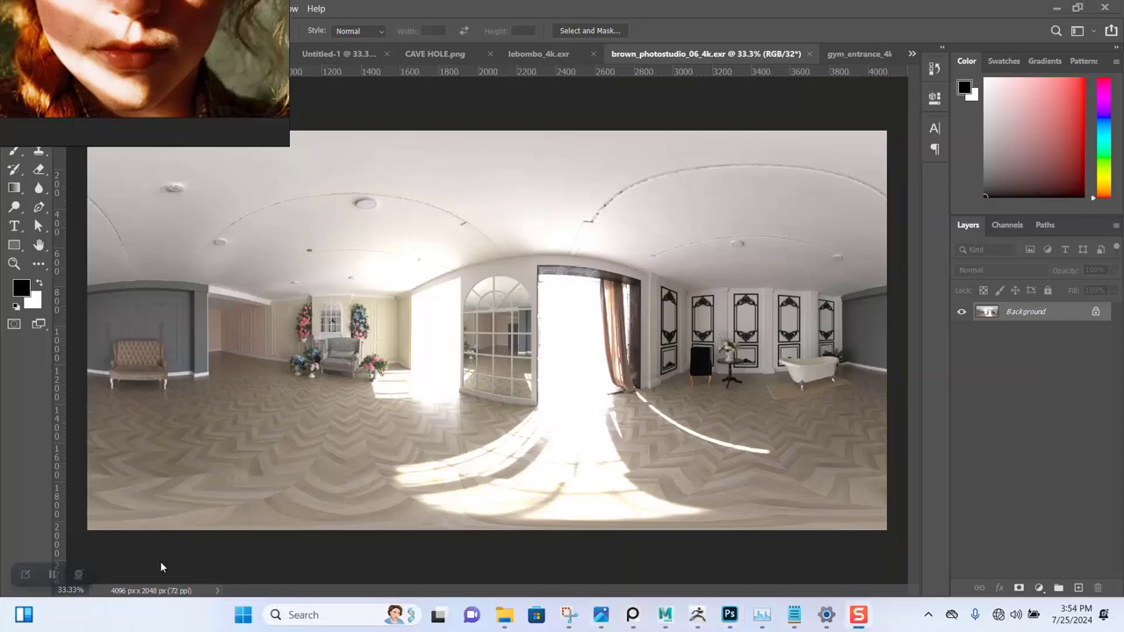
pyautogui.click(530, 55)
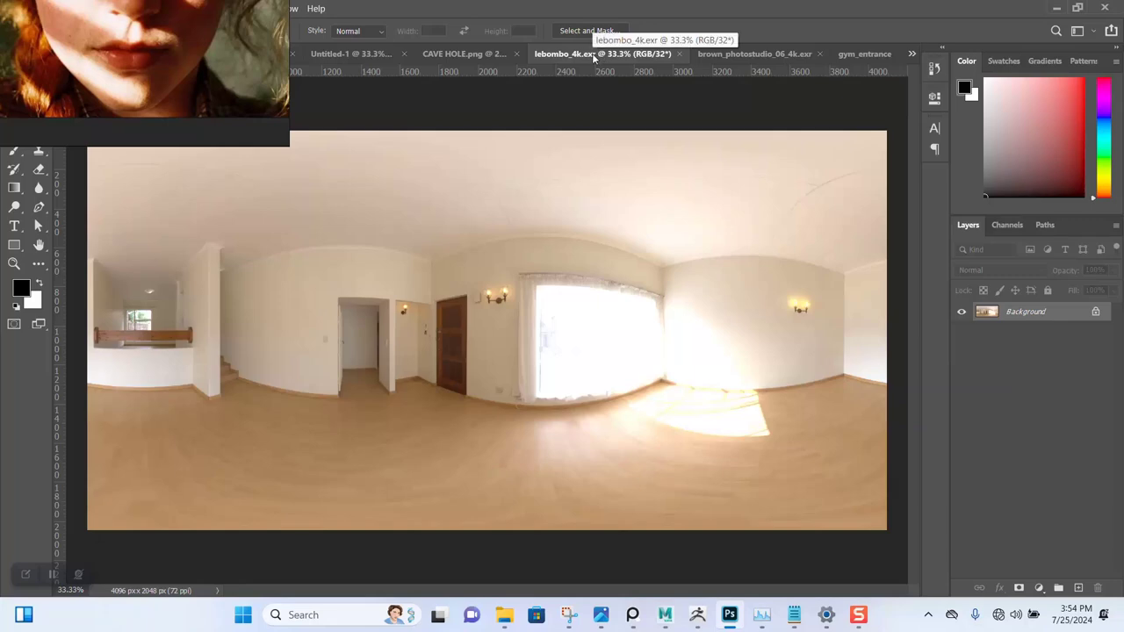
pyautogui.click(749, 54)
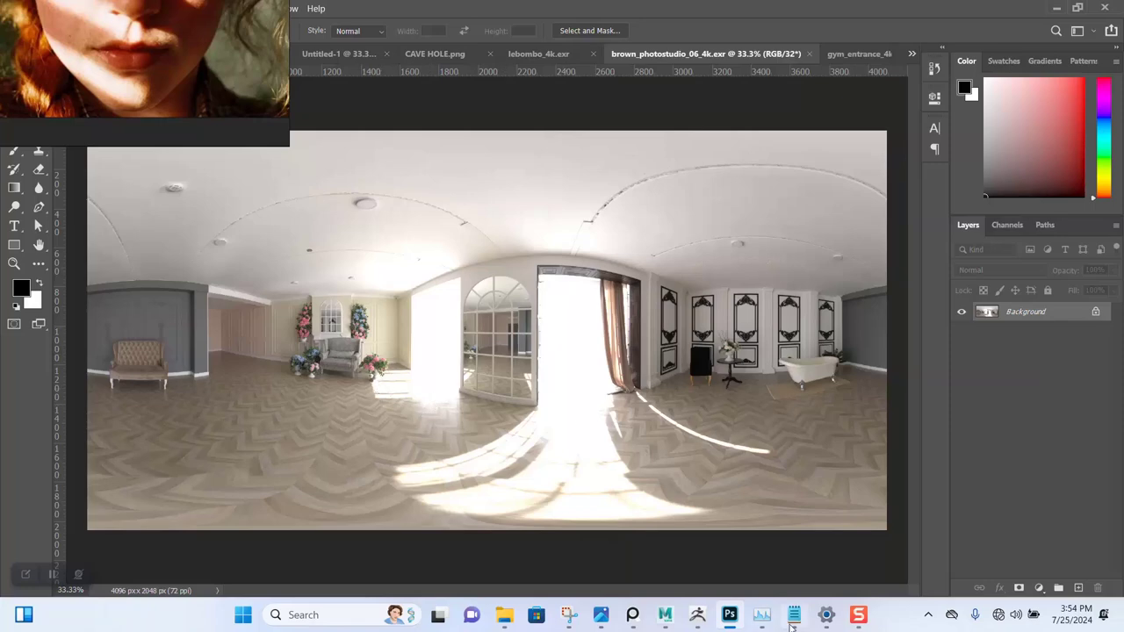
pyautogui.moveTo(665, 615)
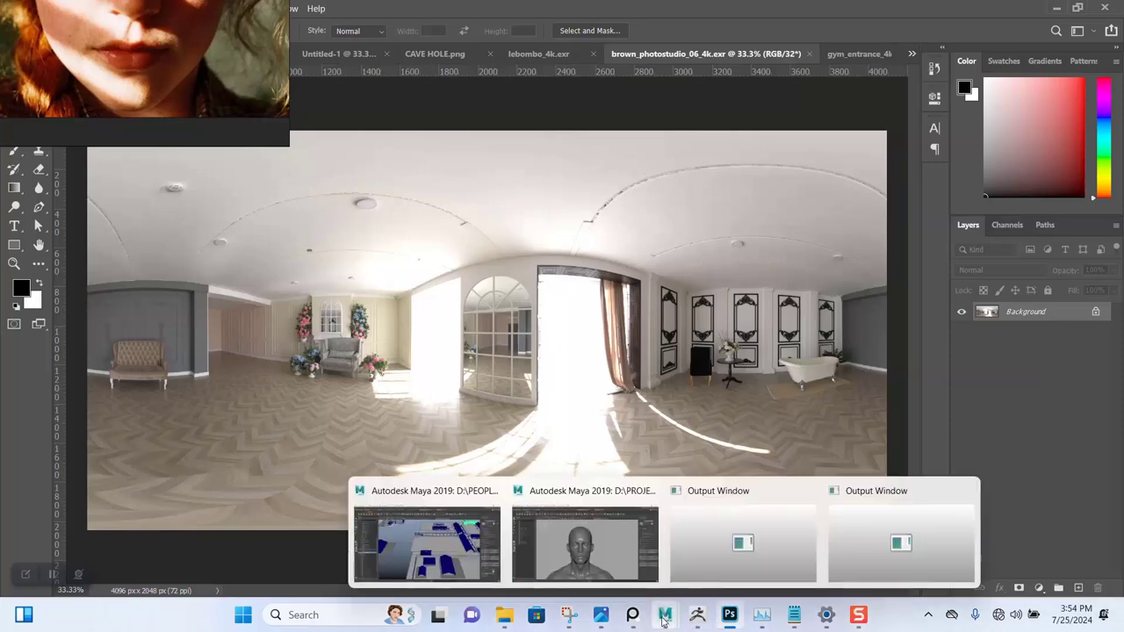
# Step: Return to Maya and frame the head from the front
pyautogui.click(587, 567)
pyautogui.moveTo(568, 299)
pyautogui.keyDown('alt'); pyautogui.mouseDown()
pyautogui.moveTo(587, 287)
pyautogui.moveTo(570, 302)
pyautogui.mouseUp(); pyautogui.keyUp('alt')
pyautogui.scroll(2, 247, 245)
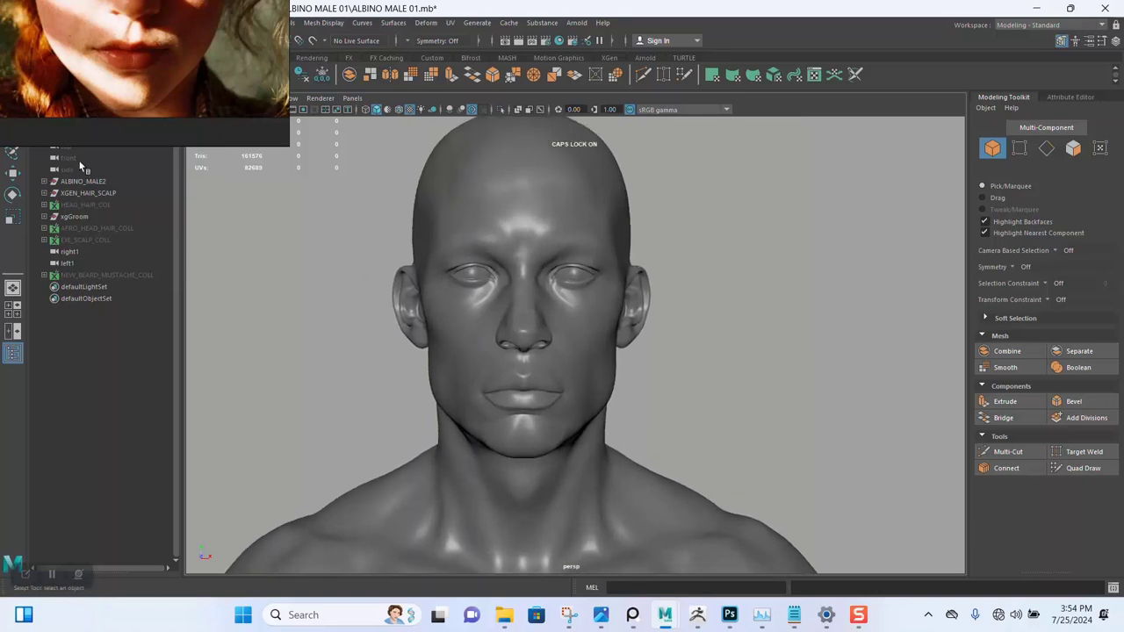
pyautogui.scroll(-2, 563, 267)
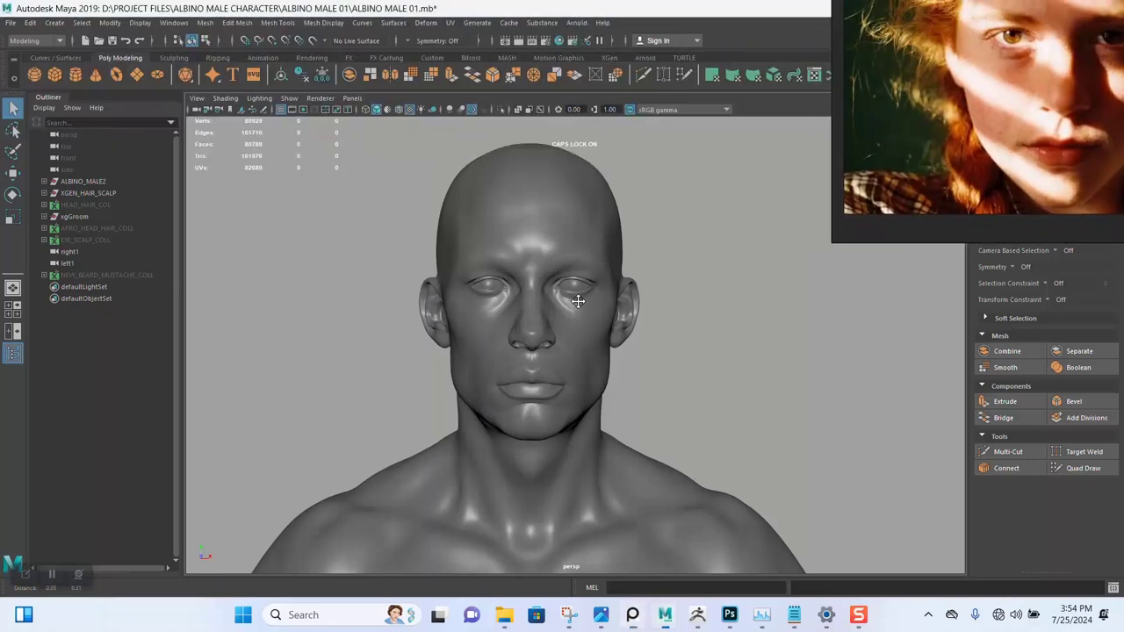
pyautogui.keyDown('alt'); pyautogui.moveTo(578, 301); pyautogui.dragTo(477, 301); pyautogui.keyUp('alt')
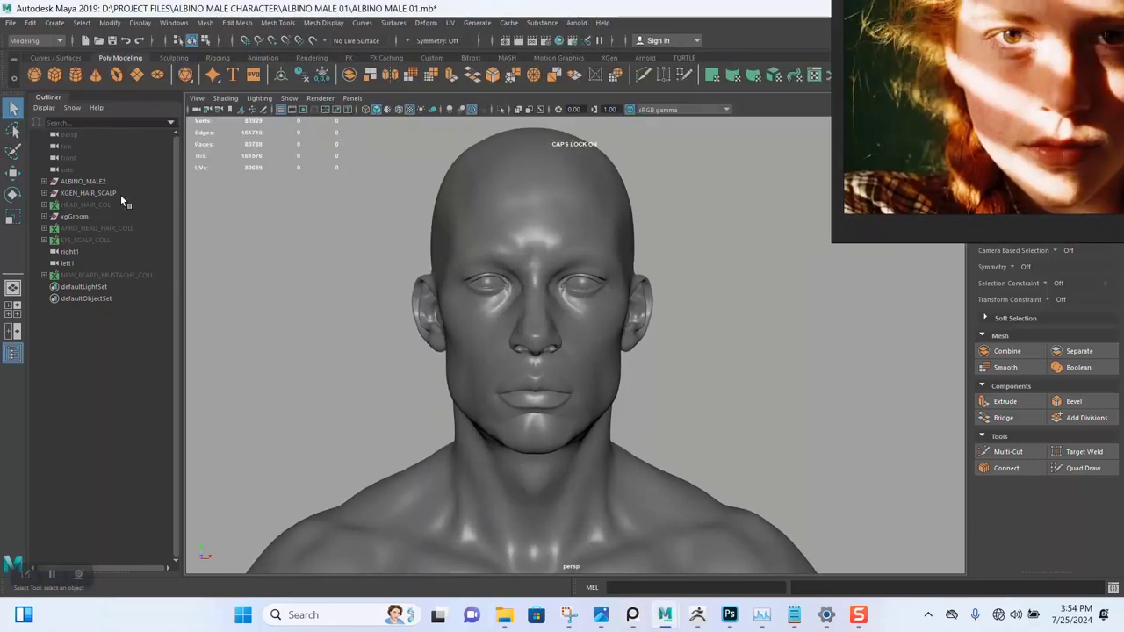
# Step: Give ALBINO_MALE2 a new Arnold aiStandardSurface material, then select the persp camera
pyautogui.click(93, 182)
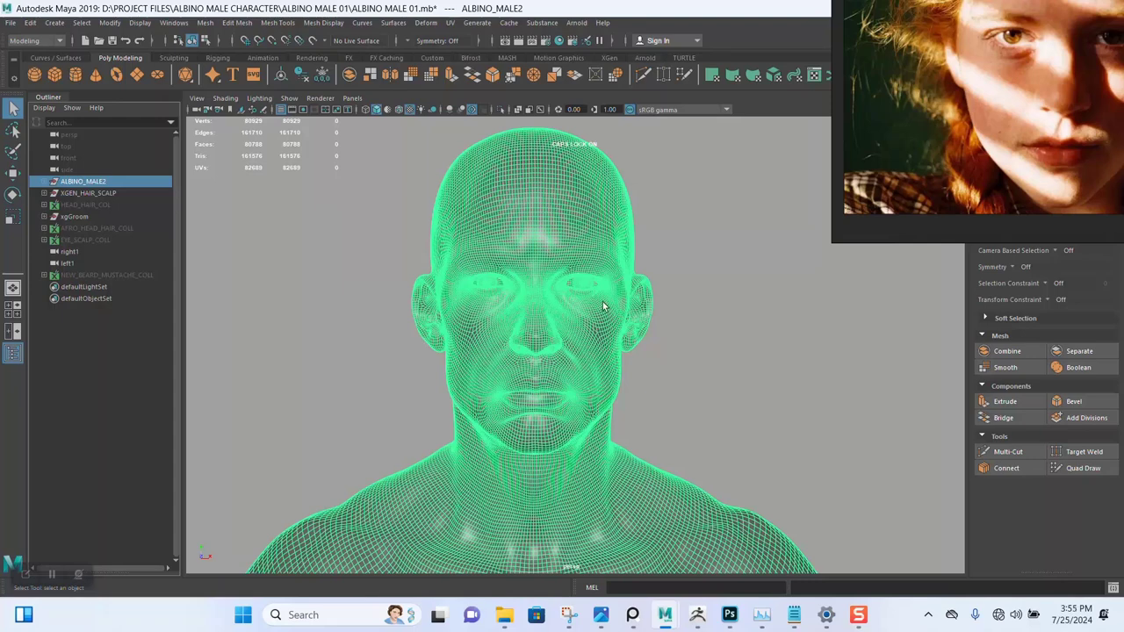
pyautogui.rightClick(515, 198)
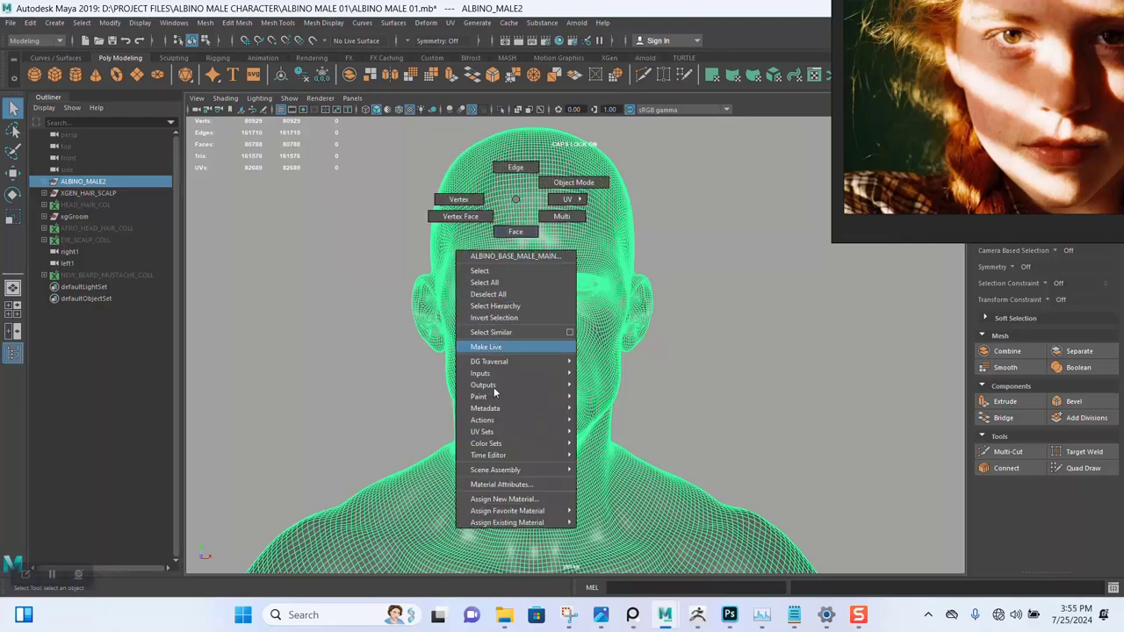
pyautogui.moveTo(505, 511)
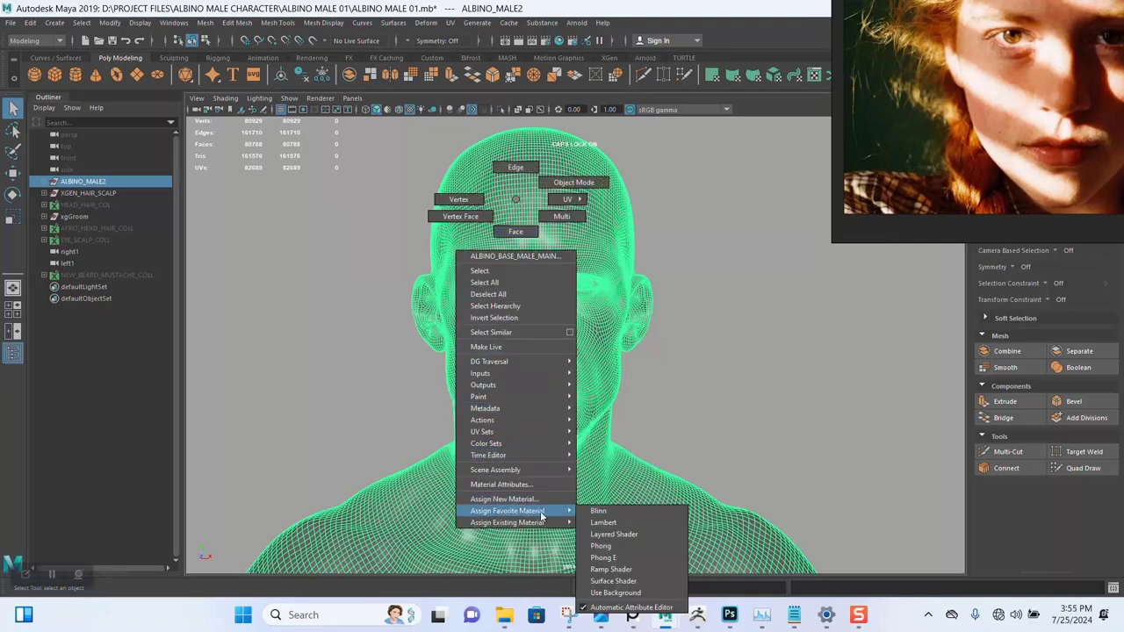
pyautogui.click(509, 498)
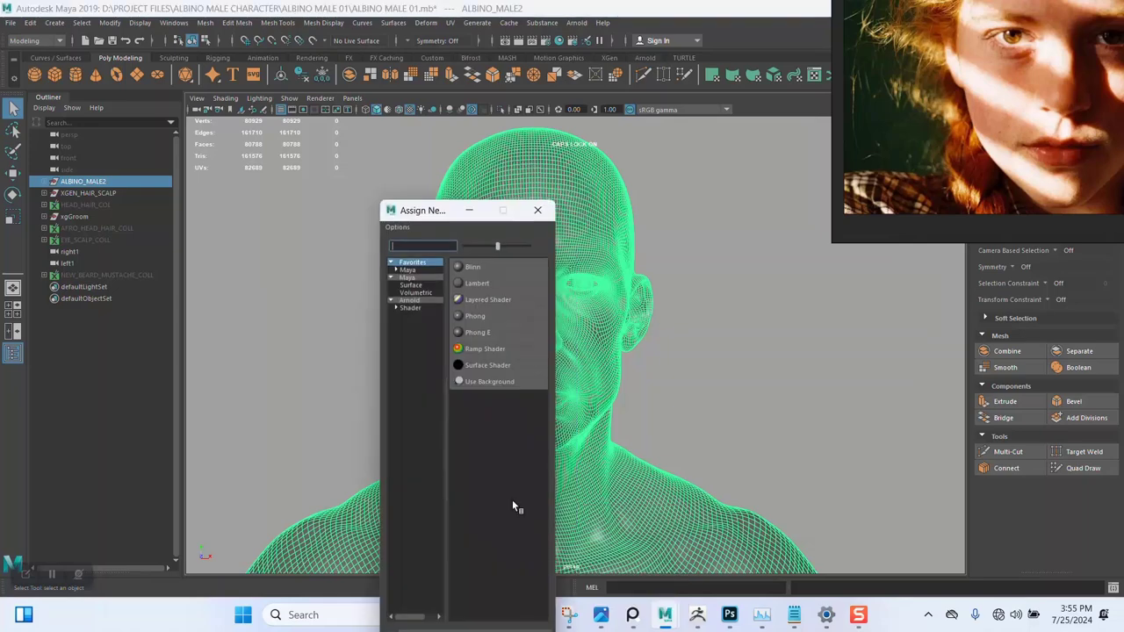
pyautogui.click(409, 300)
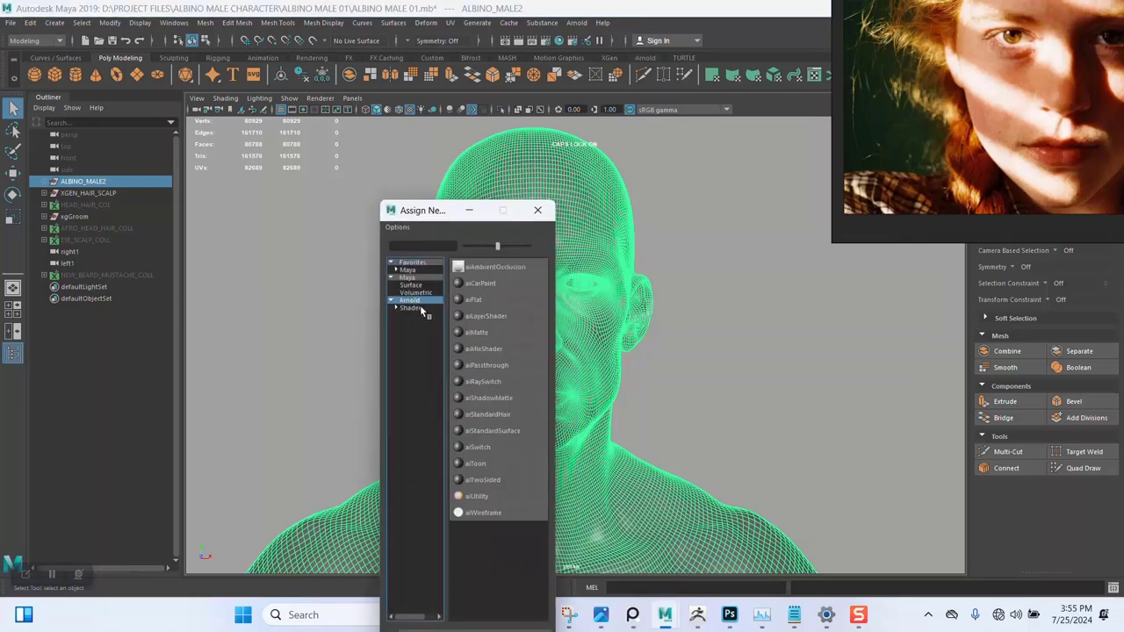
pyautogui.click(492, 429)
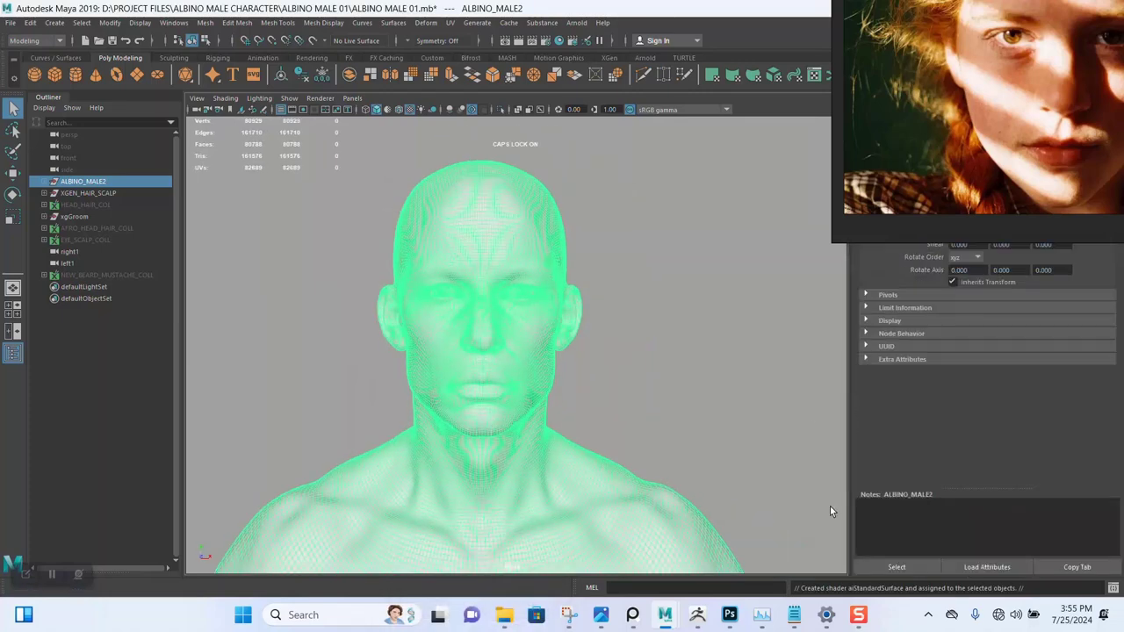
pyautogui.click(626, 285)
pyautogui.click(66, 136)
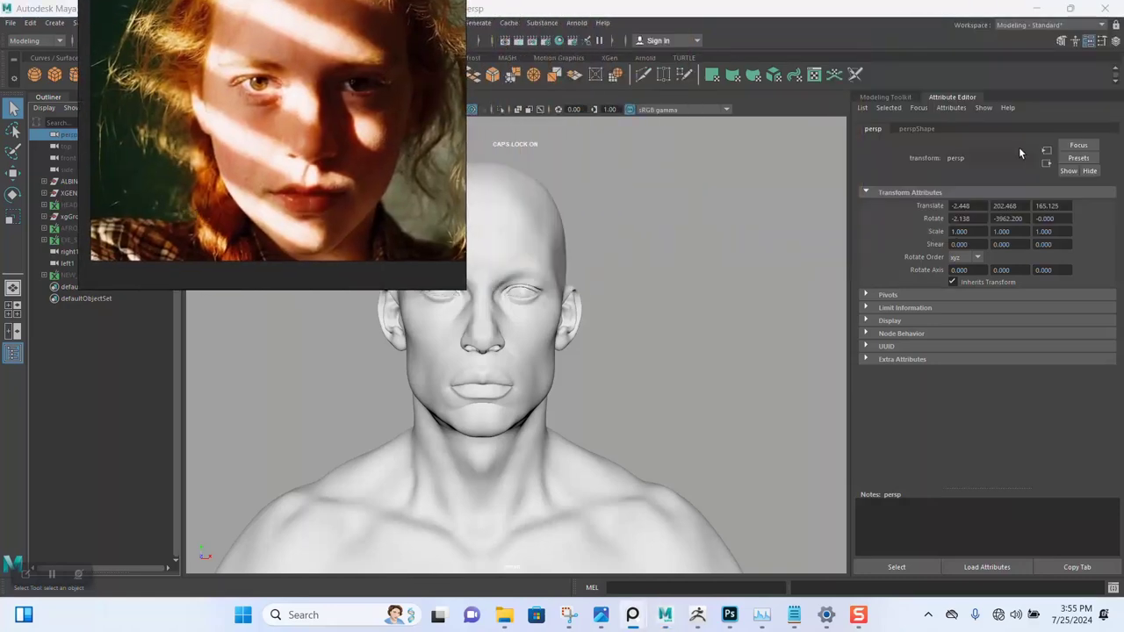
# Step: Show the perspShape attributes and turn on the 960 x 540 resolution gate
pyautogui.click(920, 128)
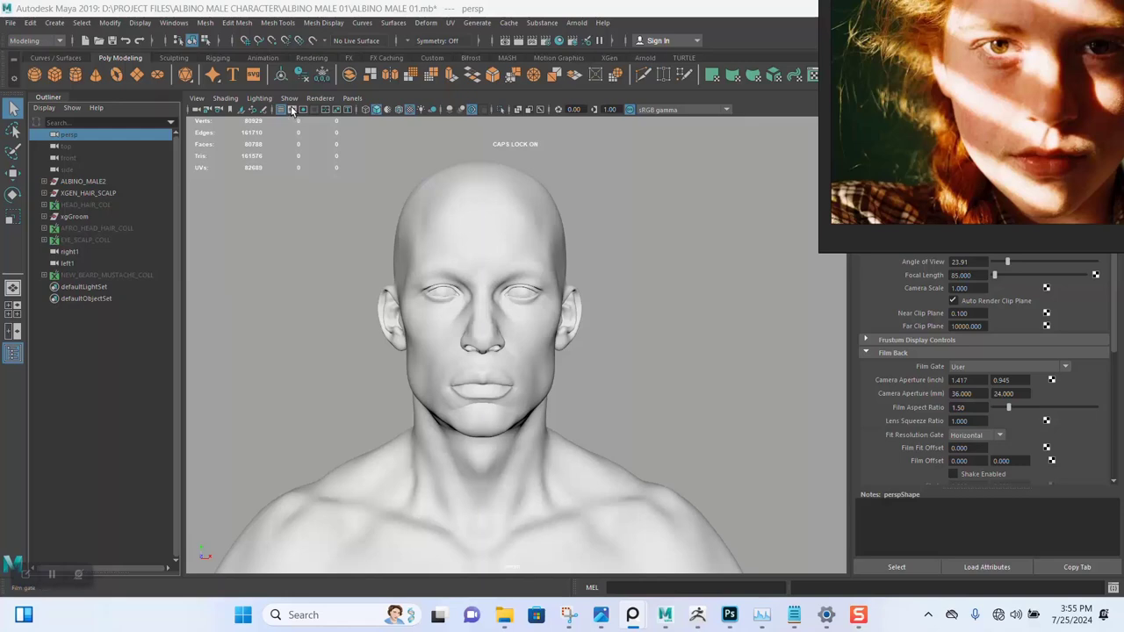
pyautogui.click(304, 109)
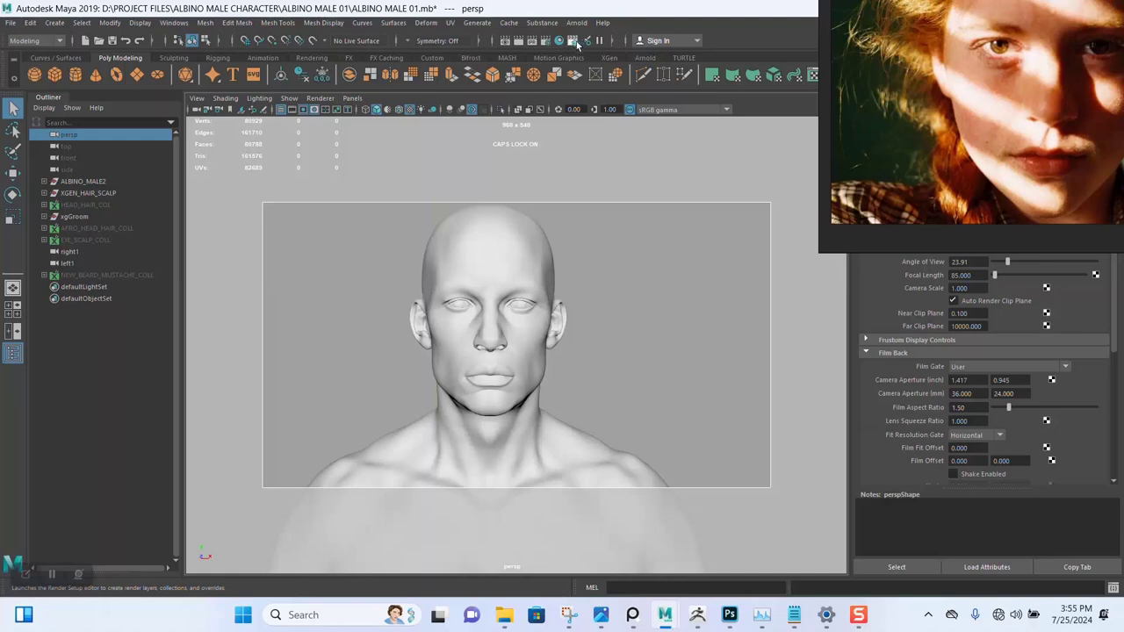
# Step: Import the MID RENDER SETTINGS user preset in Render Settings
pyautogui.click(549, 43)
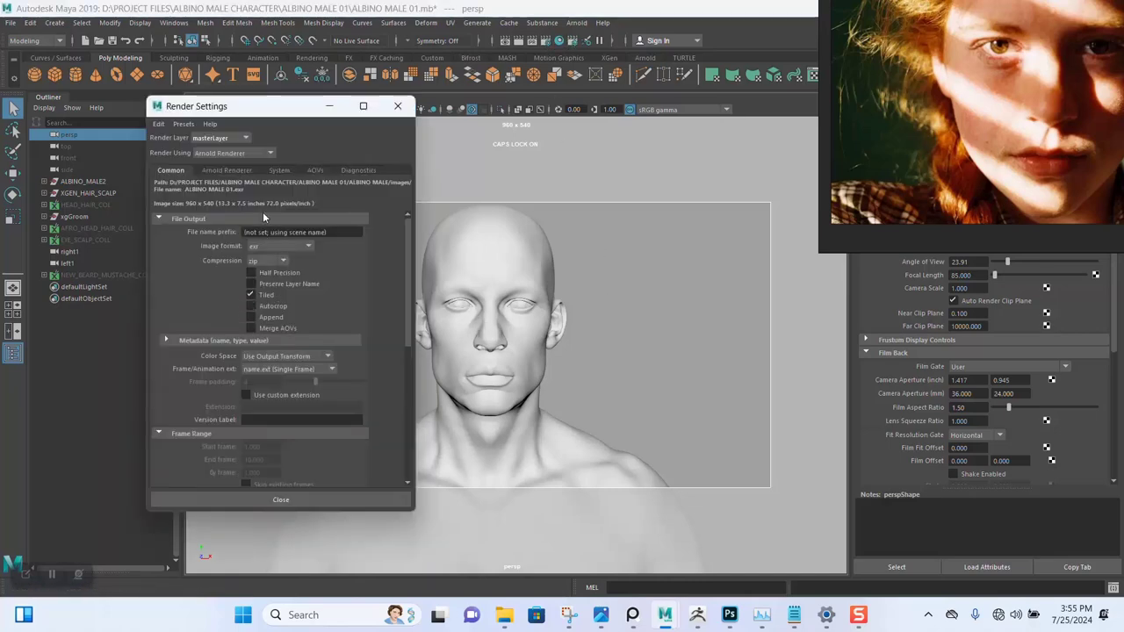
pyautogui.click(240, 172)
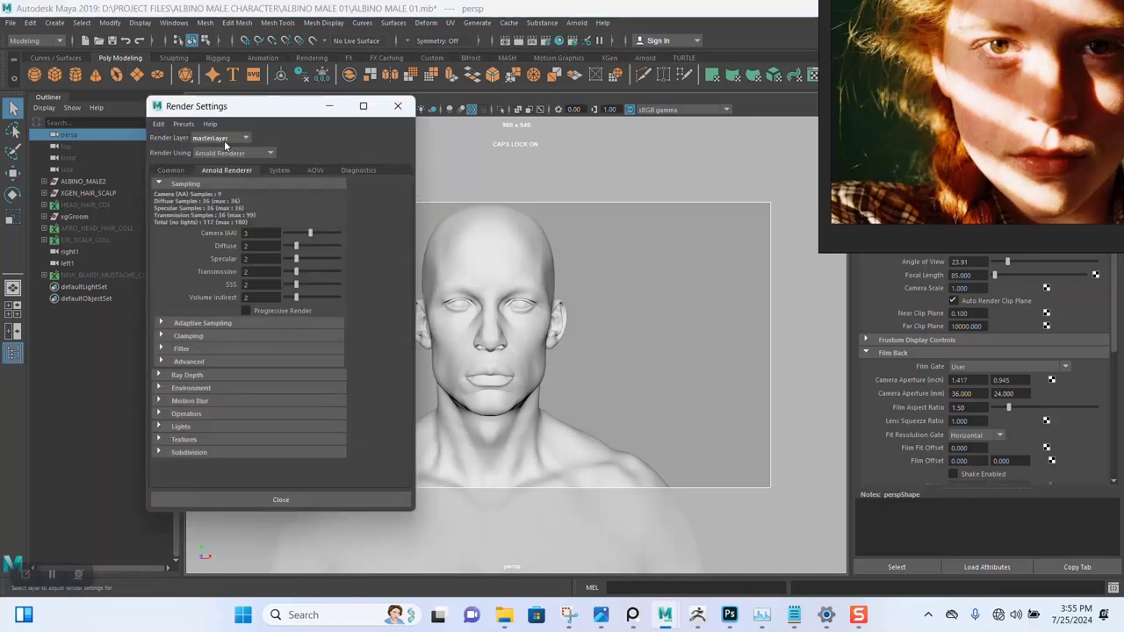
pyautogui.click(183, 132)
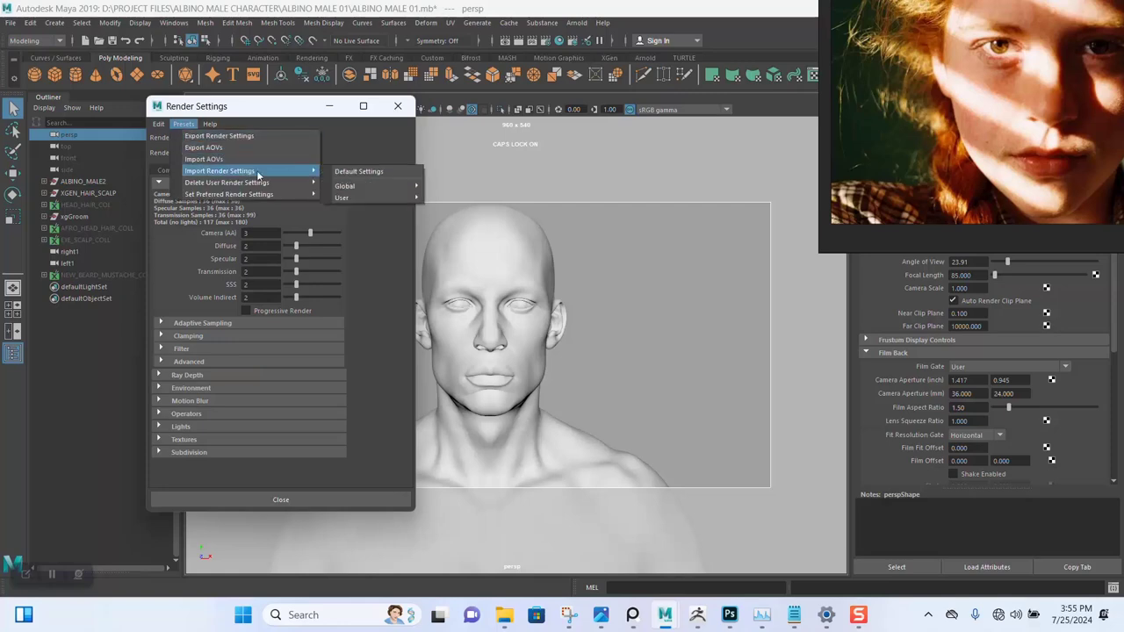
pyautogui.moveTo(307, 183)
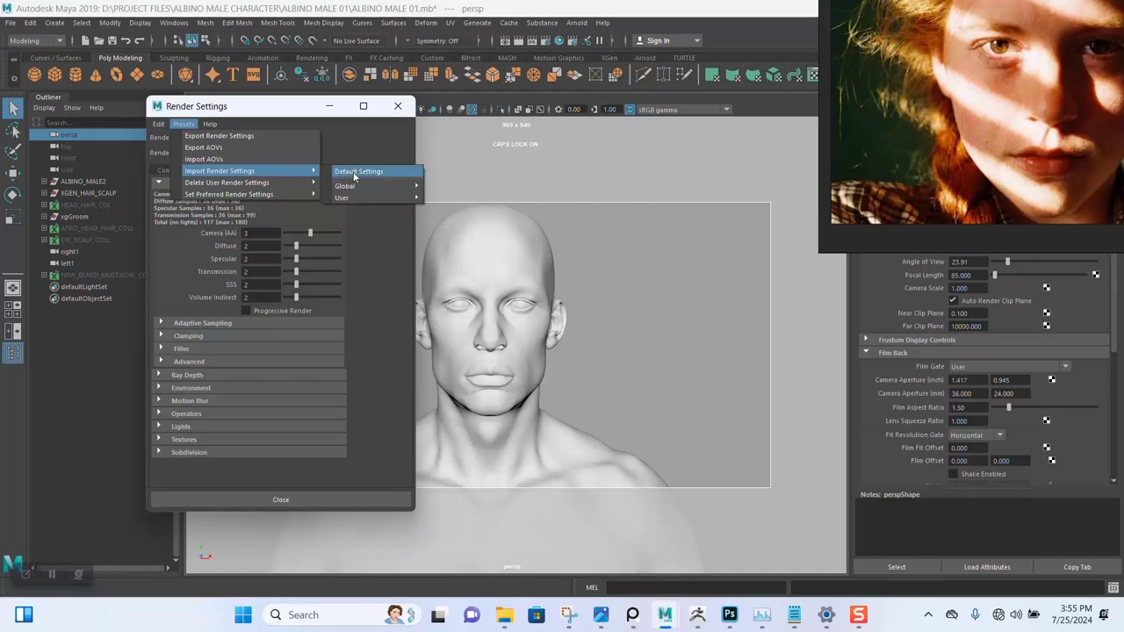
pyautogui.moveTo(380, 197)
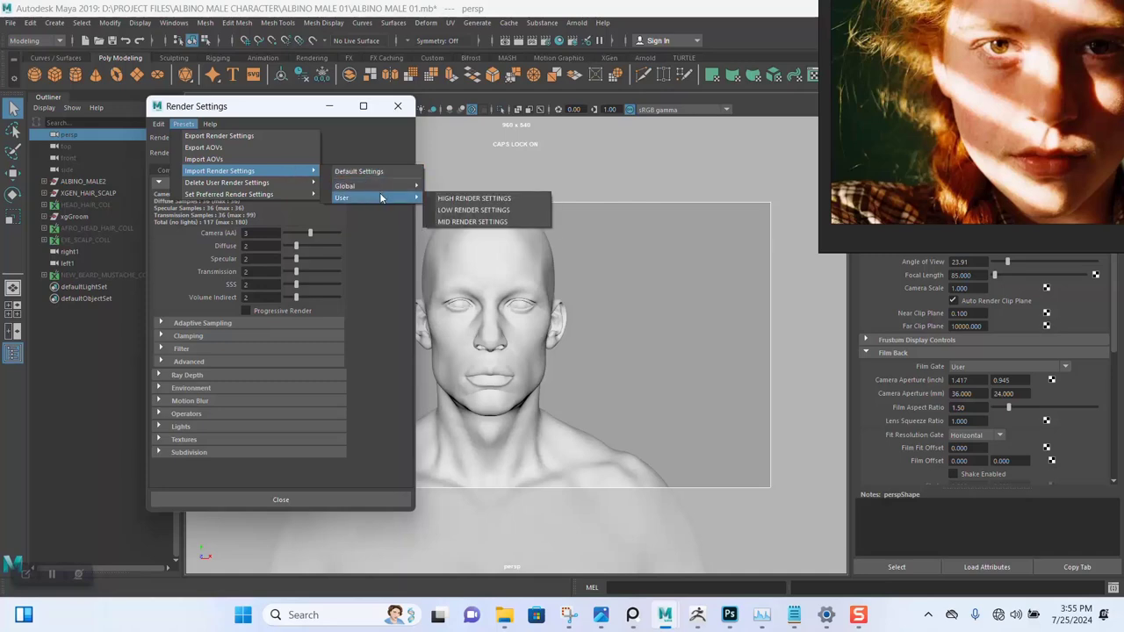
pyautogui.click(480, 222)
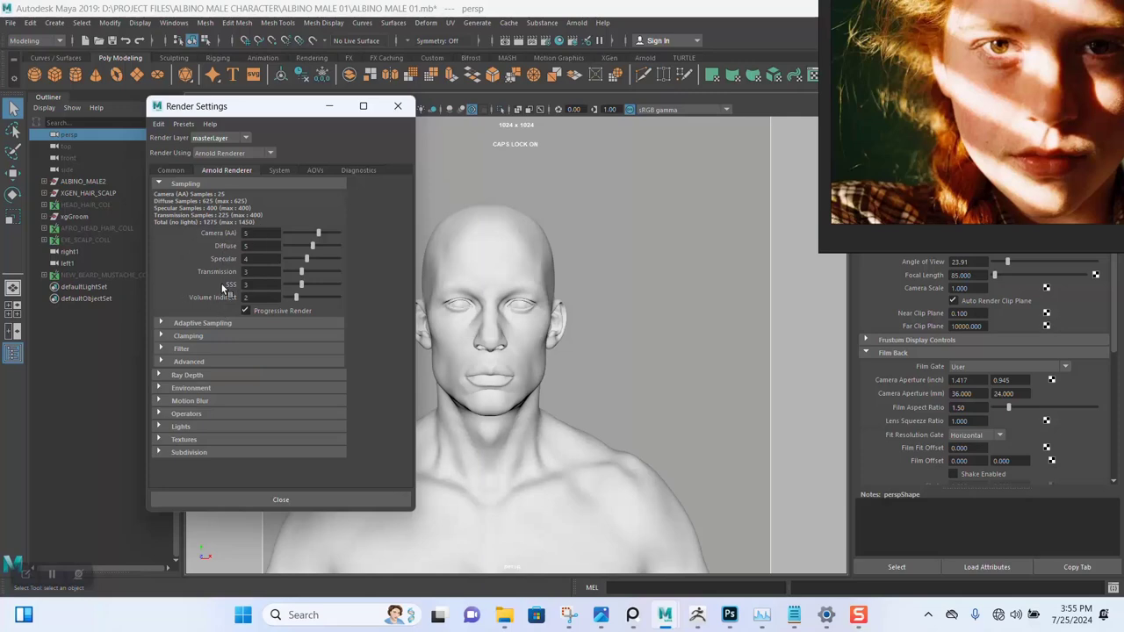
# Step: Confirm the Image Size stays at 1k_Square and minimize Render Settings
pyautogui.click(172, 170)
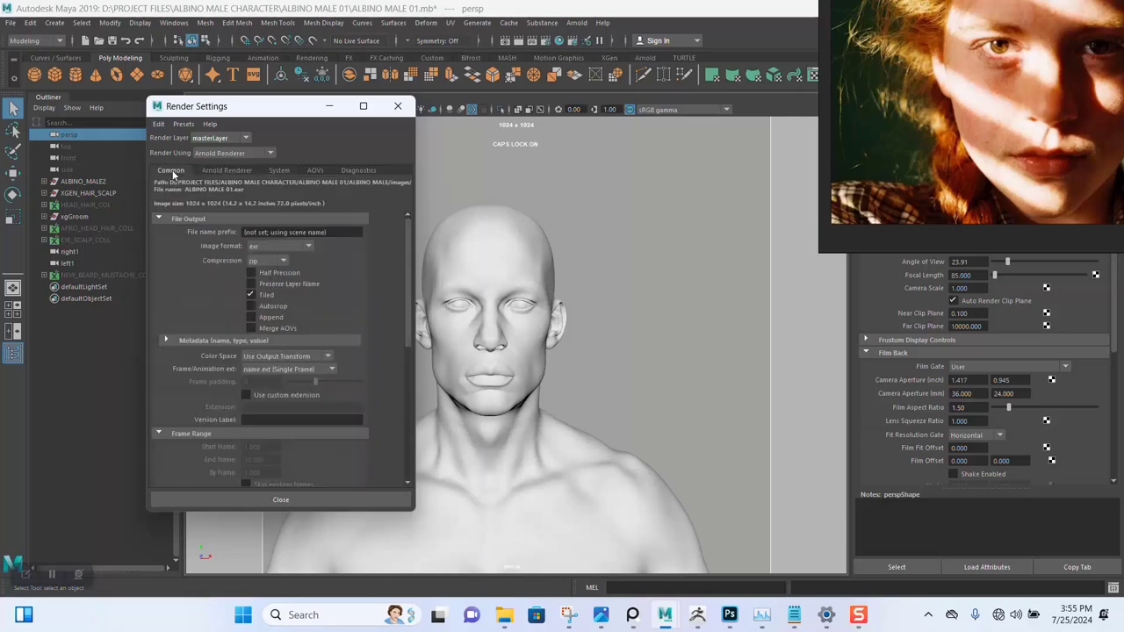
pyautogui.scroll(-7, 212, 327)
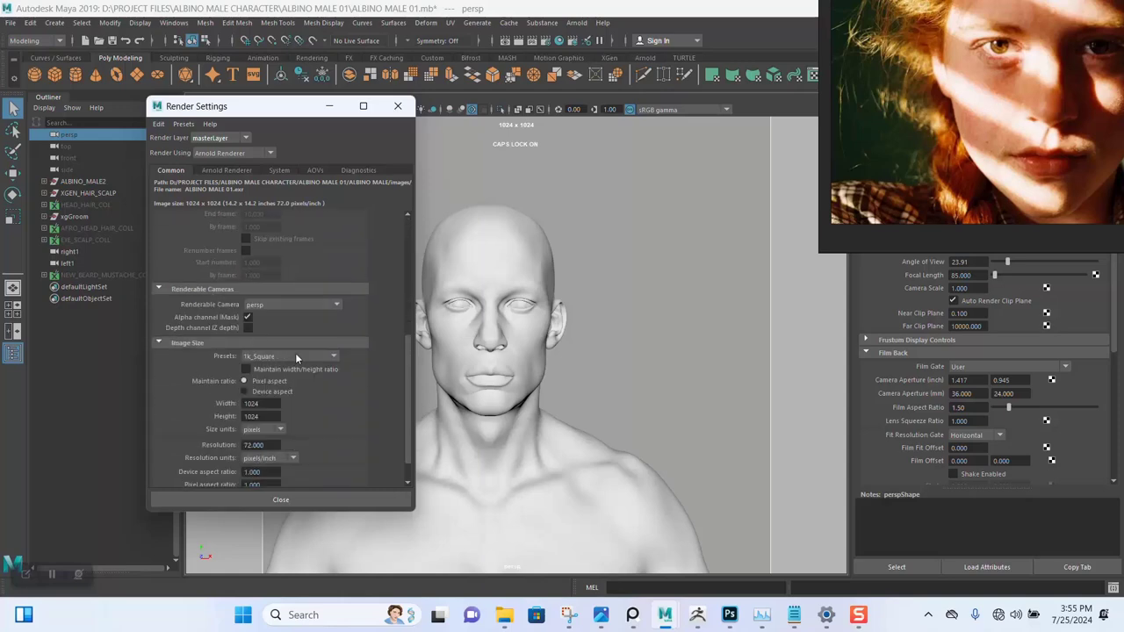
pyautogui.click(292, 357)
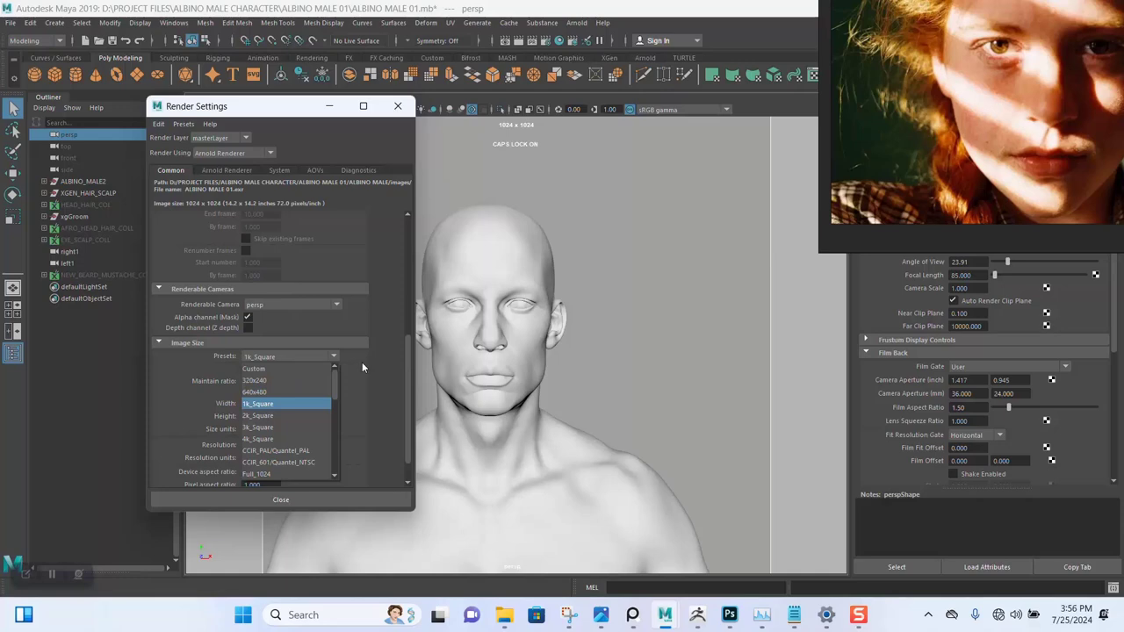
pyautogui.click(369, 290)
pyautogui.click(329, 106)
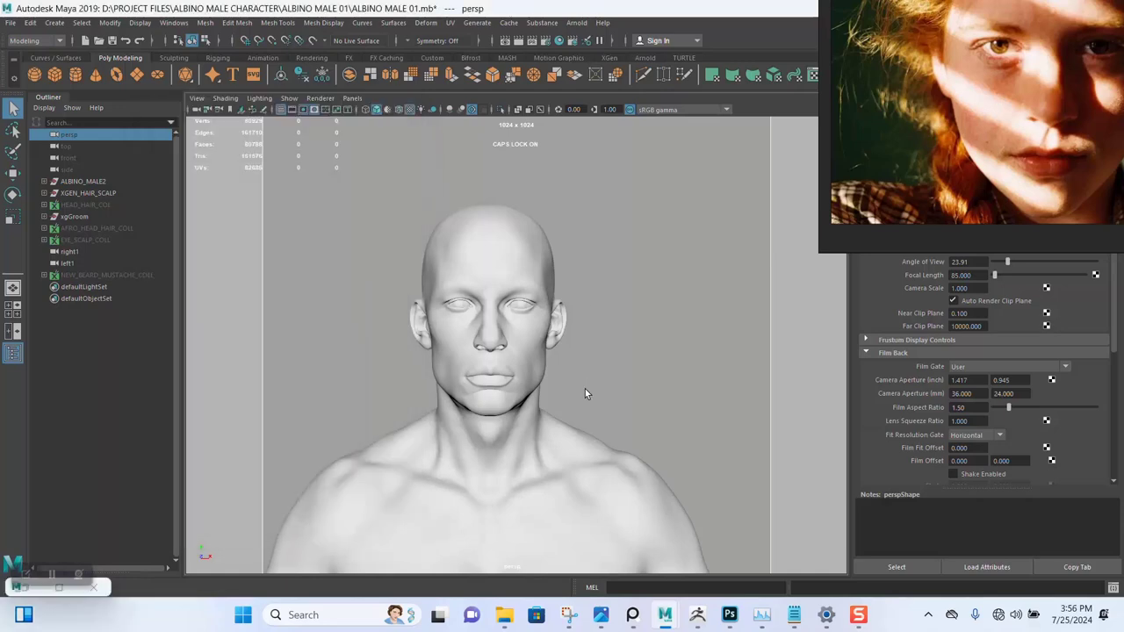
# Step: Save the current head framing as a camera bookmark named FRONT_CAM
pyautogui.scroll(6, 595, 383)
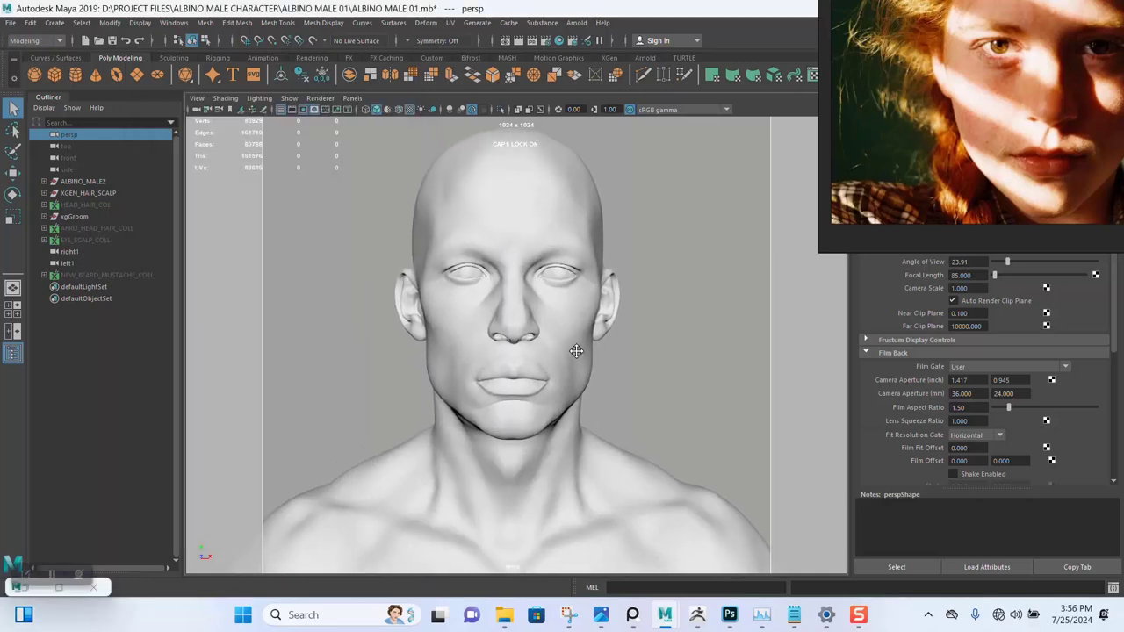
pyautogui.scroll(-2, 579, 374)
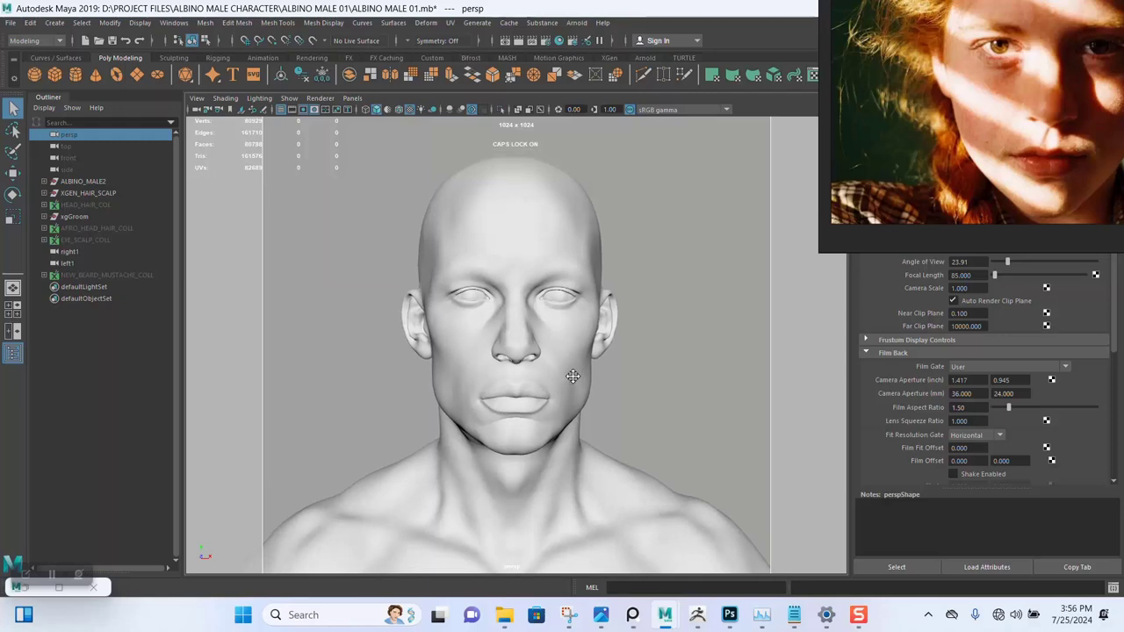
pyautogui.keyDown('alt'); pyautogui.moveTo(576, 377); pyautogui.dragTo(569, 377, button='middle'); pyautogui.keyUp('alt')
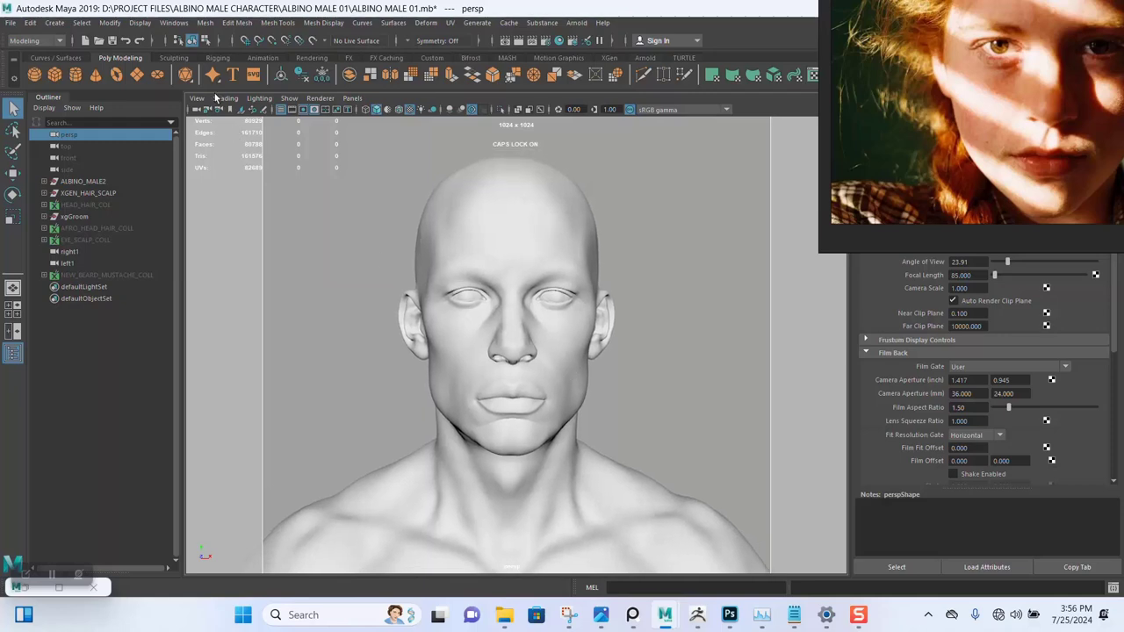
pyautogui.click(199, 97)
pyautogui.moveTo(341, 309)
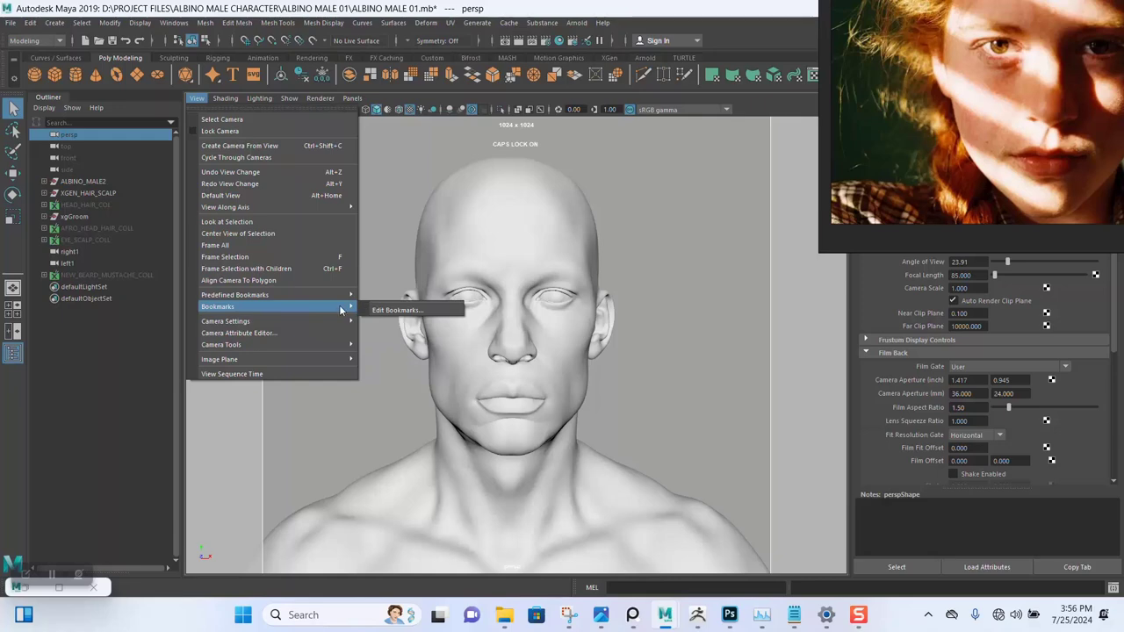
pyautogui.click(383, 311)
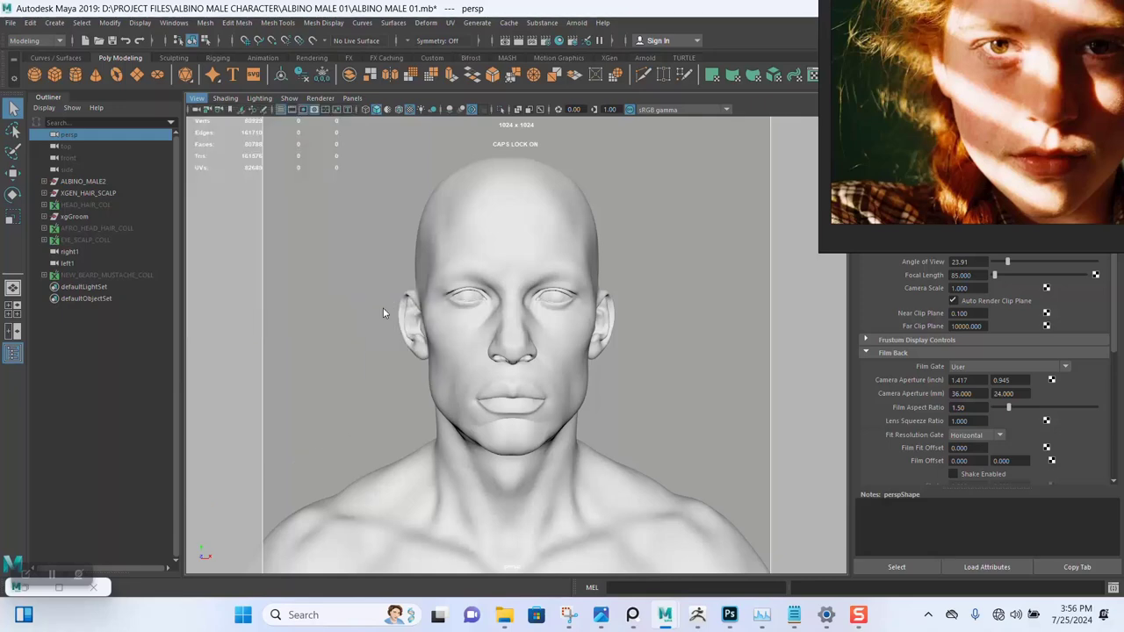
pyautogui.click(487, 389)
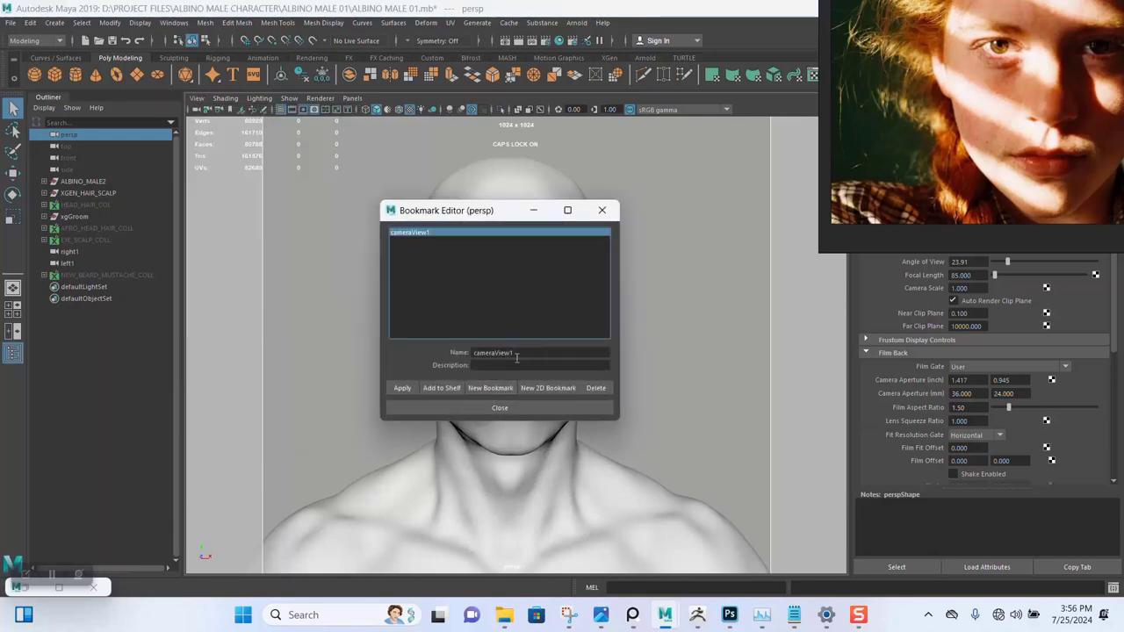
pyautogui.doubleClick(526, 354)
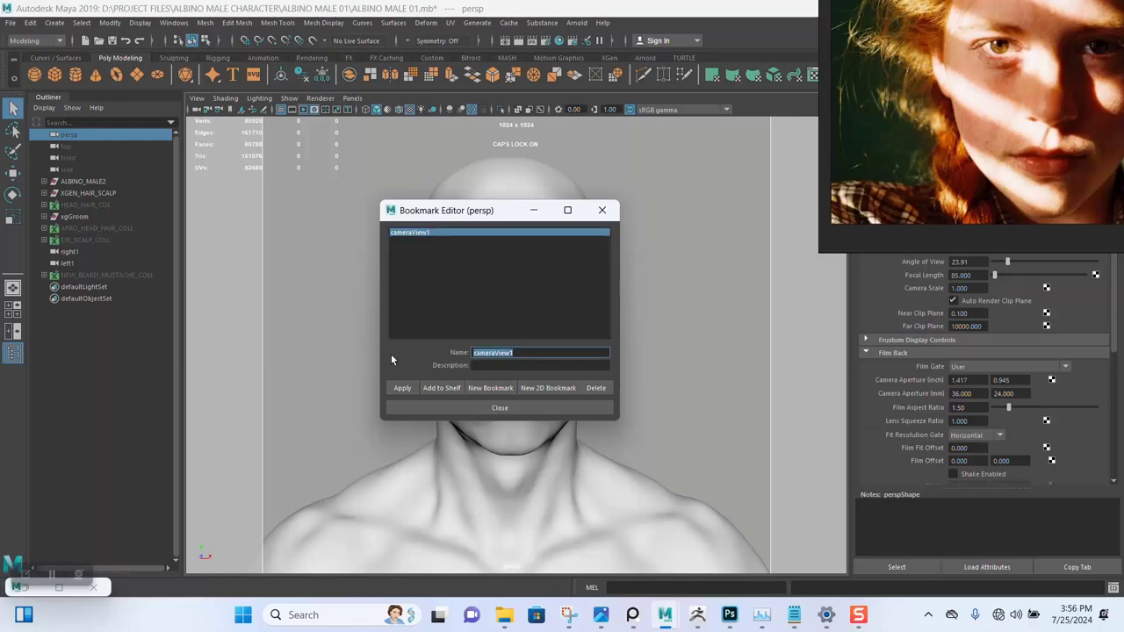
pyautogui.write('FRONT CAME')
pyautogui.press('Return')
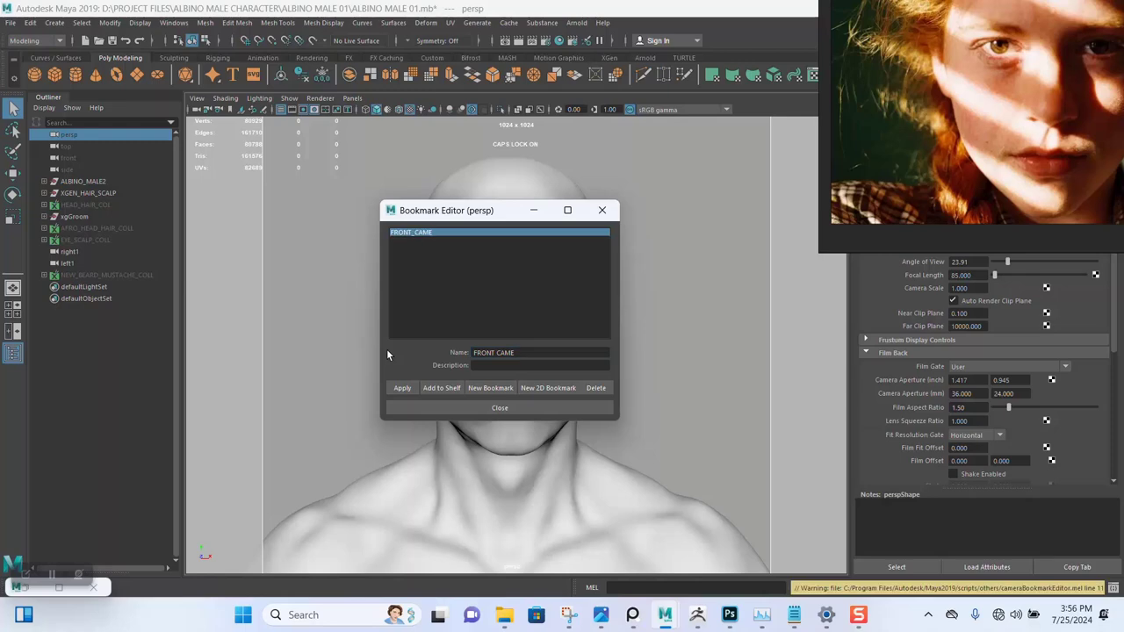
pyautogui.press('BackSpace')
pyautogui.press('Return')
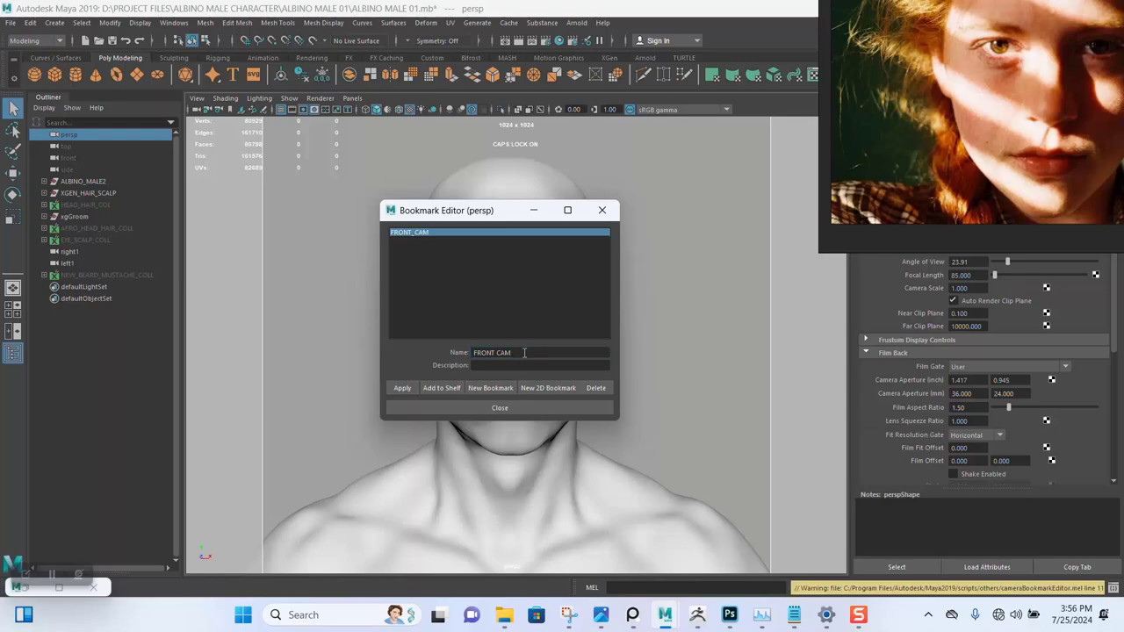
pyautogui.click(555, 408)
# Step: Jump to FRONT_CAM, orbit, and briefly show then re-hide HEAD_HAIR_COL
pyautogui.click(197, 98)
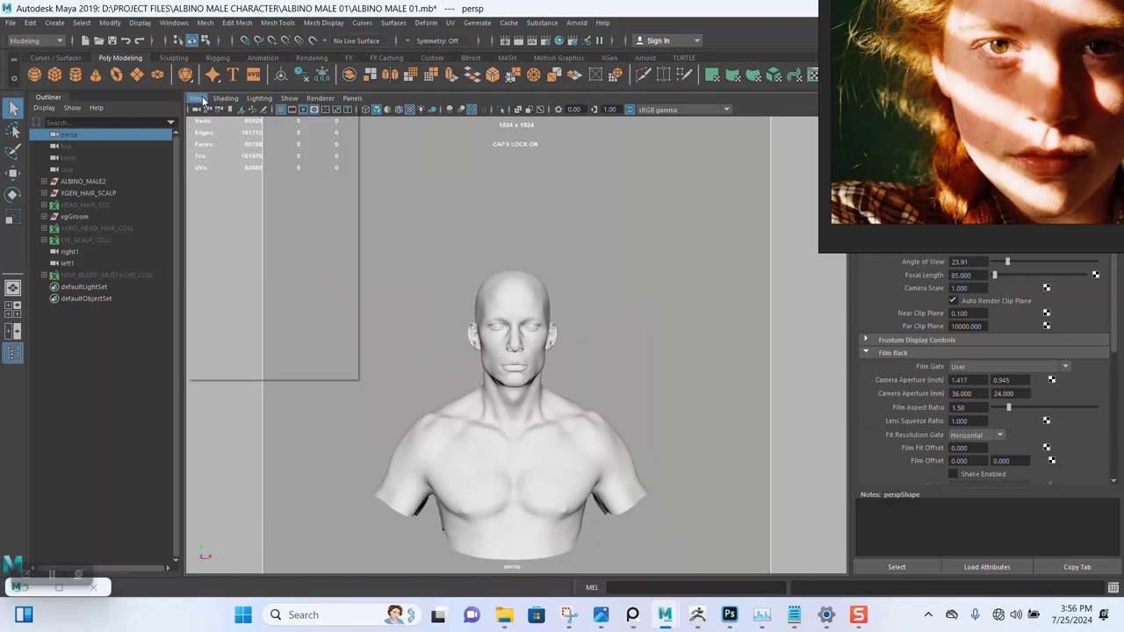
pyautogui.moveTo(337, 297)
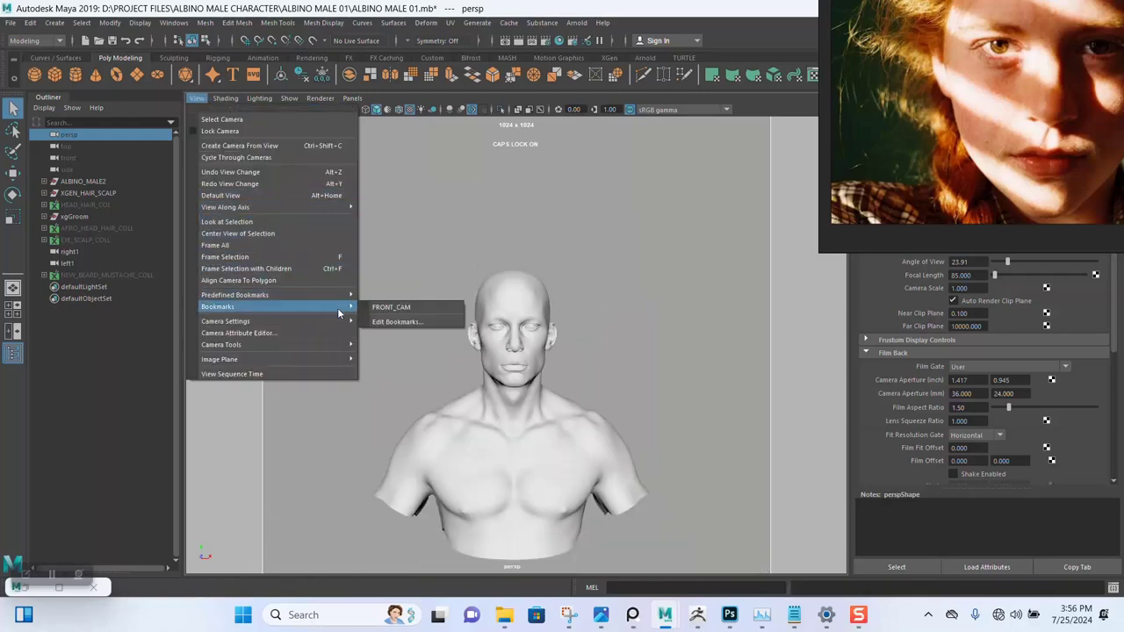
pyautogui.click(386, 307)
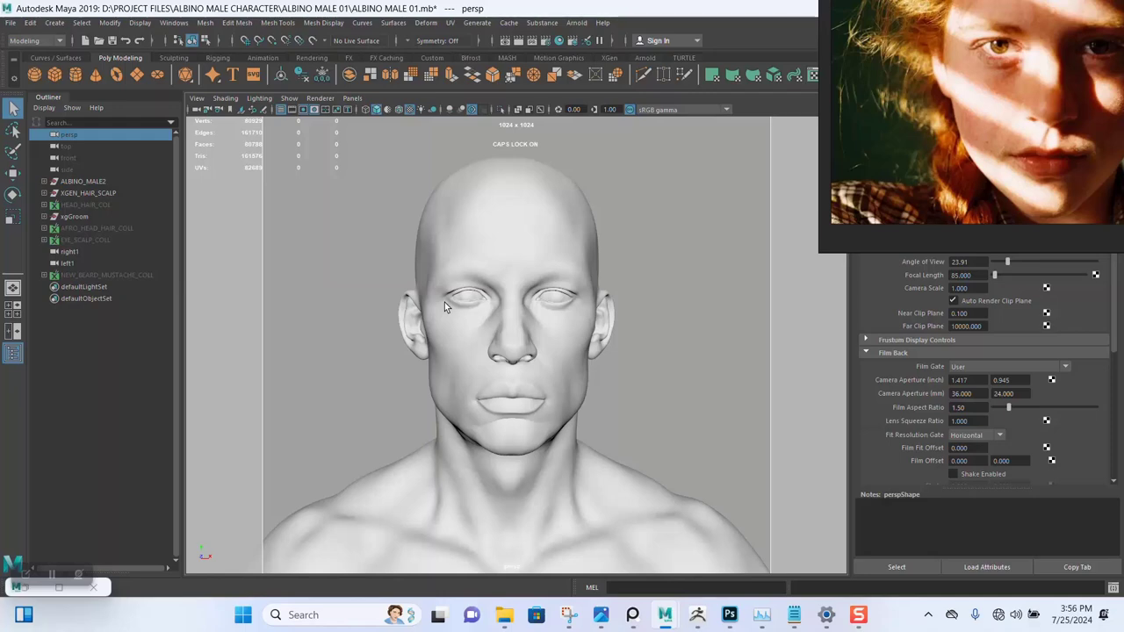
pyautogui.keyDown('alt'); pyautogui.moveTo(591, 337); pyautogui.dragTo(552, 351); pyautogui.keyUp('alt')
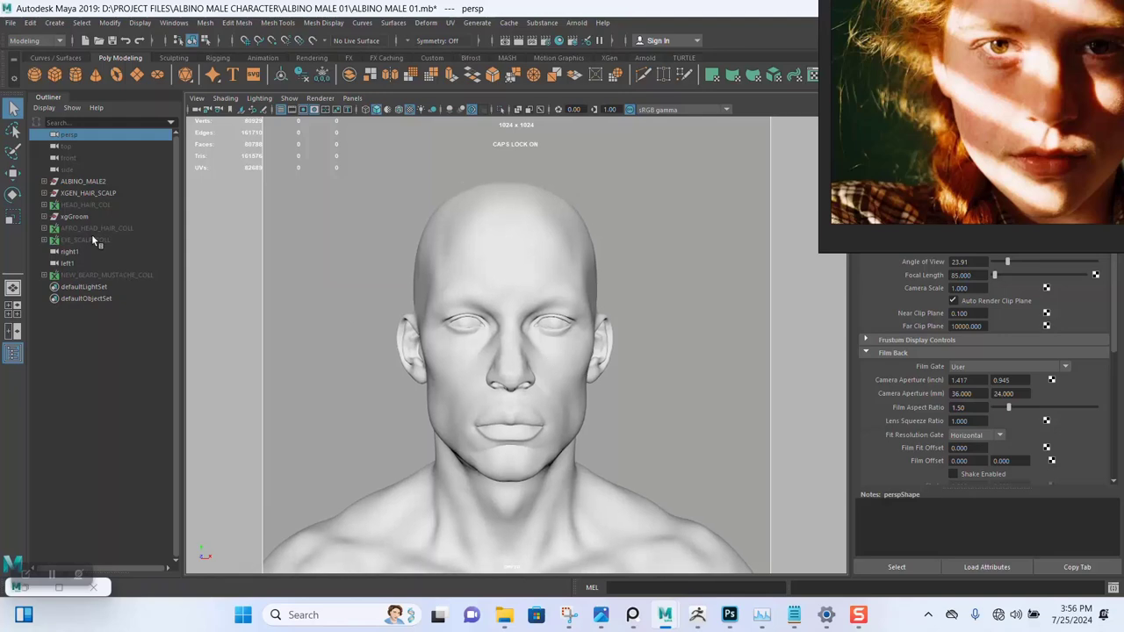
pyautogui.click(86, 204)
pyautogui.hotkey('shift', 'h')
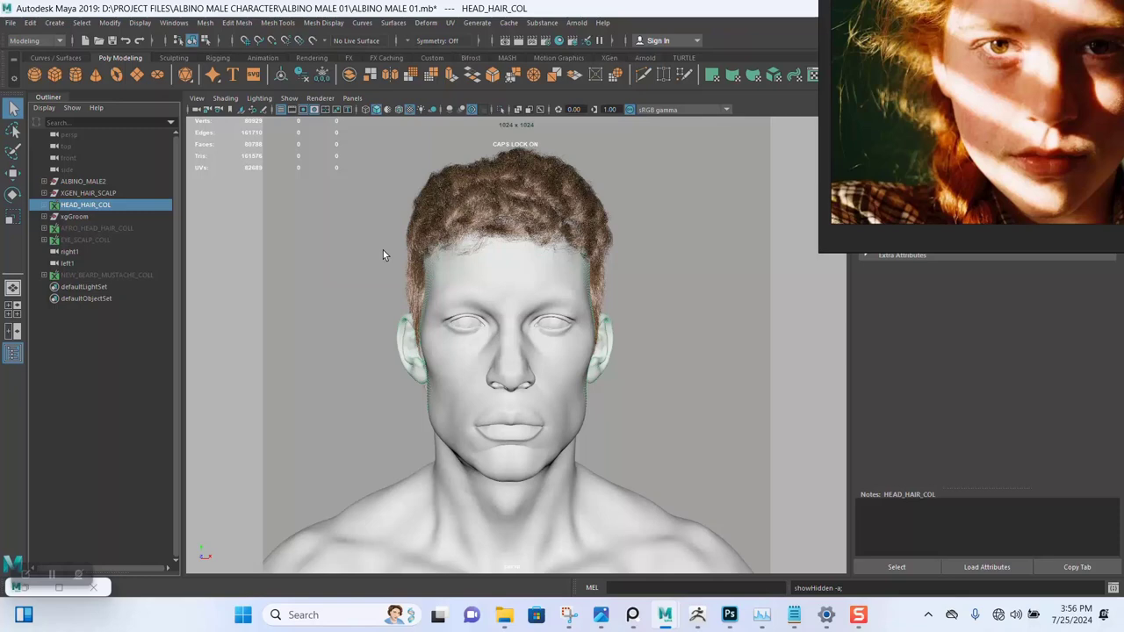
pyautogui.hotkey('ctrl', 'h')
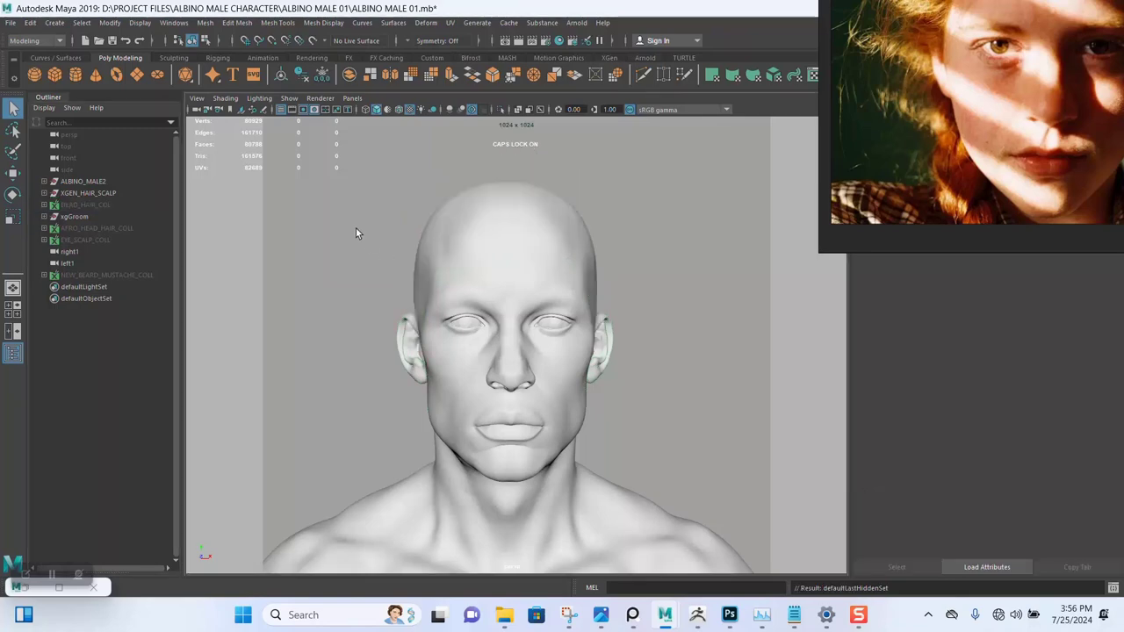
# Step: Return to FRONT_CAM and unhide HEAD_HAIR_COL so the curly hair shows
pyautogui.click(195, 98)
pyautogui.moveTo(347, 306)
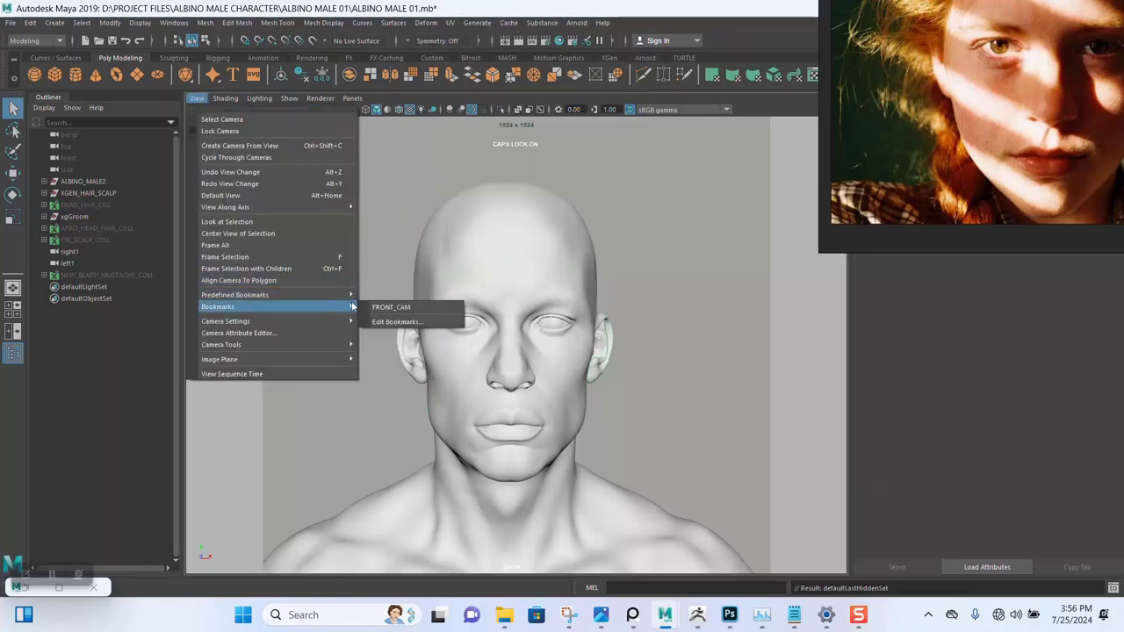
pyautogui.click(391, 307)
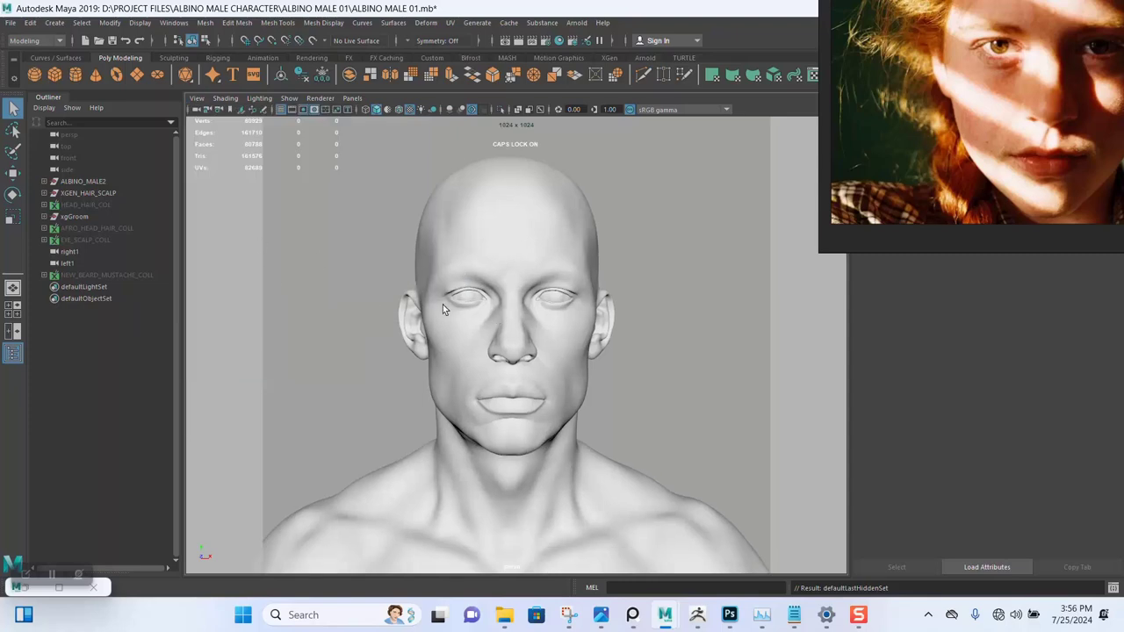
pyautogui.click(91, 205)
pyautogui.hotkey('shift', 'h')
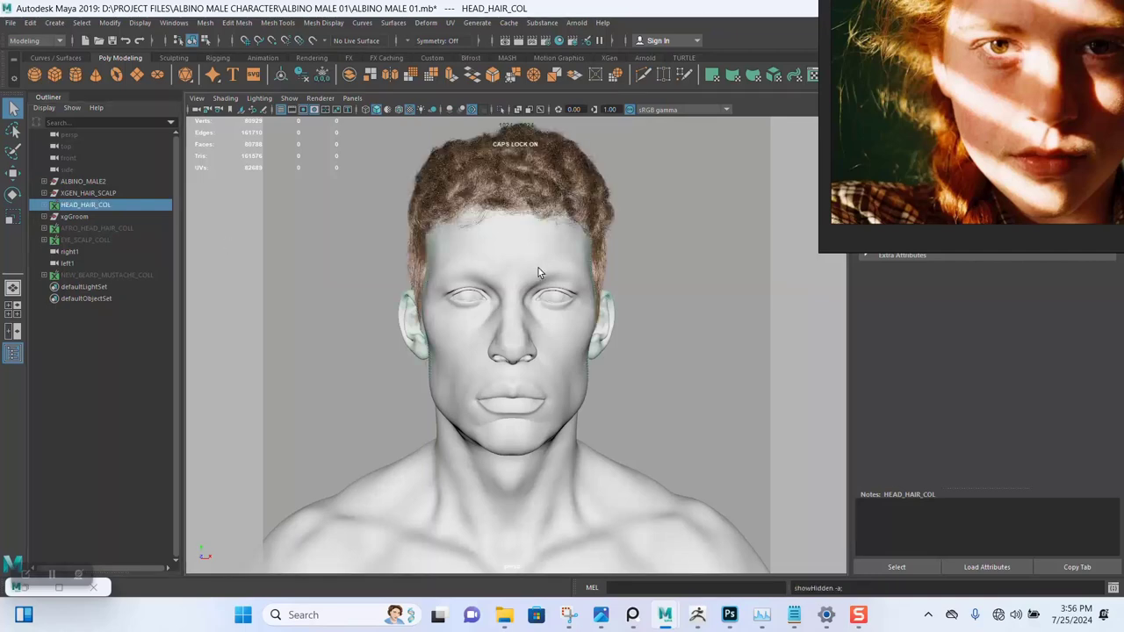
pyautogui.press('alt')
pyautogui.keyDown('alt'); pyautogui.moveTo(538, 272); pyautogui.dragTo(540, 284, button='middle'); pyautogui.keyUp('alt')
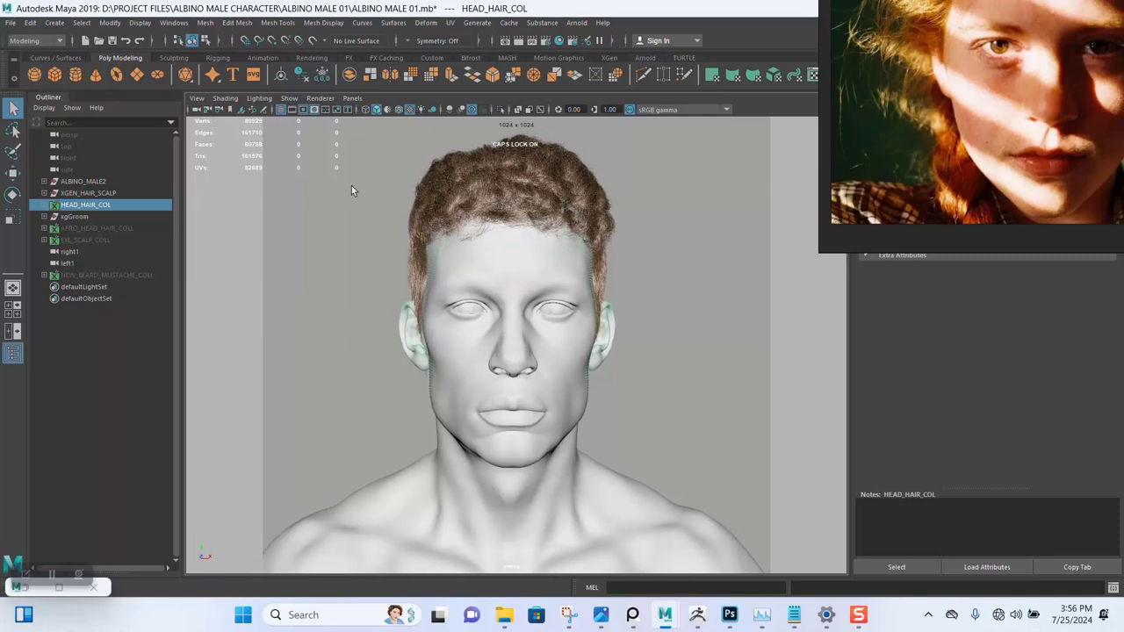
# Step: Delete the old FRONT_CAM bookmark and recreate FRONT_CAM from the current view
pyautogui.click(197, 97)
pyautogui.moveTo(328, 307)
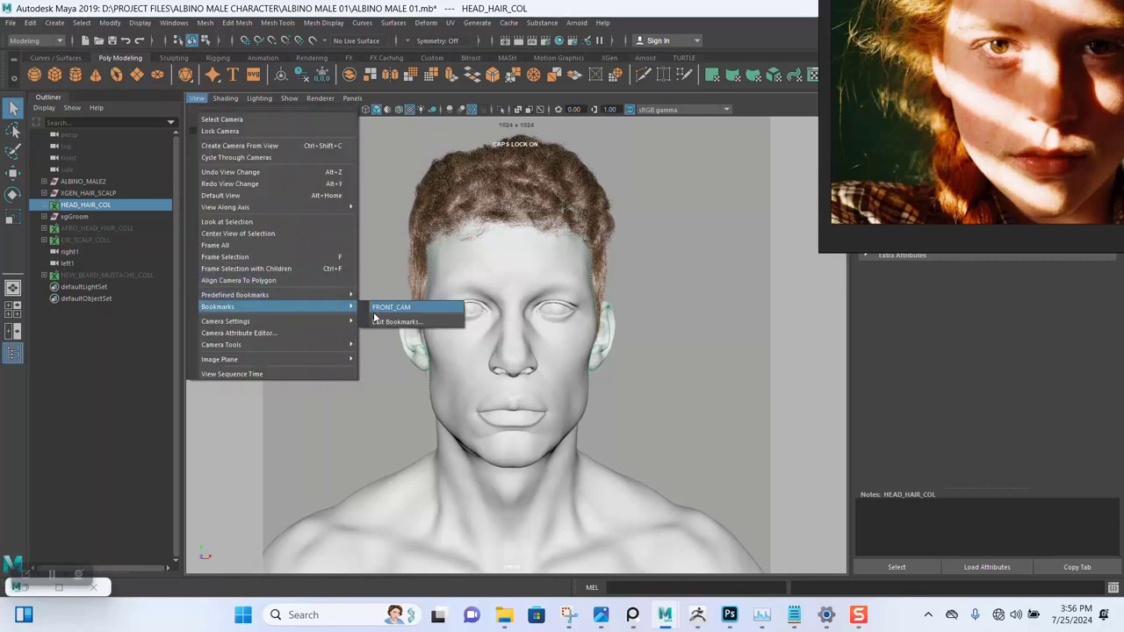
pyautogui.click(389, 322)
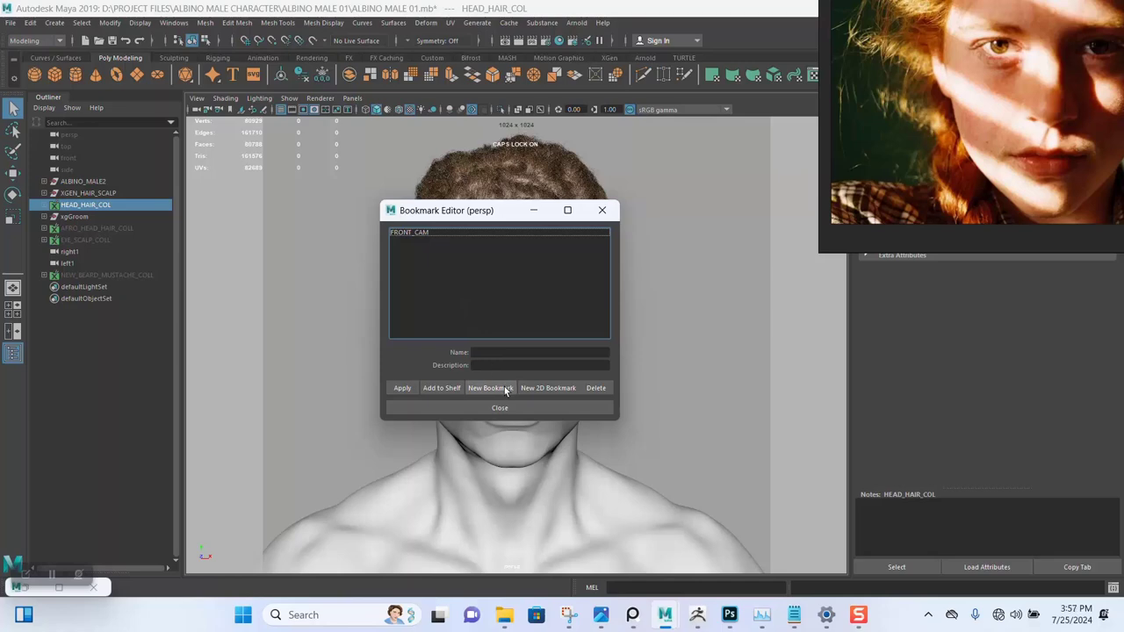
pyautogui.click(399, 234)
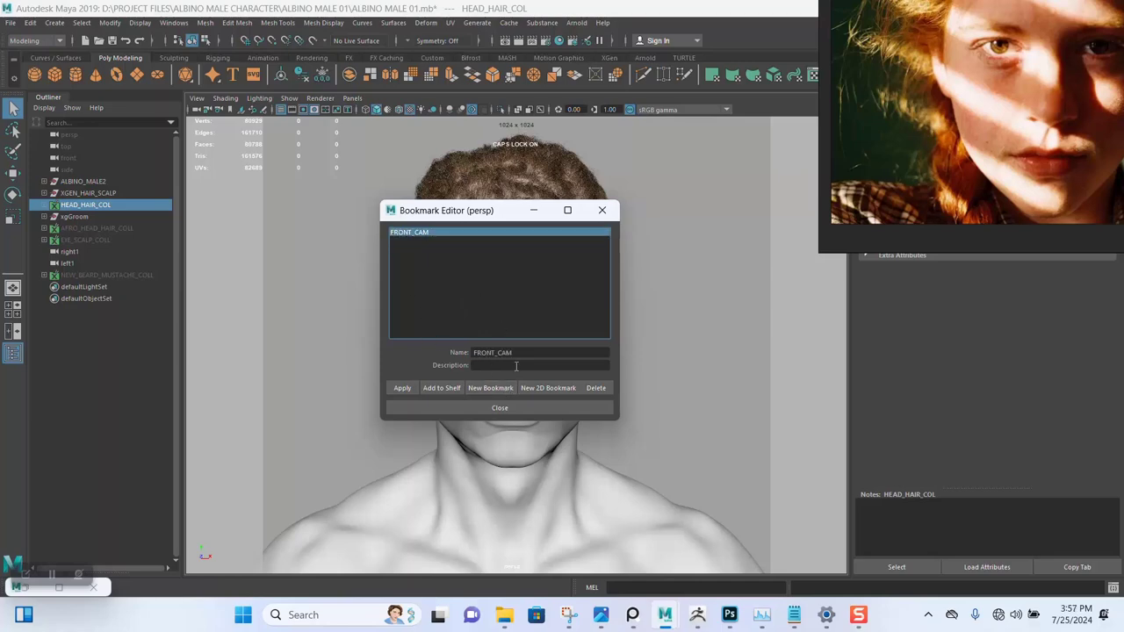
pyautogui.click(601, 389)
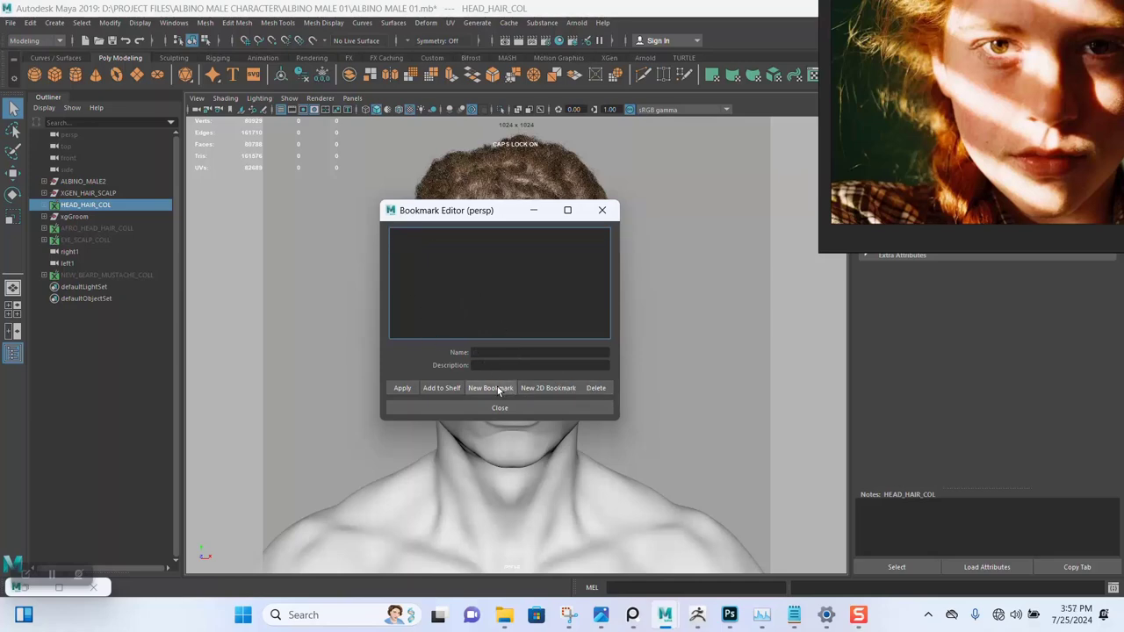
pyautogui.click(498, 390)
pyautogui.press('Tab')
pyautogui.write('F')
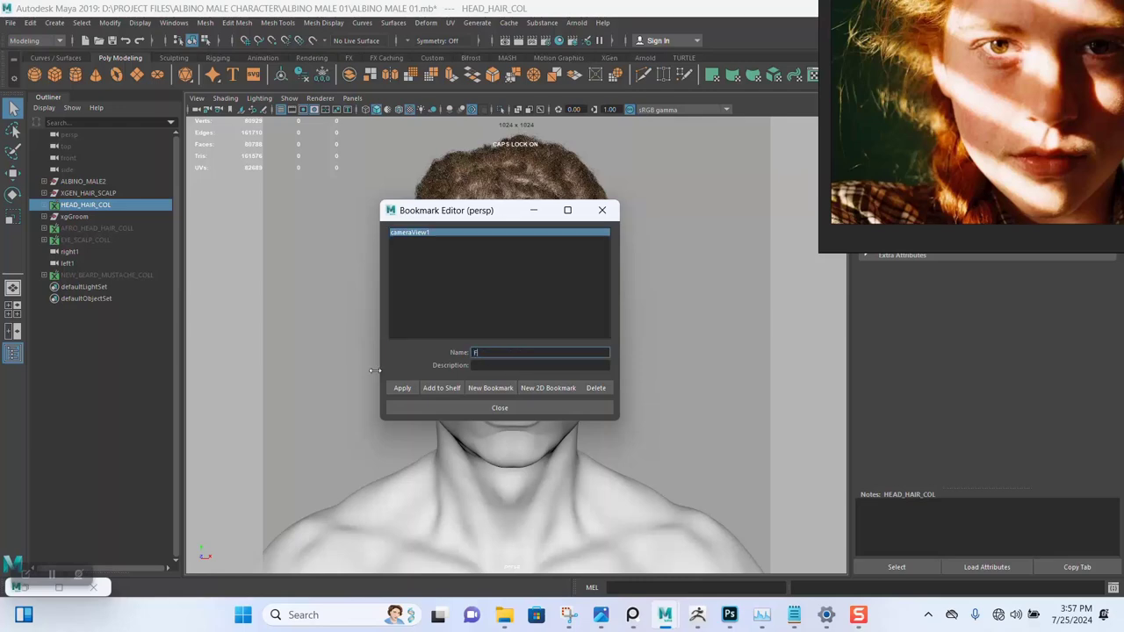
pyautogui.write('RONT_CAM')
pyautogui.press('Return')
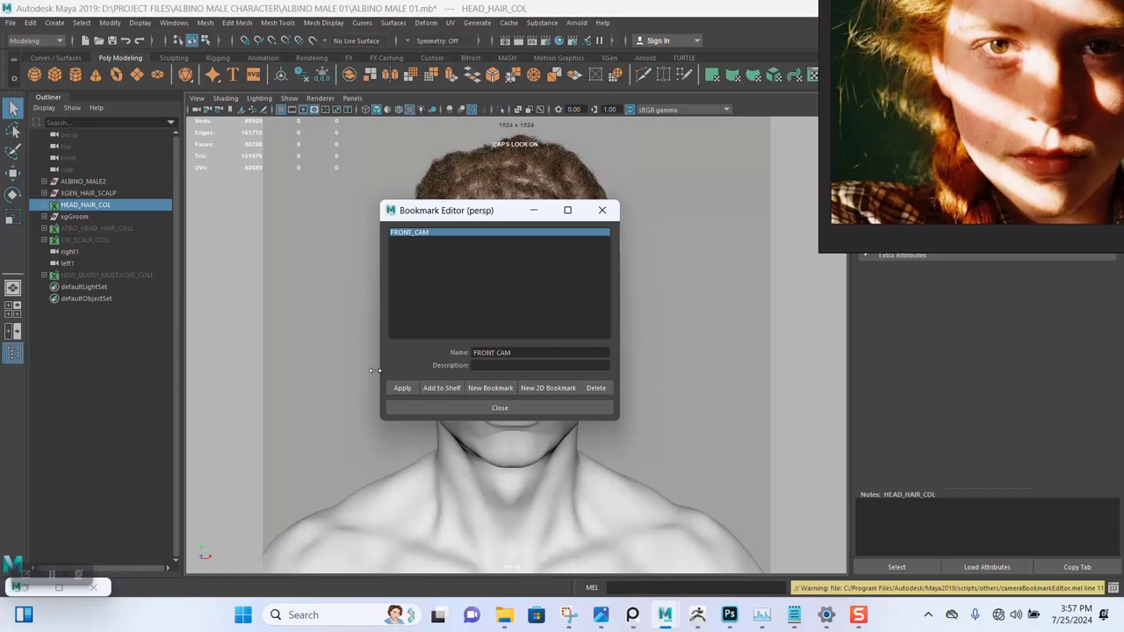
pyautogui.click(464, 408)
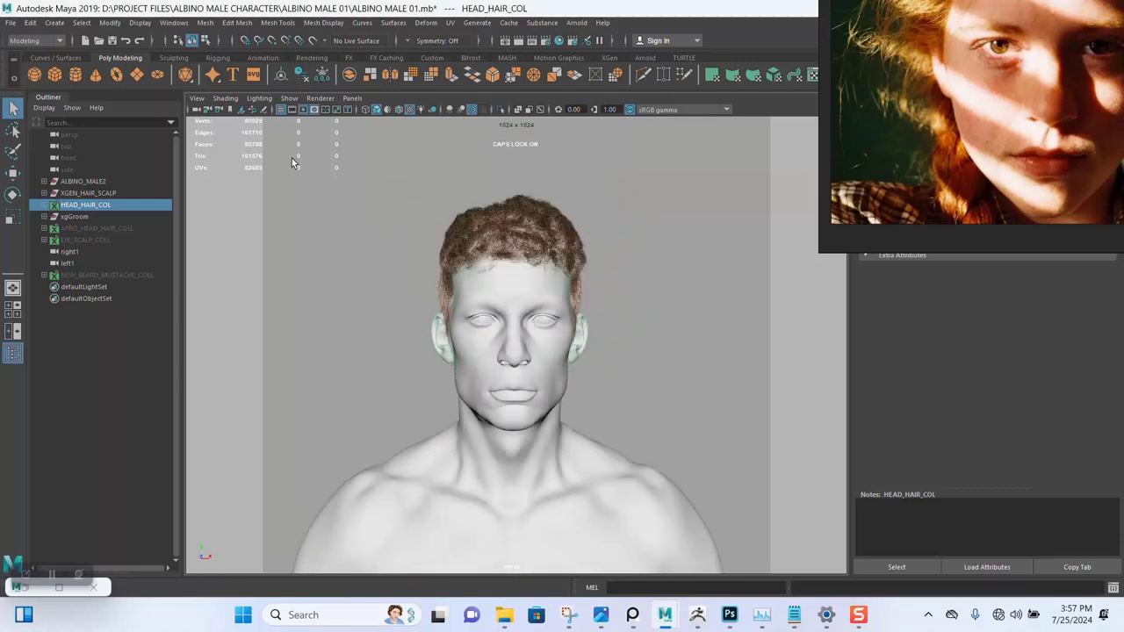
# Step: Apply FRONT_CAM, hide the head hair, clear the selection and save the scene
pyautogui.click(198, 98)
pyautogui.moveTo(316, 305)
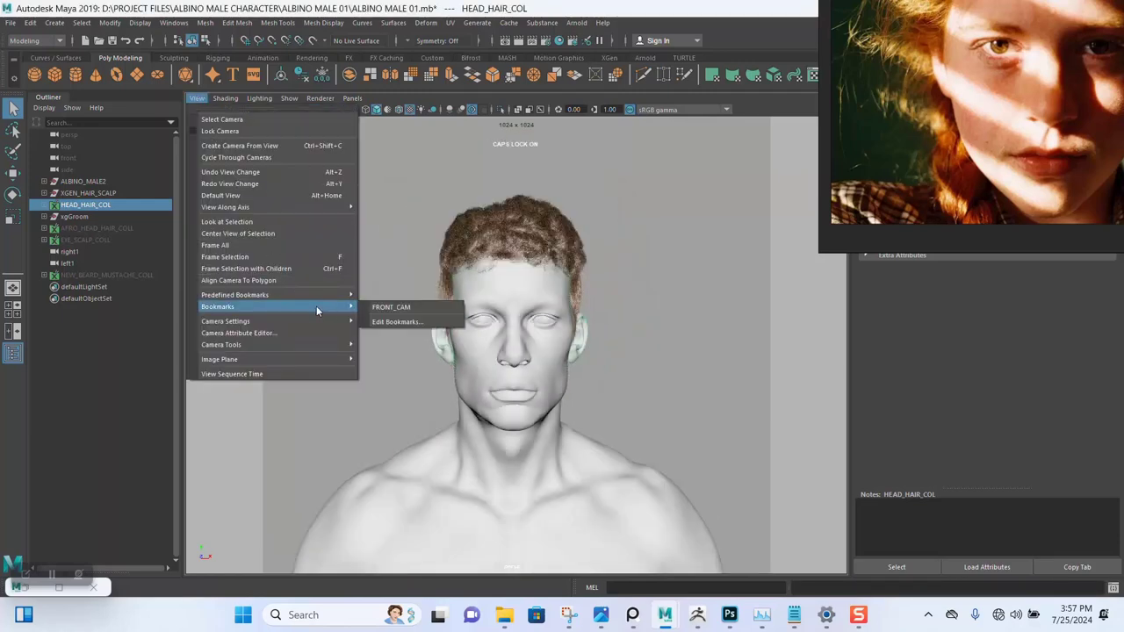
pyautogui.click(381, 307)
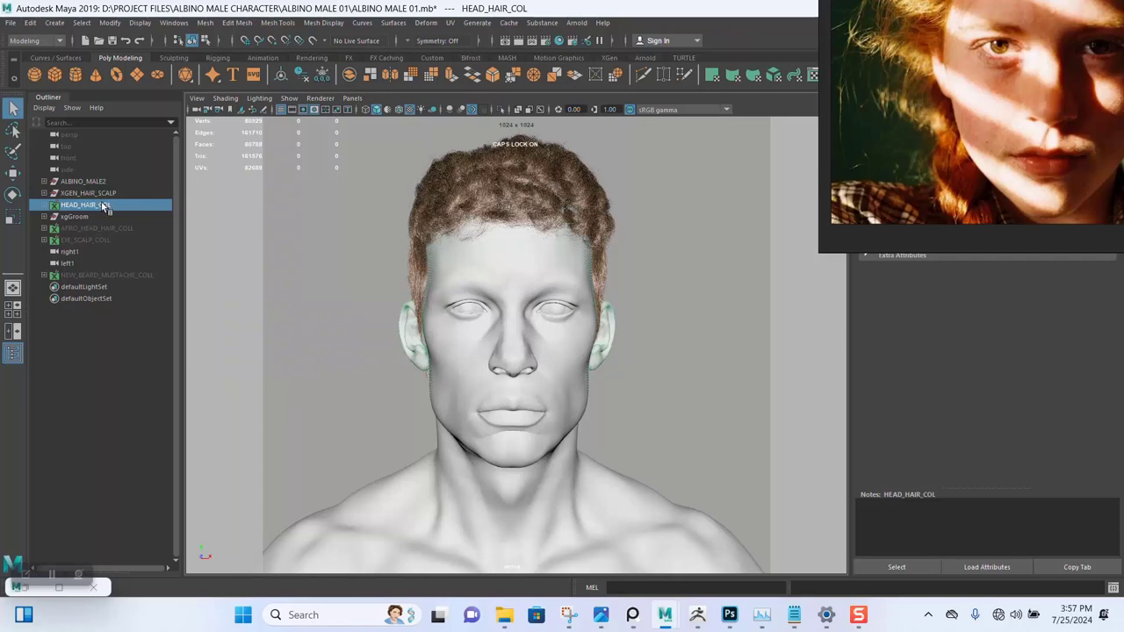
pyautogui.hotkey('ctrl', 'h')
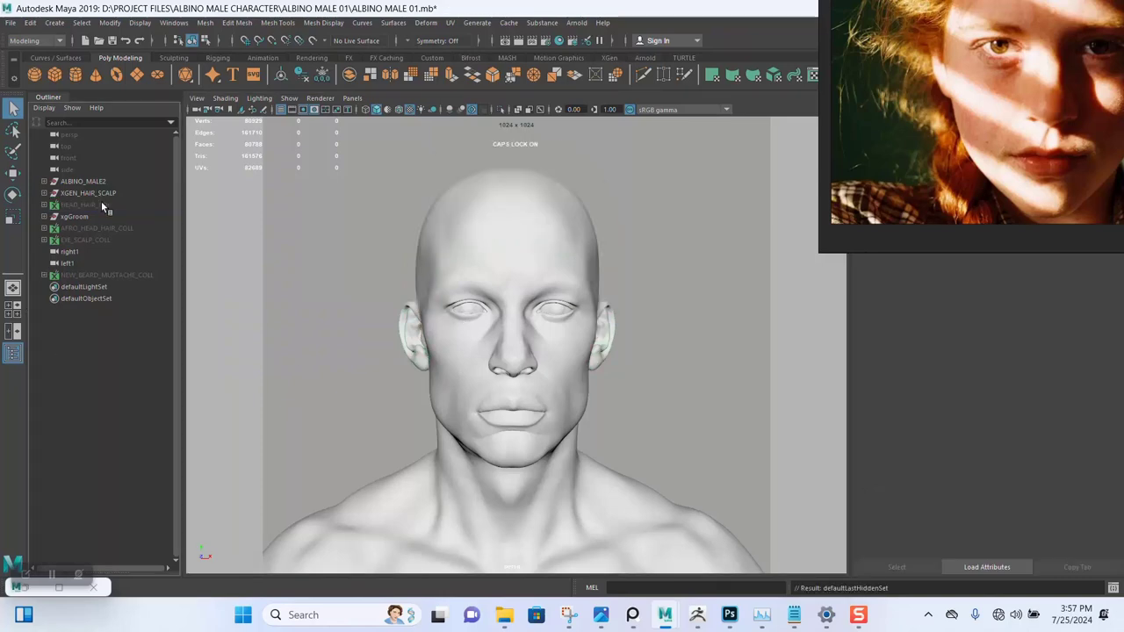
pyautogui.press('capslock')
pyautogui.keyDown('ctrl'); pyautogui.click(468, 276); pyautogui.keyUp('ctrl')
pyautogui.hotkey('ctrl', 's')
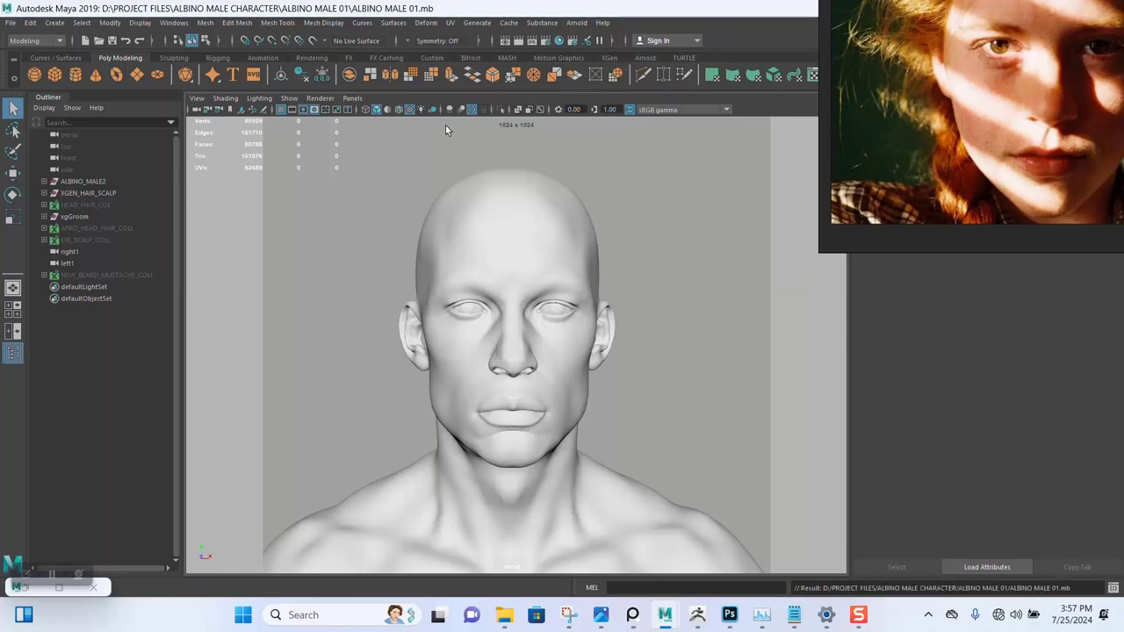
# Step: Select the head and show its aiStandardSurface1 shader attributes
pyautogui.click(523, 252)
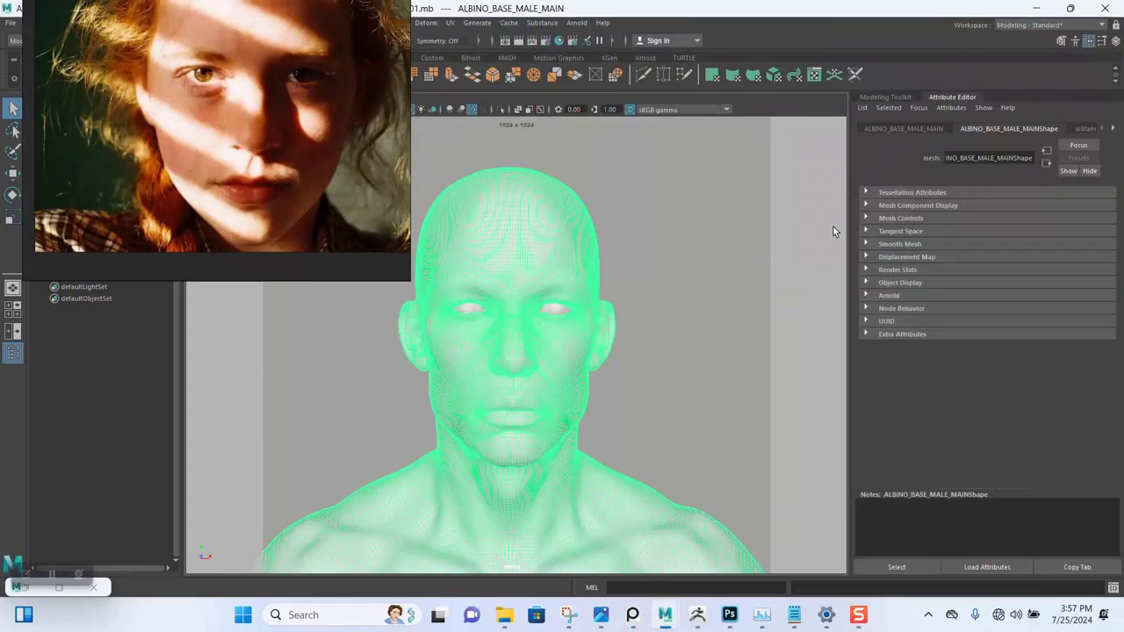
pyautogui.click(1110, 129)
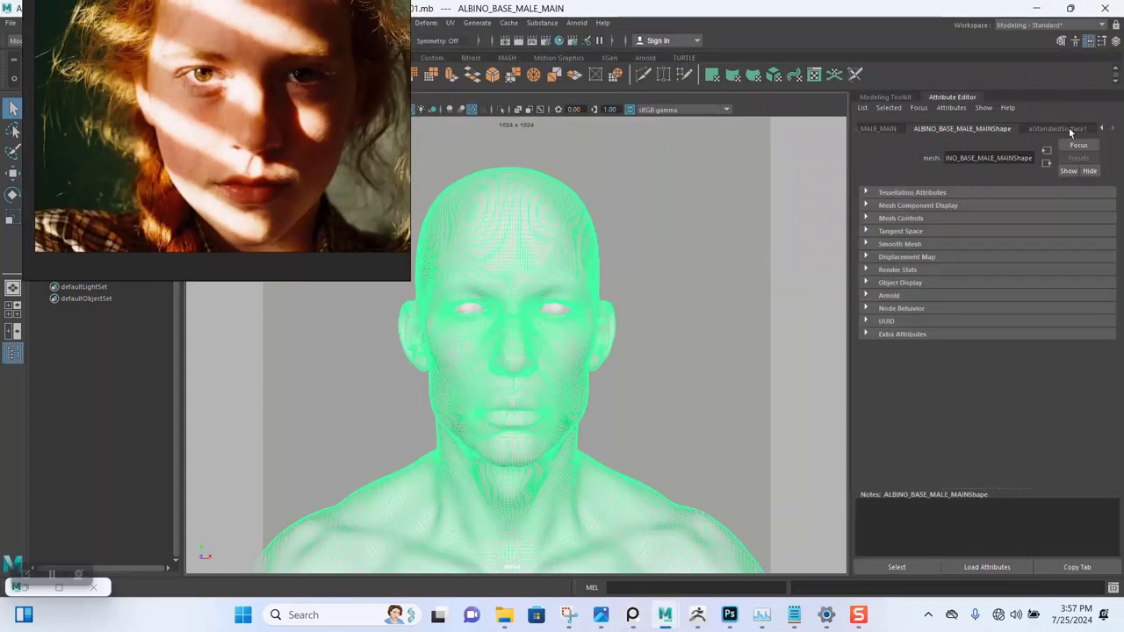
pyautogui.click(1069, 128)
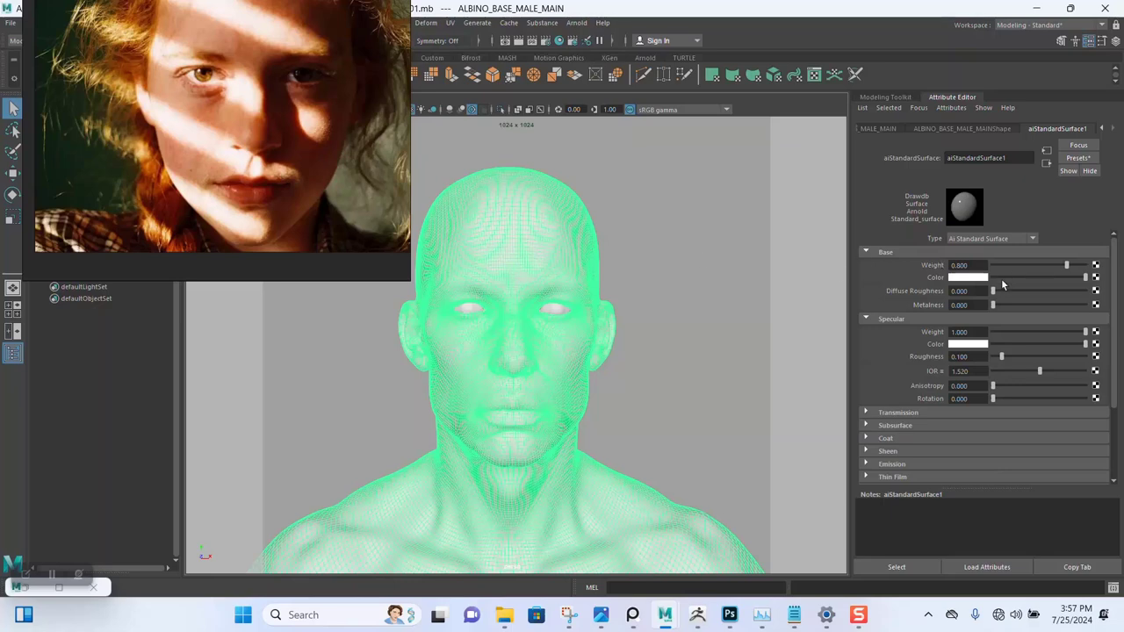
# Step: Rename the head's shader to AI_BASE_SHADER and switch to the Arnold shelf
pyautogui.doubleClick(1010, 157)
pyautogui.write('a')
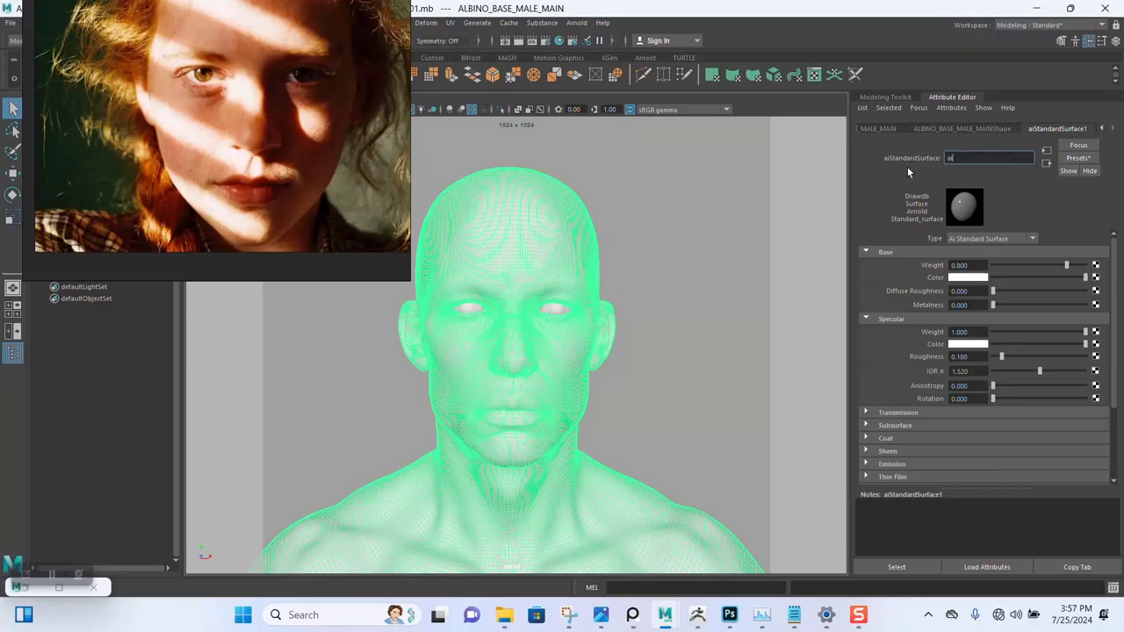
pyautogui.write('i')
pyautogui.press('BackSpace')
pyautogui.press('BackSpace')
pyautogui.press('capslock')
pyautogui.write('BSES')
pyautogui.press('BackSpace')
pyautogui.press('BackSpace')
pyautogui.press('BackSpace')
pyautogui.write('ASE SHADER')
pyautogui.press('Return')
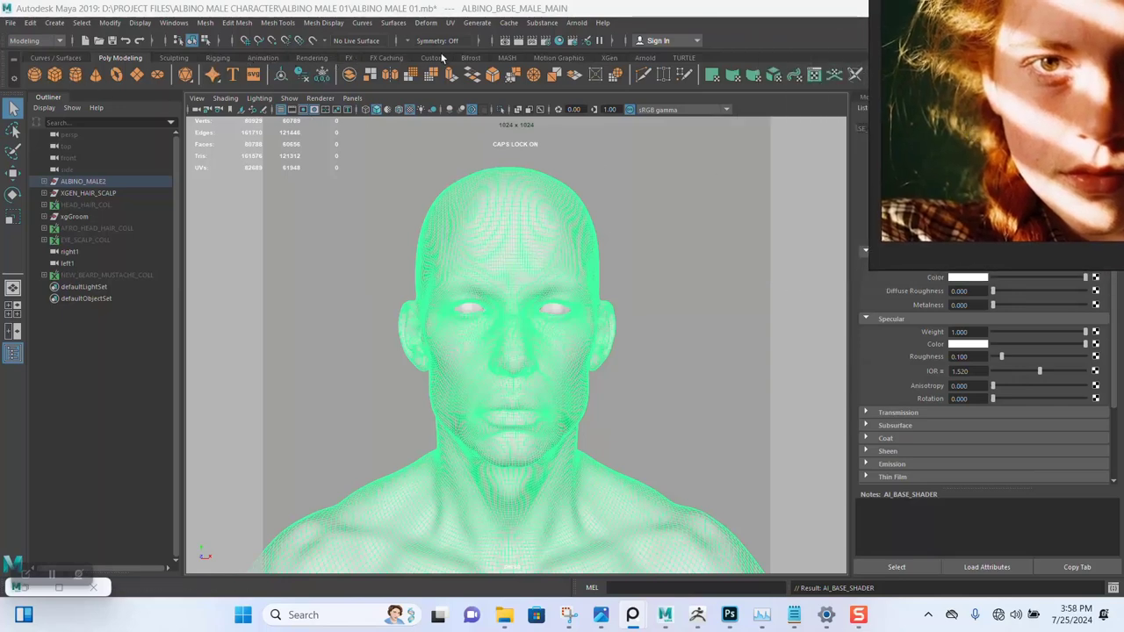
pyautogui.click(650, 59)
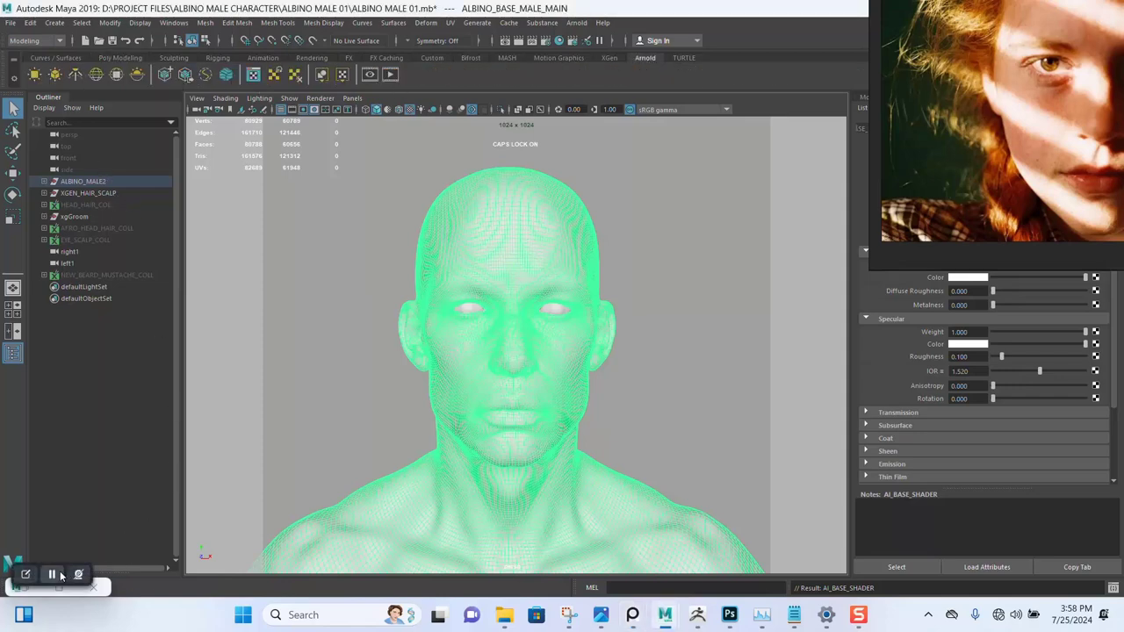
# Step: Add an aiSkyDomeLight1 around the bust, then bring up the HDRI folder in File Explorer
pyautogui.click(96, 75)
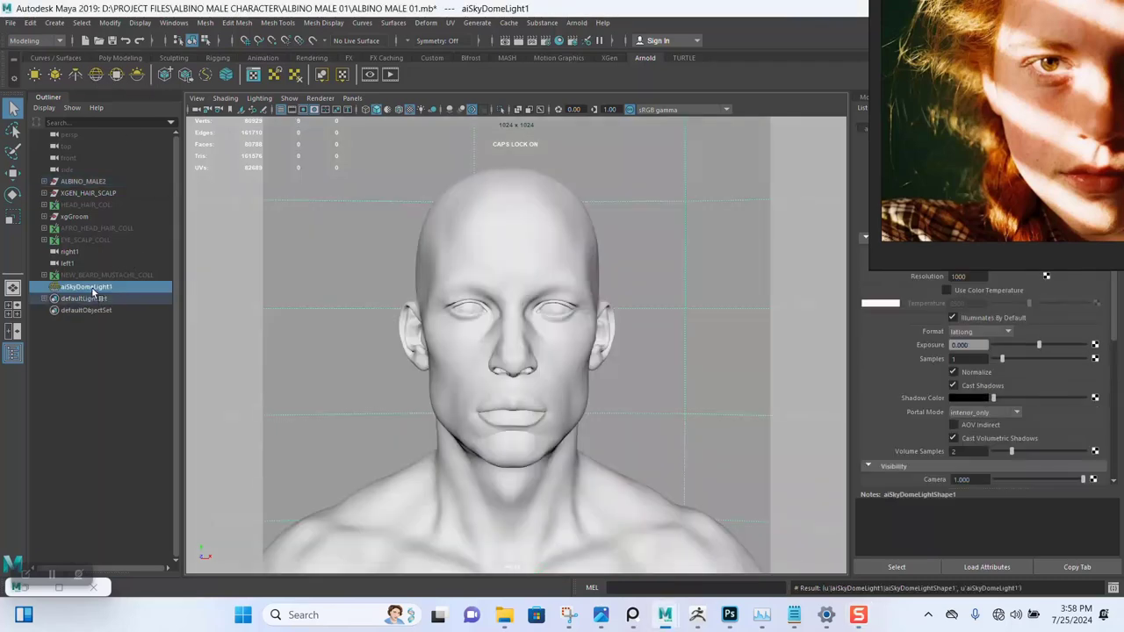
pyautogui.press('f')
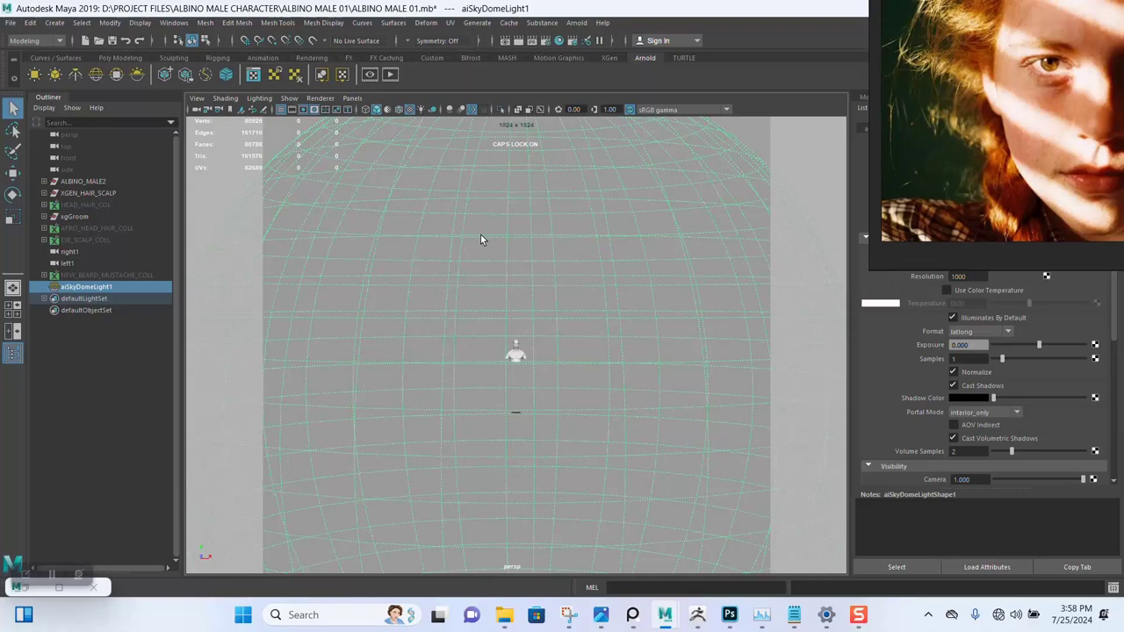
pyautogui.keyDown('alt'); pyautogui.moveTo(545, 338); pyautogui.dragTo(549, 371); pyautogui.keyUp('alt')
pyautogui.scroll(5, 527, 419)
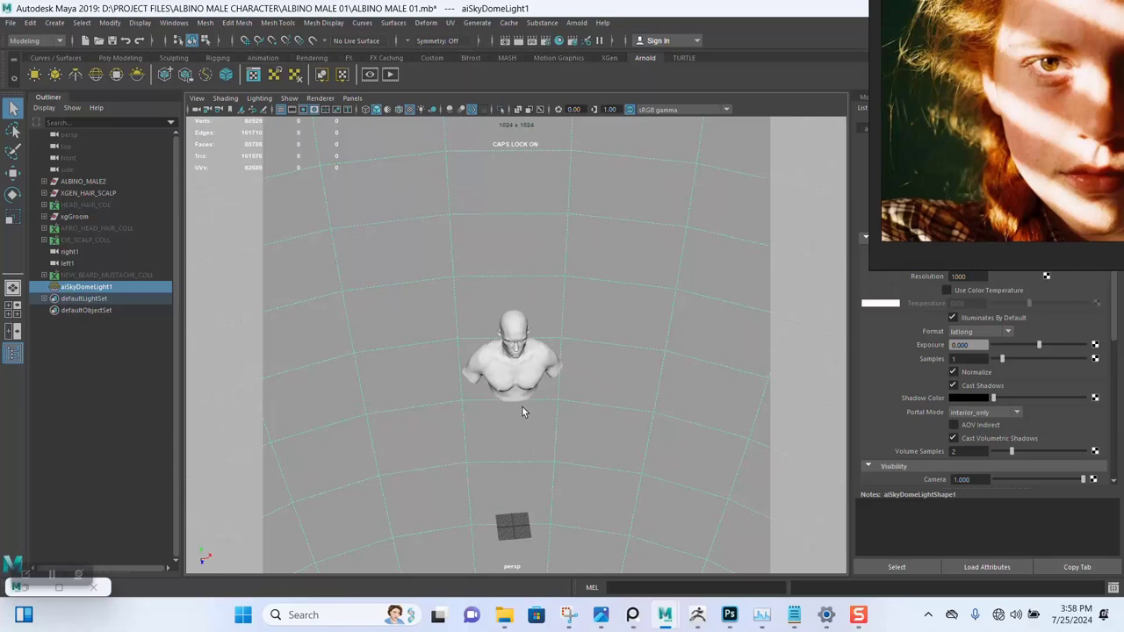
pyautogui.scroll(5, 522, 409)
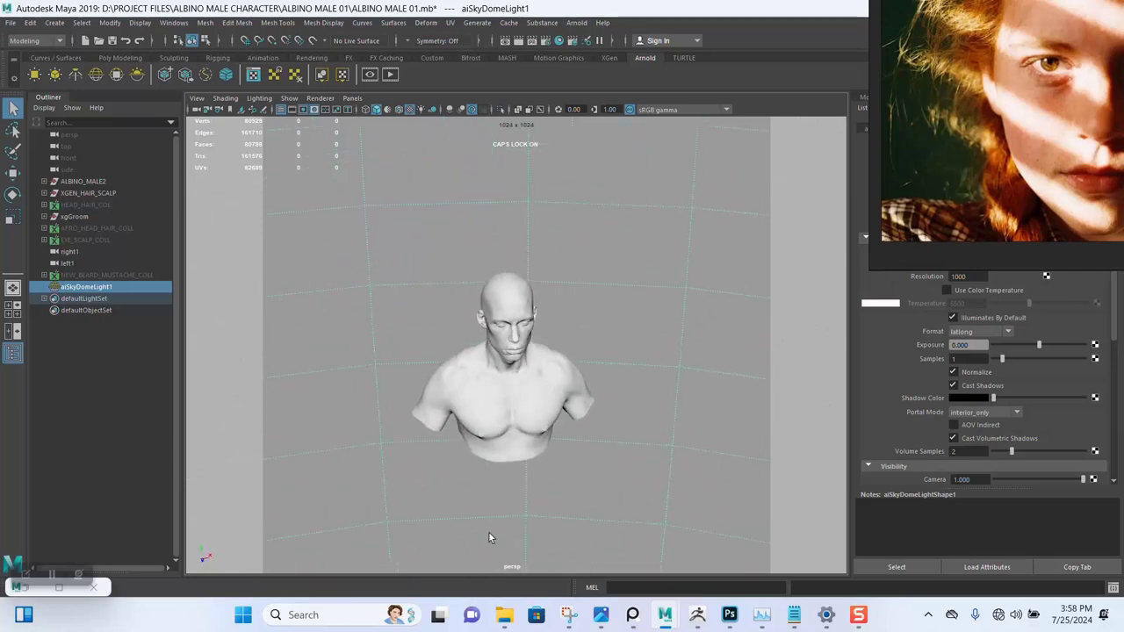
pyautogui.click(504, 615)
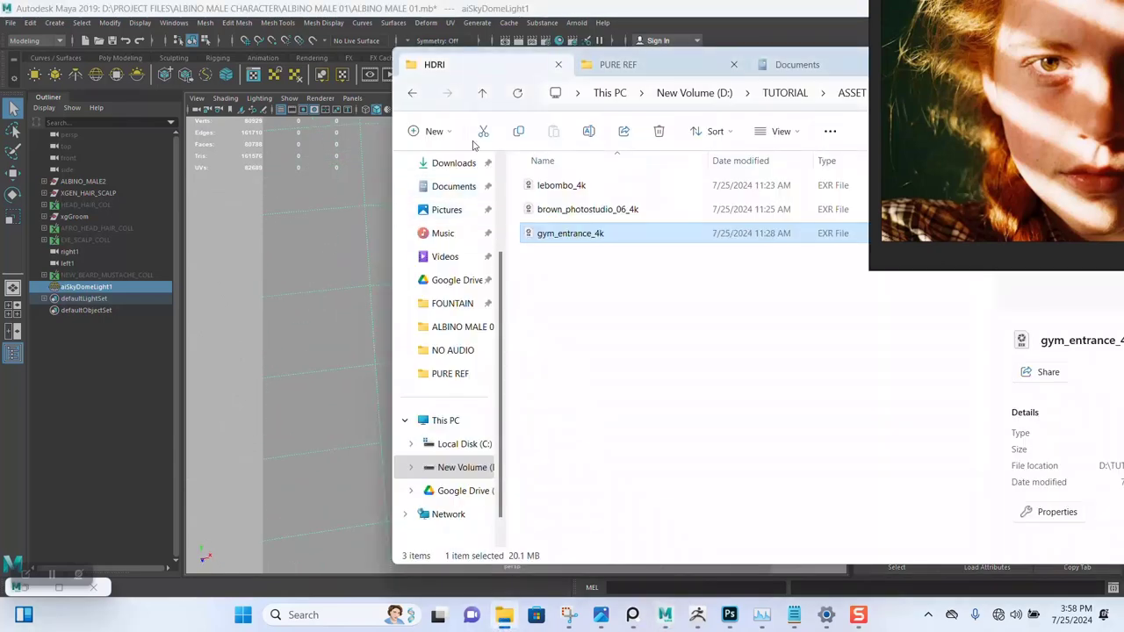
# Step: Drag BACKDROP.obj from the Desktop folder into the Maya viewport
pyautogui.click(795, 65)
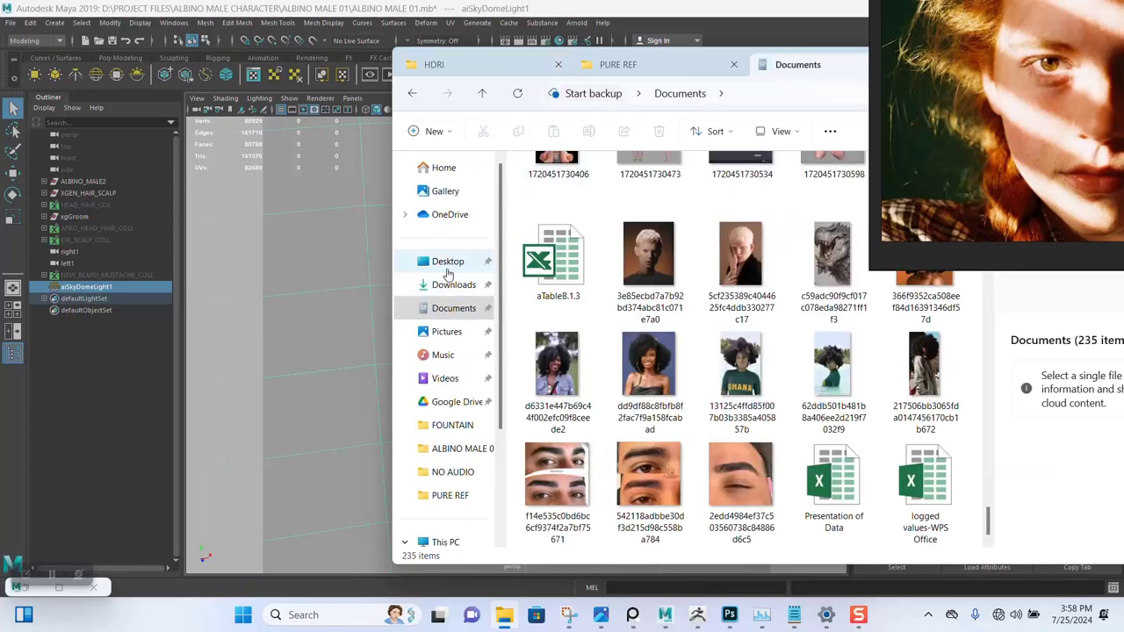
pyautogui.click(447, 268)
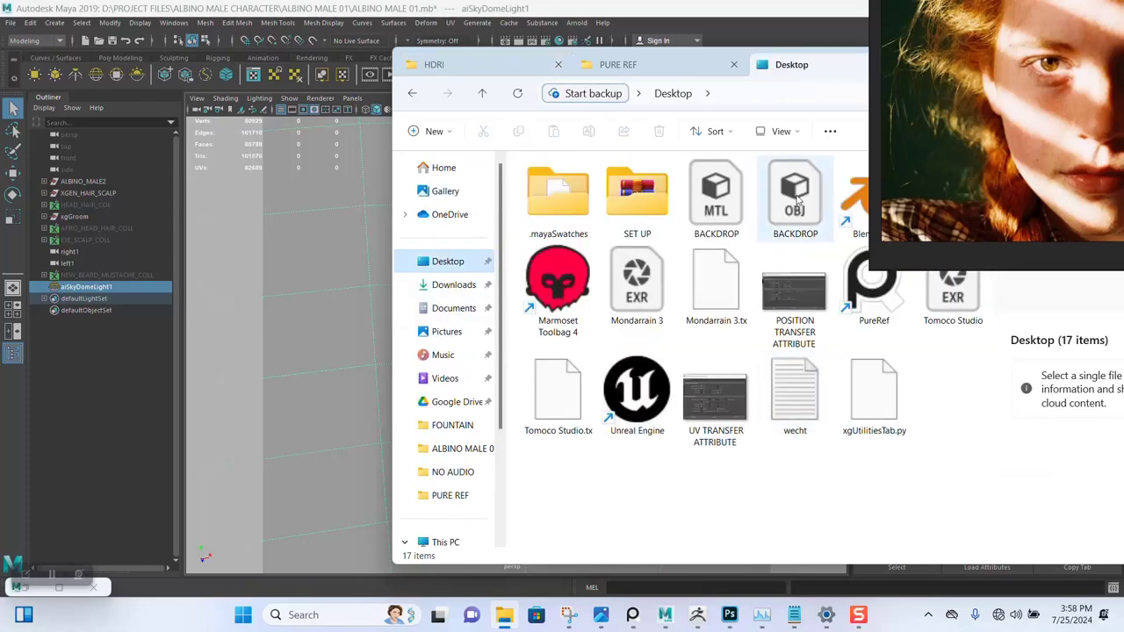
pyautogui.moveTo(797, 201); pyautogui.dragTo(342, 284)
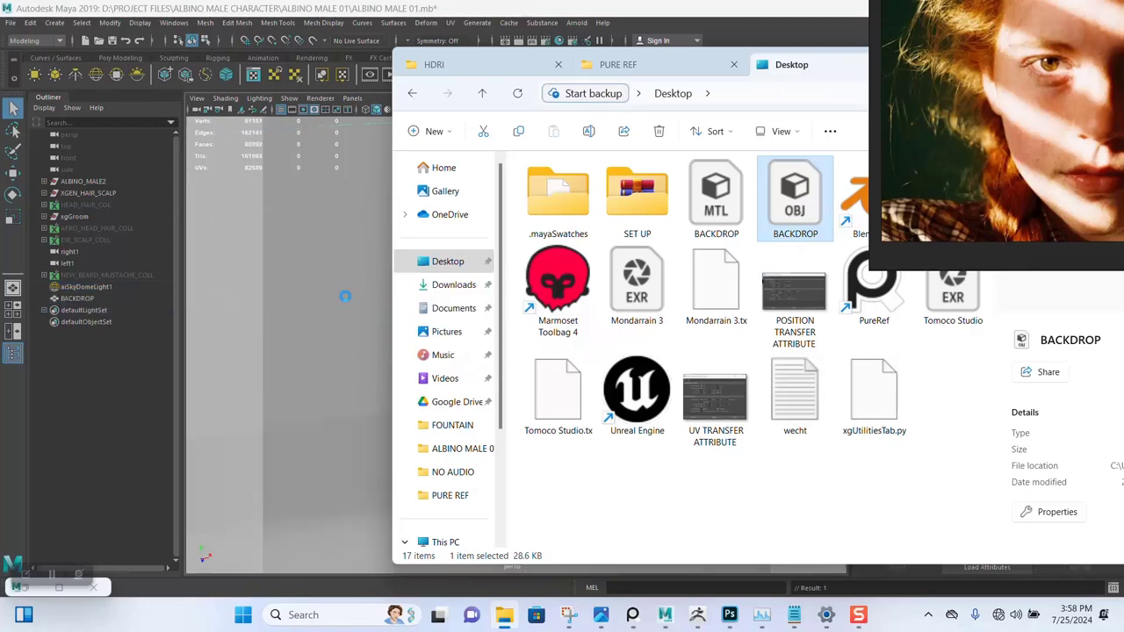
# Step: Select the imported BACKDROP and scale it wider and flatter beneath the bust
pyautogui.click(350, 299)
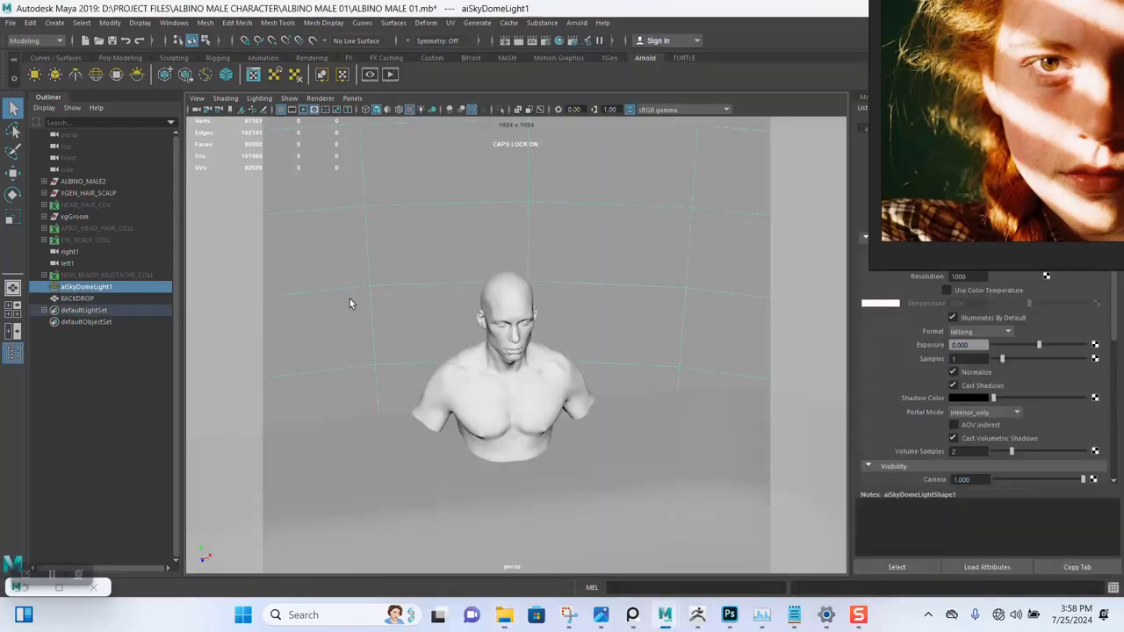
pyautogui.keyDown('alt'); pyautogui.moveTo(538, 370); pyautogui.dragTo(472, 266, button='right'); pyautogui.keyUp('alt')
pyautogui.keyDown('alt'); pyautogui.moveTo(471, 266); pyautogui.dragTo(539, 395); pyautogui.keyUp('alt')
pyautogui.click(514, 379)
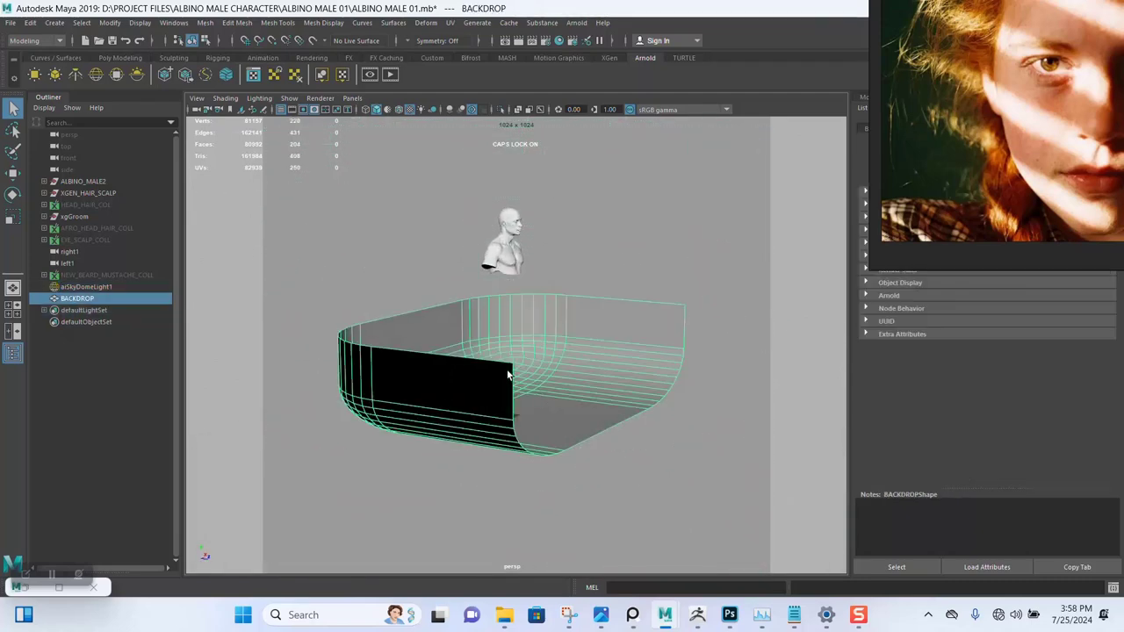
pyautogui.press('r')
pyautogui.moveTo(502, 367)
pyautogui.mouseDown()
pyautogui.moveTo(507, 215)
pyautogui.moveTo(491, 268)
pyautogui.moveTo(497, 361)
pyautogui.mouseUp()
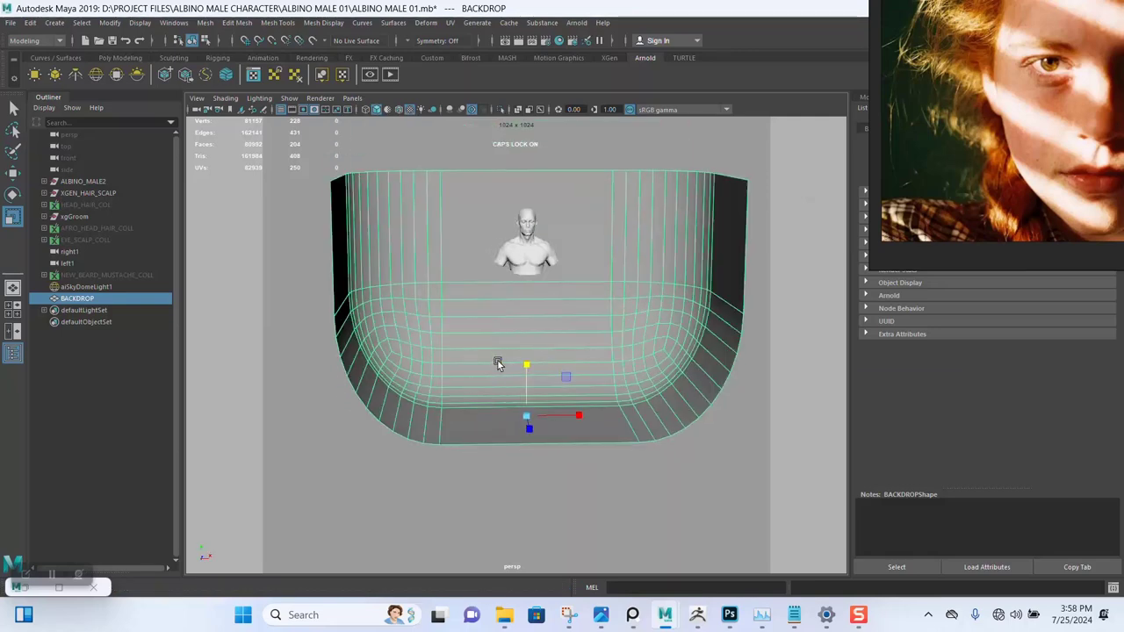
pyautogui.scroll(3, 655, 430)
pyautogui.moveTo(655, 430); pyautogui.dragTo(810, 434, button='middle')
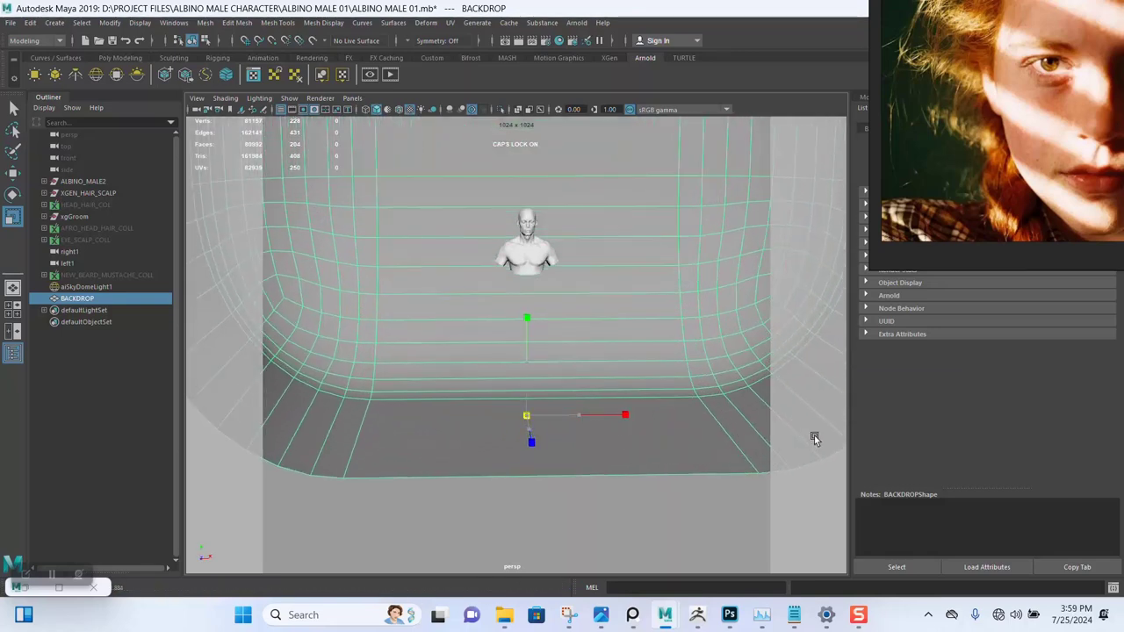
pyautogui.moveTo(527, 369); pyautogui.dragTo(562, 444)
# Step: Check the scaled backdrop from several angles and duplicate it as BACKDROP1
pyautogui.scroll(-6, 668, 457)
pyautogui.keyDown('alt'); pyautogui.moveTo(637, 374); pyautogui.dragTo(489, 336); pyautogui.keyUp('alt')
pyautogui.scroll(3, 559, 336)
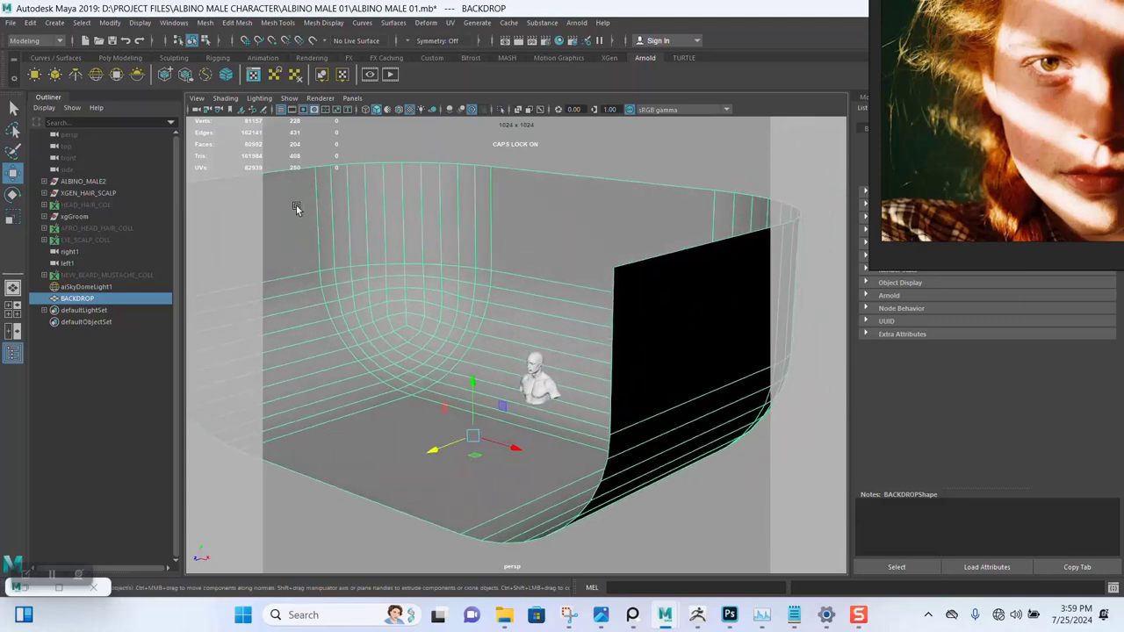
pyautogui.keyDown('alt'); pyautogui.moveTo(455, 323); pyautogui.dragTo(469, 299); pyautogui.keyUp('alt')
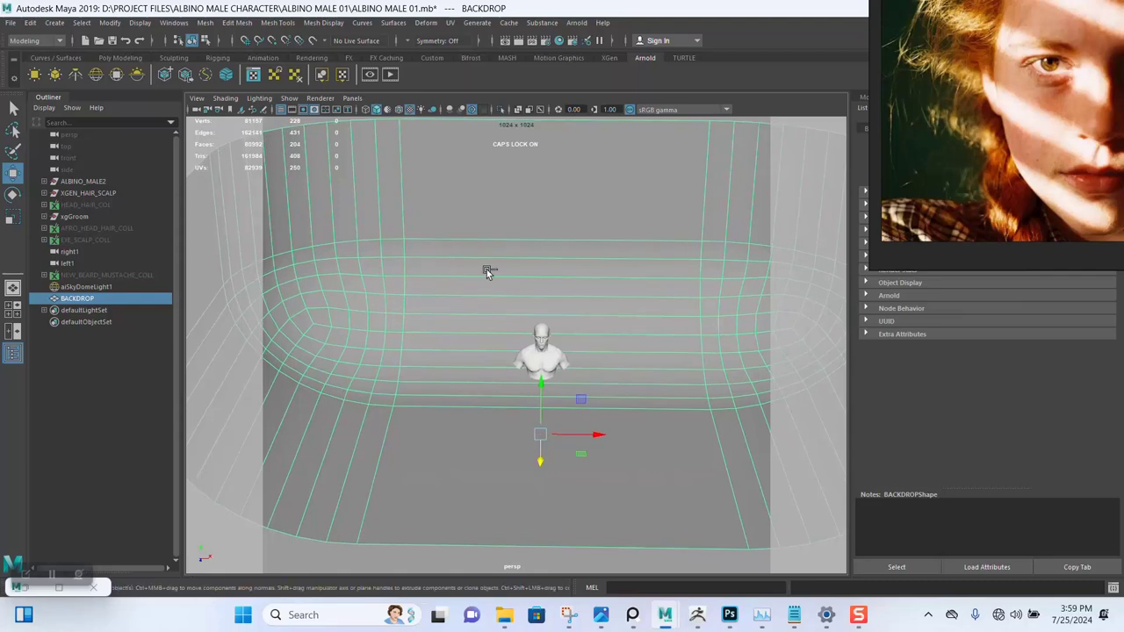
pyautogui.hotkey('ctrl', 'd')
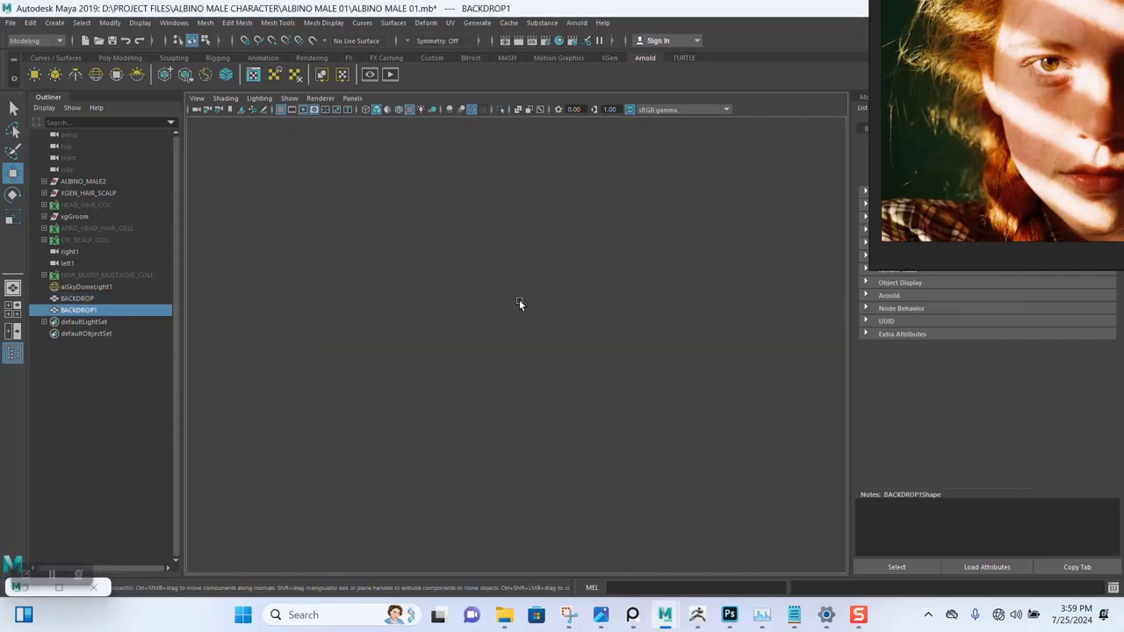
# Step: Hide the original BACKDROP and frame BACKDROP1 in the top view
pyautogui.press('space')
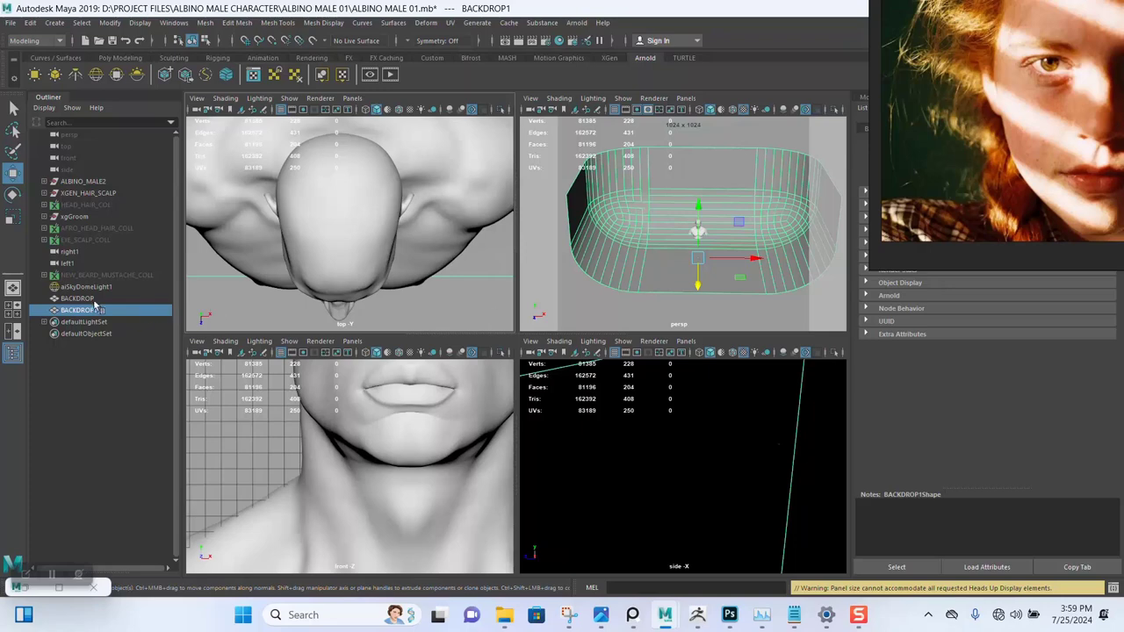
pyautogui.click(88, 299)
pyautogui.hotkey('ctrl', 'h')
pyautogui.click(88, 310)
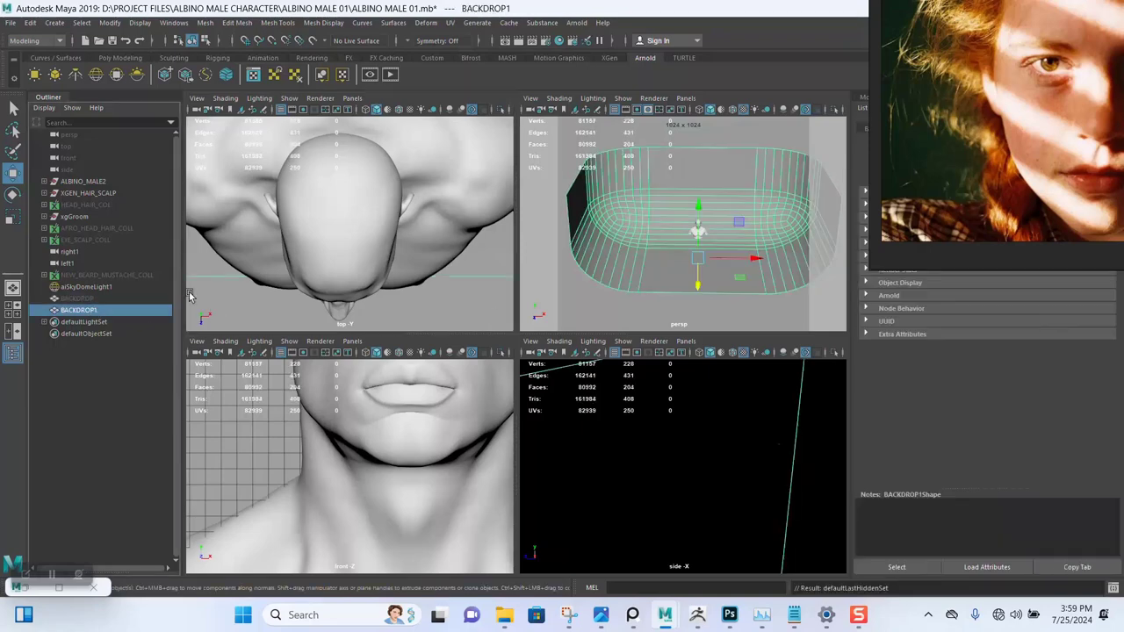
pyautogui.press('f')
pyautogui.press('space')
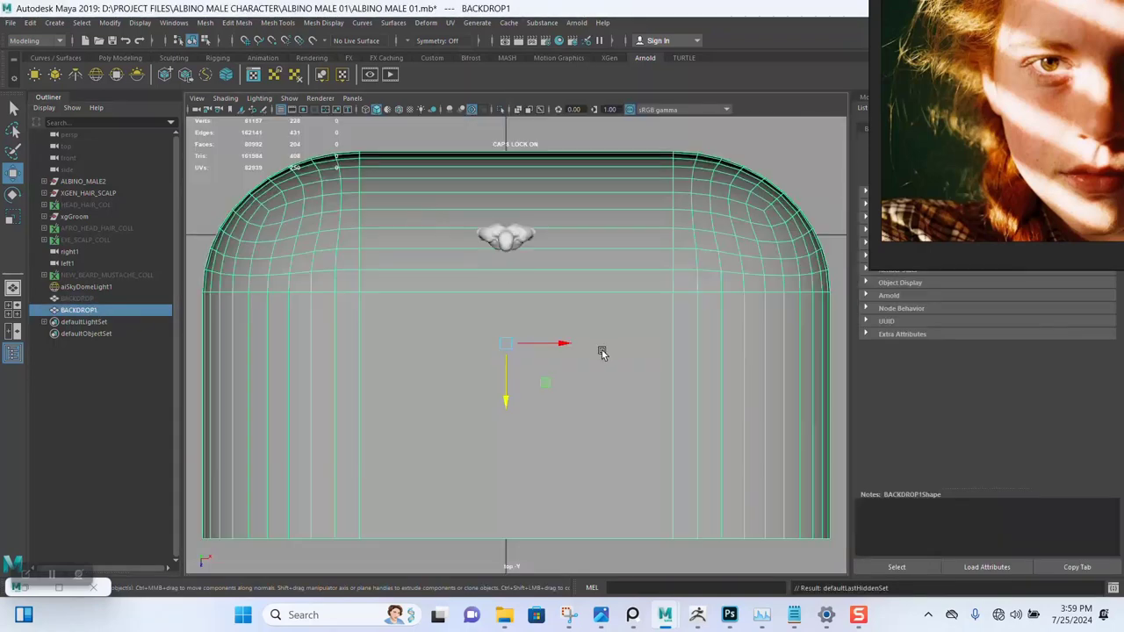
pyautogui.keyDown('alt'); pyautogui.moveTo(602, 351); pyautogui.dragTo(463, 201, button='right'); pyautogui.keyUp('alt')
# Step: Select BACKDROP1's centre faces, invert the selection, and delete the outer faces
pyautogui.moveTo(439, 258); pyautogui.dragTo(509, 268, button='right')
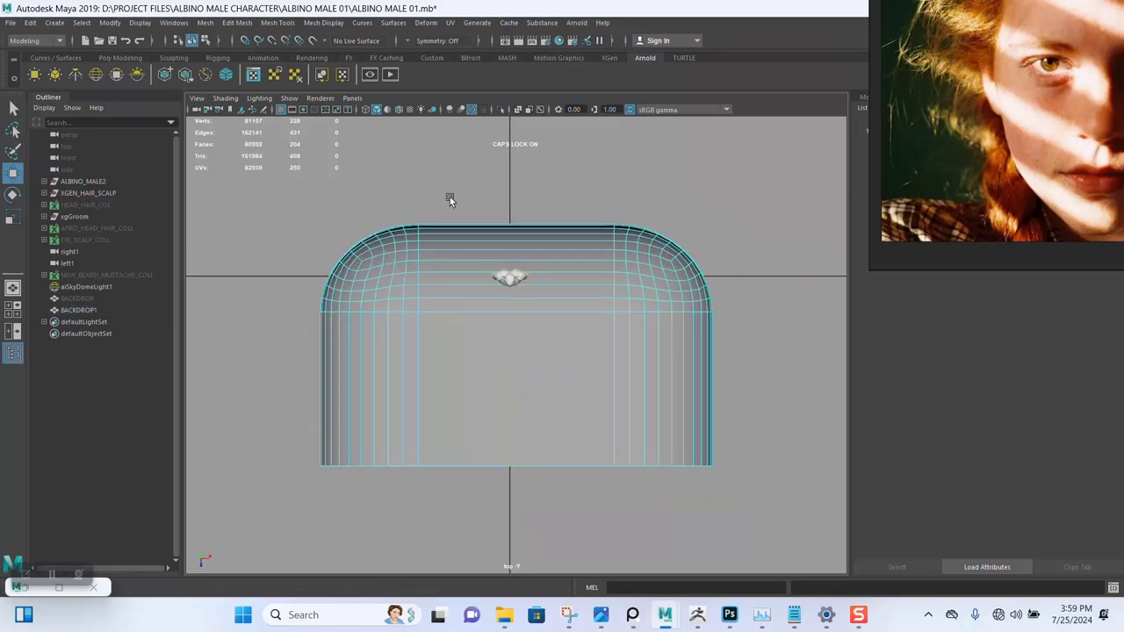
pyautogui.moveTo(446, 180); pyautogui.dragTo(605, 530)
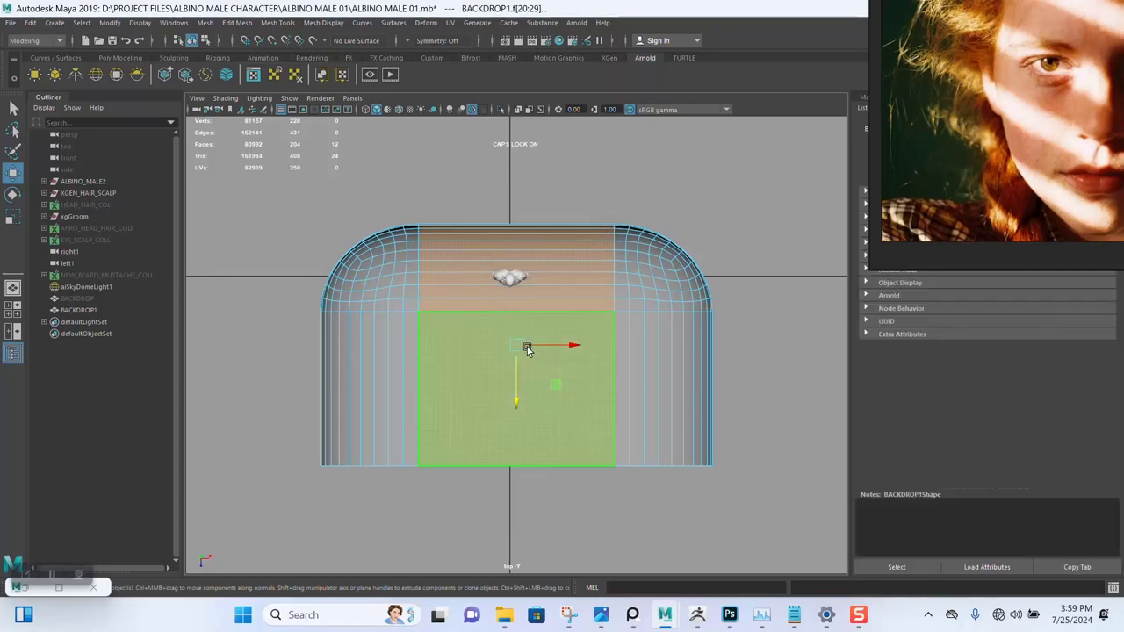
pyautogui.click(425, 255)
pyautogui.hotkey('ctrl', 'shift', 'i')
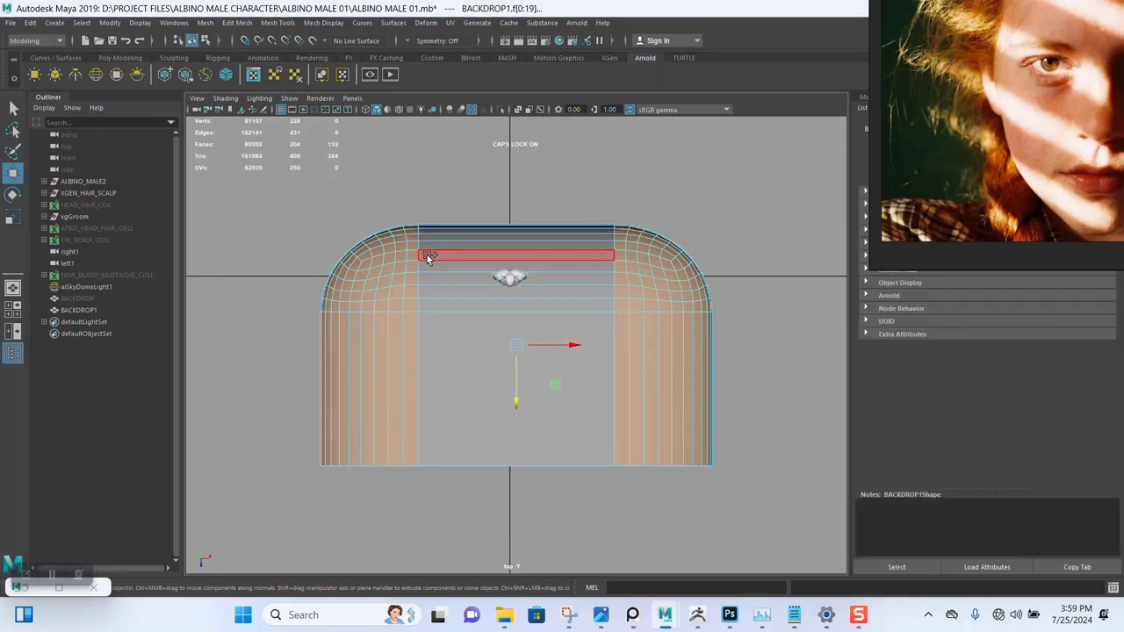
pyautogui.press('Delete')
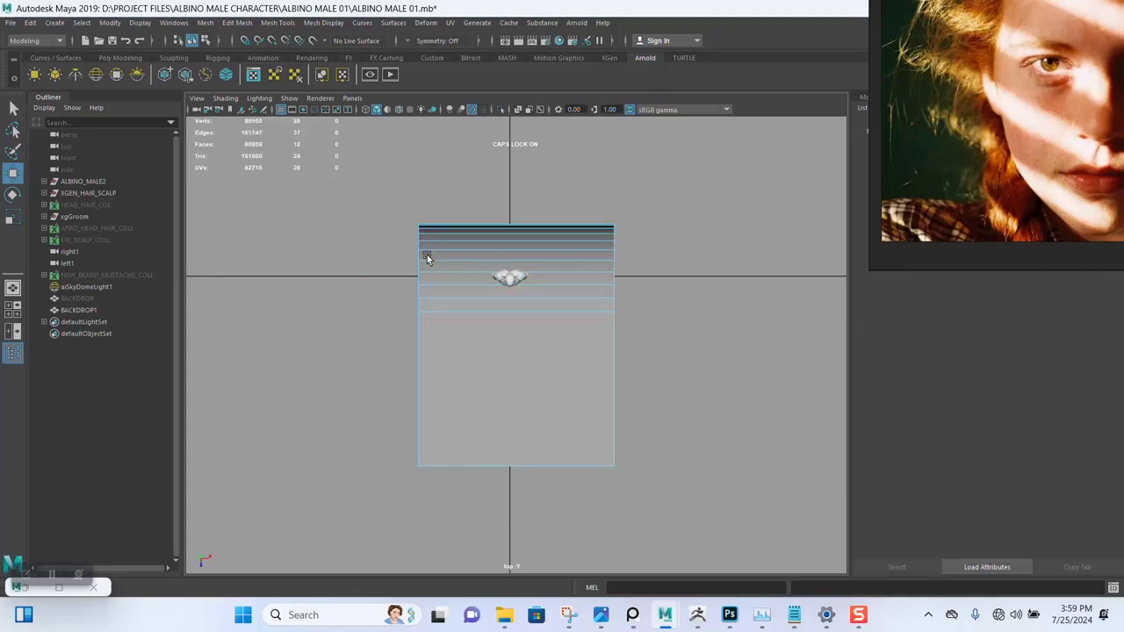
# Step: Center the trimmed backdrop's pivot and scale it wider in X
pyautogui.moveTo(517, 298); pyautogui.dragTo(574, 281, button='right')
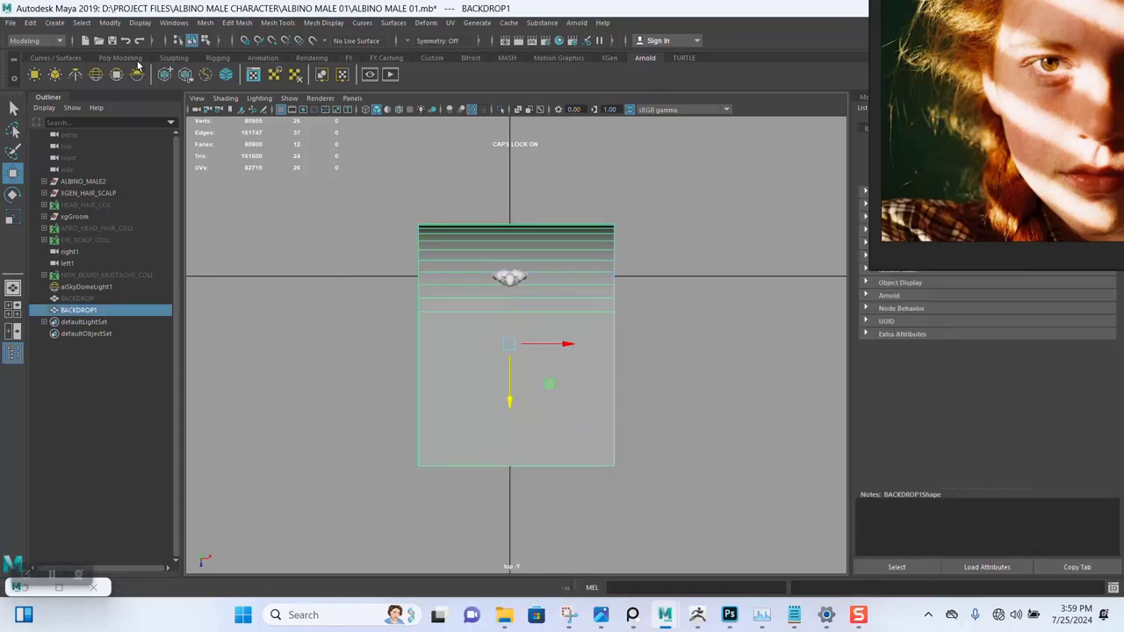
pyautogui.click(129, 58)
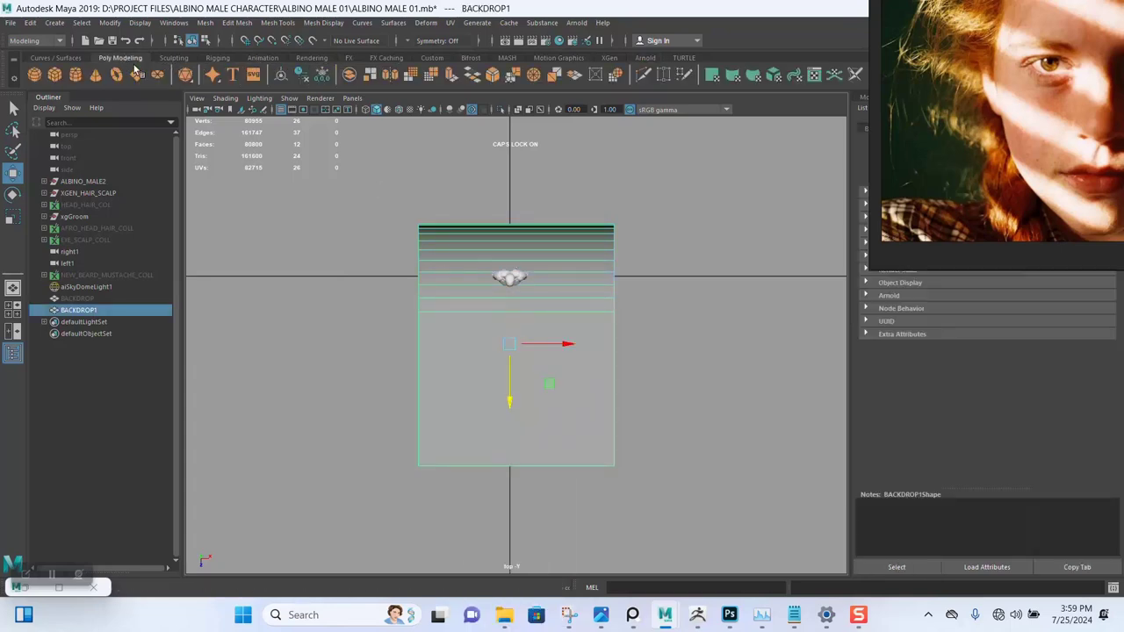
pyautogui.click(279, 76)
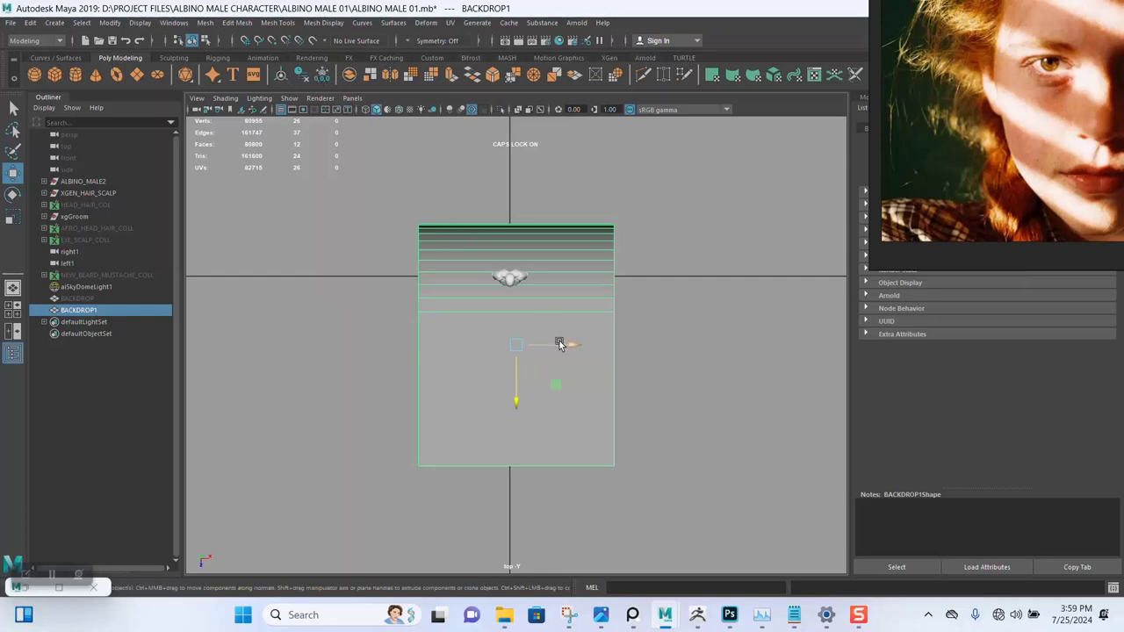
pyautogui.press('r')
pyautogui.moveTo(574, 345); pyautogui.dragTo(648, 350)
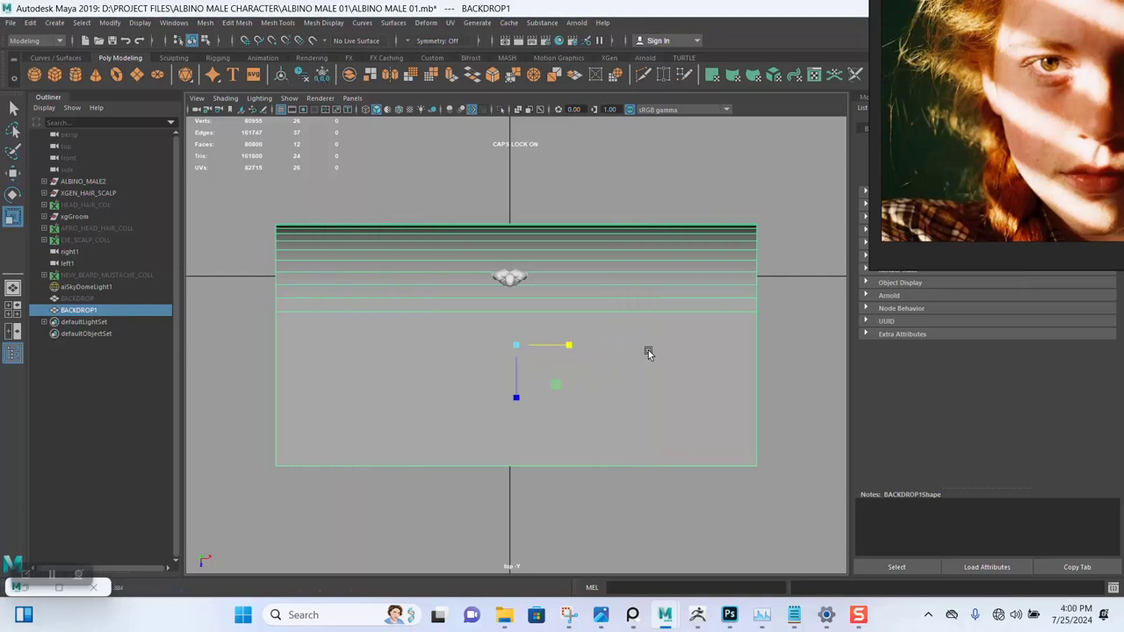
pyautogui.press('space')
pyautogui.press('space')
pyautogui.keyDown('alt'); pyautogui.moveTo(411, 328); pyautogui.dragTo(438, 338); pyautogui.keyUp('alt')
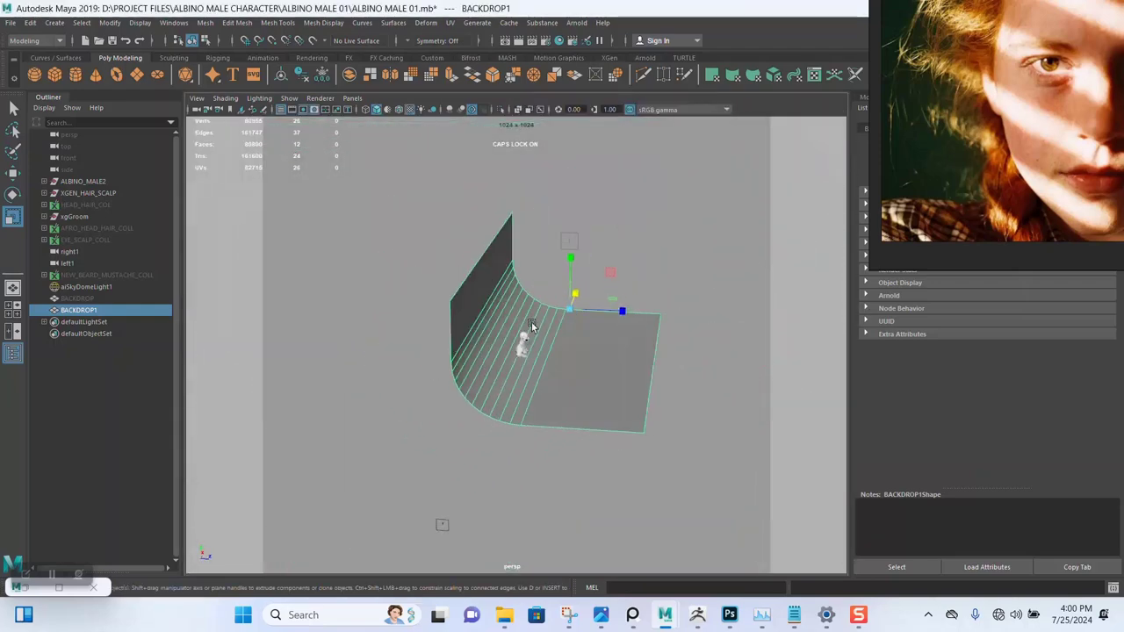
# Step: Inspect BACKDROP1 around the bust, then open Assign New Material from its right-click menu
pyautogui.keyDown('alt'); pyautogui.moveTo(531, 325); pyautogui.dragTo(501, 337); pyautogui.keyUp('alt')
pyautogui.scroll(-3, 502, 337)
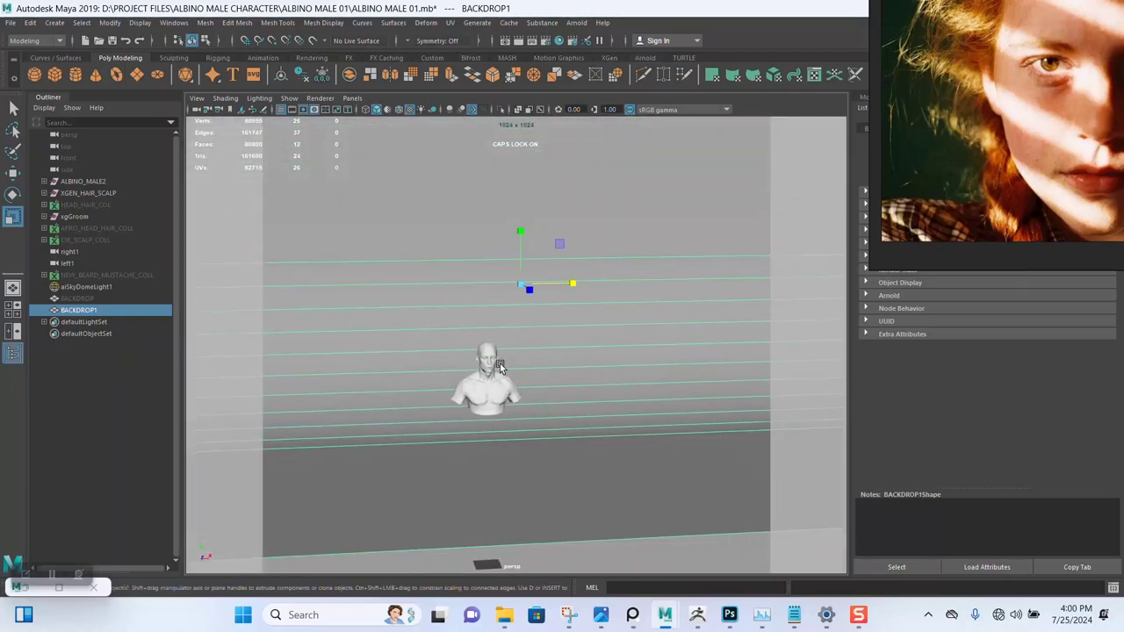
pyautogui.press('w')
pyautogui.keyDown('alt'); pyautogui.moveTo(502, 262); pyautogui.dragTo(611, 349); pyautogui.keyUp('alt')
pyautogui.keyDown('alt'); pyautogui.moveTo(731, 328); pyautogui.dragTo(538, 434); pyautogui.keyUp('alt')
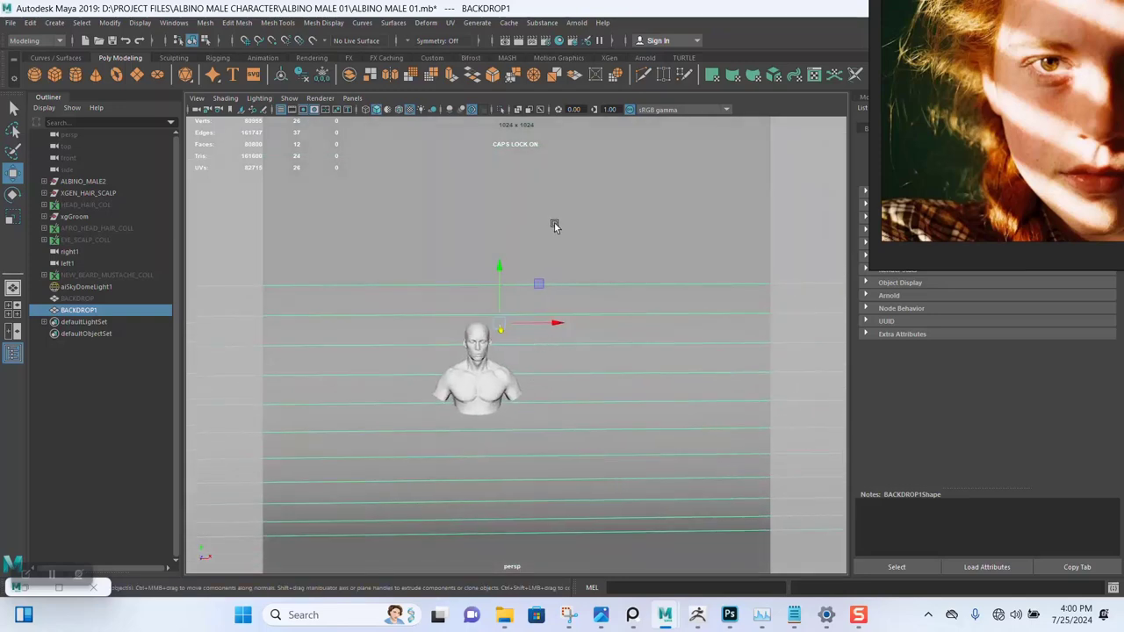
pyautogui.moveTo(555, 224); pyautogui.dragTo(550, 525, button='right')
# Step: Give the backdrop an aiStandardSurface named AI_BACKDROP with base weight near 0 and specular roughness near 0.94
pyautogui.click(415, 302)
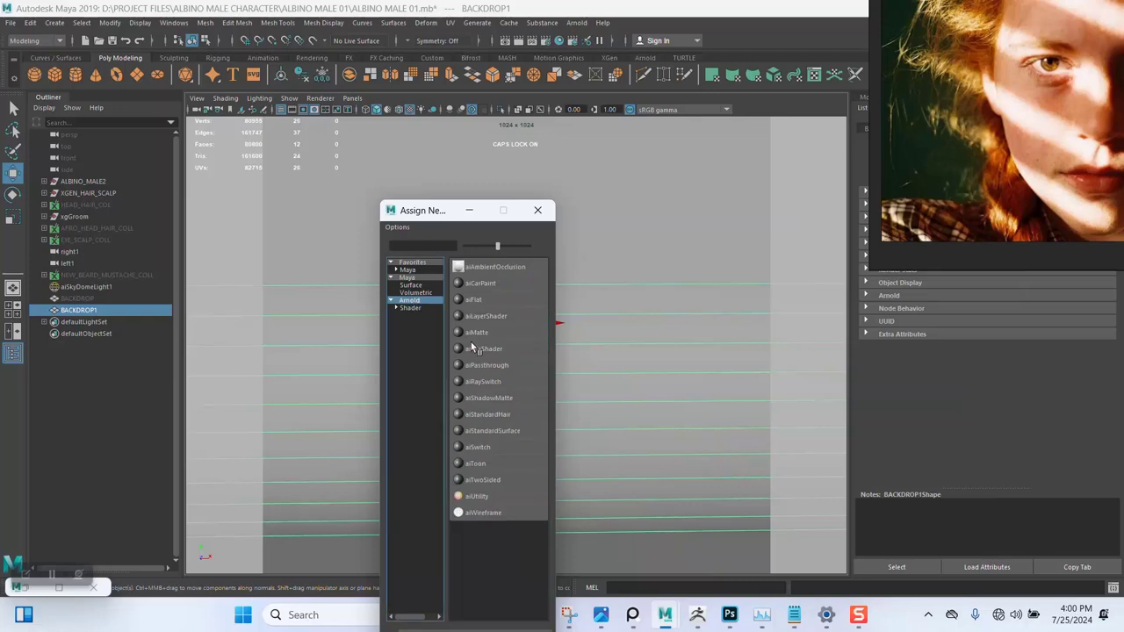
pyautogui.click(503, 431)
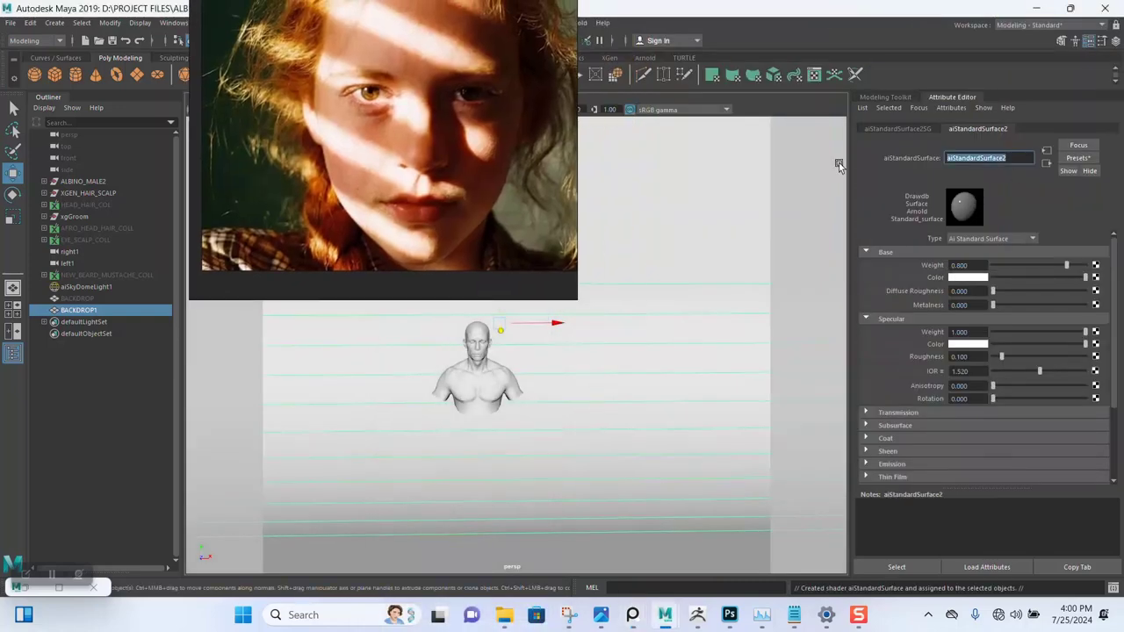
pyautogui.write('Ai BACKDROP')
pyautogui.press('Return')
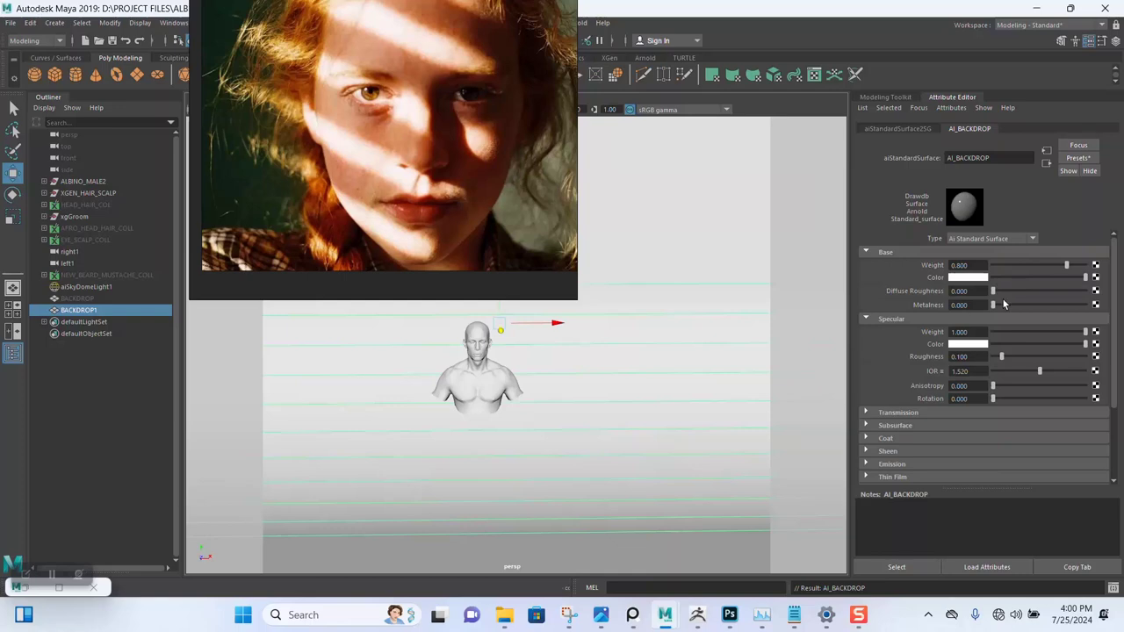
pyautogui.moveTo(1066, 265); pyautogui.dragTo(996, 275)
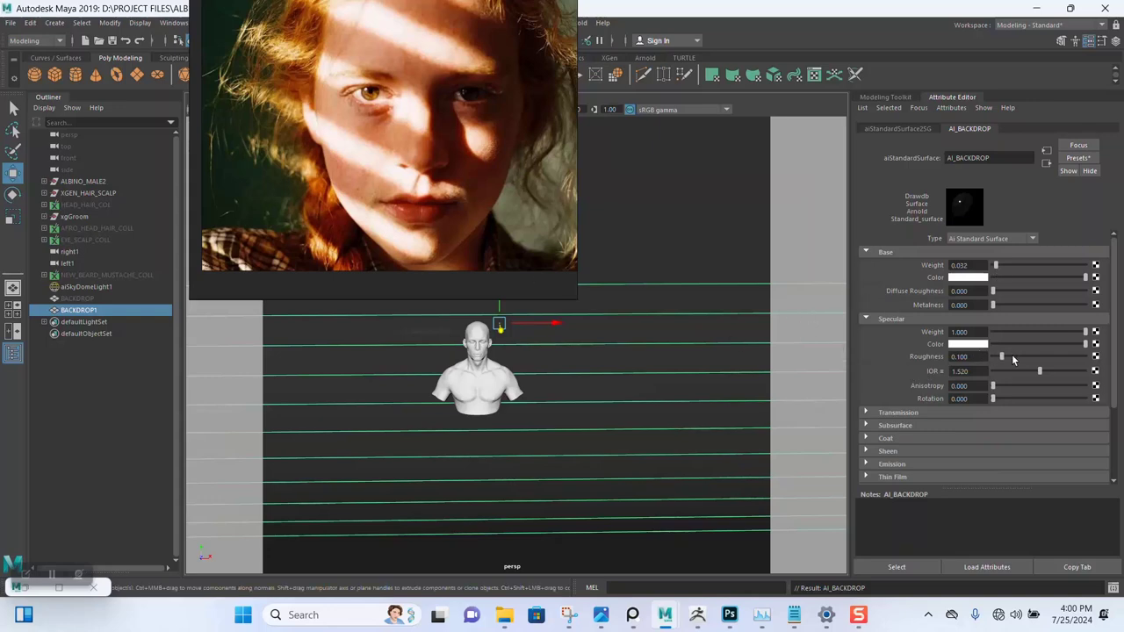
pyautogui.moveTo(1012, 356); pyautogui.dragTo(1081, 361)
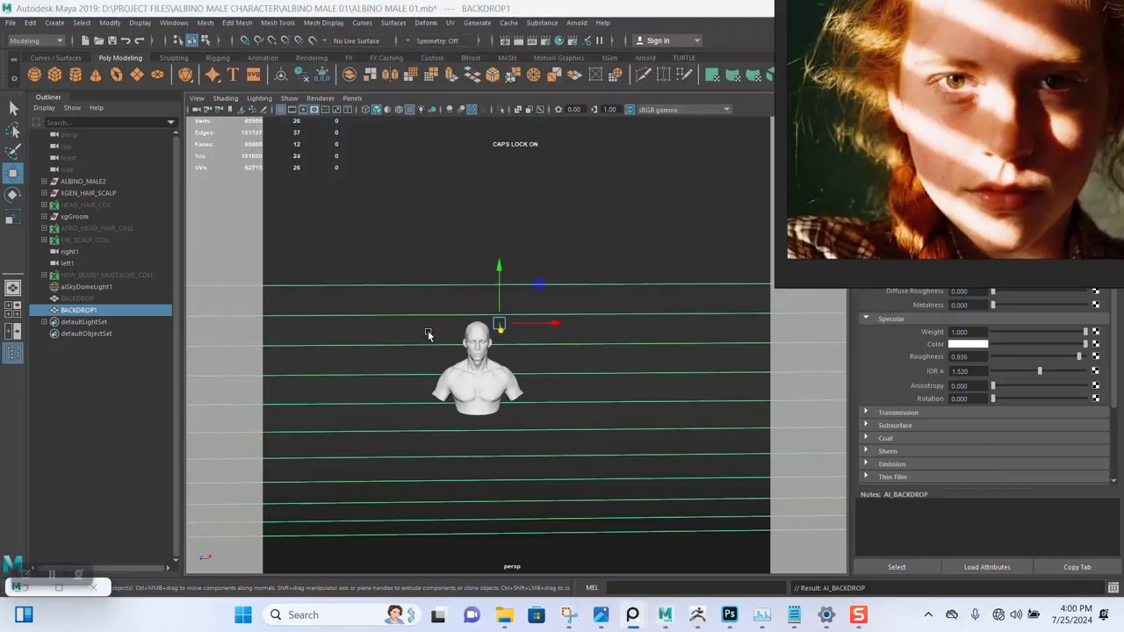
# Step: Jump to the FRONT_CAM bookmark view and select aiSkyDomeLight1
pyautogui.scroll(3, 540, 387)
pyautogui.scroll(4, 556, 345)
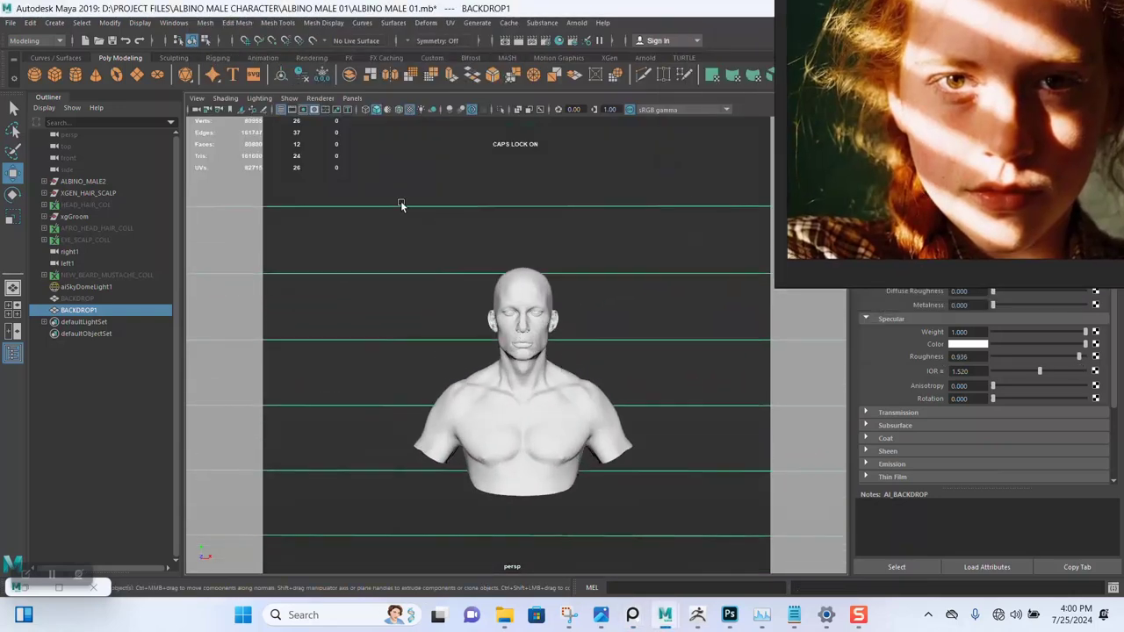
pyautogui.click(196, 97)
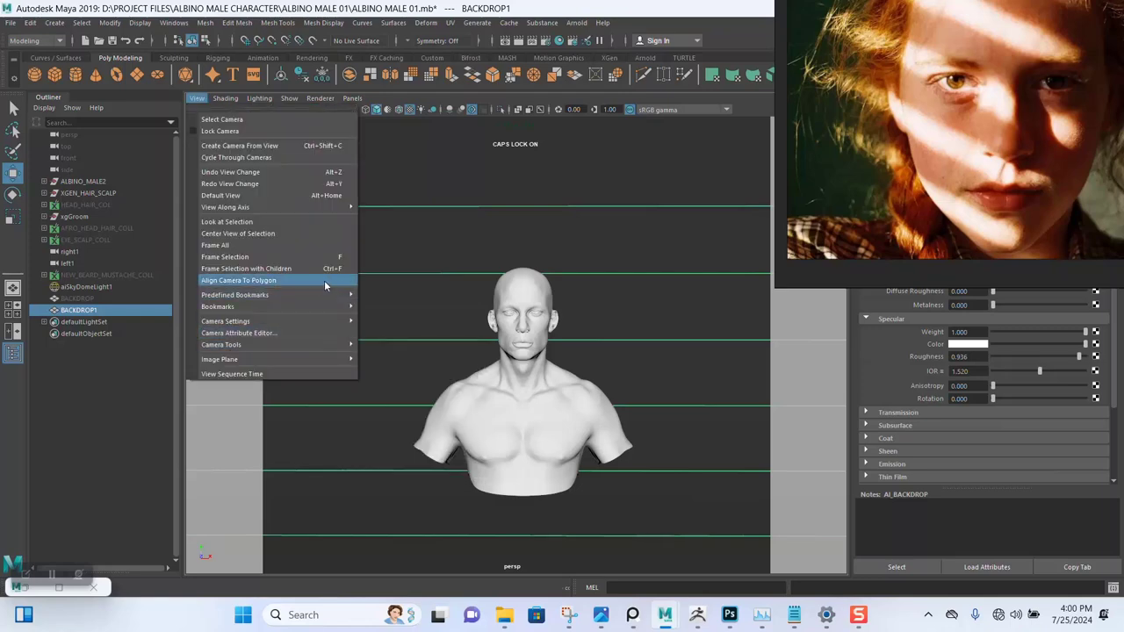
pyautogui.moveTo(347, 306)
pyautogui.click(386, 307)
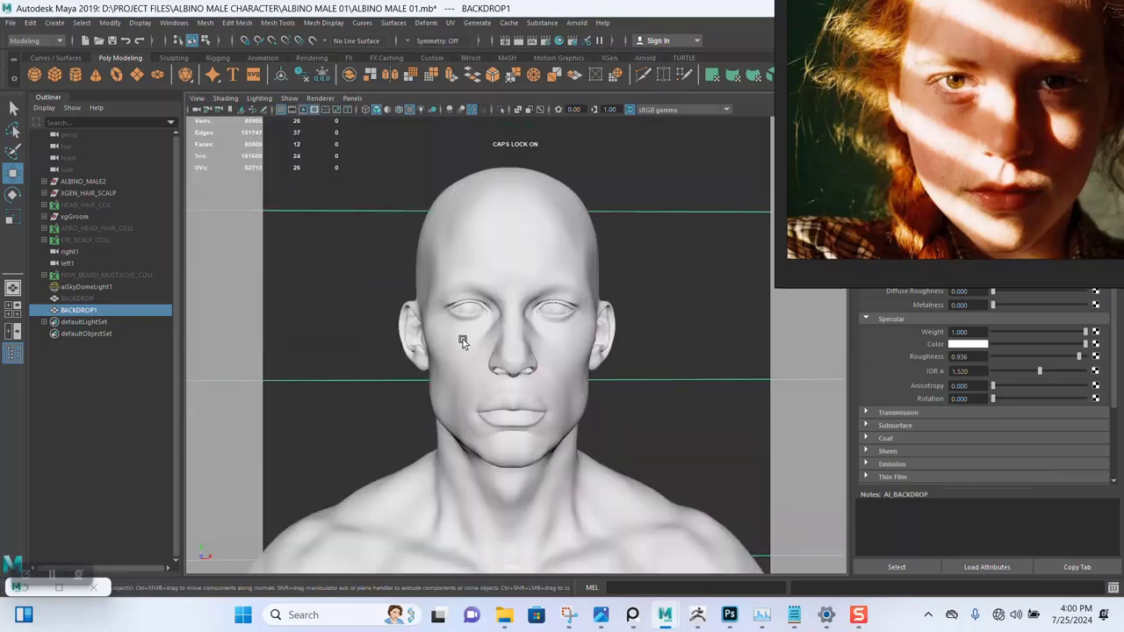
pyautogui.click(85, 287)
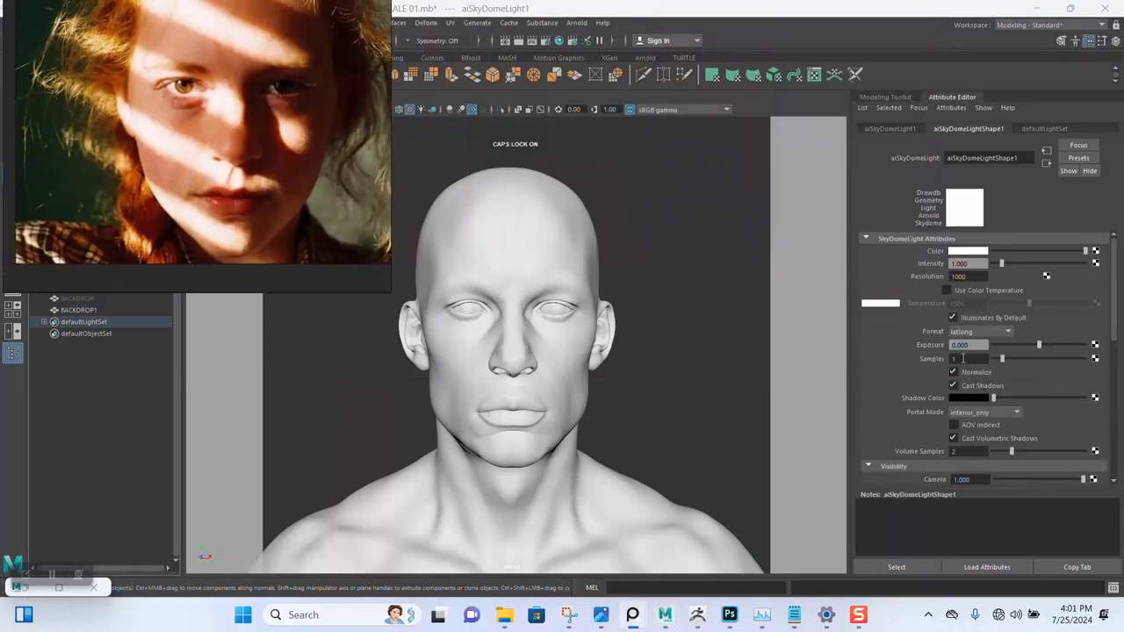
# Step: Set the sky dome light to 2 samples, add a File texture to its colour, and show the HDRI folder
pyautogui.write('2')
pyautogui.press('Return')
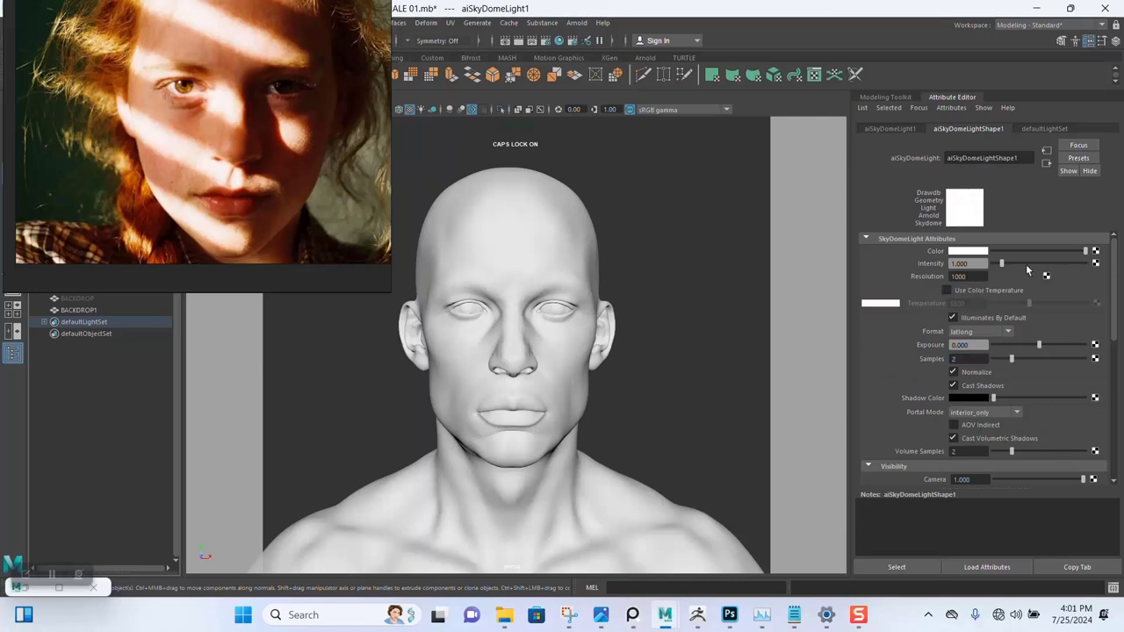
pyautogui.click(1095, 252)
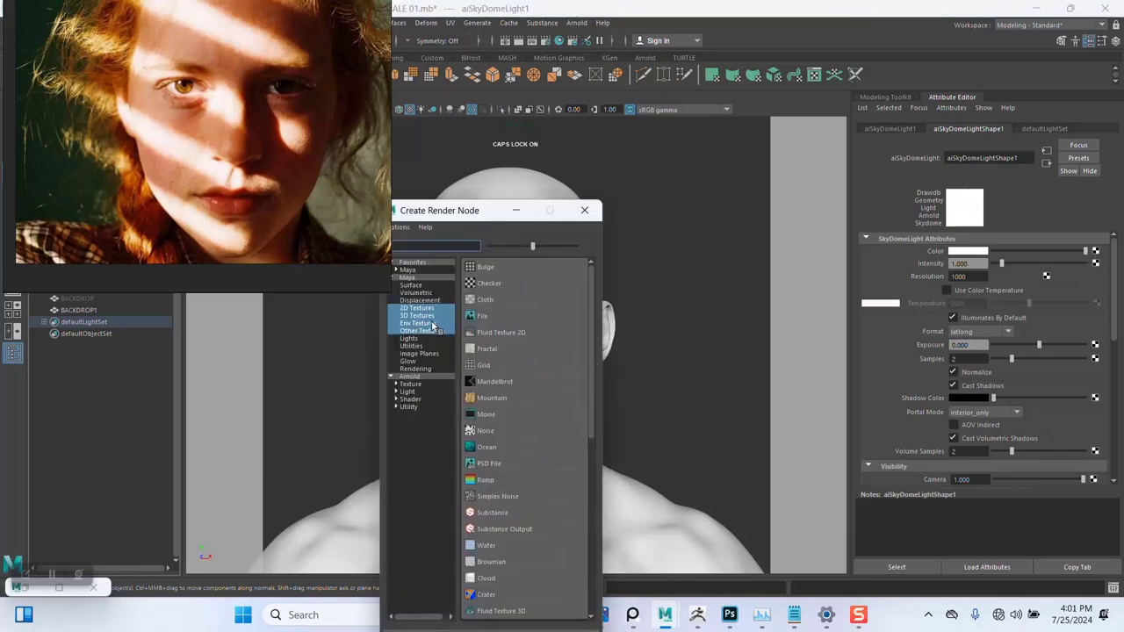
pyautogui.click(483, 318)
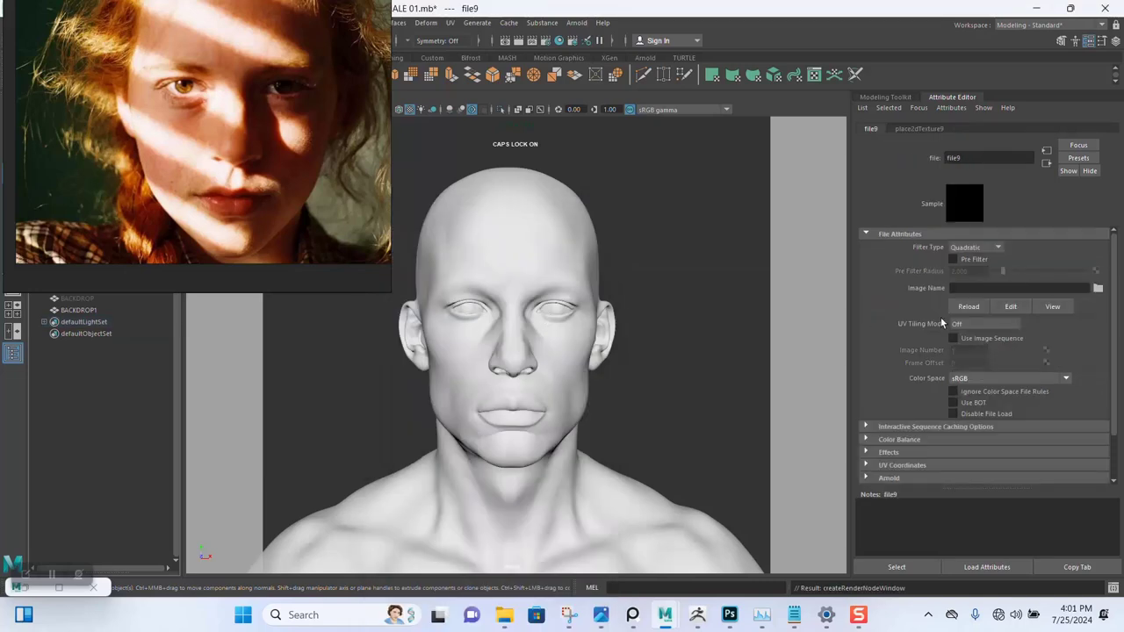
pyautogui.click(504, 615)
pyautogui.click(444, 64)
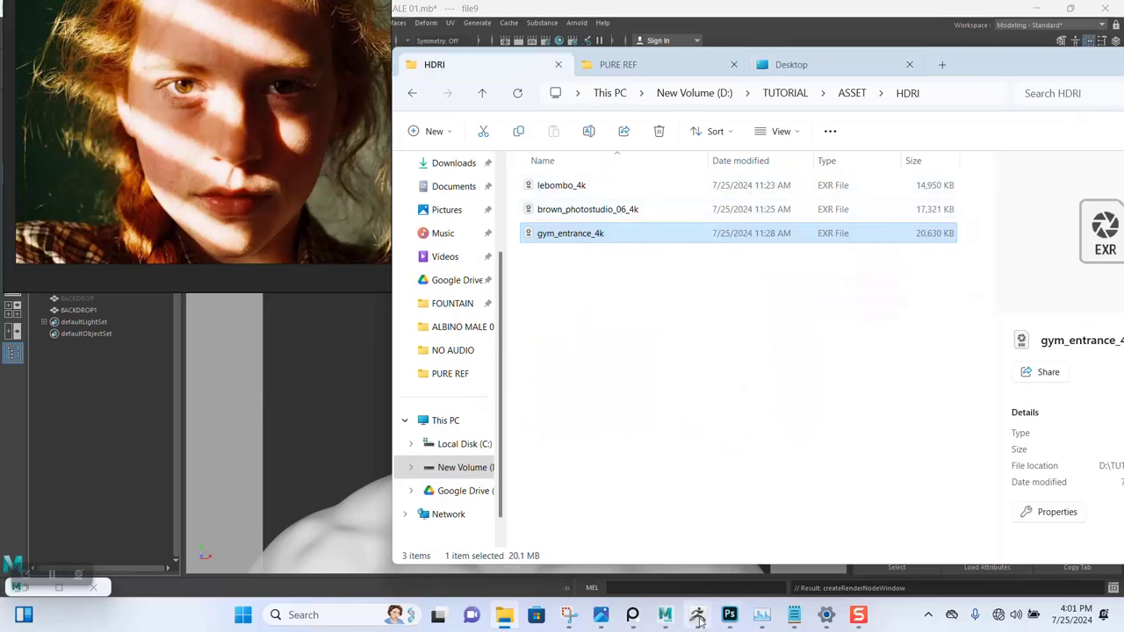
pyautogui.moveTo(757, 621)
pyautogui.click(727, 530)
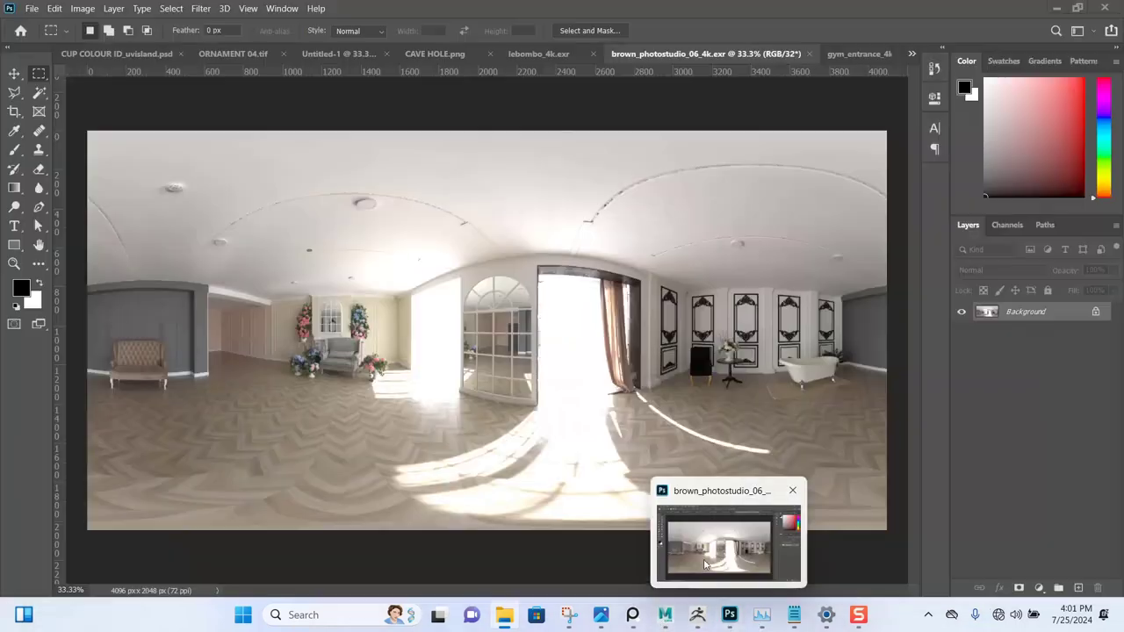
pyautogui.click(535, 54)
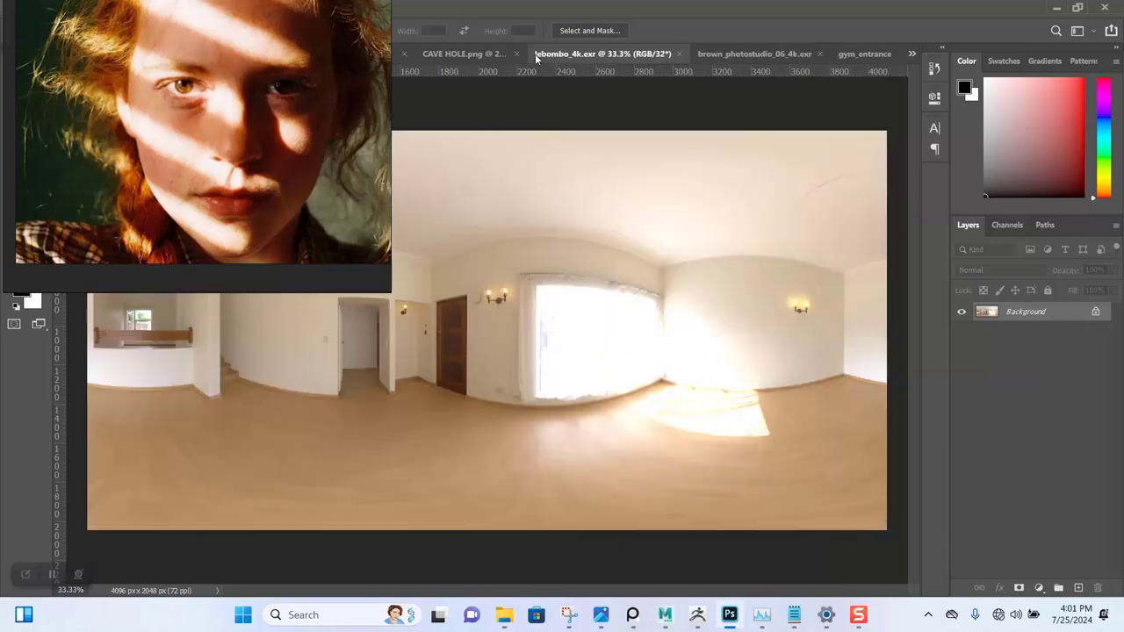
pyautogui.click(718, 56)
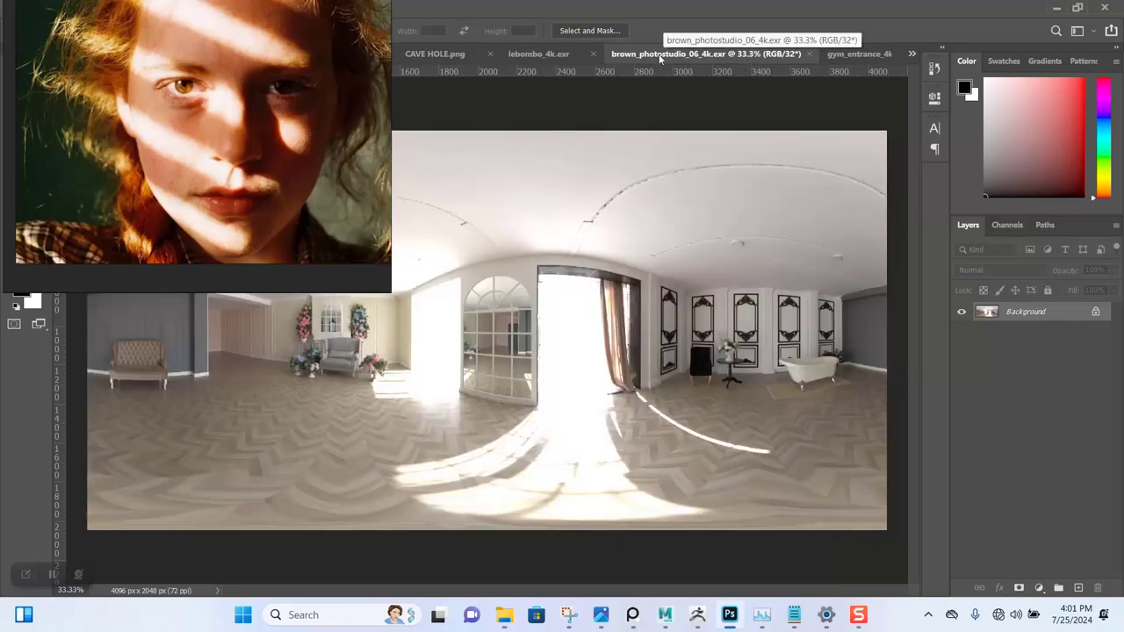
pyautogui.click(1057, 10)
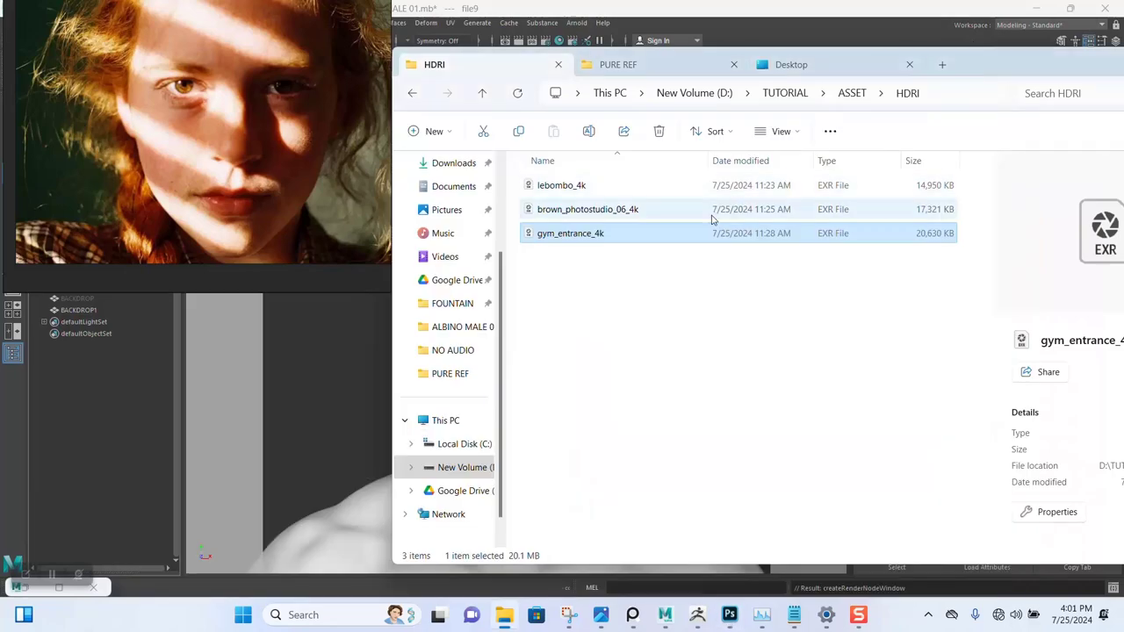
# Step: Load brown_photostudio_06_4k.exr from the copied HDRI folder path into the file9 texture
pyautogui.click(933, 95)
pyautogui.hotkey('ctrl', 'c')
pyautogui.click(869, 7)
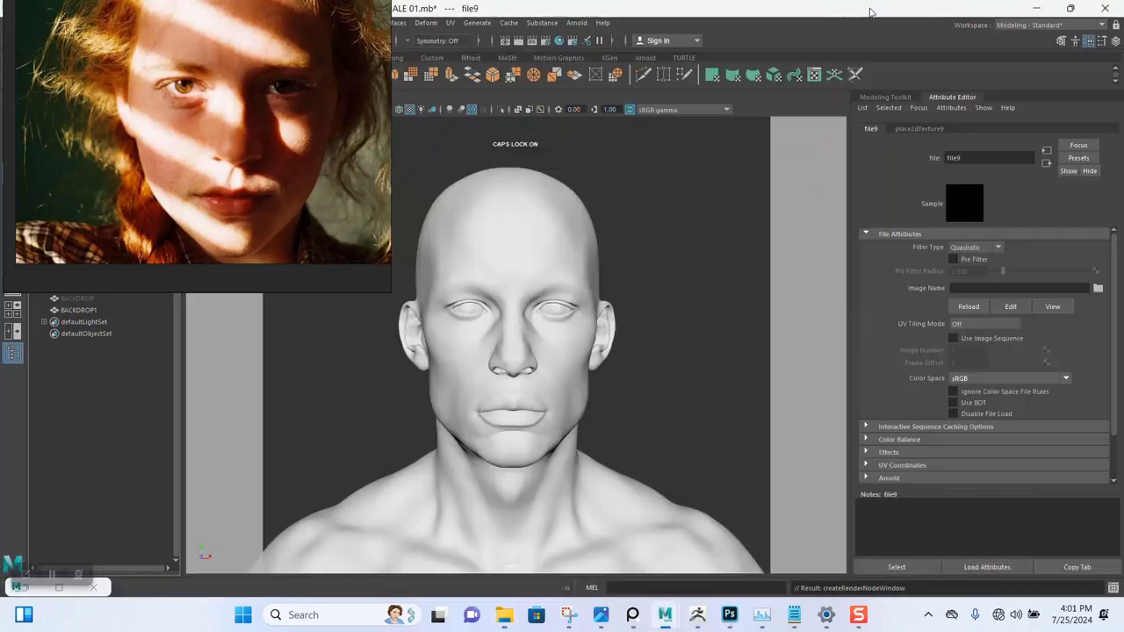
pyautogui.click(992, 287)
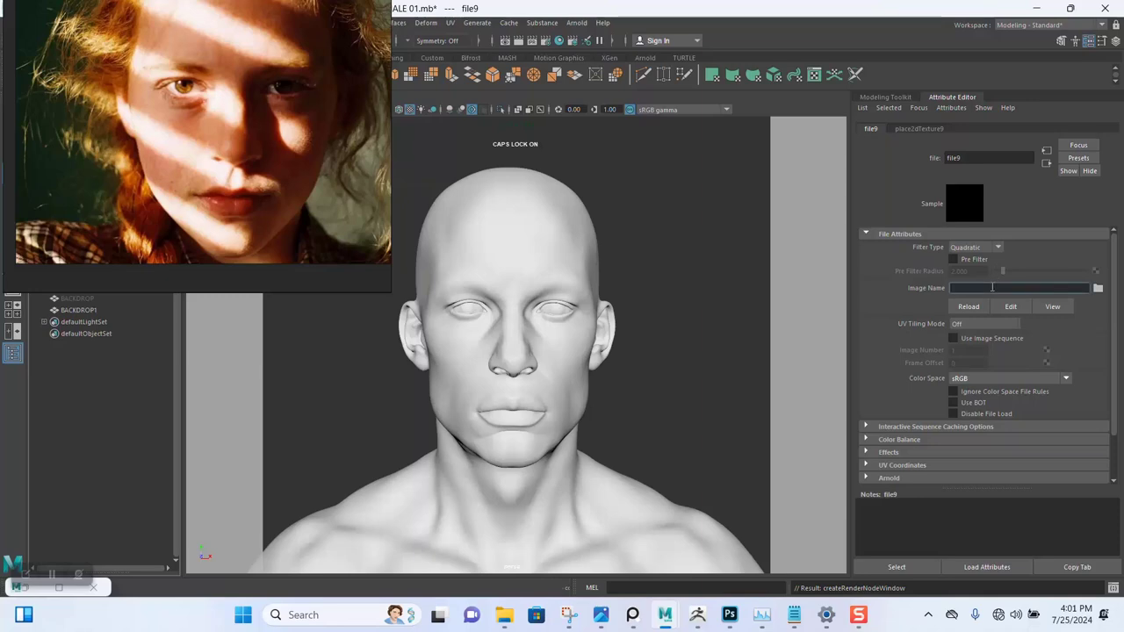
pyautogui.click(1098, 287)
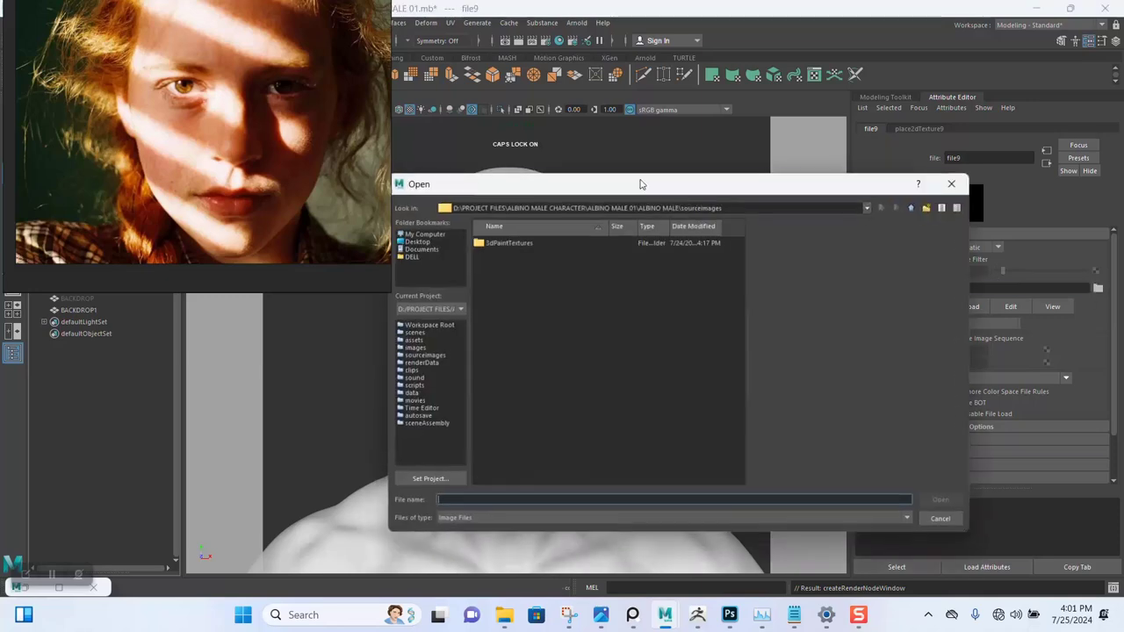
pyautogui.click(714, 206)
pyautogui.hotkey('ctrl', 'a')
pyautogui.hotkey('ctrl', 'v')
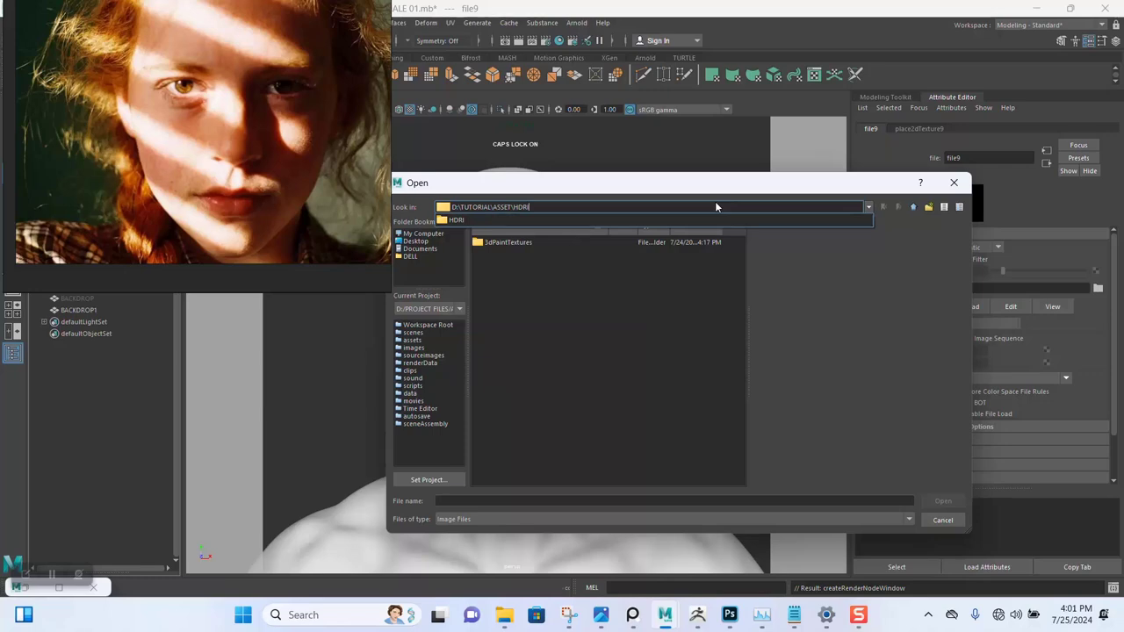
pyautogui.press('Return')
pyautogui.click(503, 244)
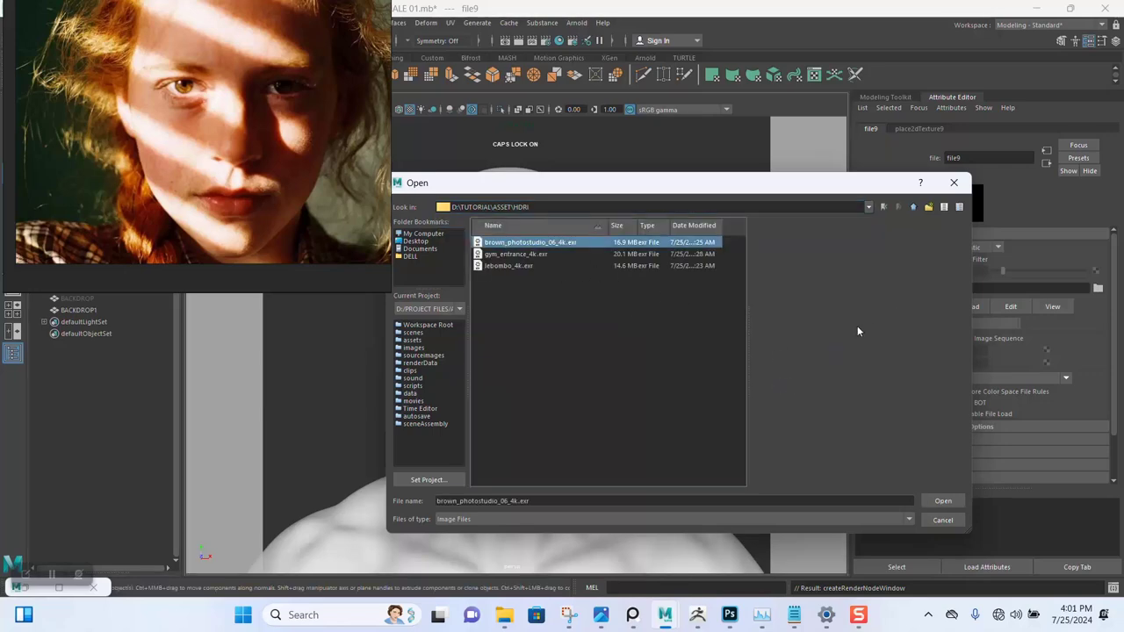
pyautogui.click(935, 501)
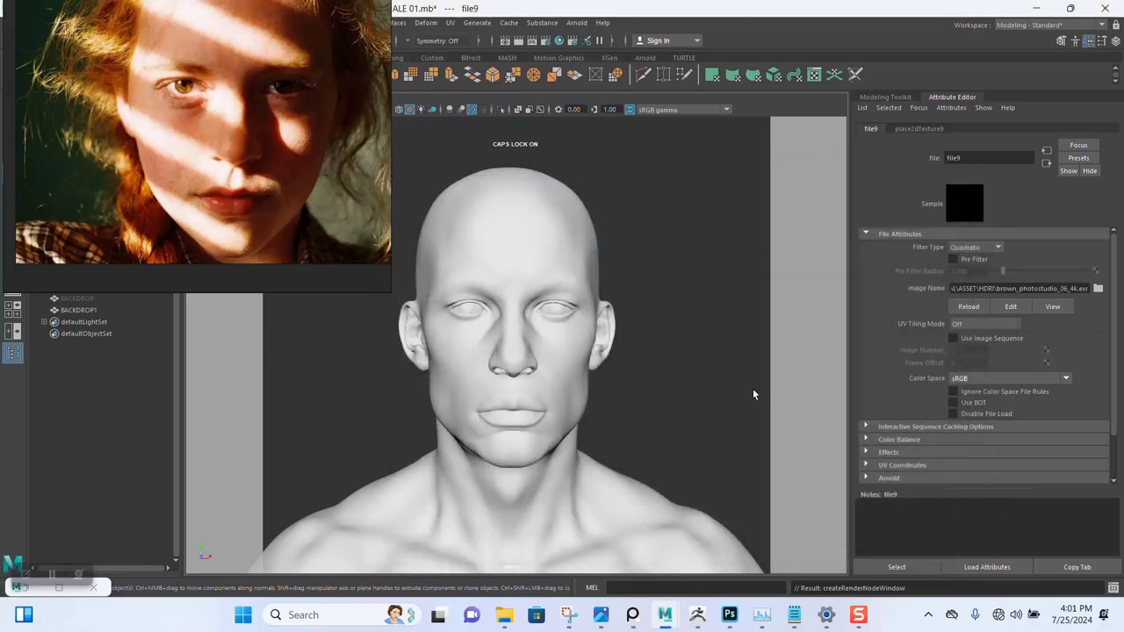
# Step: Set file9's colour space to Raw and switch to the Arnold shelf
pyautogui.click(996, 379)
pyautogui.click(995, 384)
pyautogui.moveTo(197, 199); pyautogui.dragTo(939, 118)
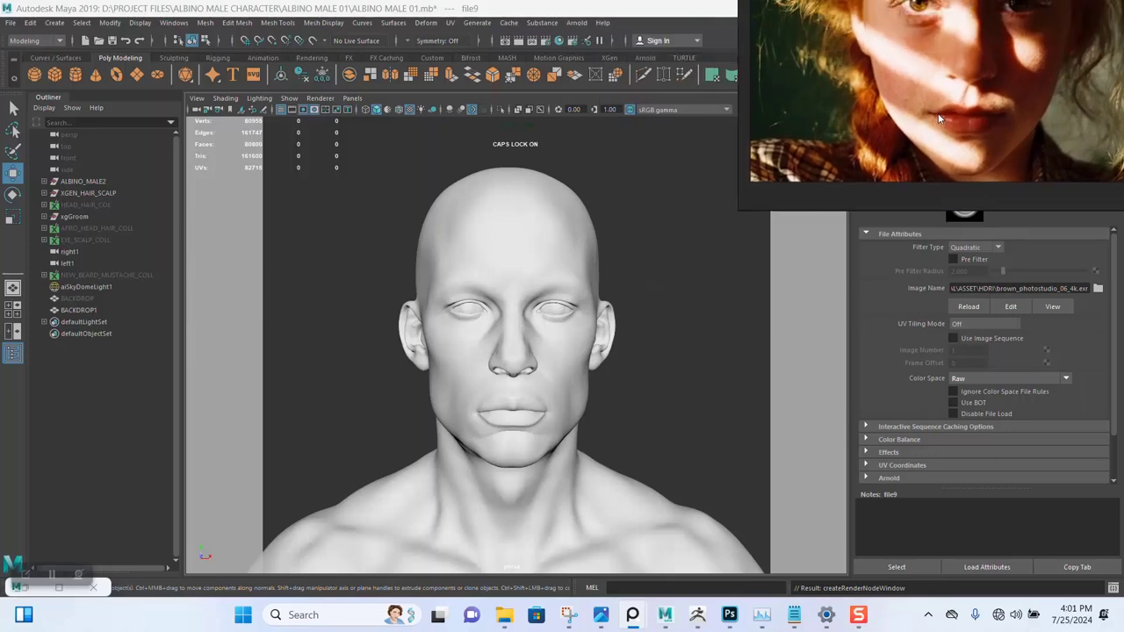
pyautogui.click(646, 58)
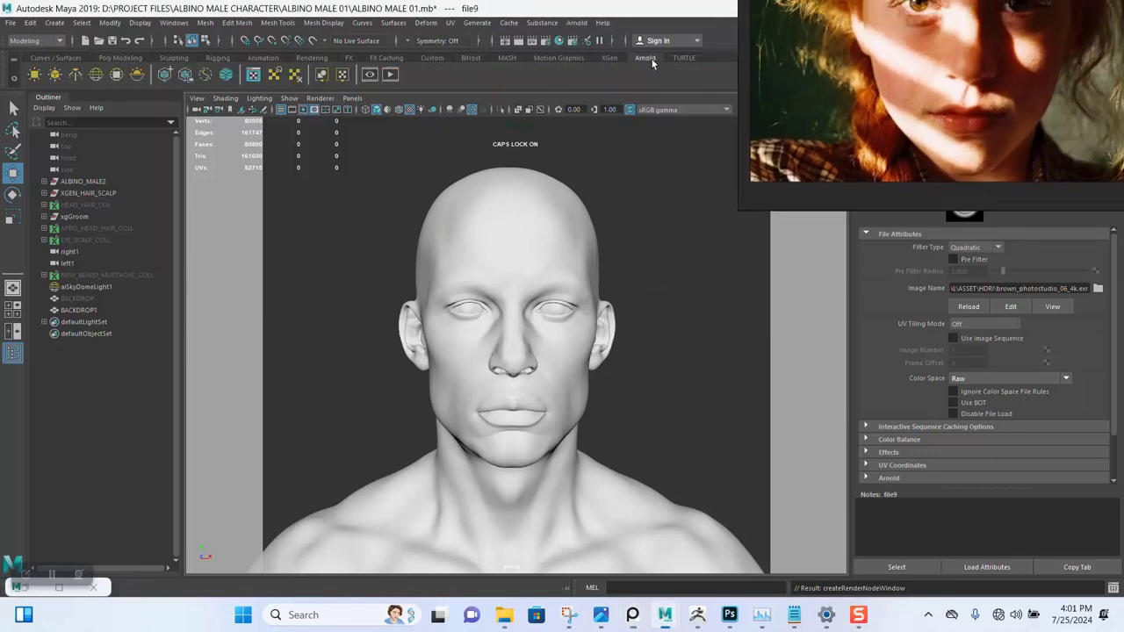
# Step: Run an Arnold RenderView test render of the bust against the backdrop, then stop and abort it
pyautogui.click(369, 75)
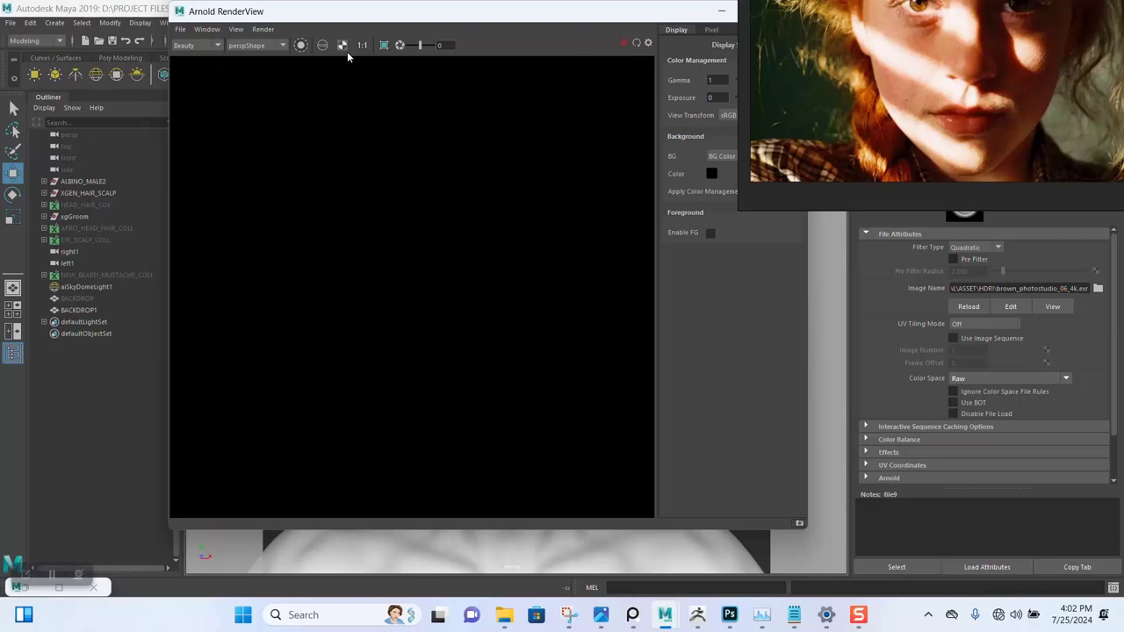
pyautogui.click(624, 46)
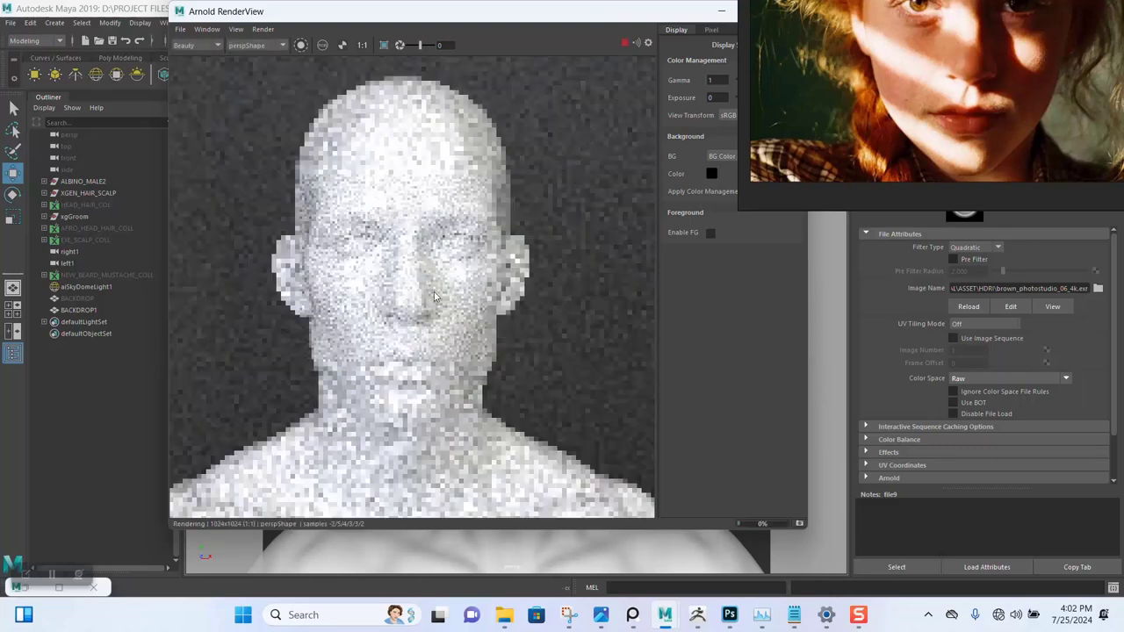
pyautogui.scroll(-2, 420, 321)
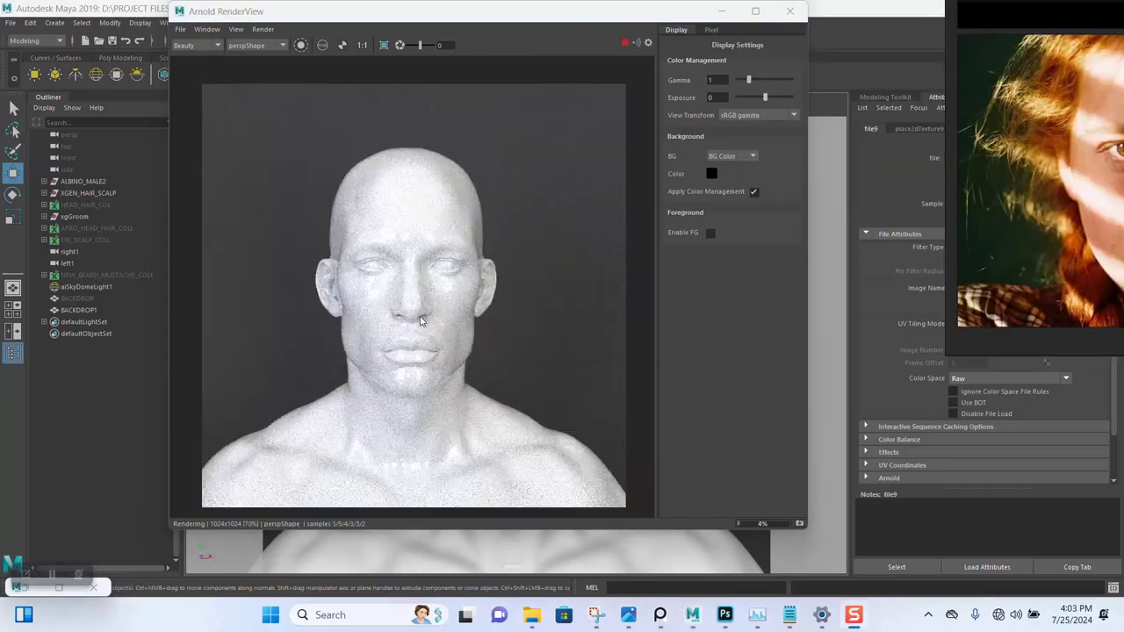
pyautogui.scroll(2, 404, 344)
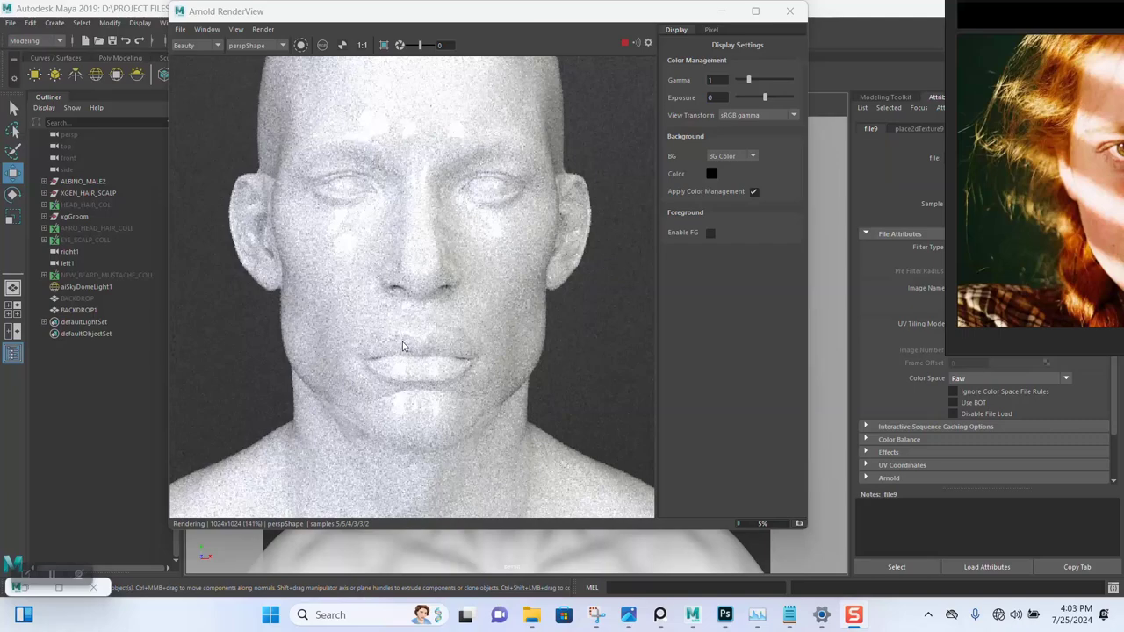
pyautogui.scroll(-3, 403, 345)
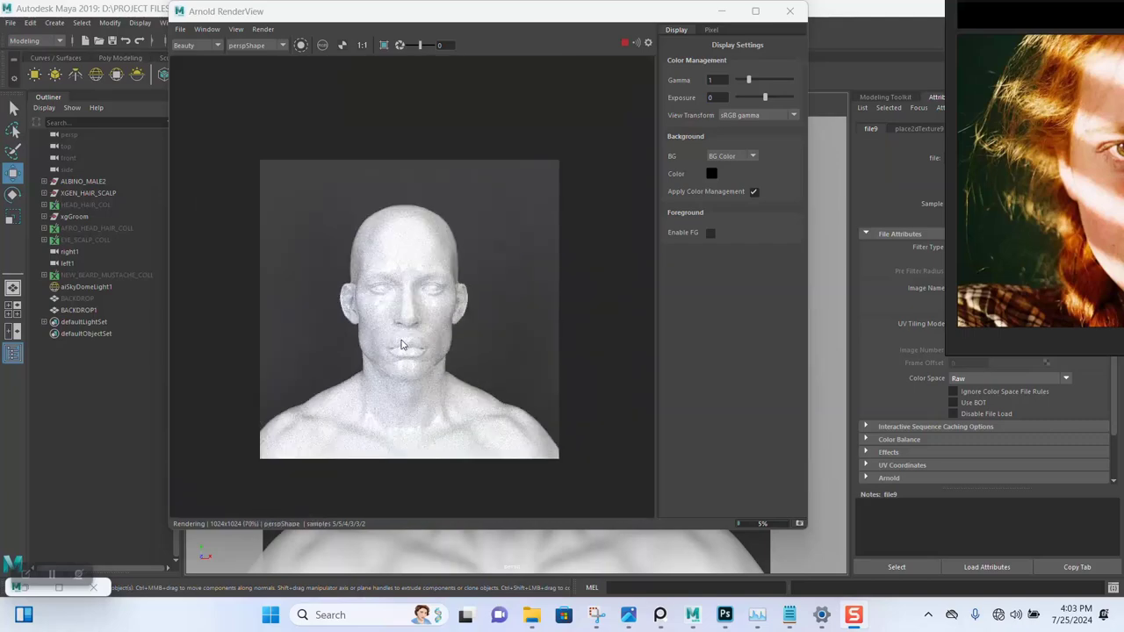
pyautogui.scroll(2, 402, 344)
pyautogui.scroll(-1, 401, 344)
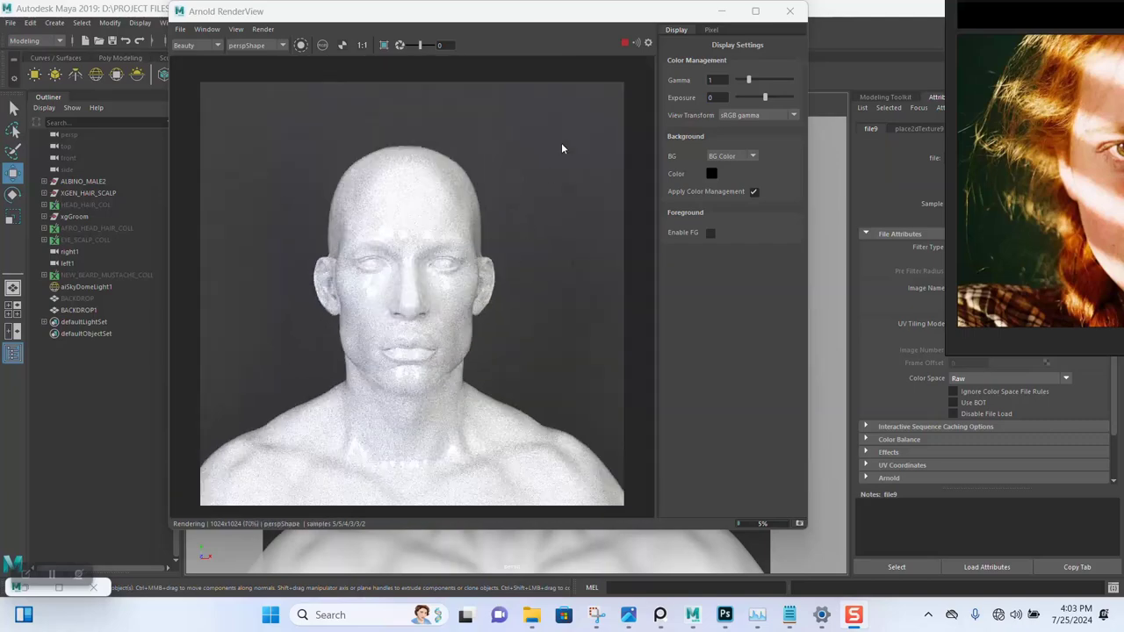
pyautogui.click(624, 44)
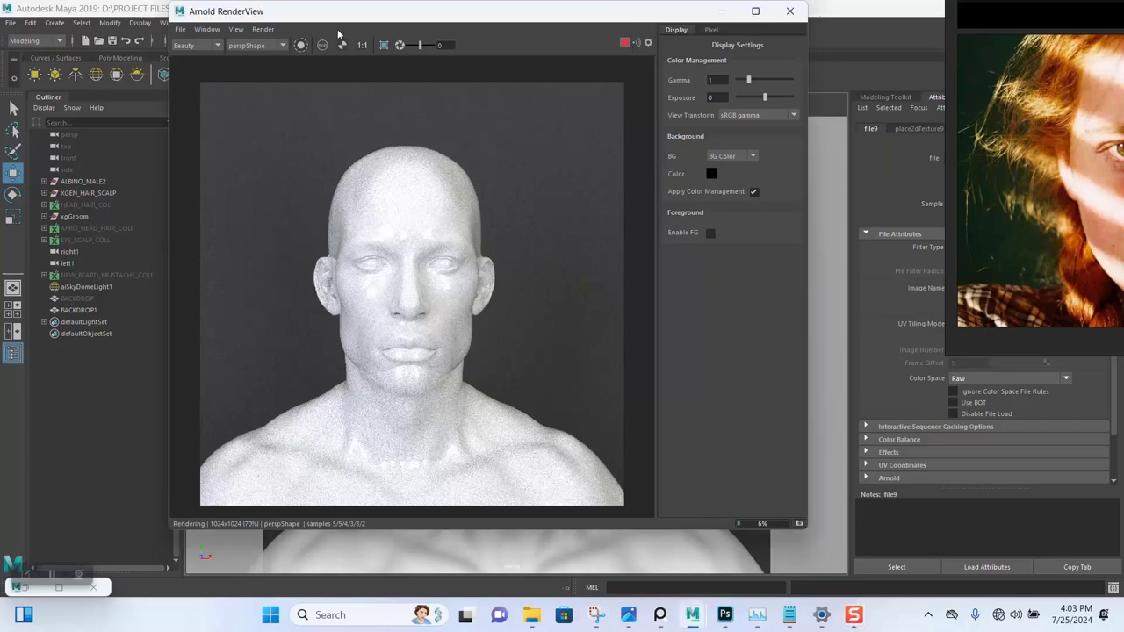
pyautogui.press('Escape')
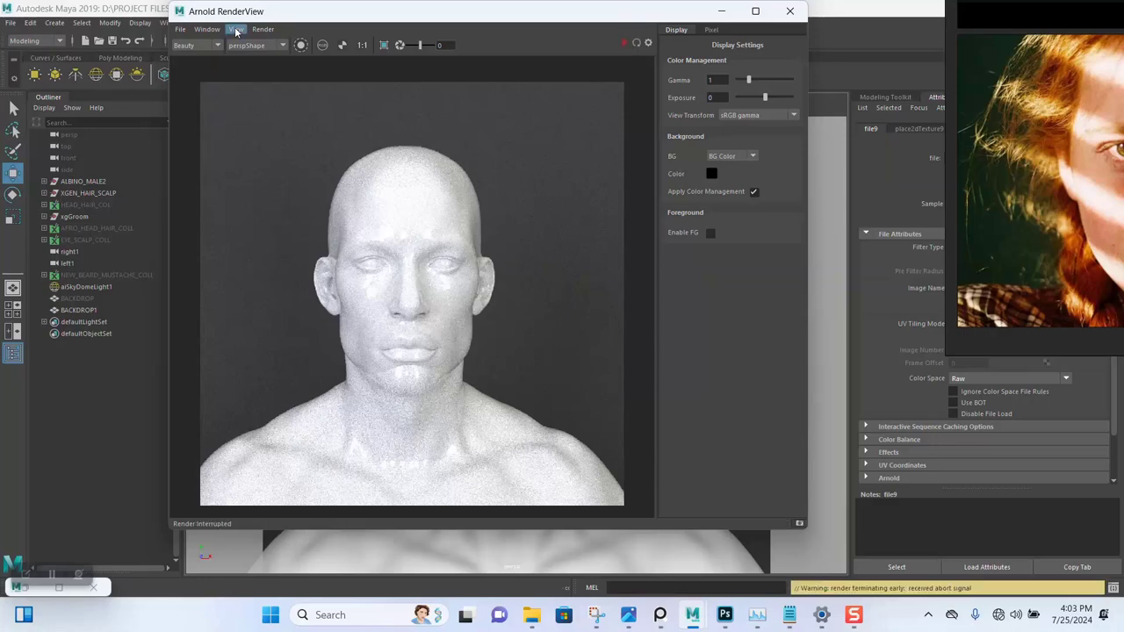
# Step: Select BACKDROP1 and give its AI_BACKDROP shader Base Weight 1.000 and a black Base Color
pyautogui.click(721, 11)
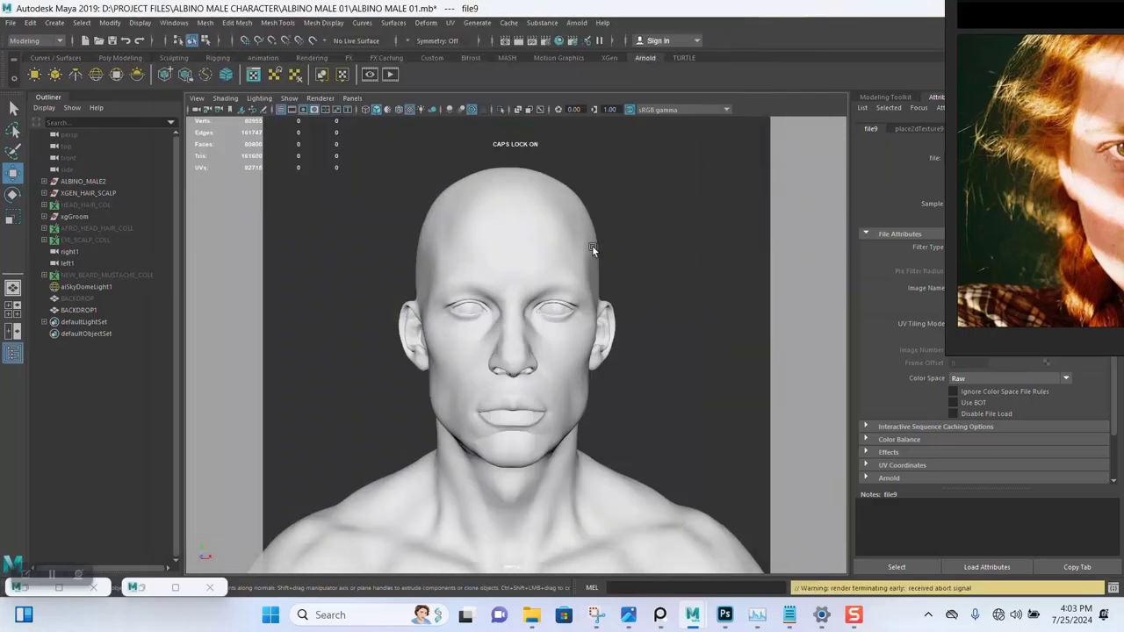
pyautogui.click(625, 206)
pyautogui.moveTo(1003, 245); pyautogui.dragTo(718, 189)
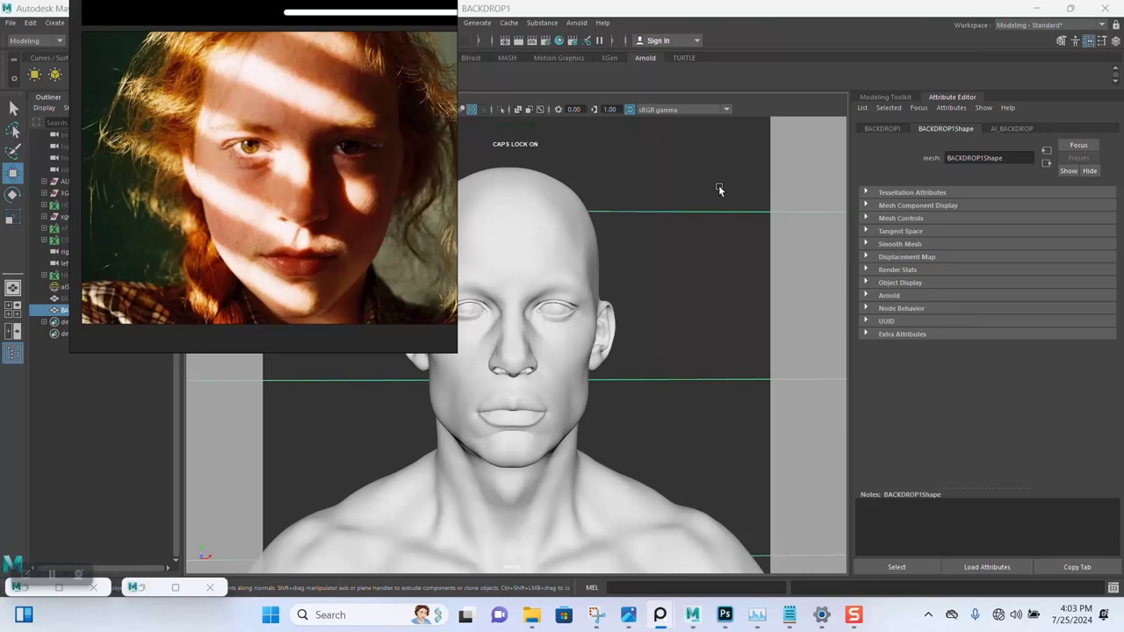
pyautogui.click(1011, 128)
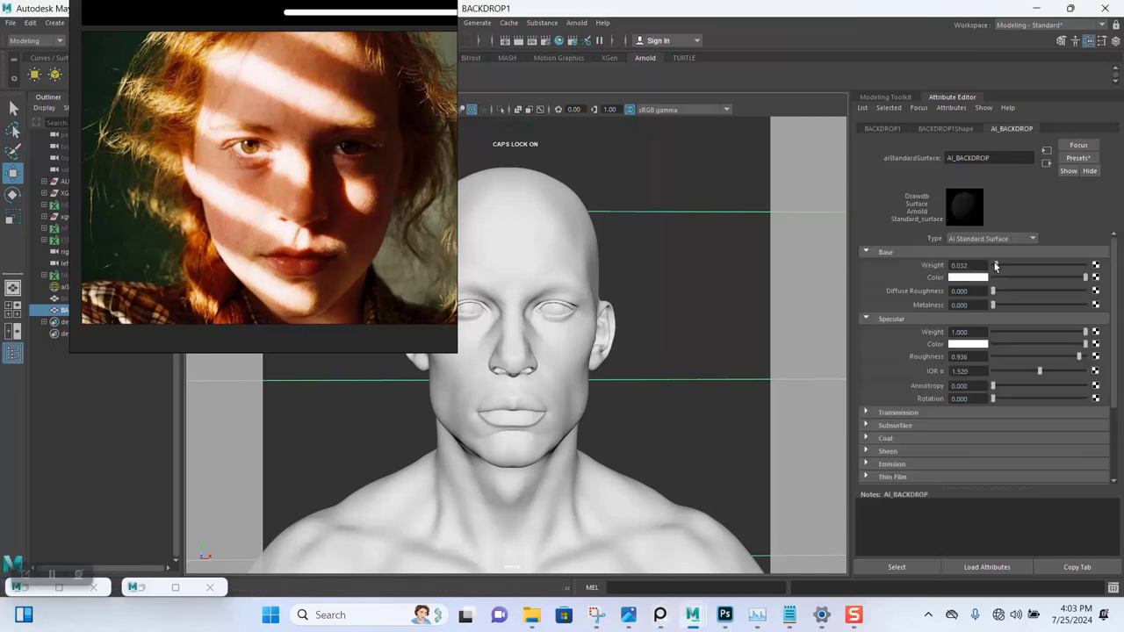
pyautogui.moveTo(995, 266); pyautogui.dragTo(1057, 266)
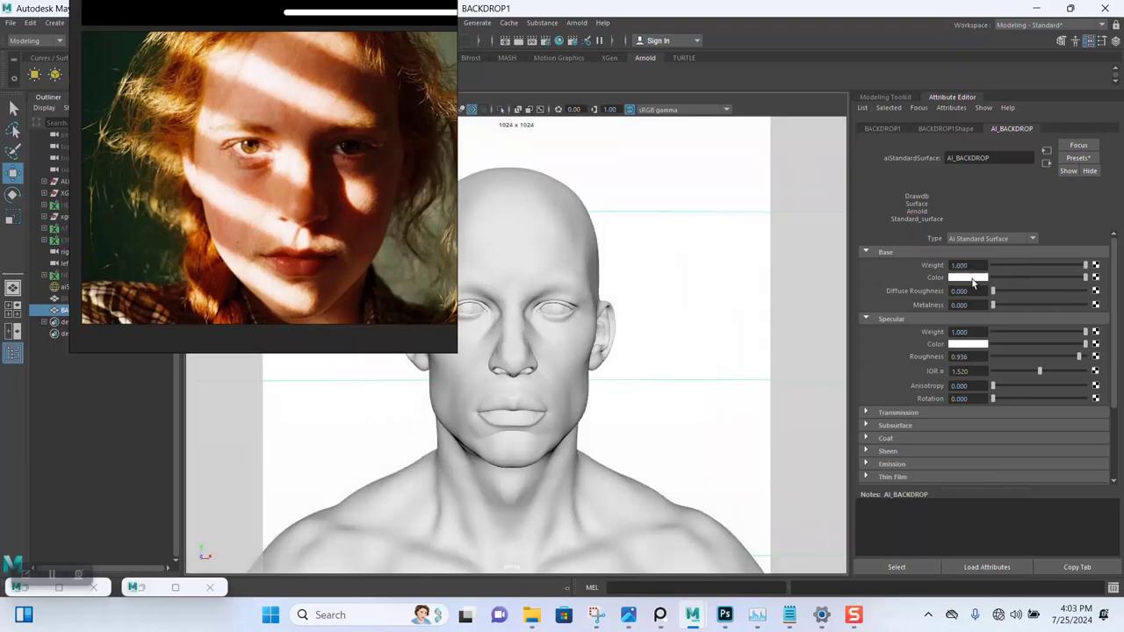
pyautogui.click(973, 277)
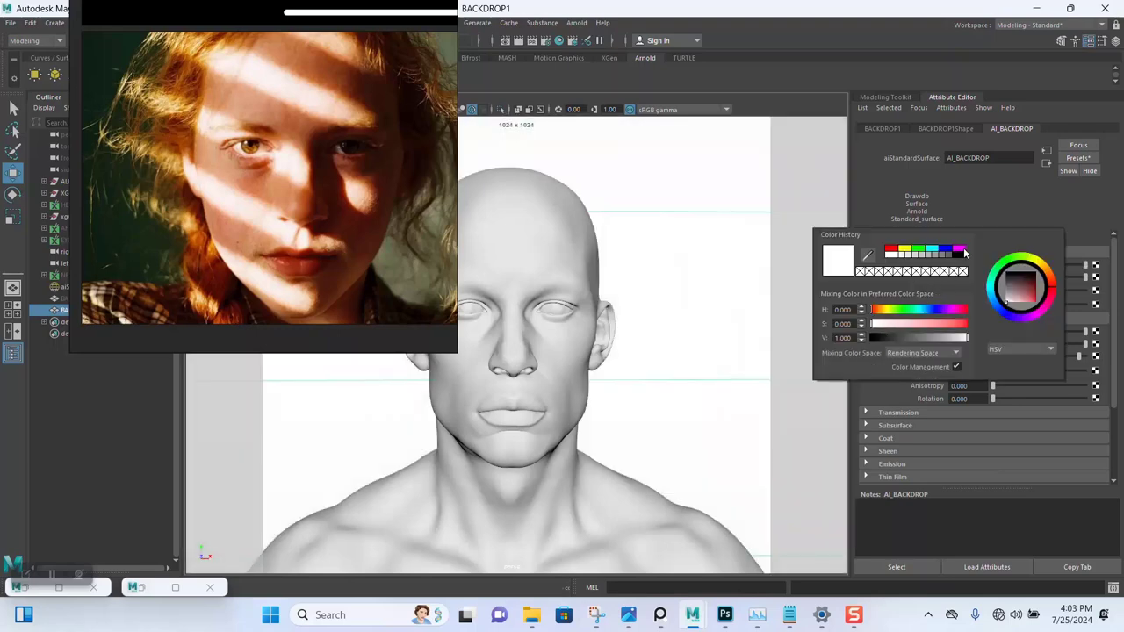
pyautogui.click(964, 255)
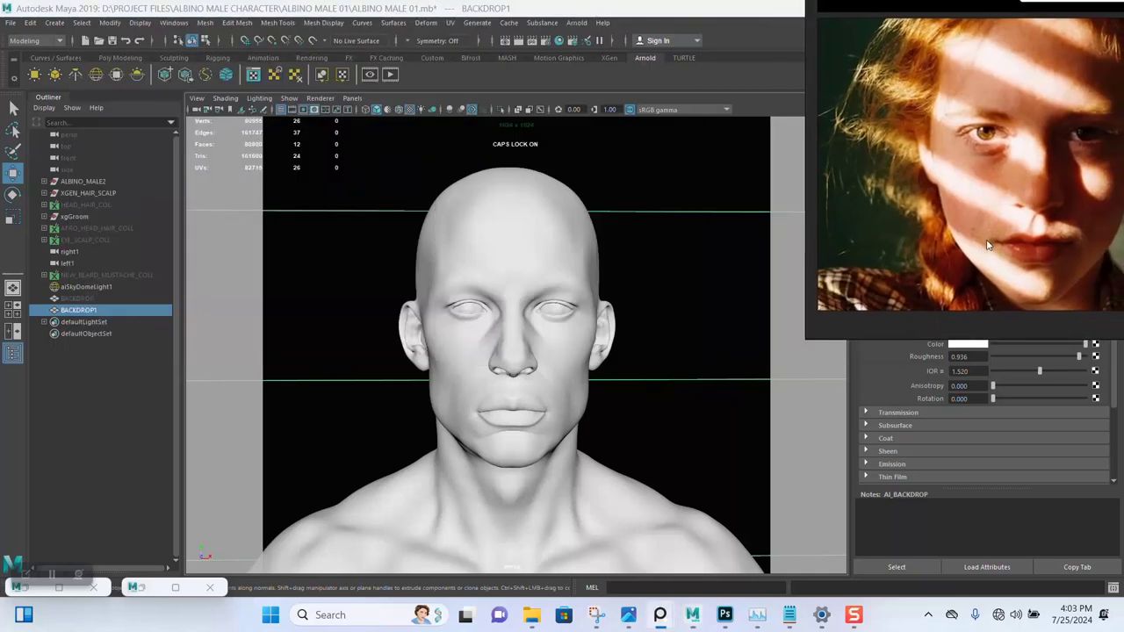
# Step: Restart the Arnold RenderView render at 50% test resolution (512x512) and reposition the window
pyautogui.click(145, 592)
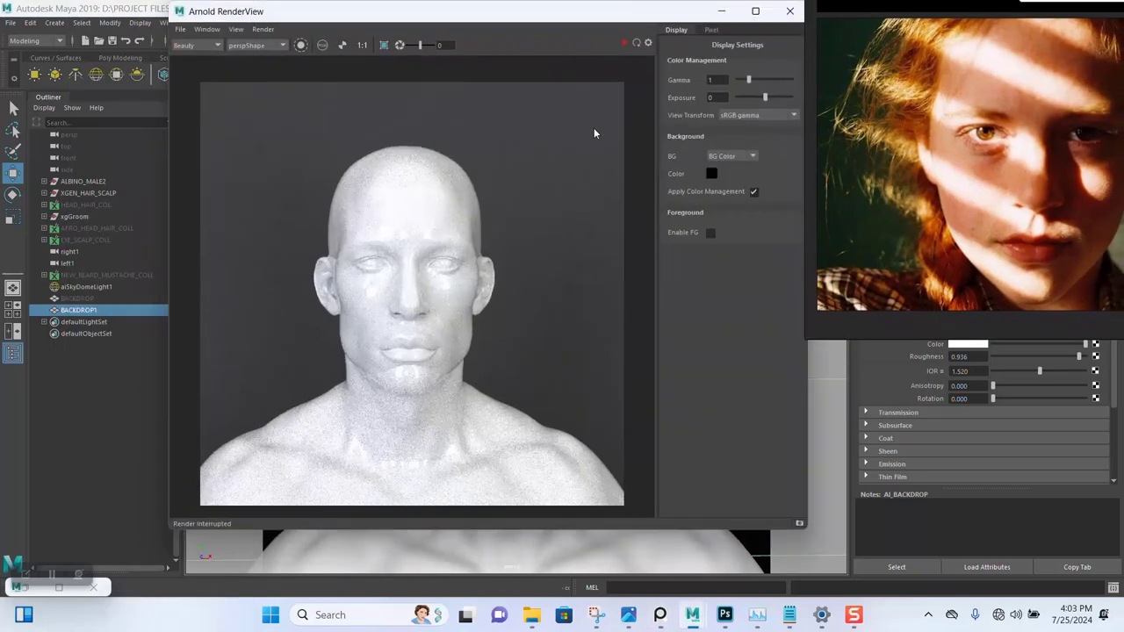
pyautogui.click(624, 43)
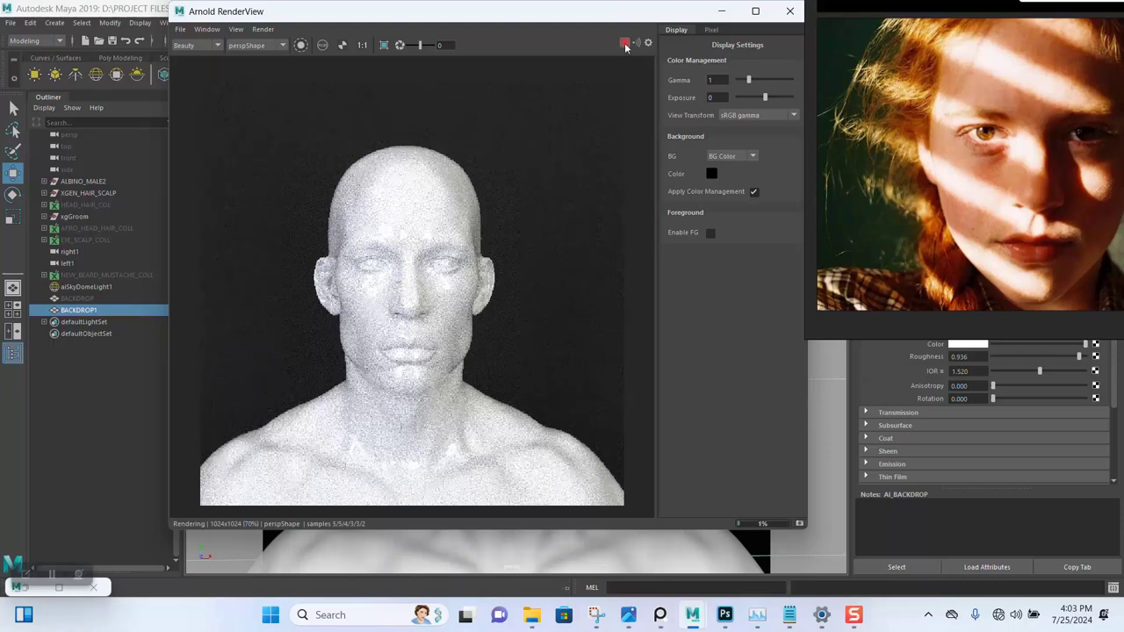
pyautogui.click(235, 29)
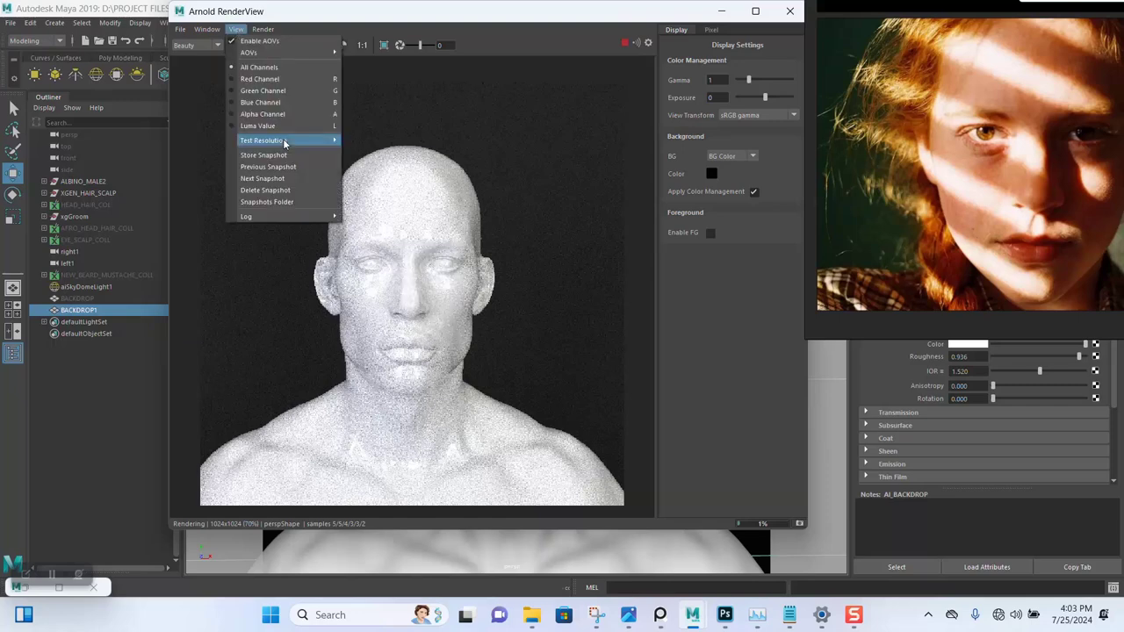
pyautogui.moveTo(286, 141)
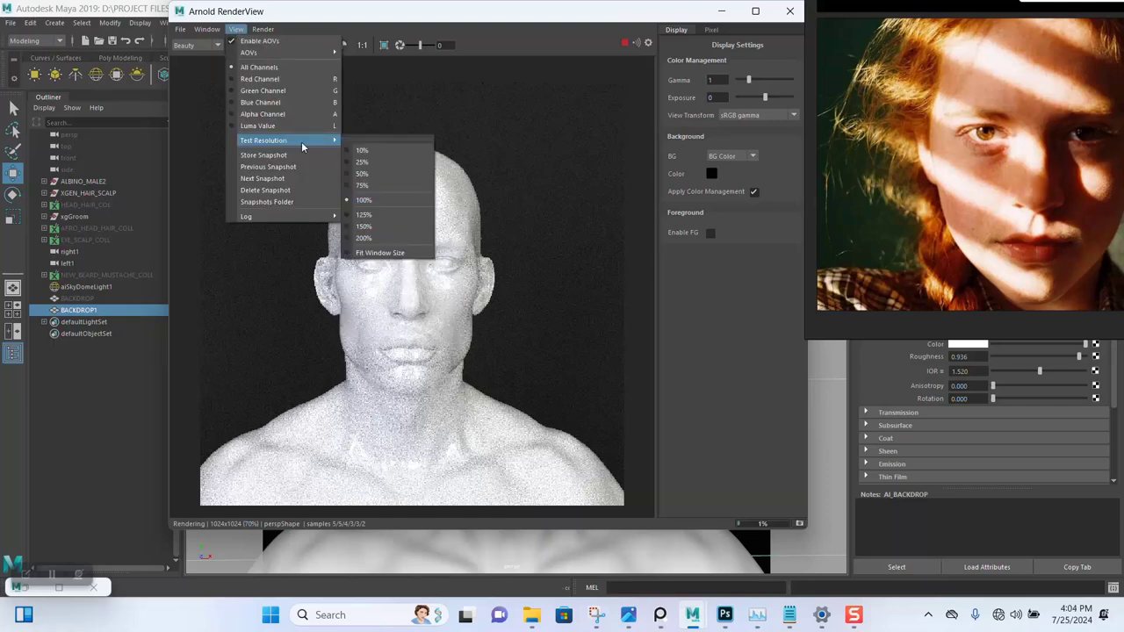
pyautogui.click(370, 180)
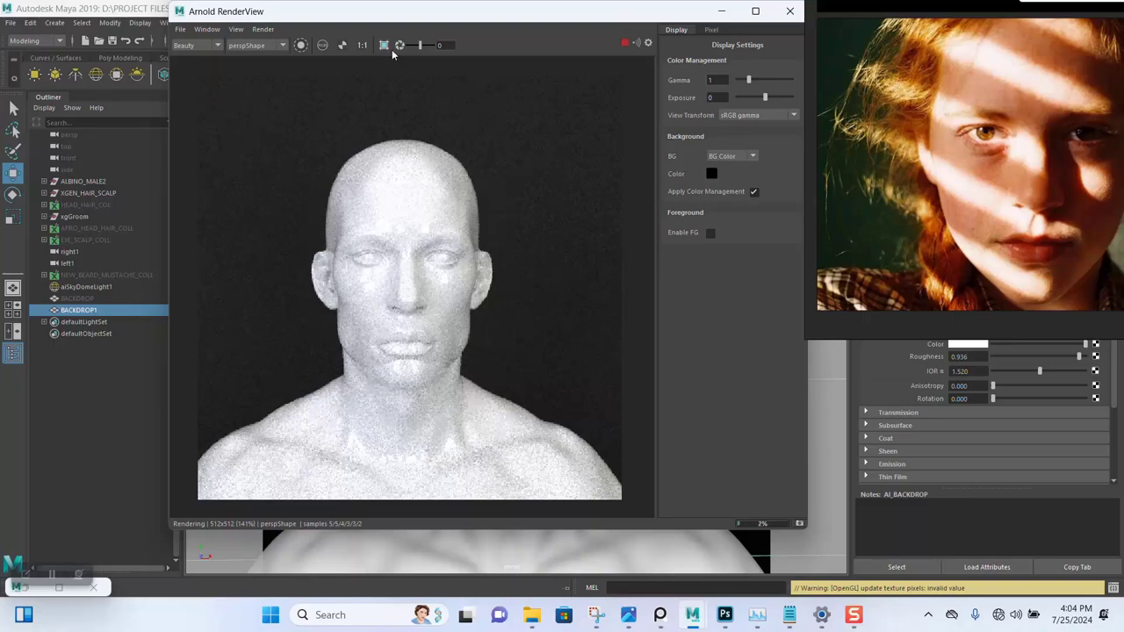
pyautogui.moveTo(1059, 133); pyautogui.dragTo(61, 134)
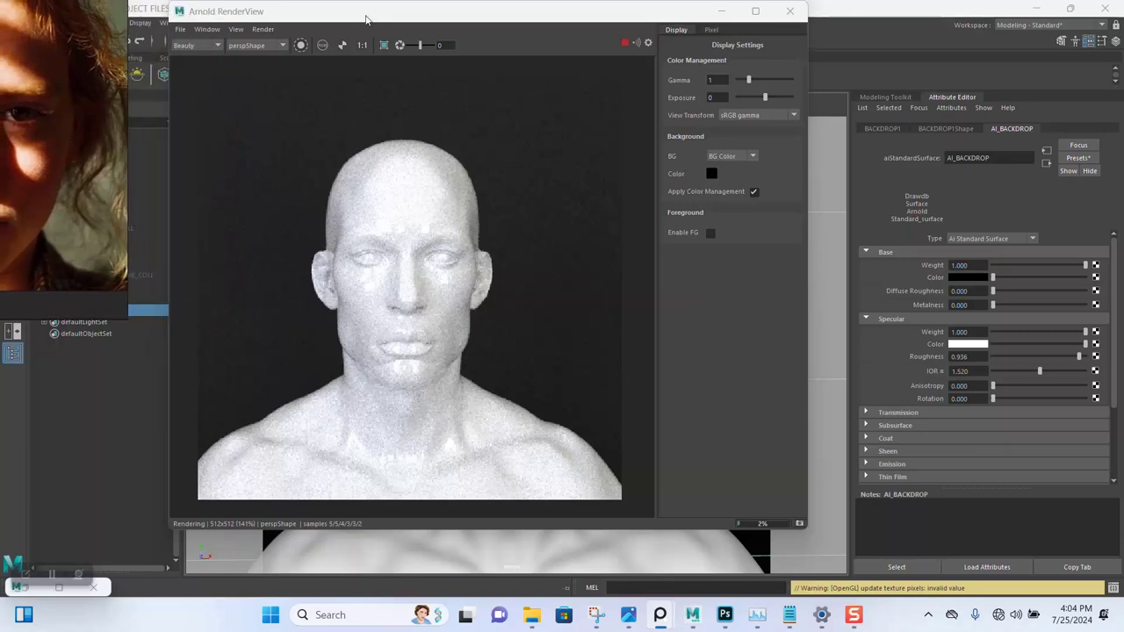
pyautogui.moveTo(366, 20); pyautogui.dragTo(380, 24)
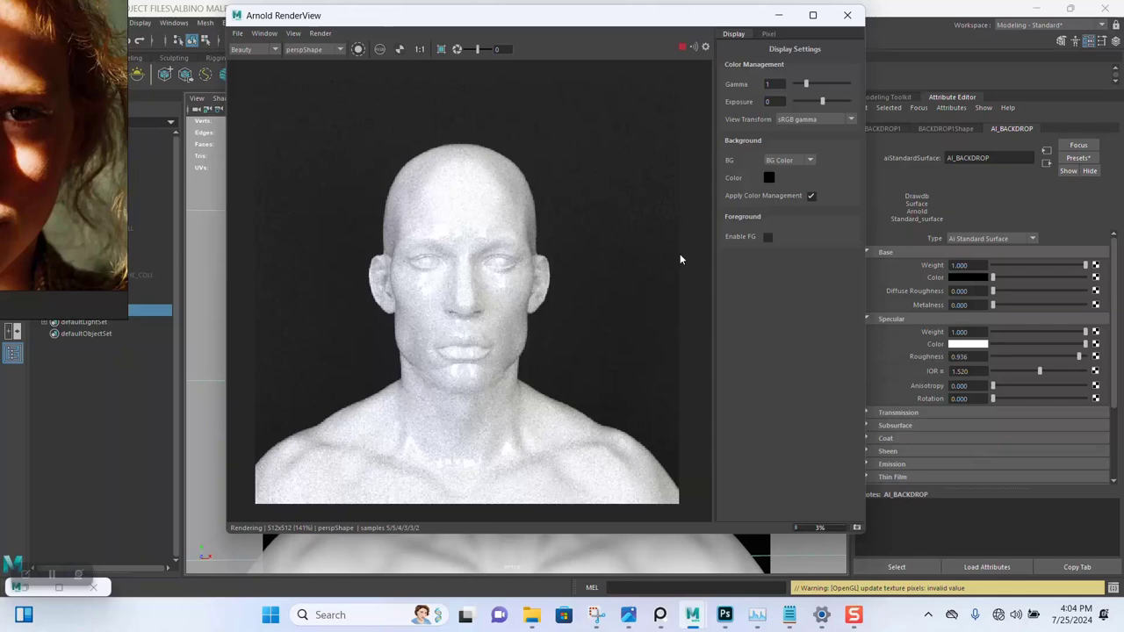
# Step: Lower the head's AI_BASE_SHADER Base Weight from 0.800 to 0.103, then stop the render
pyautogui.click(465, 217)
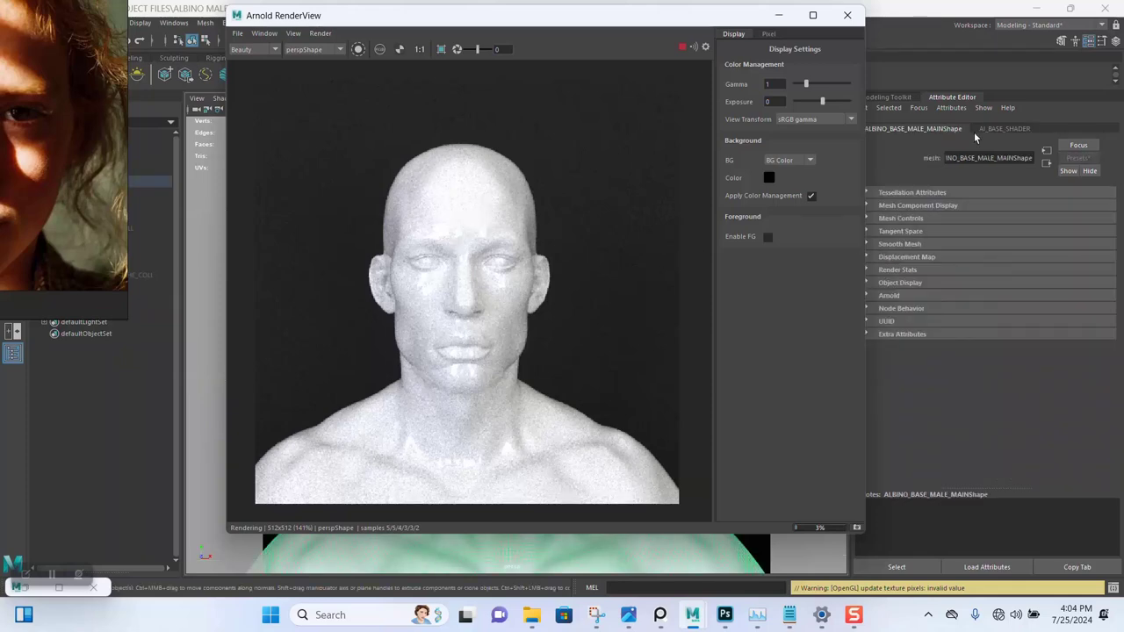
pyautogui.click(1001, 129)
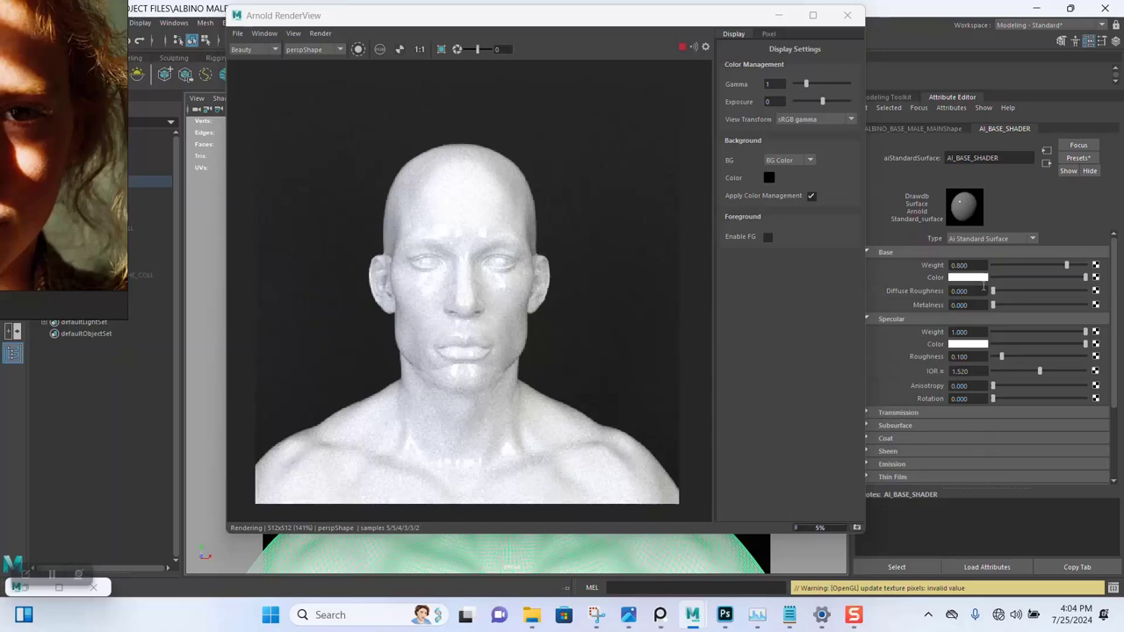
pyautogui.moveTo(1005, 267); pyautogui.dragTo(1003, 266)
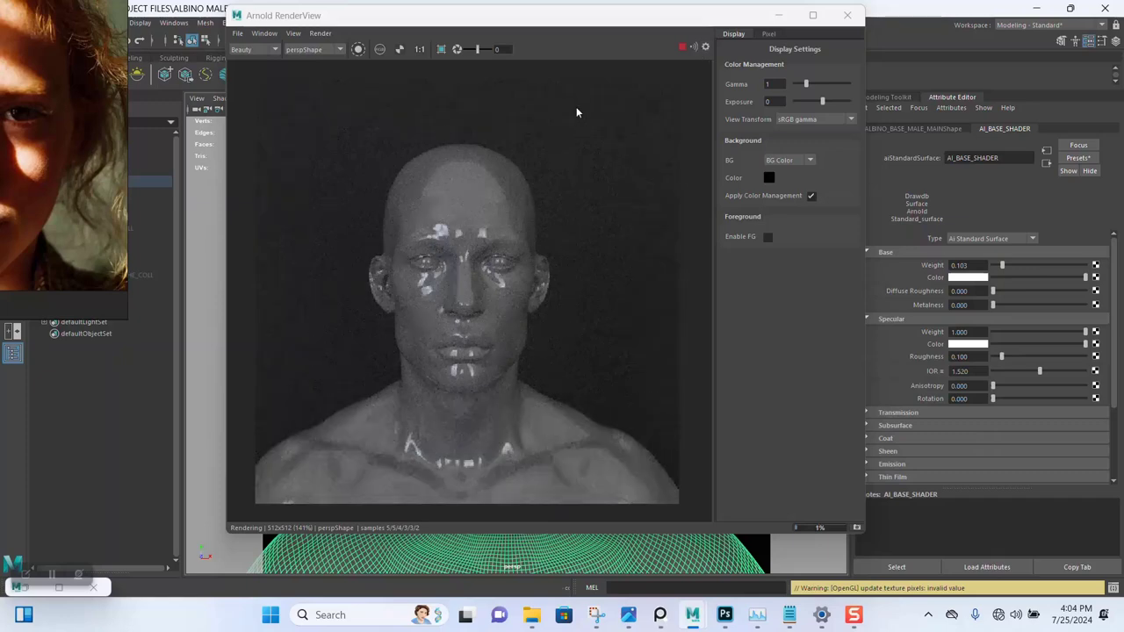
pyautogui.click(682, 46)
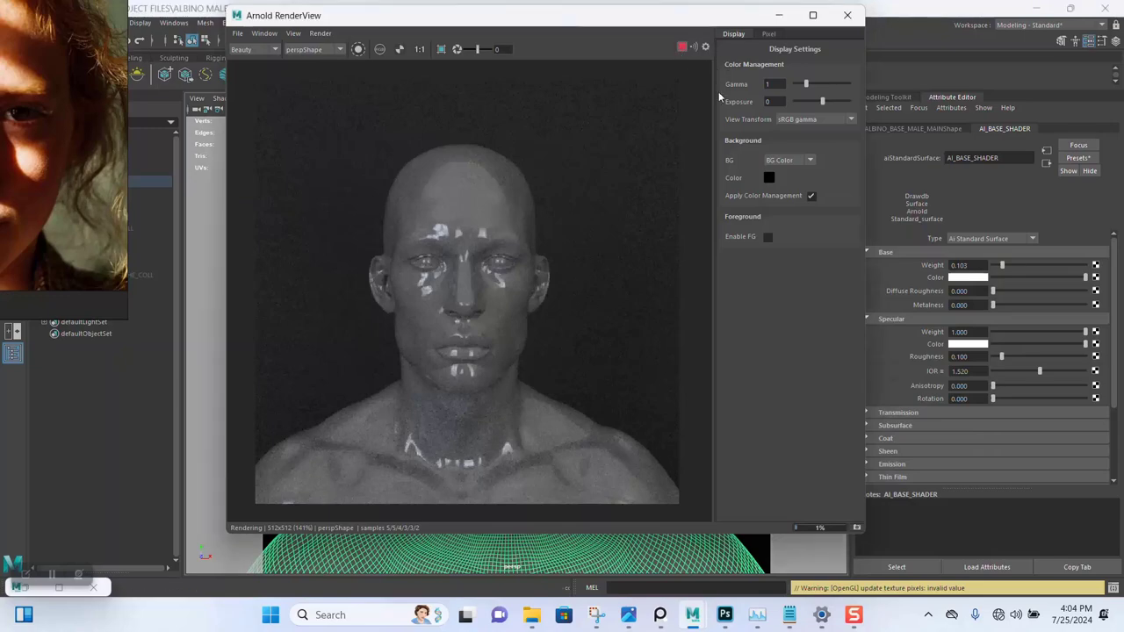
# Step: Orbit the persp camera to look down on the bust and black backdrop, then restore RenderView
pyautogui.click(779, 16)
pyautogui.scroll(-6, 512, 226)
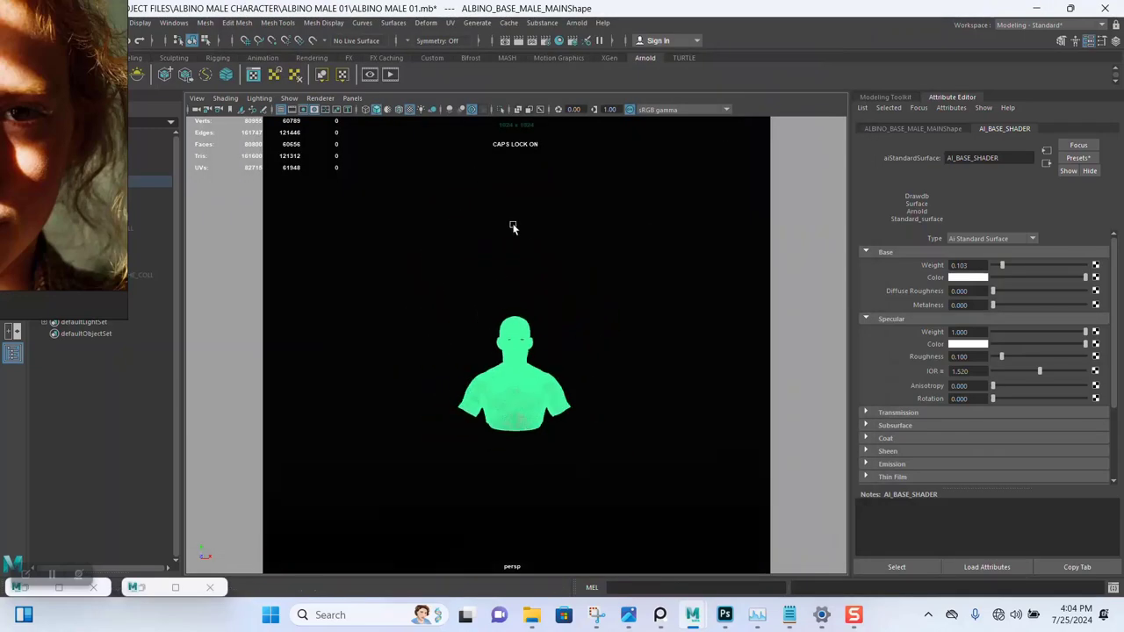
pyautogui.scroll(-5, 547, 280)
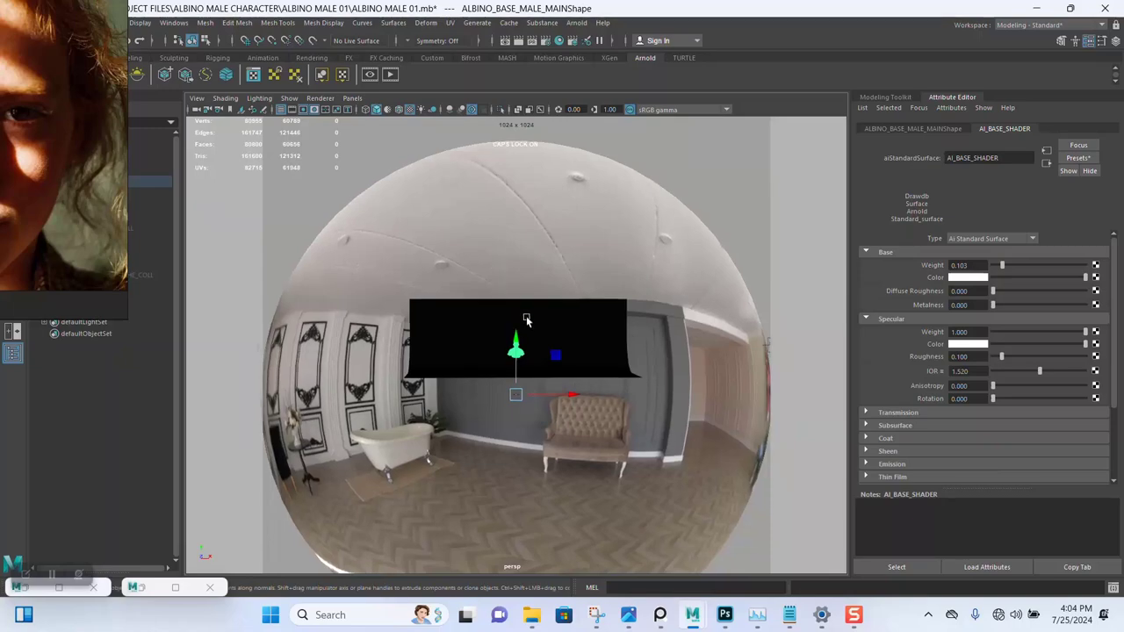
pyautogui.keyDown('alt'); pyautogui.moveTo(527, 319); pyautogui.dragTo(602, 298); pyautogui.keyUp('alt')
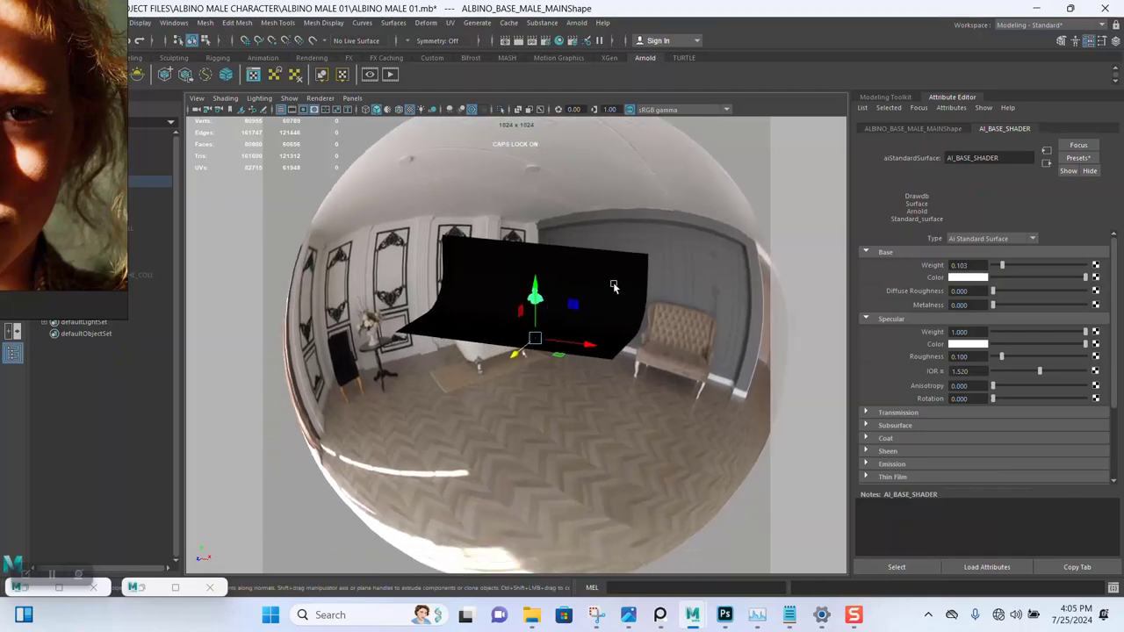
pyautogui.scroll(5, 629, 351)
pyautogui.keyDown('alt'); pyautogui.moveTo(629, 351); pyautogui.dragTo(412, 338); pyautogui.keyUp('alt')
pyautogui.scroll(-5, 527, 369)
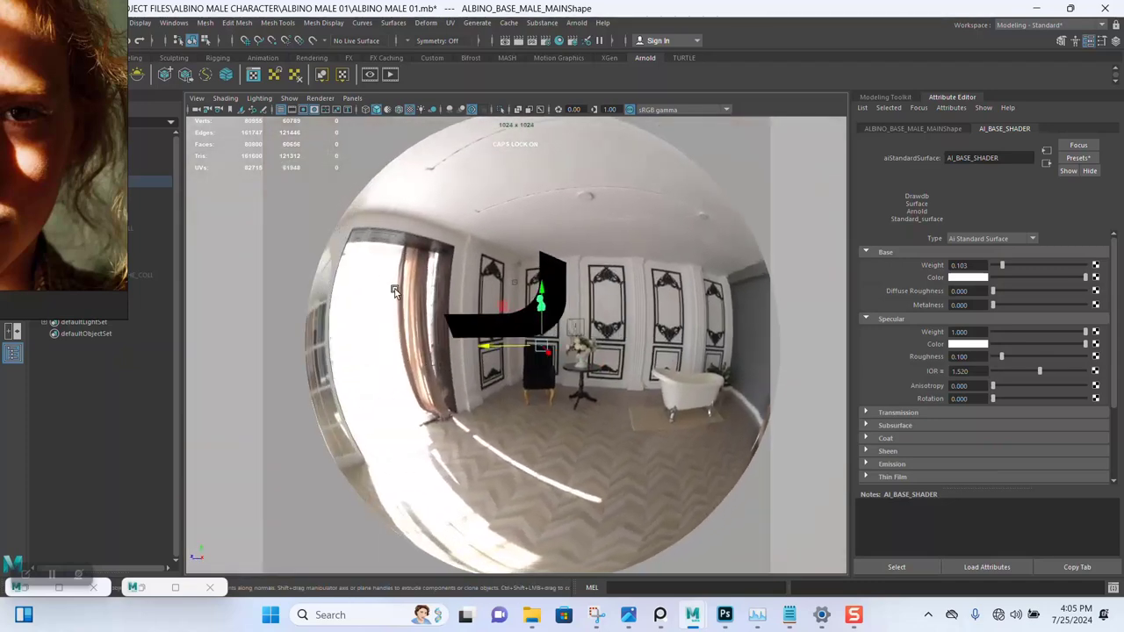
pyautogui.scroll(2, 539, 400)
pyautogui.keyDown('alt'); pyautogui.moveTo(540, 401); pyautogui.dragTo(574, 395); pyautogui.keyUp('alt')
pyautogui.keyDown('alt'); pyautogui.moveTo(573, 389); pyautogui.dragTo(597, 272); pyautogui.keyUp('alt')
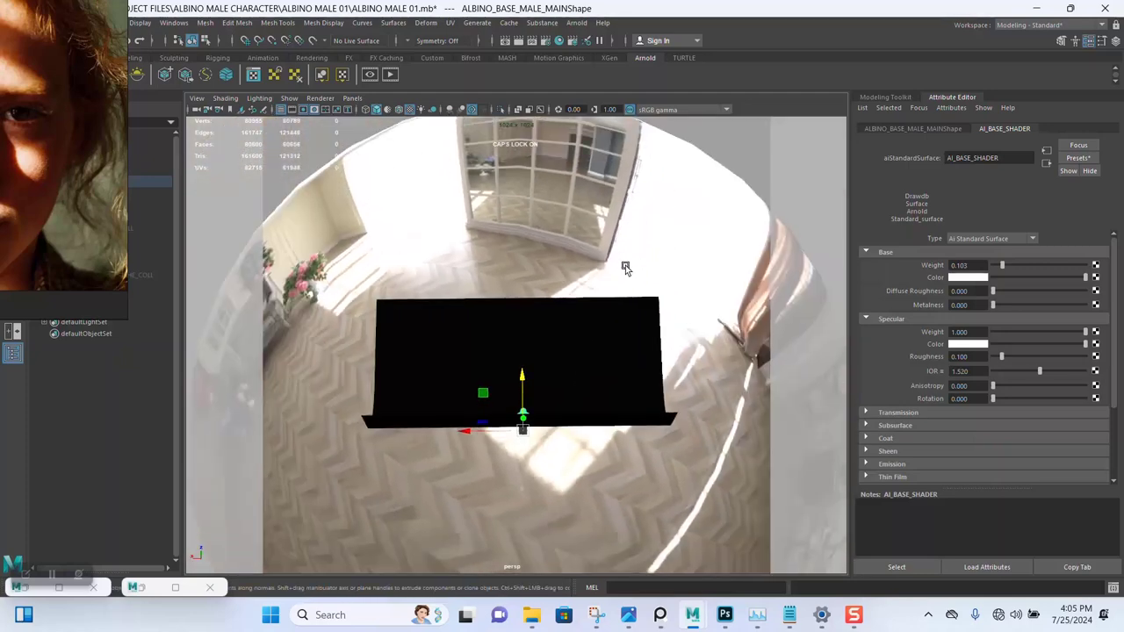
pyautogui.keyDown('alt'); pyautogui.moveTo(620, 396); pyautogui.dragTo(543, 405); pyautogui.keyUp('alt')
pyautogui.scroll(-3, 543, 405)
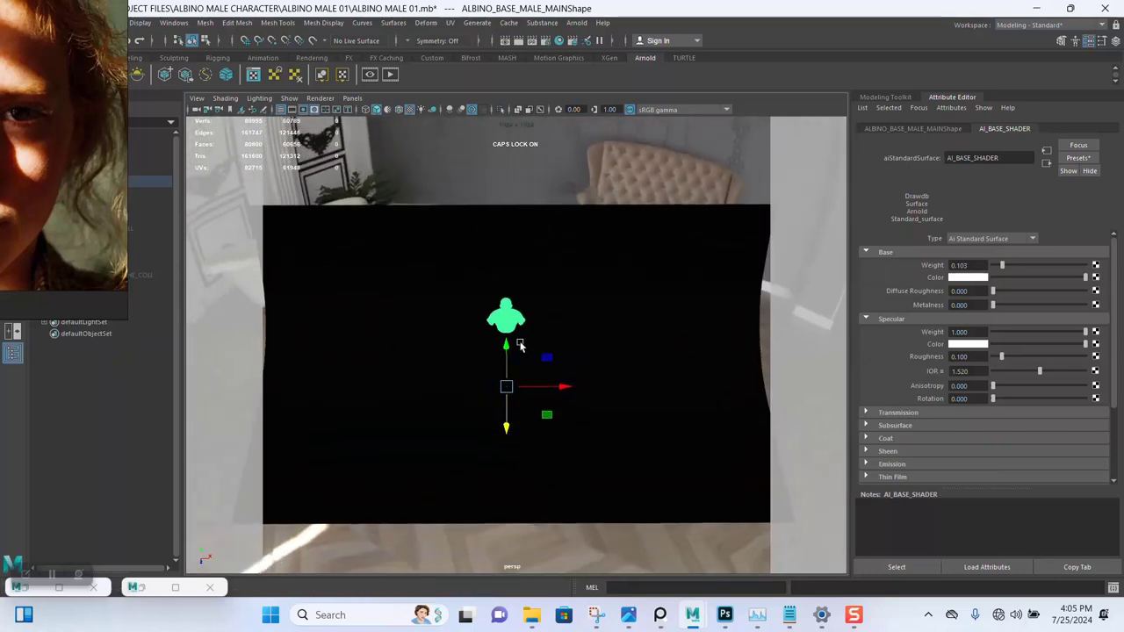
pyautogui.click(174, 587)
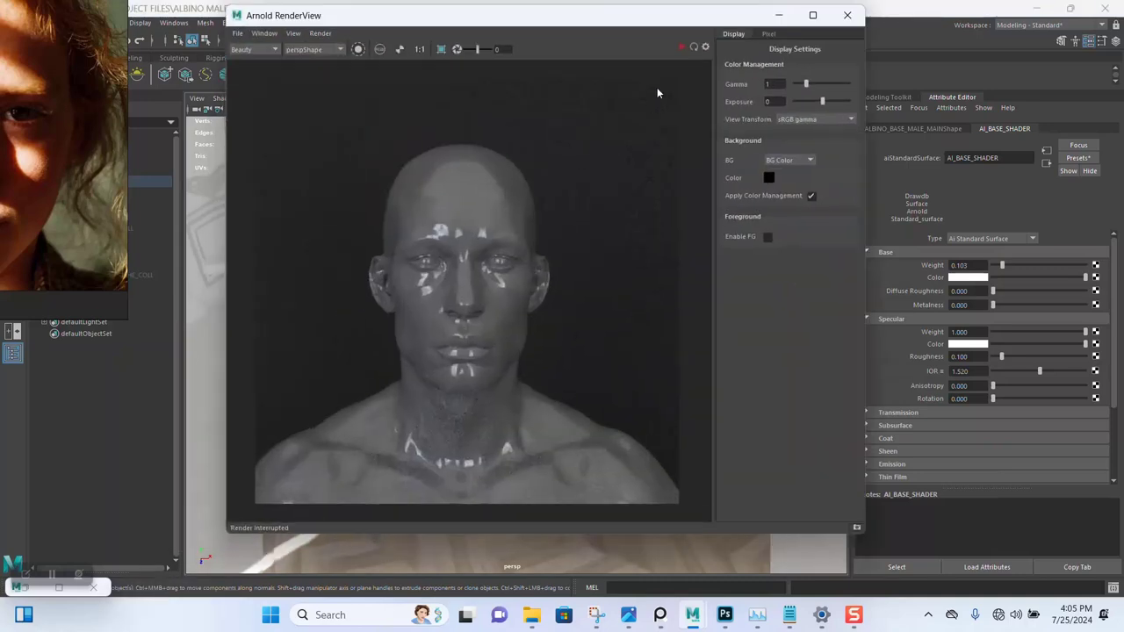
# Step: Re-render the overhead camera angle in RenderView and select aiSkyDomeLight1 in the Outliner
pyautogui.click(682, 46)
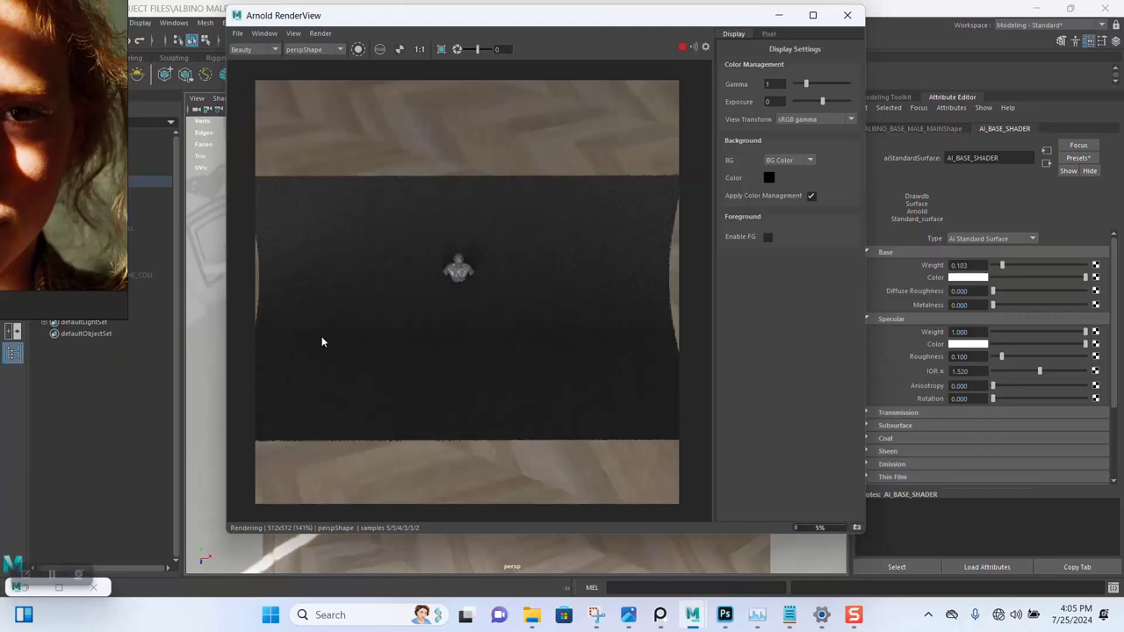
pyautogui.click(200, 322)
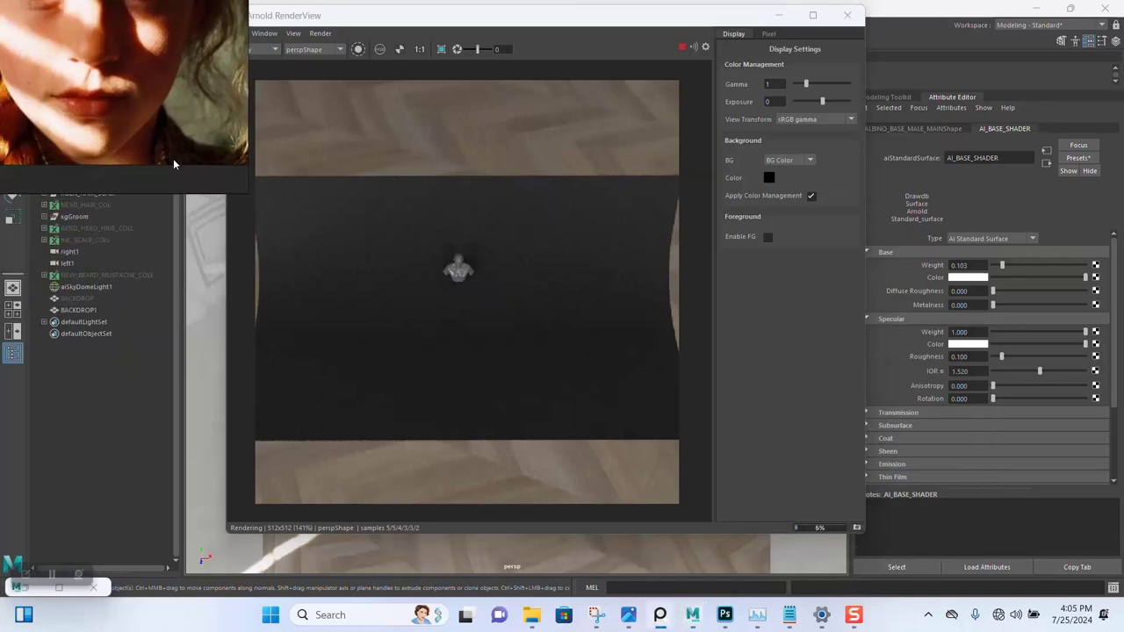
pyautogui.click(444, 269)
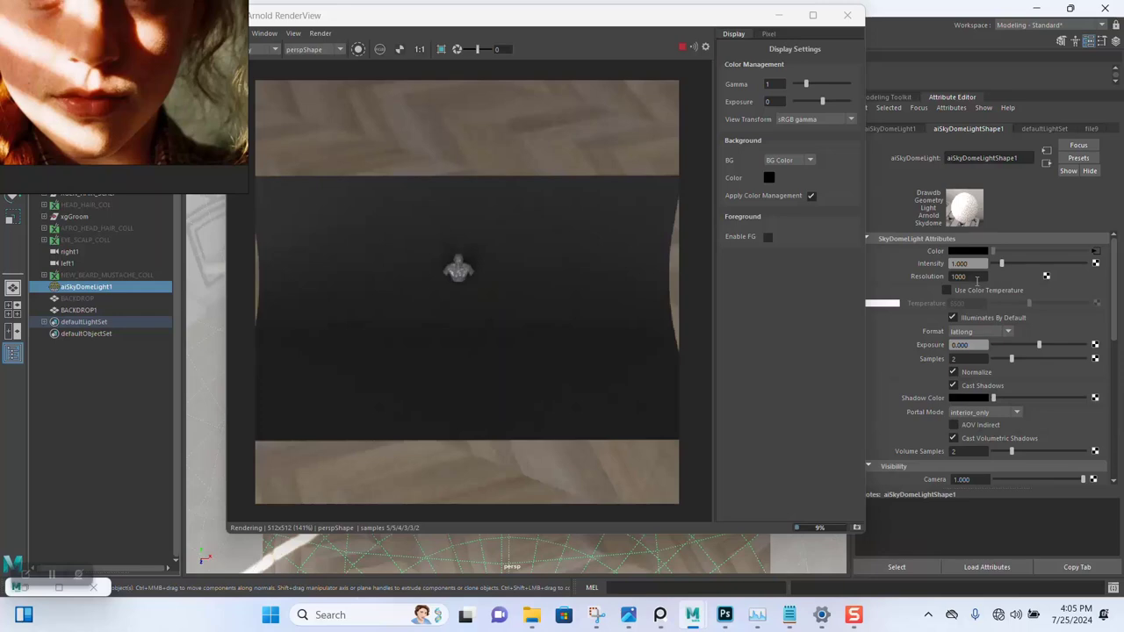
# Step: Enable Normalize on the sky dome light and set its Resolution to 4000
pyautogui.click(953, 373)
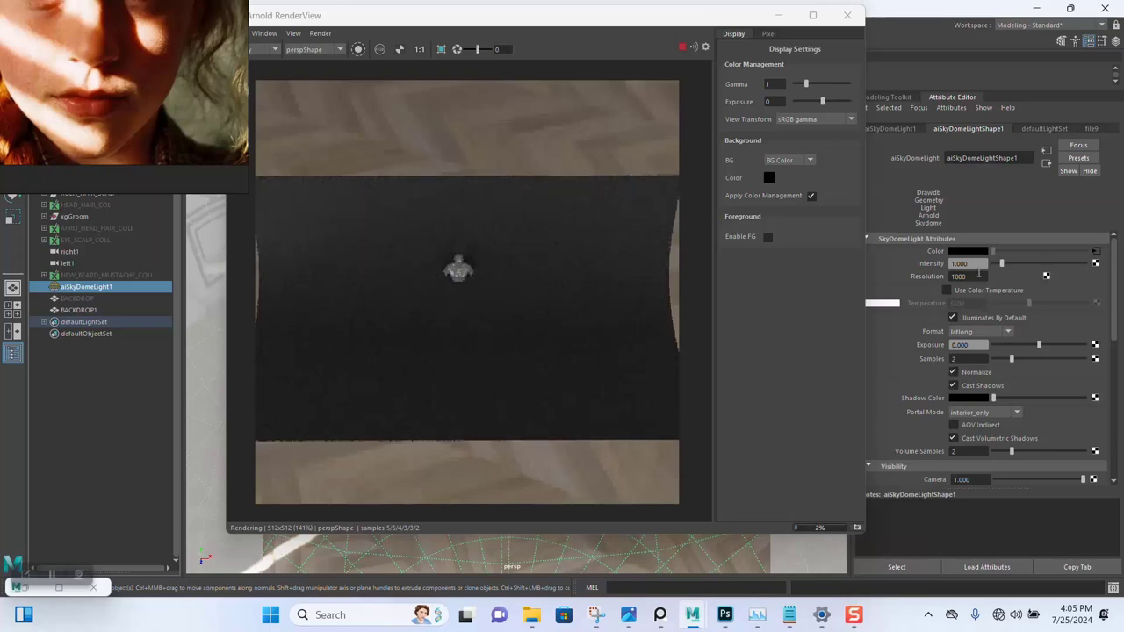
pyautogui.doubleClick(978, 276)
pyautogui.write('4000')
pyautogui.press('Return')
# Step: Try sky dome Intensity 10, reset it to 1, and shift the RenderView window right
pyautogui.moveTo(975, 263); pyautogui.dragTo(927, 264)
pyautogui.write('10')
pyautogui.press('Return')
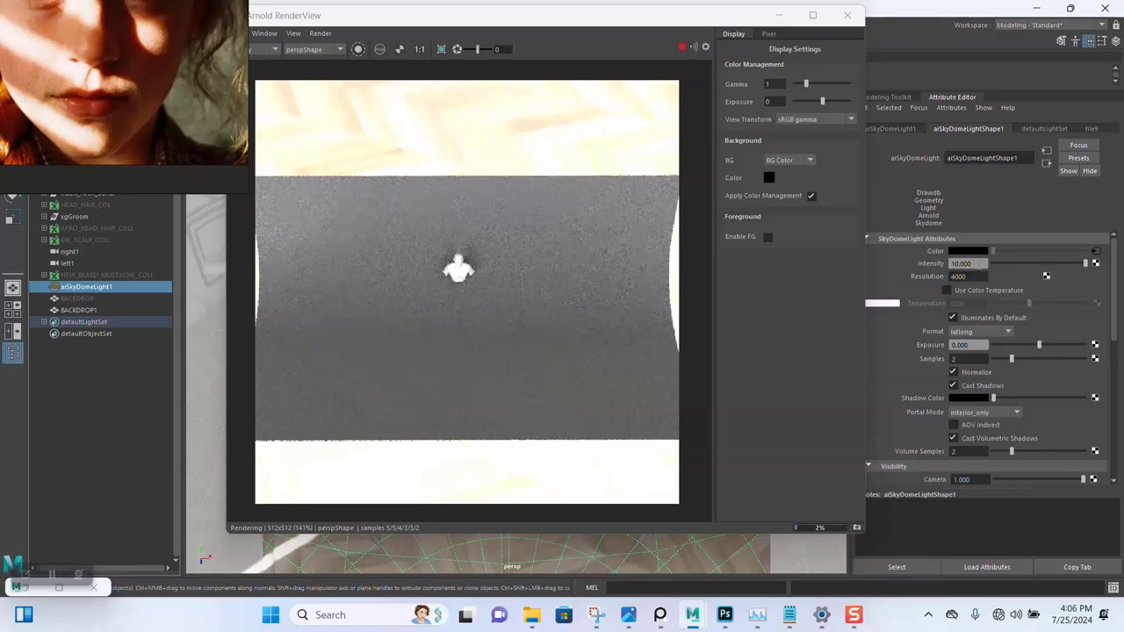
pyautogui.click(950, 263)
pyautogui.write('1')
pyautogui.press('Return')
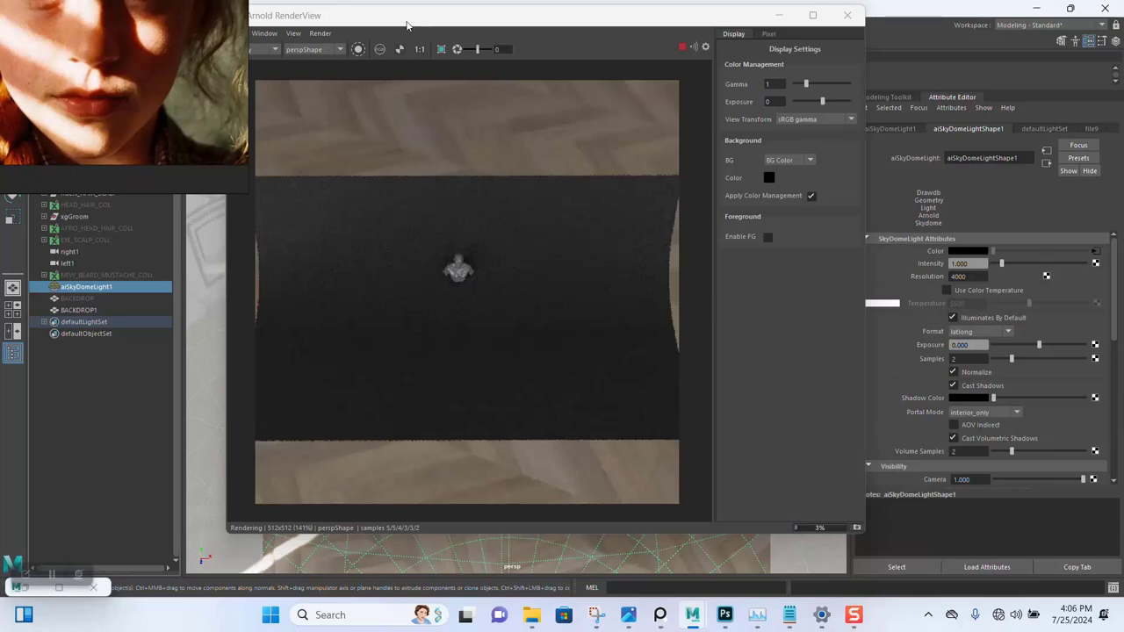
pyautogui.moveTo(400, 19); pyautogui.dragTo(685, 22)
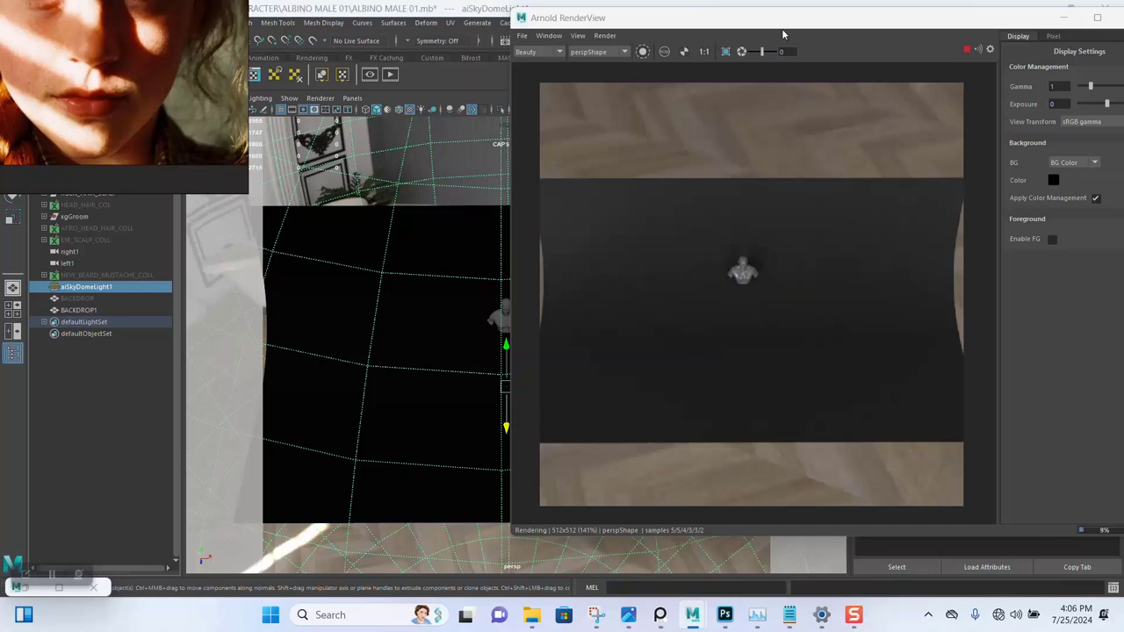
# Step: Rotate the sky dome light to change the lighting direction on the bust
pyautogui.moveTo(805, 34); pyautogui.dragTo(908, 42)
pyautogui.keyDown('alt'); pyautogui.moveTo(473, 336); pyautogui.dragTo(518, 376); pyautogui.keyUp('alt')
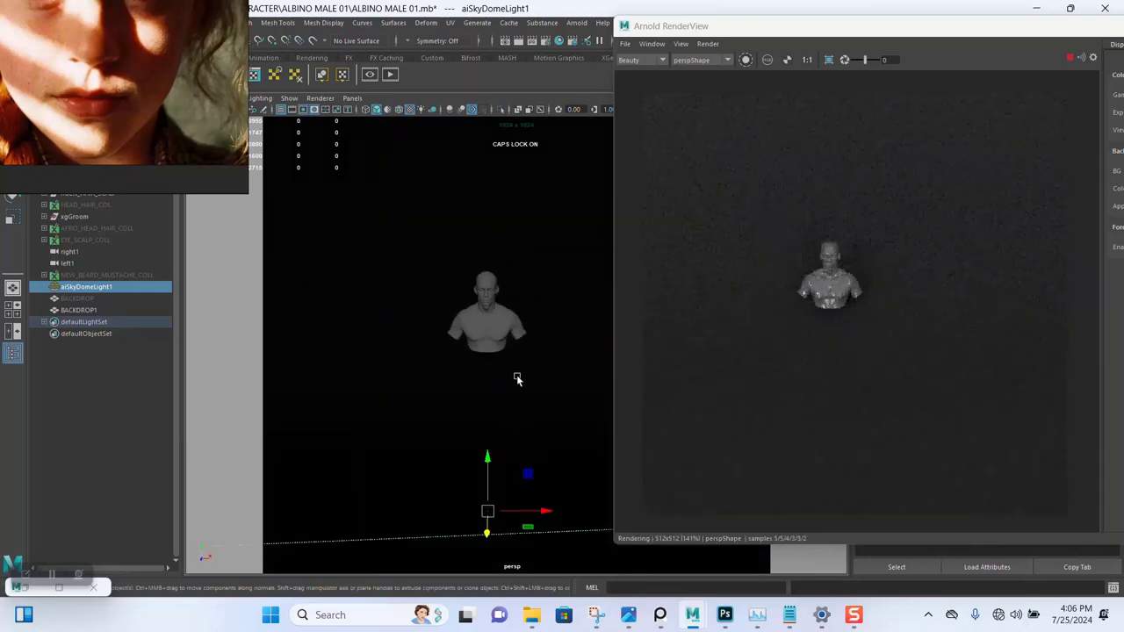
pyautogui.press('e')
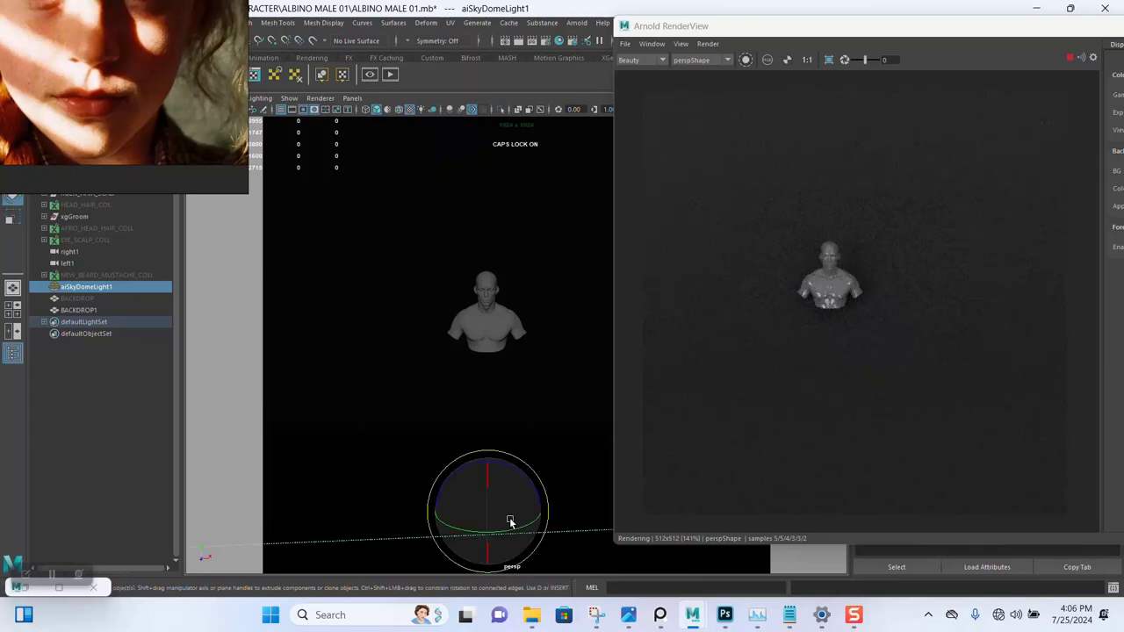
pyautogui.moveTo(510, 522); pyautogui.dragTo(512, 529)
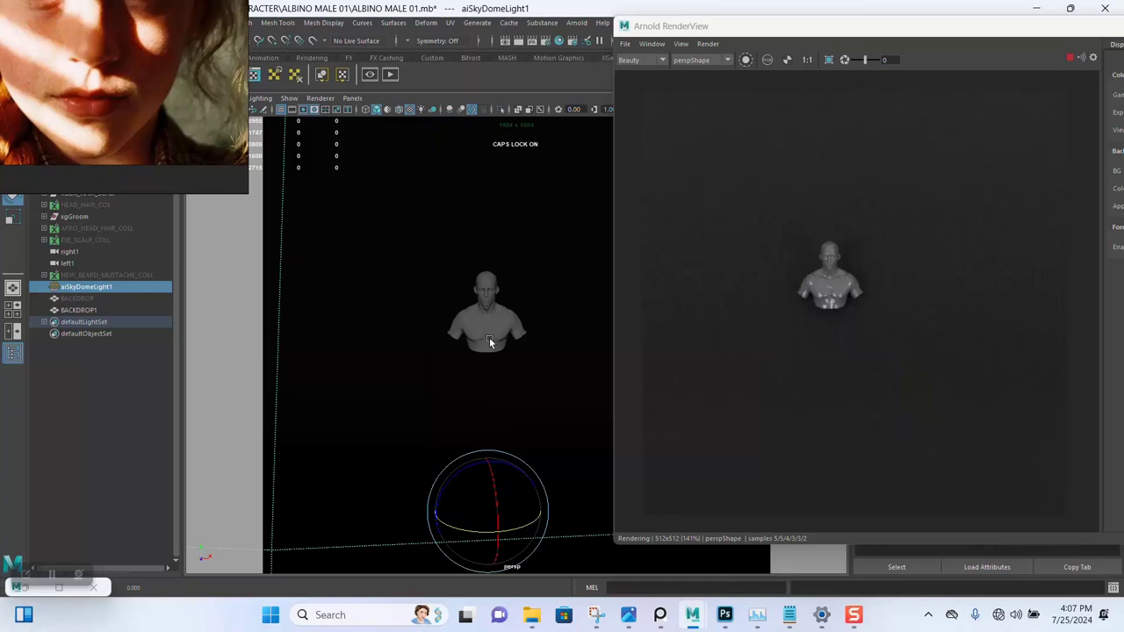
pyautogui.scroll(5, 514, 344)
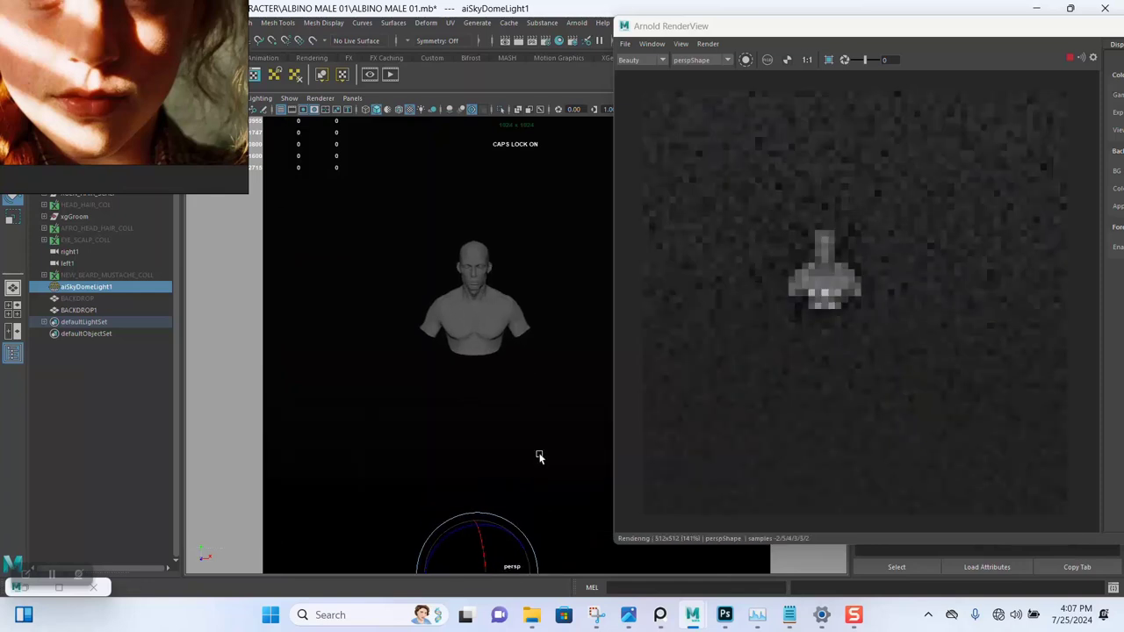
pyautogui.scroll(8, 487, 345)
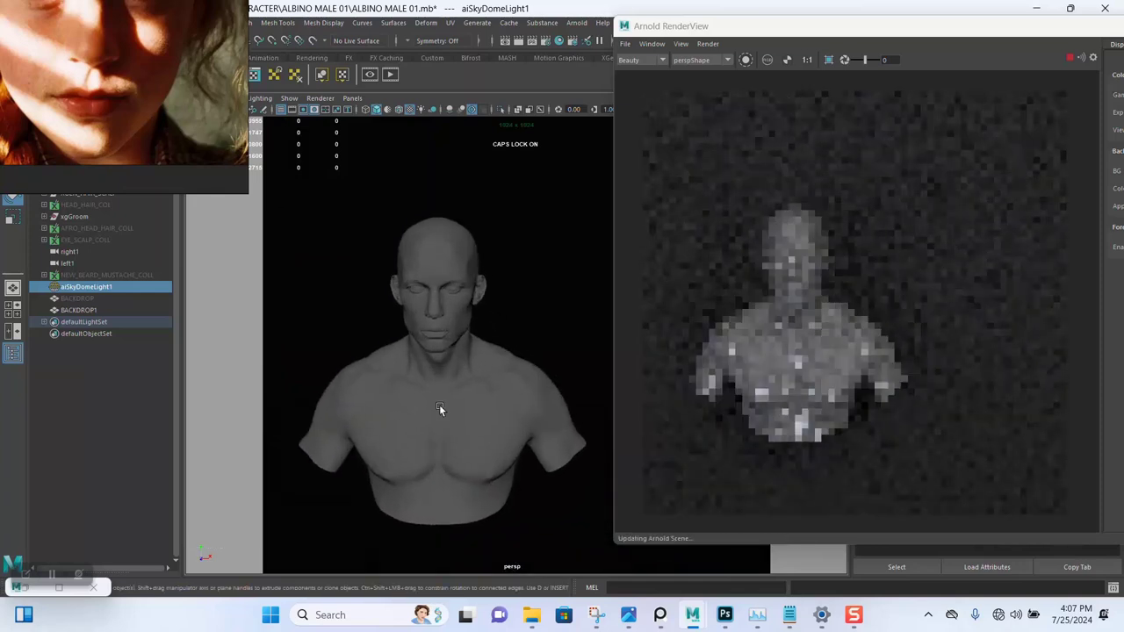
pyautogui.scroll(3, 447, 400)
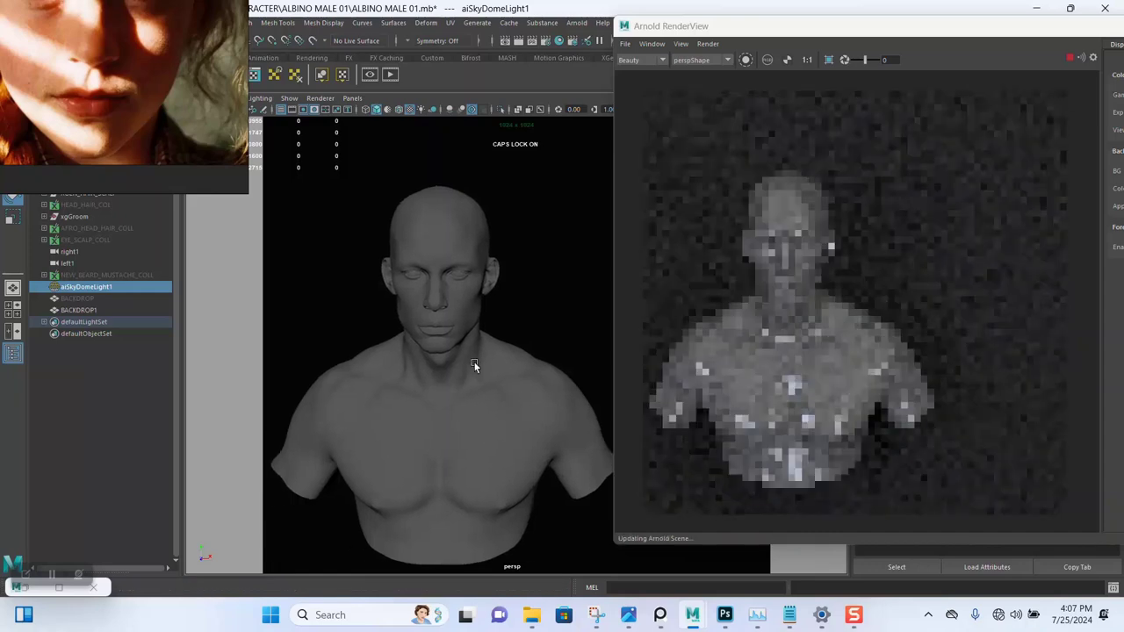
pyautogui.keyDown('alt'); pyautogui.moveTo(470, 433); pyautogui.dragTo(1054, 158); pyautogui.keyUp('alt')
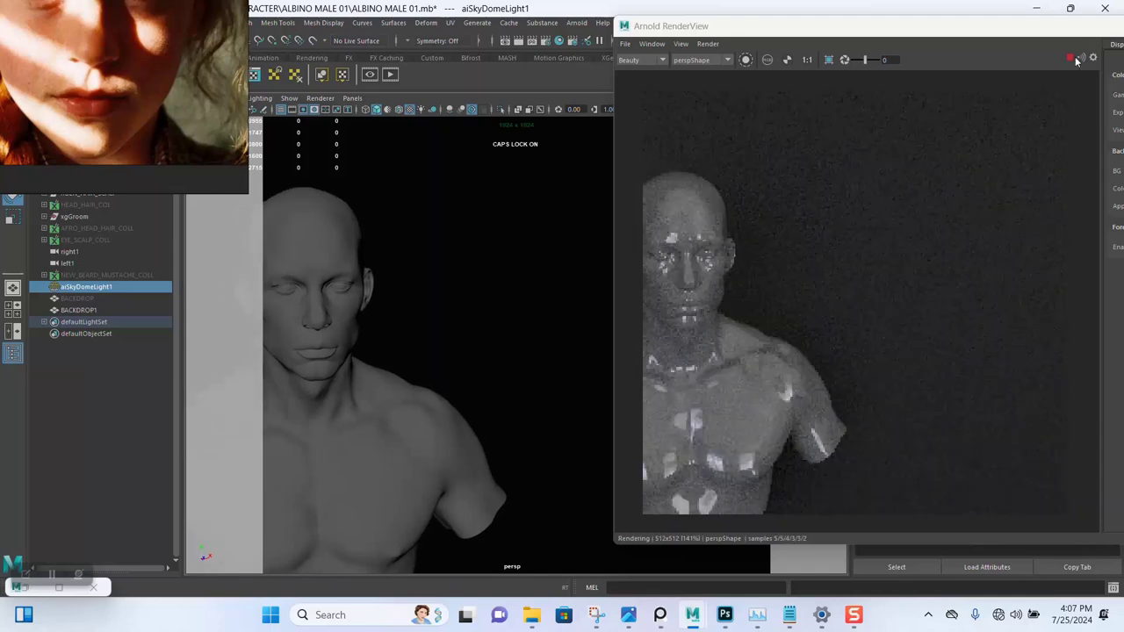
# Step: Switch the viewport to the FRONT_CAM bookmark and re-render the front close-up in RenderView
pyautogui.click(198, 98)
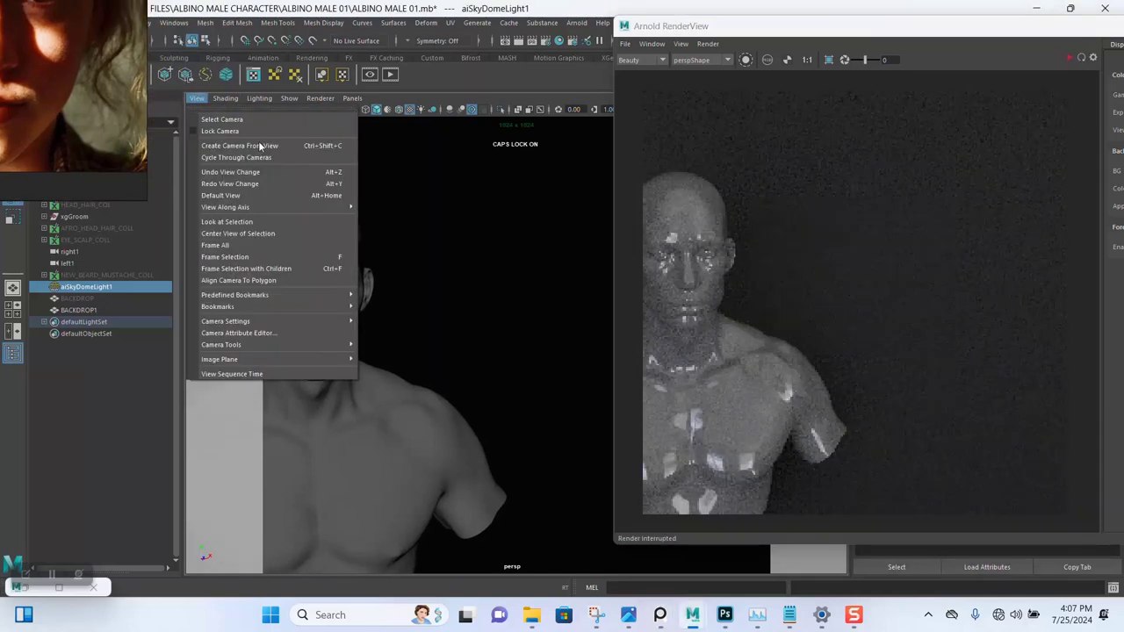
pyautogui.moveTo(291, 306)
pyautogui.click(392, 308)
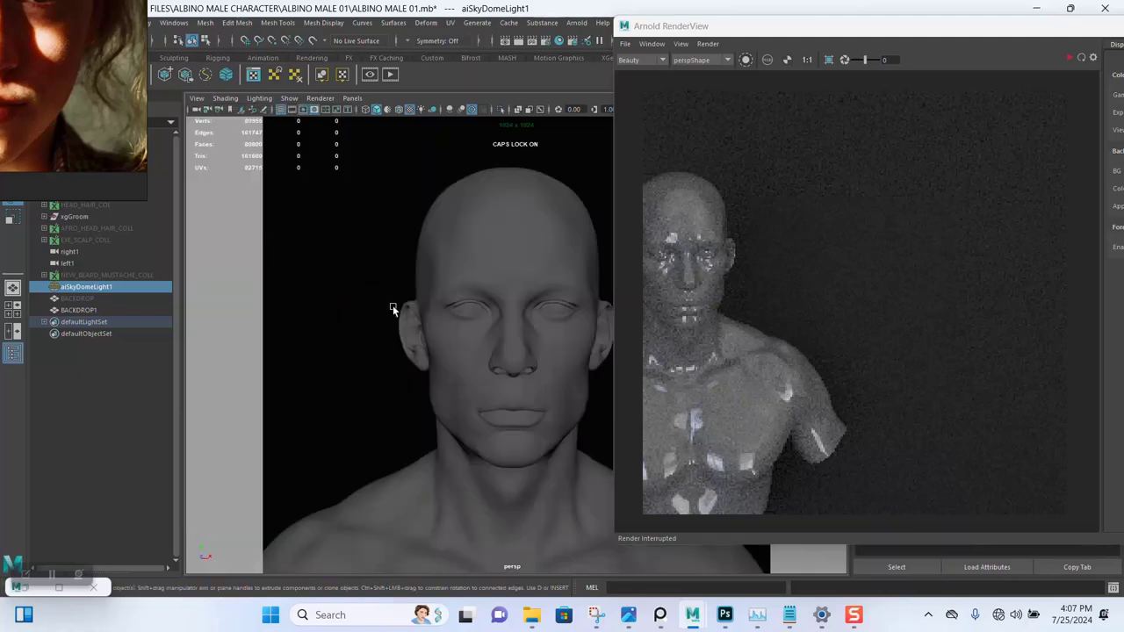
pyautogui.click(1066, 59)
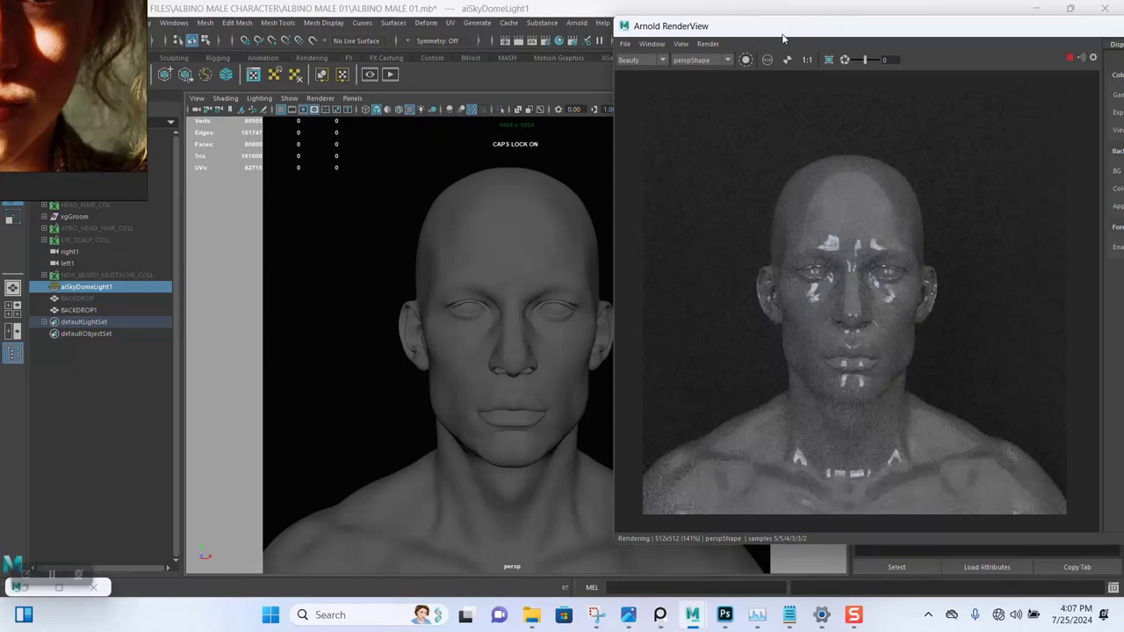
pyautogui.moveTo(781, 37); pyautogui.dragTo(173, 67)
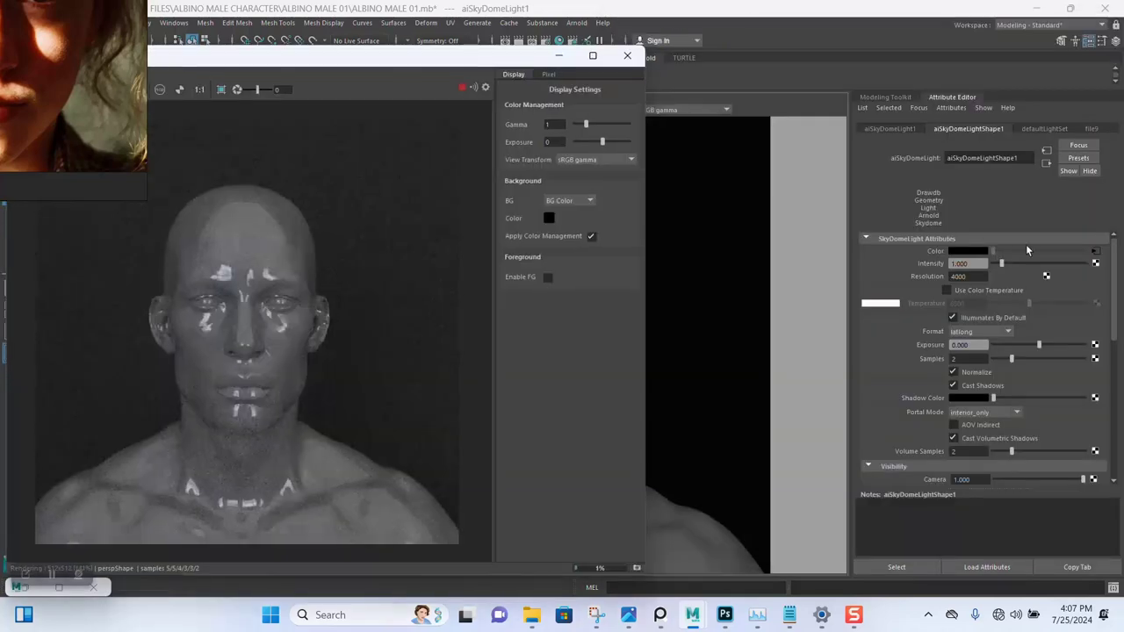
# Step: Open the dome light's file9 HDRI texture and change its Color Space from Raw to sRGB
pyautogui.click(1095, 263)
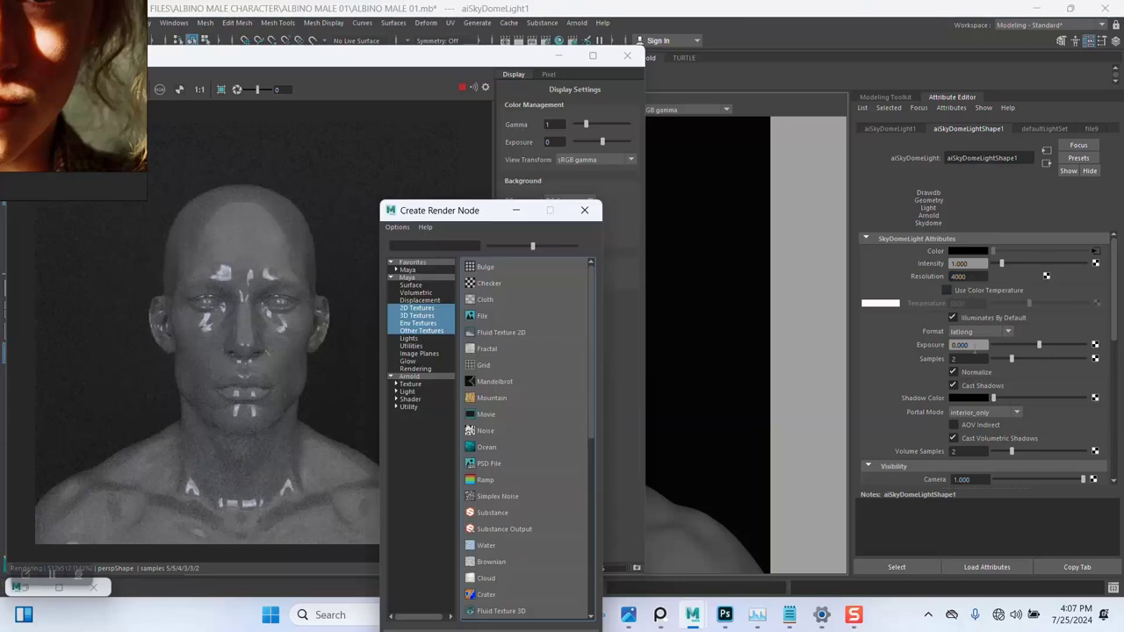
pyautogui.click(584, 209)
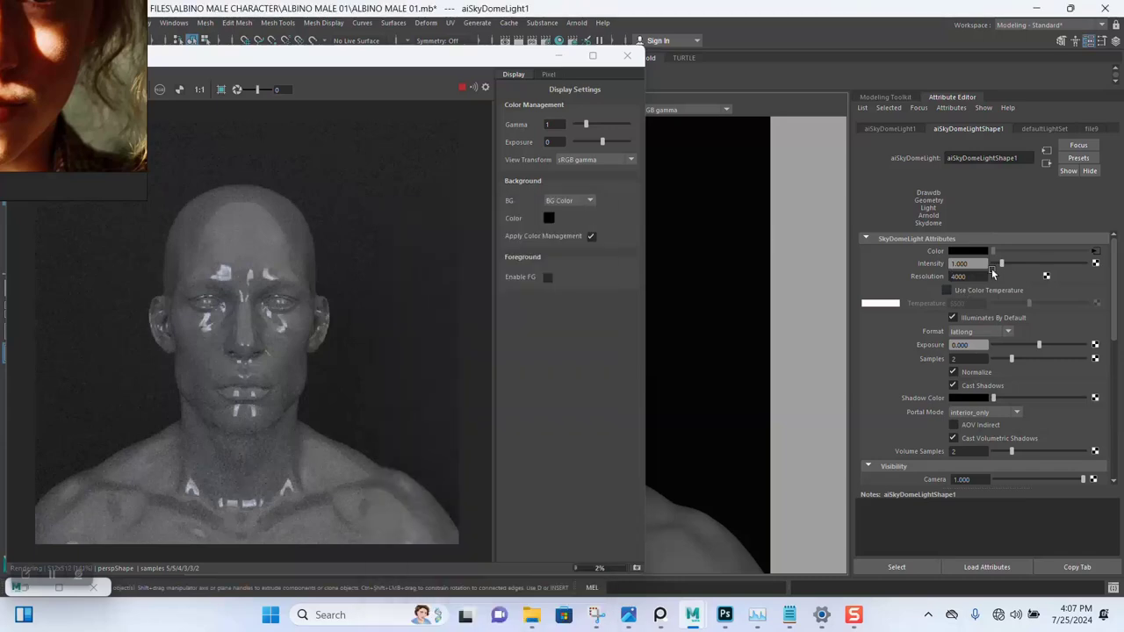
pyautogui.click(1095, 251)
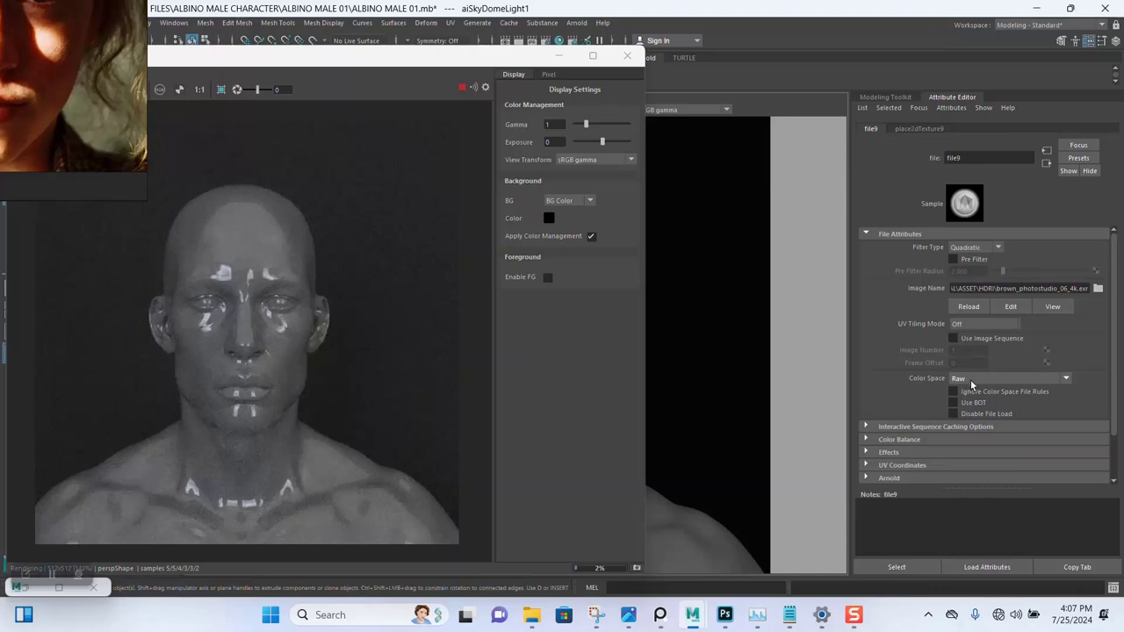
pyautogui.click(971, 381)
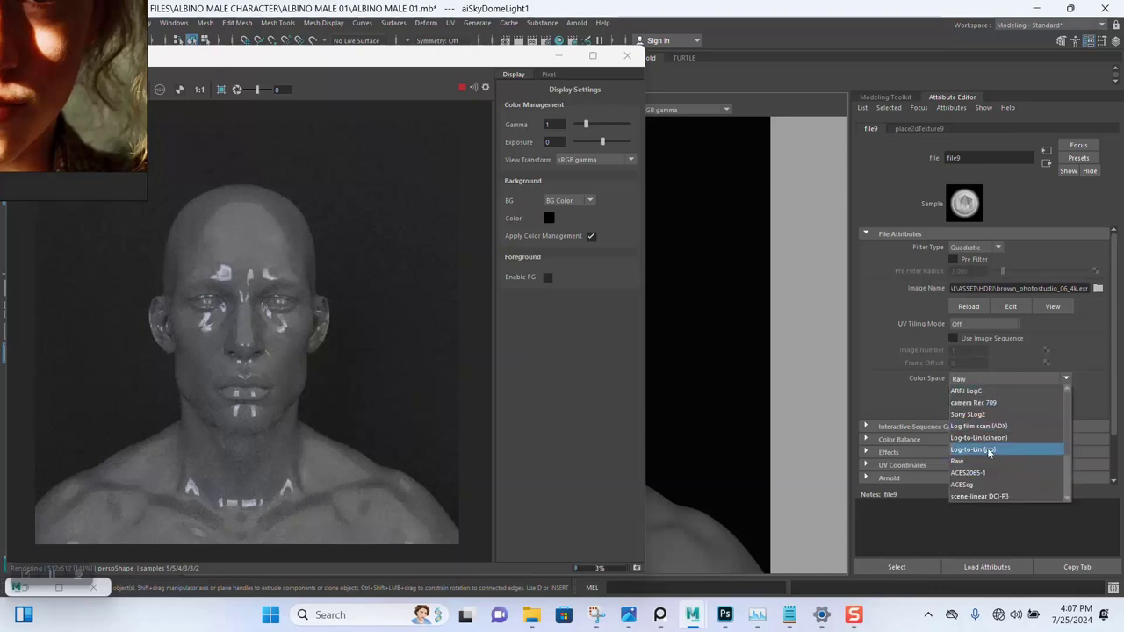
pyautogui.scroll(-2, 984, 475)
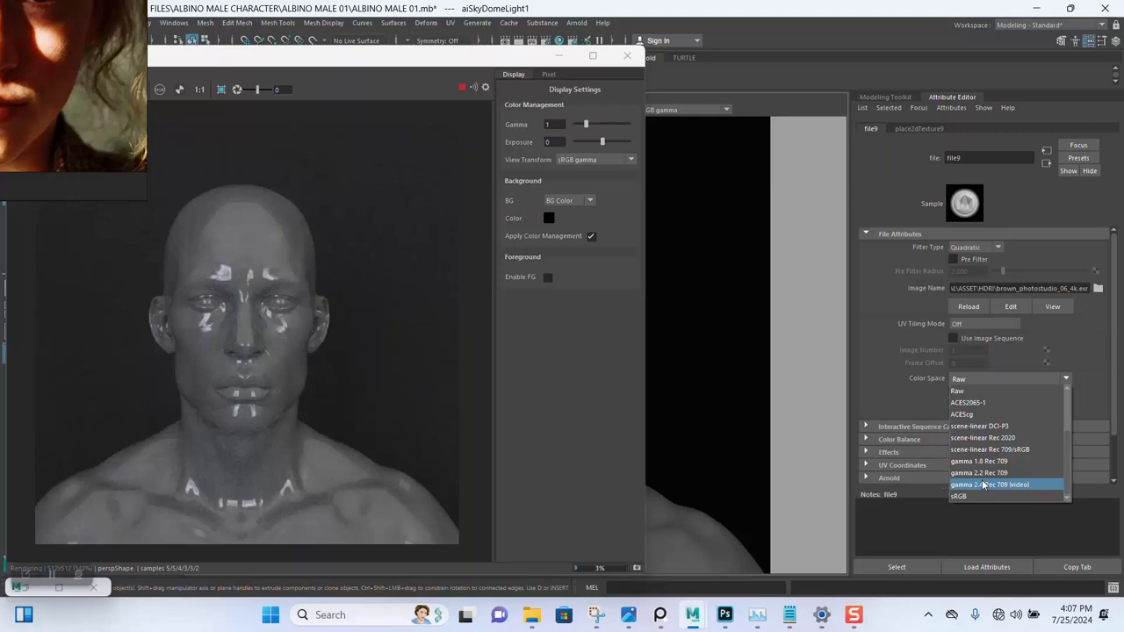
pyautogui.click(971, 497)
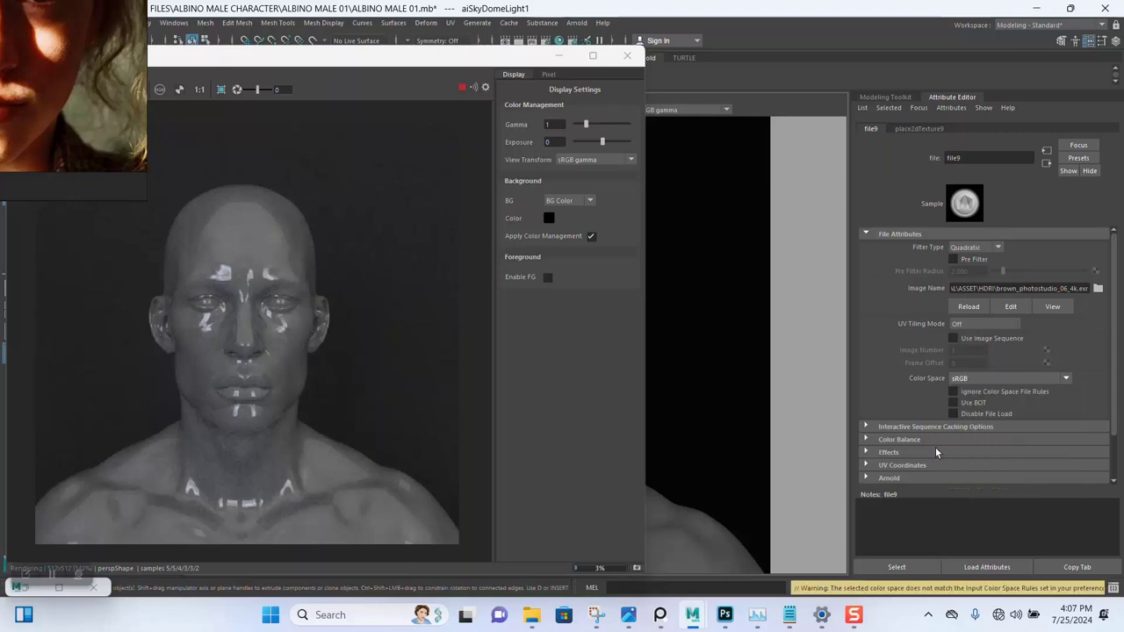
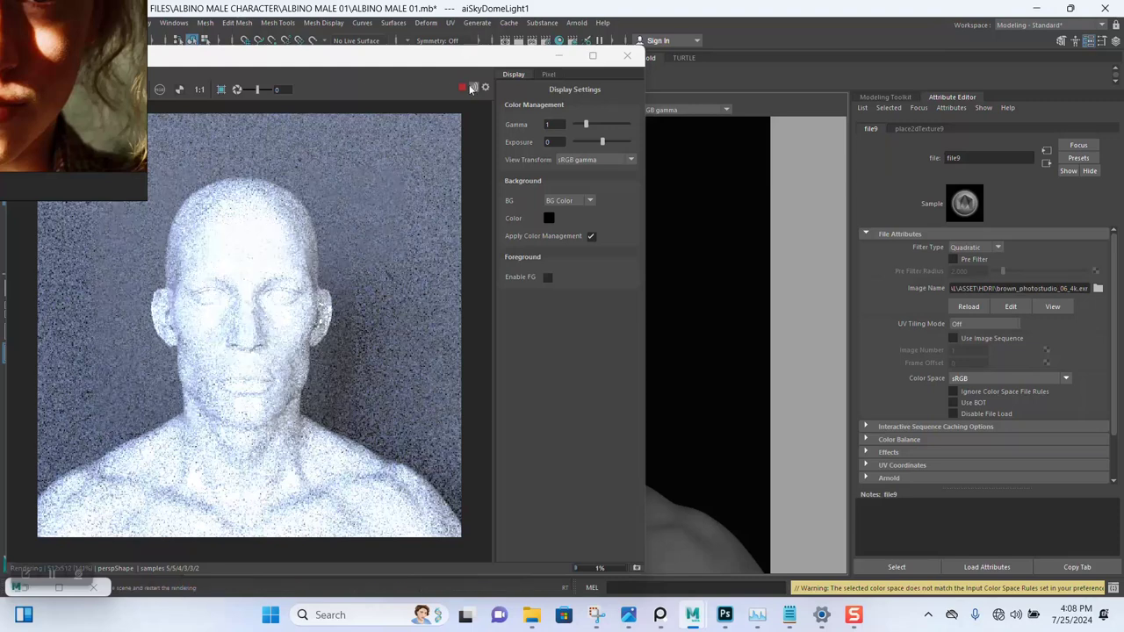
# Step: Minimize Arnold RenderView, then select aiSkyDomeLight1 and frame it in the viewport
pyautogui.click(558, 56)
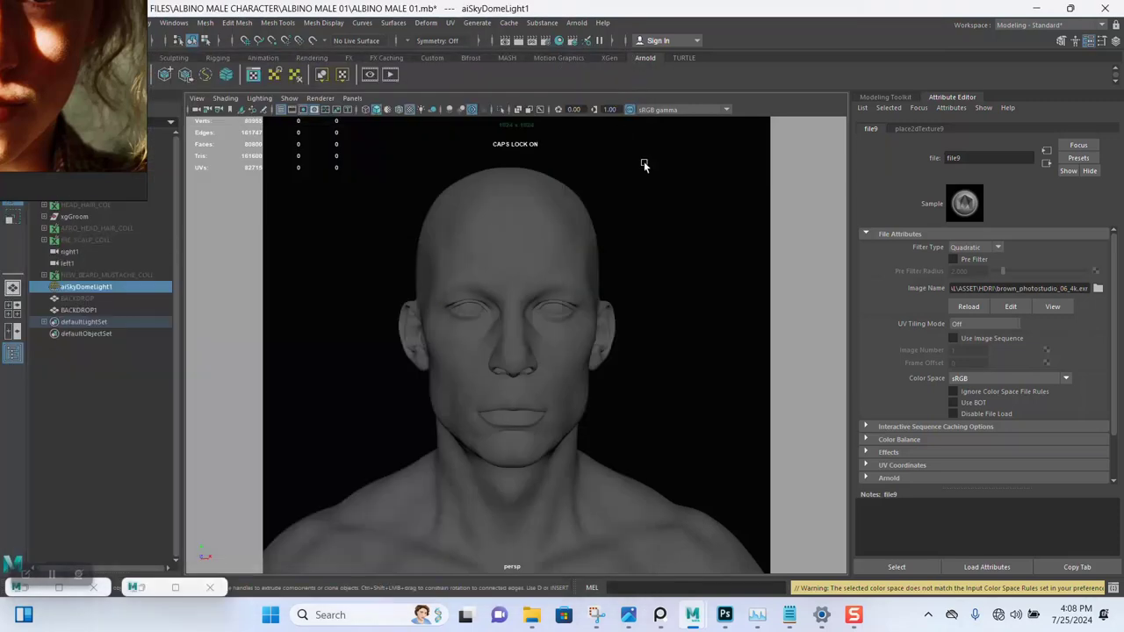
pyautogui.click(95, 277)
pyautogui.click(88, 287)
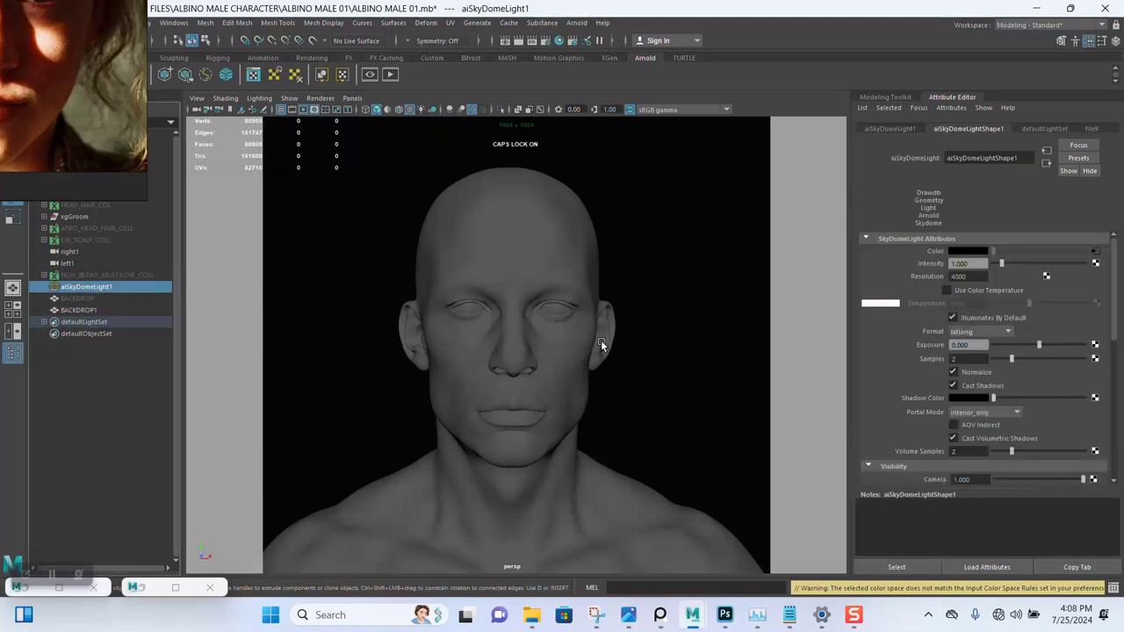
pyautogui.press('f')
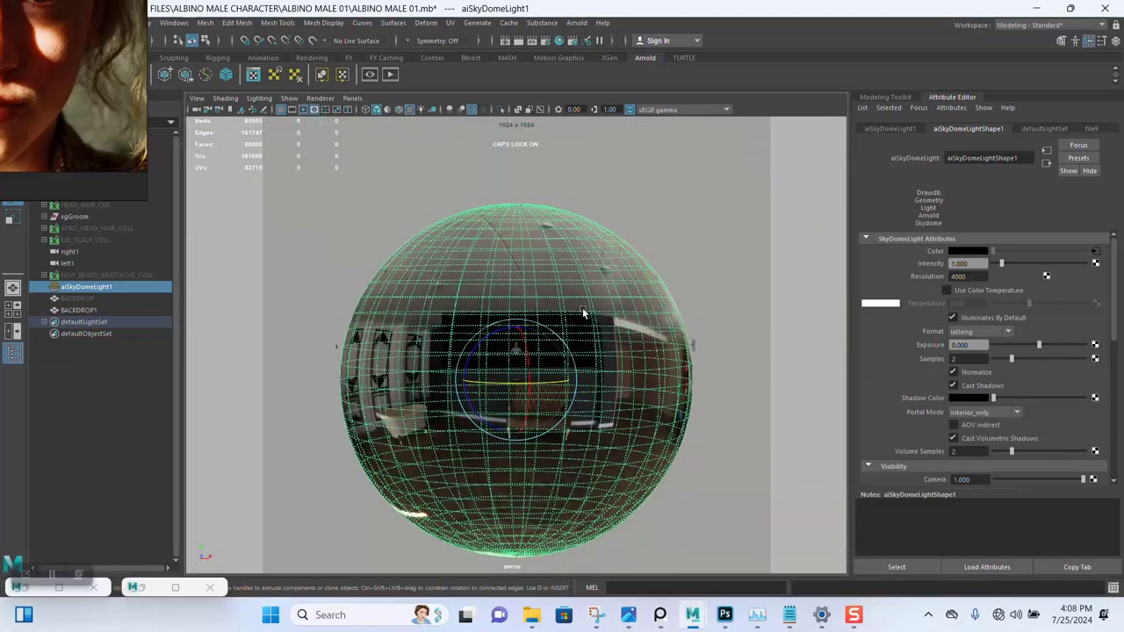
# Step: Orbit inside the sky dome to view the room HDRI, then select BACKDROP1
pyautogui.keyDown('alt'); pyautogui.moveTo(481, 275); pyautogui.dragTo(637, 282); pyautogui.keyUp('alt')
pyautogui.scroll(5, 455, 325)
pyautogui.press('capslock')
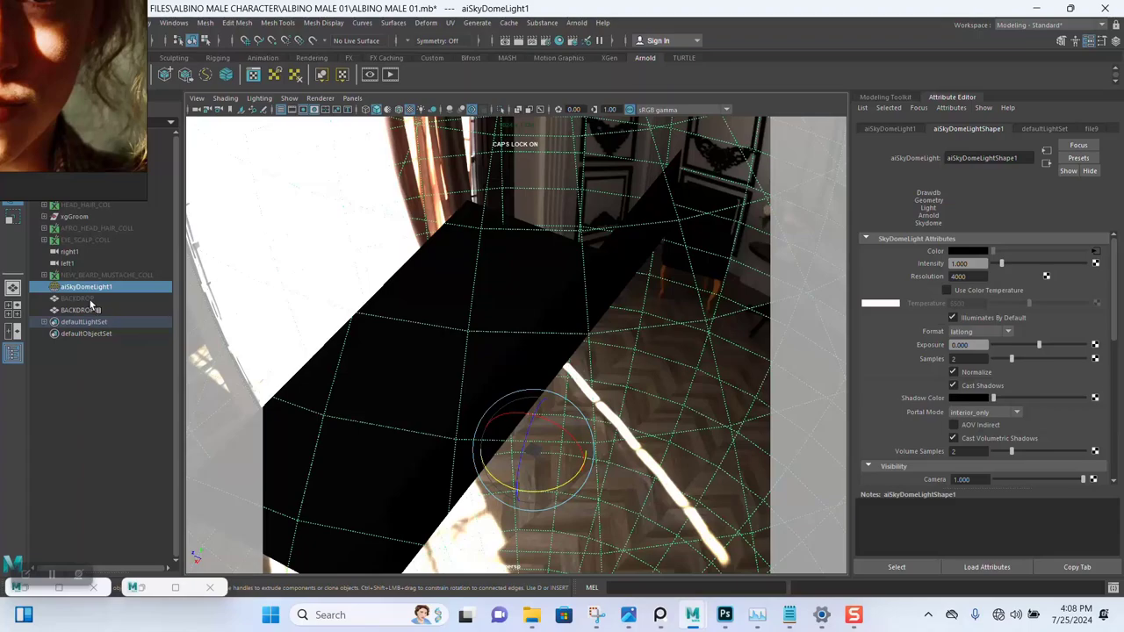
pyautogui.keyDown('alt'); pyautogui.moveTo(407, 297); pyautogui.dragTo(567, 291); pyautogui.keyUp('alt')
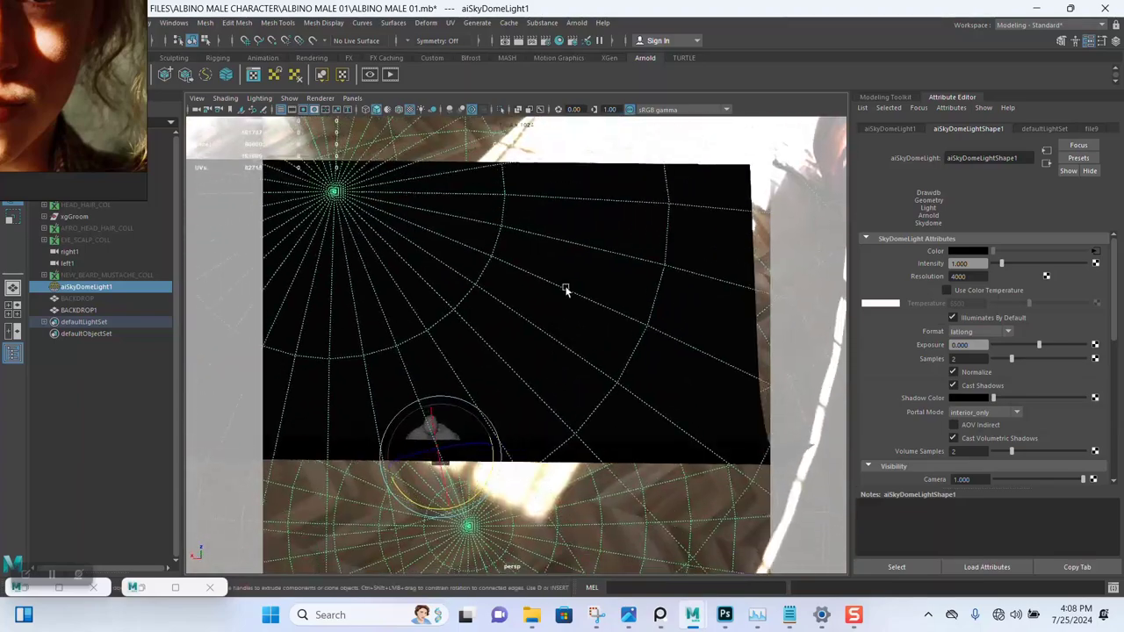
pyautogui.keyDown('alt'); pyautogui.moveTo(581, 186); pyautogui.dragTo(504, 311); pyautogui.keyUp('alt')
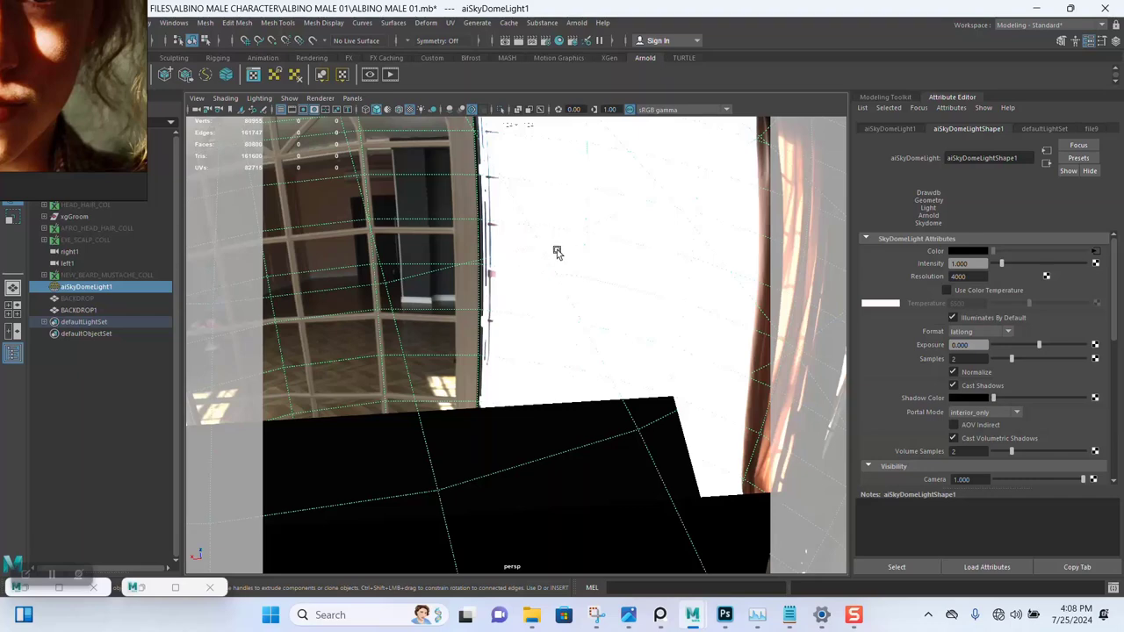
pyautogui.click(81, 310)
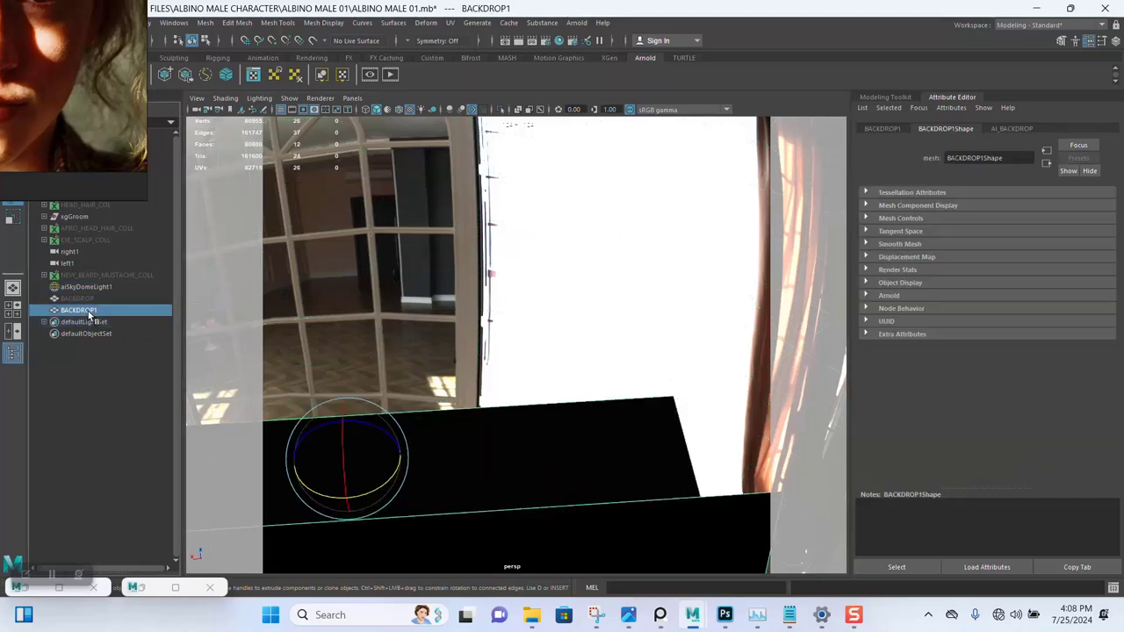
# Step: Hide BACKDROP1, unhide the curved BACKDROP, and assign it the existing AI_BACKDROP material
pyautogui.hotkey('ctrl', 'h')
pyautogui.click(79, 299)
pyautogui.hotkey('shift', 'h')
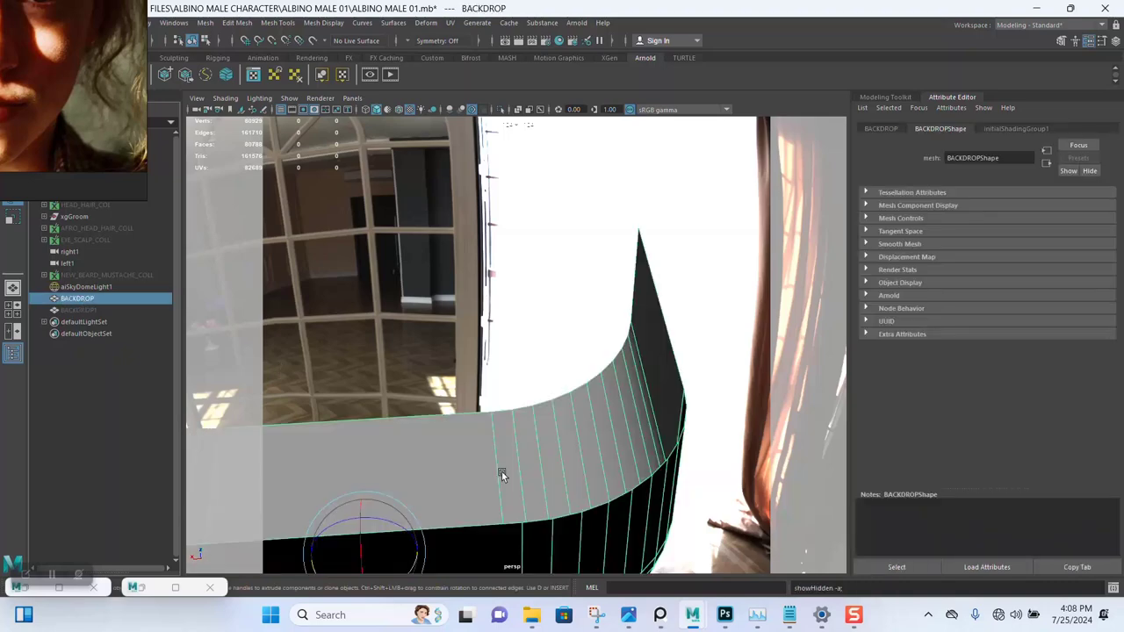
pyautogui.moveTo(529, 466); pyautogui.dragTo(623, 272, button='right')
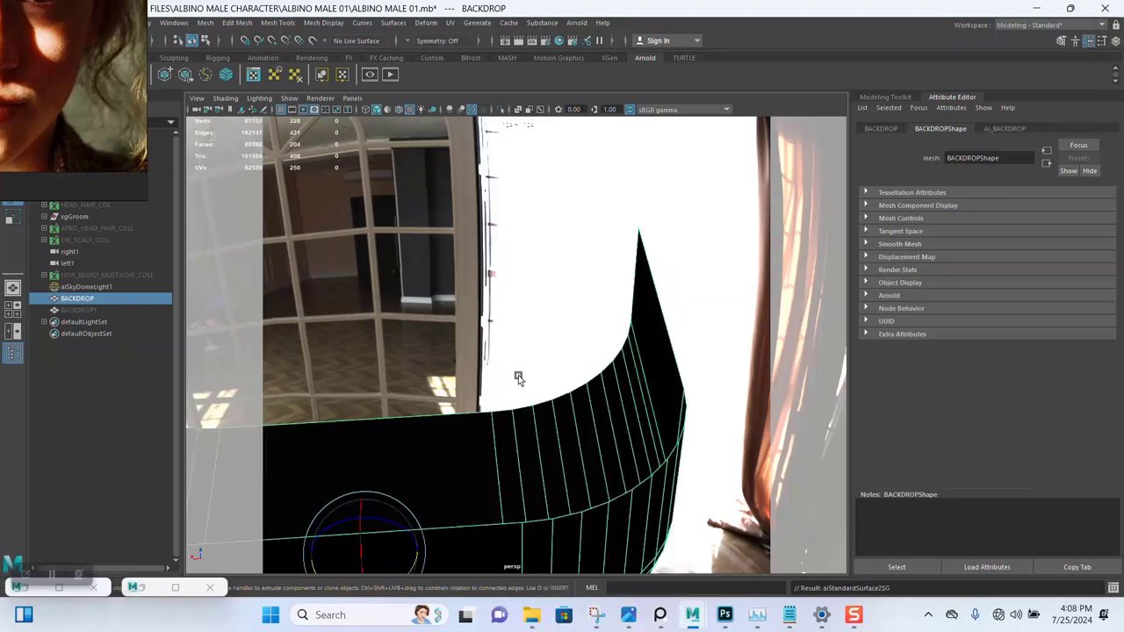
pyautogui.keyDown('alt'); pyautogui.moveTo(519, 376); pyautogui.dragTo(620, 321); pyautogui.keyUp('alt')
# Step: Switch the view to the FRONT_CAM bookmark and restore the Arnold RenderView
pyautogui.click(197, 98)
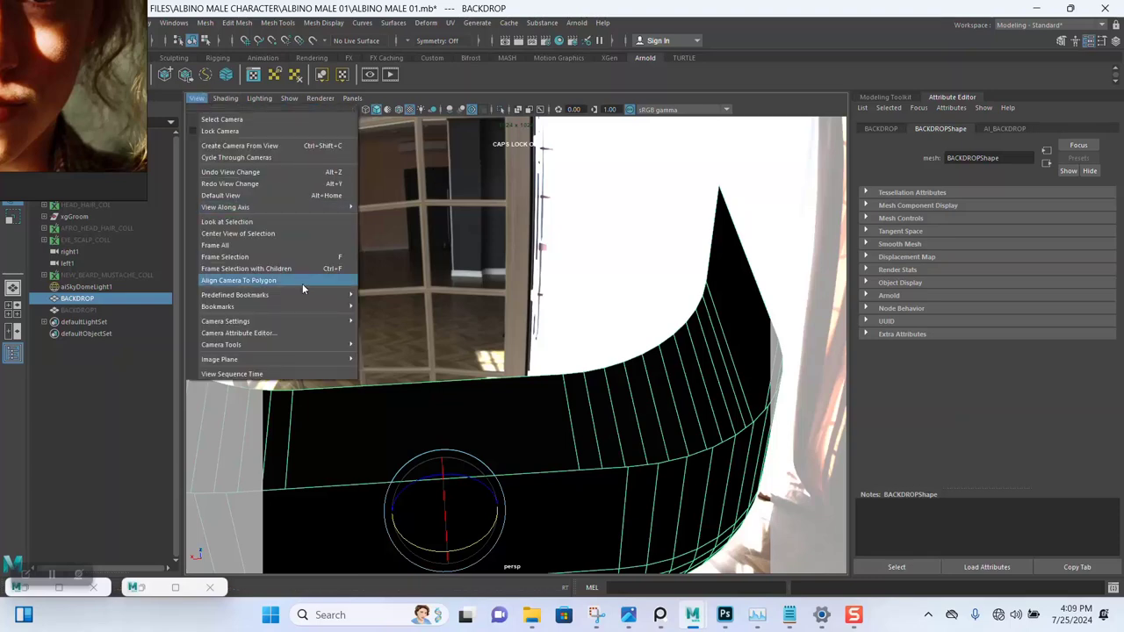
pyautogui.moveTo(263, 307)
pyautogui.click(380, 307)
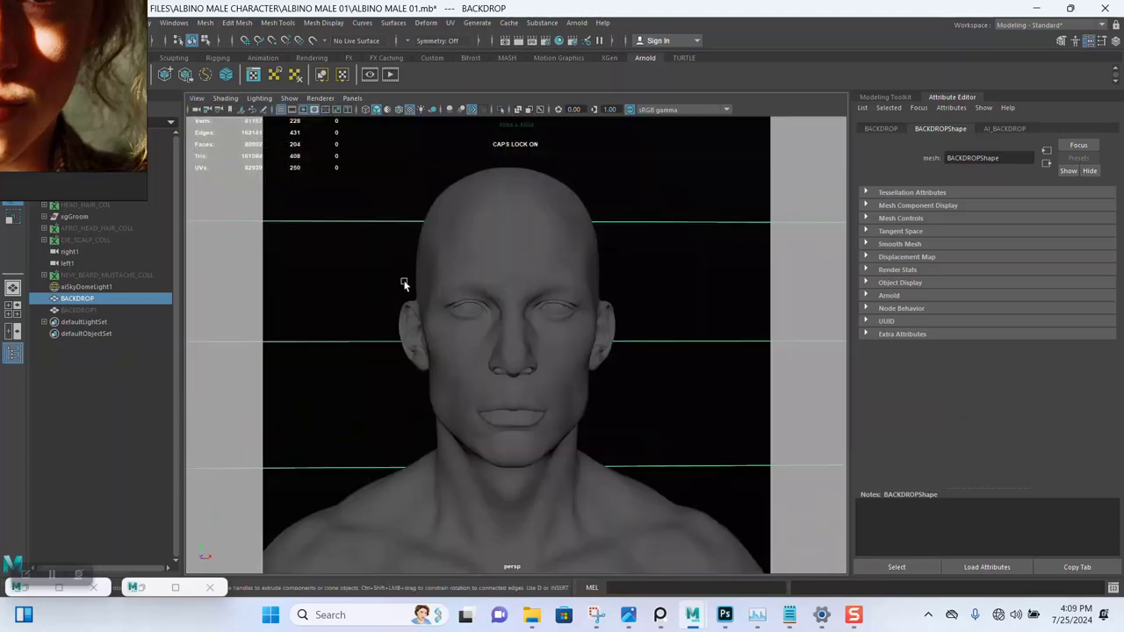
pyautogui.click(175, 588)
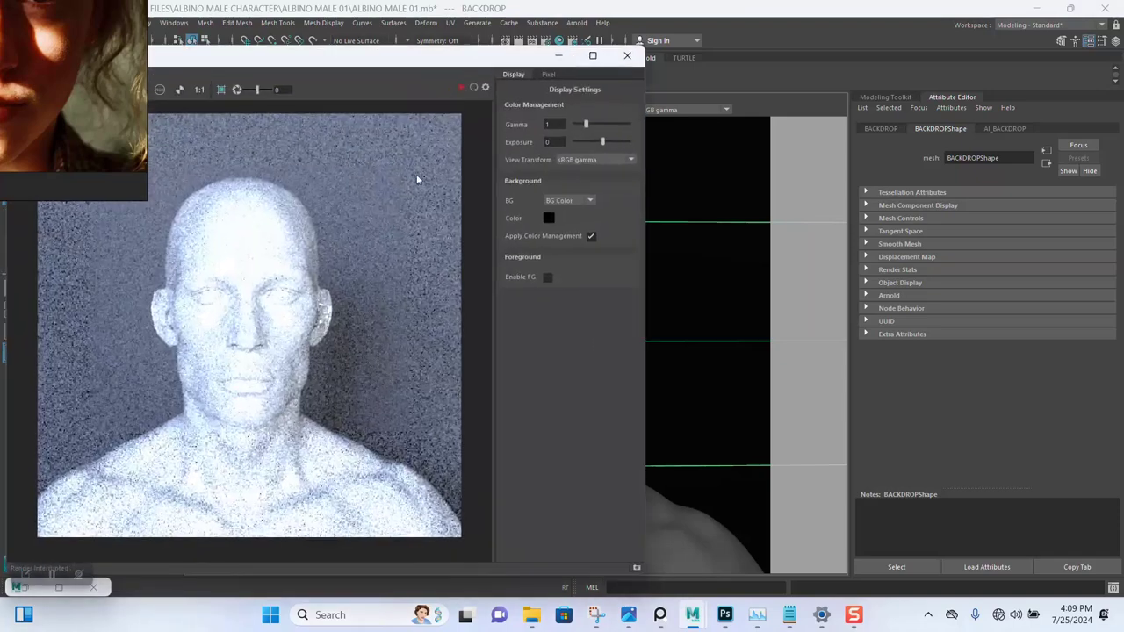
# Step: Re-render the bust against the new backdrop and show the AI_BACKDROP material settings
pyautogui.click(461, 88)
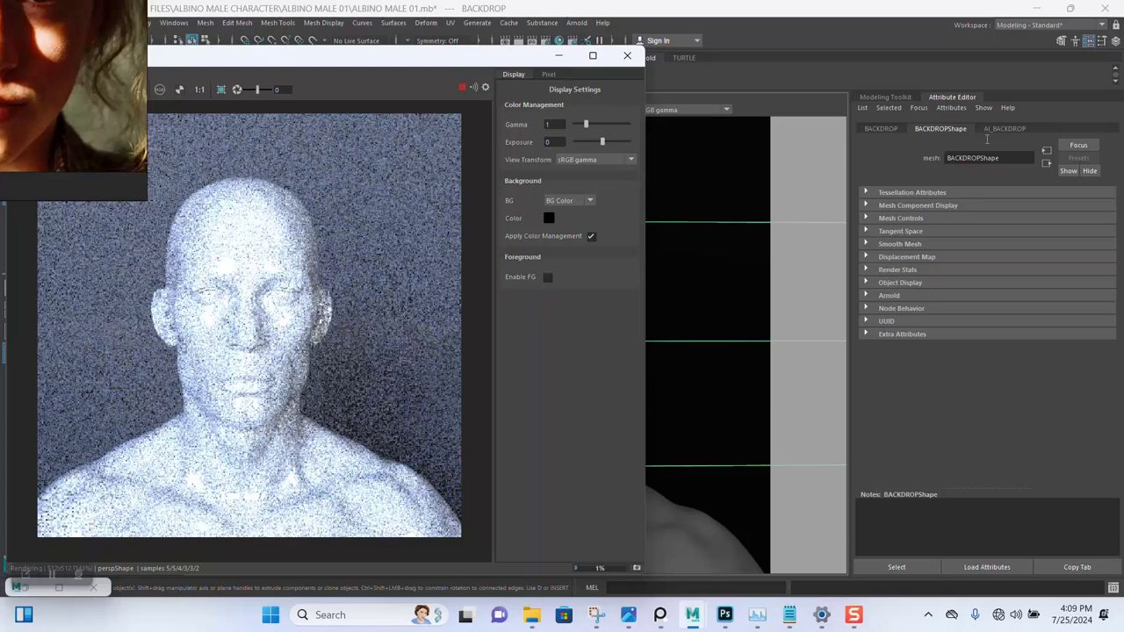
pyautogui.click(1003, 129)
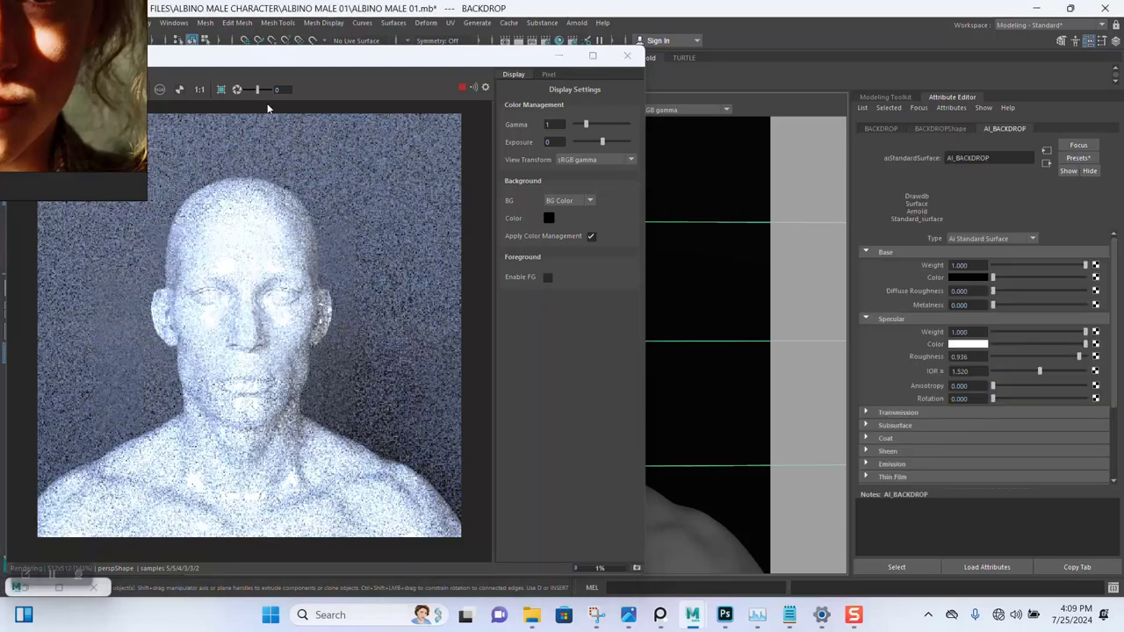
pyautogui.moveTo(276, 60); pyautogui.dragTo(588, 47)
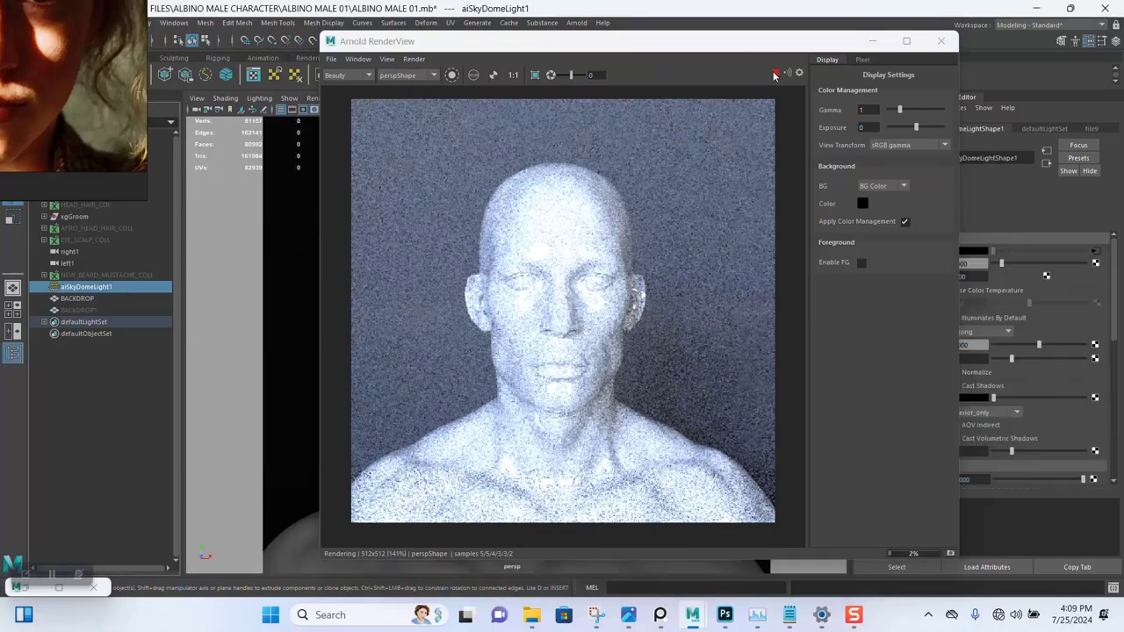
# Step: Set the sky dome light intensity to 0.5, then select BACKDROP
pyautogui.moveTo(746, 49); pyautogui.dragTo(540, 54)
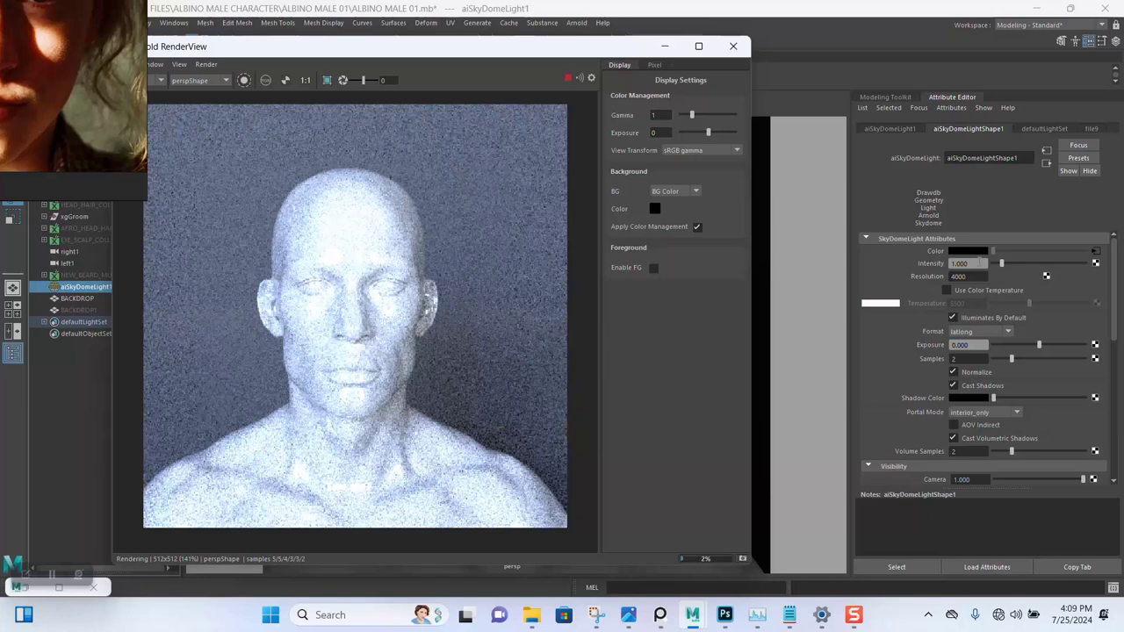
pyautogui.click(966, 264)
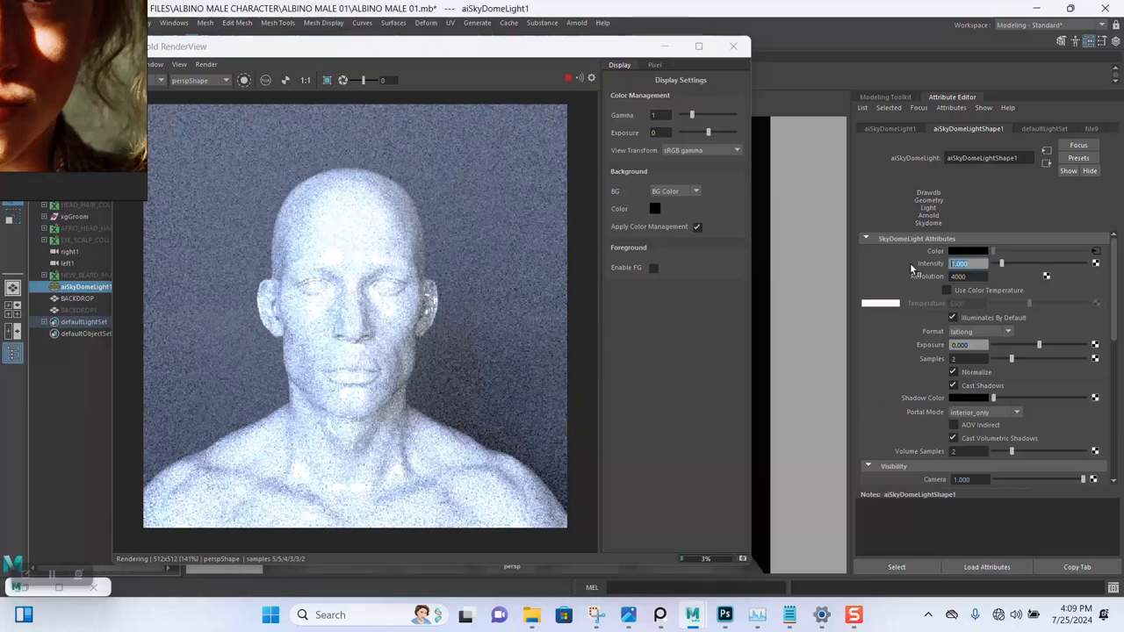
pyautogui.write('0.5')
pyautogui.press('Return')
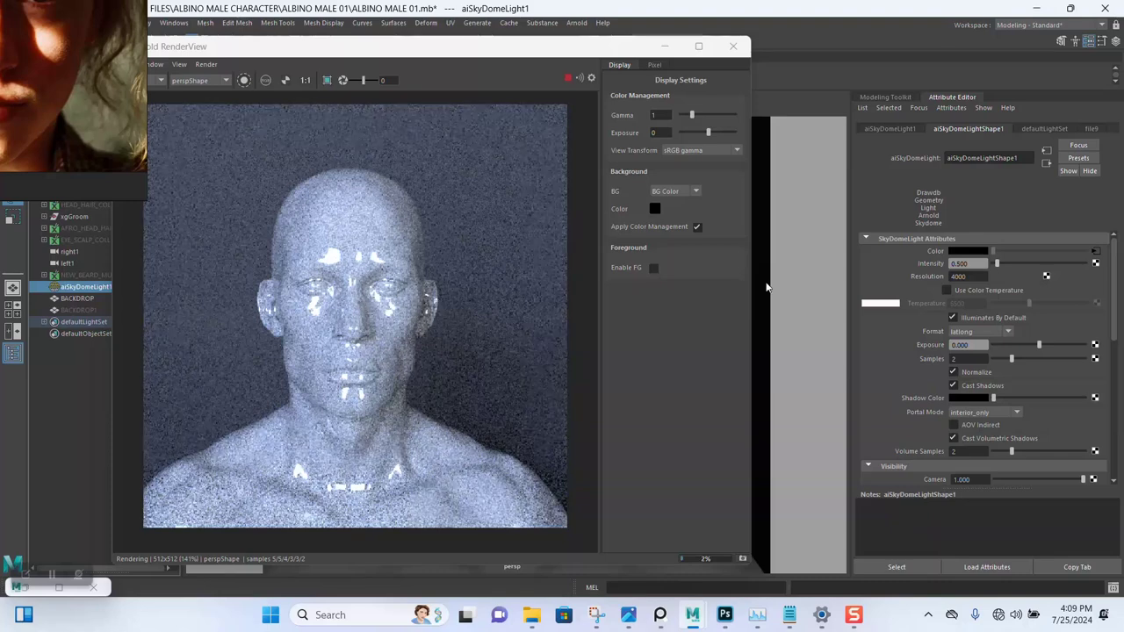
pyautogui.click(77, 299)
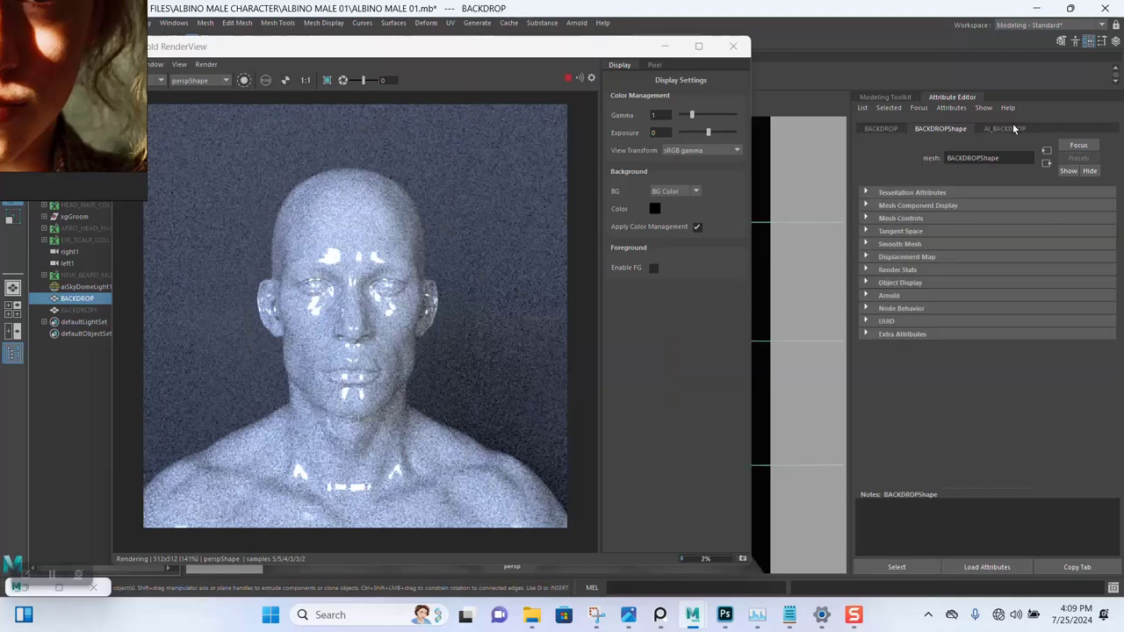
# Step: Show AI_BACKDROP settings, minimize the render view, and switch to Photoshop to view the HDRI
pyautogui.click(1010, 128)
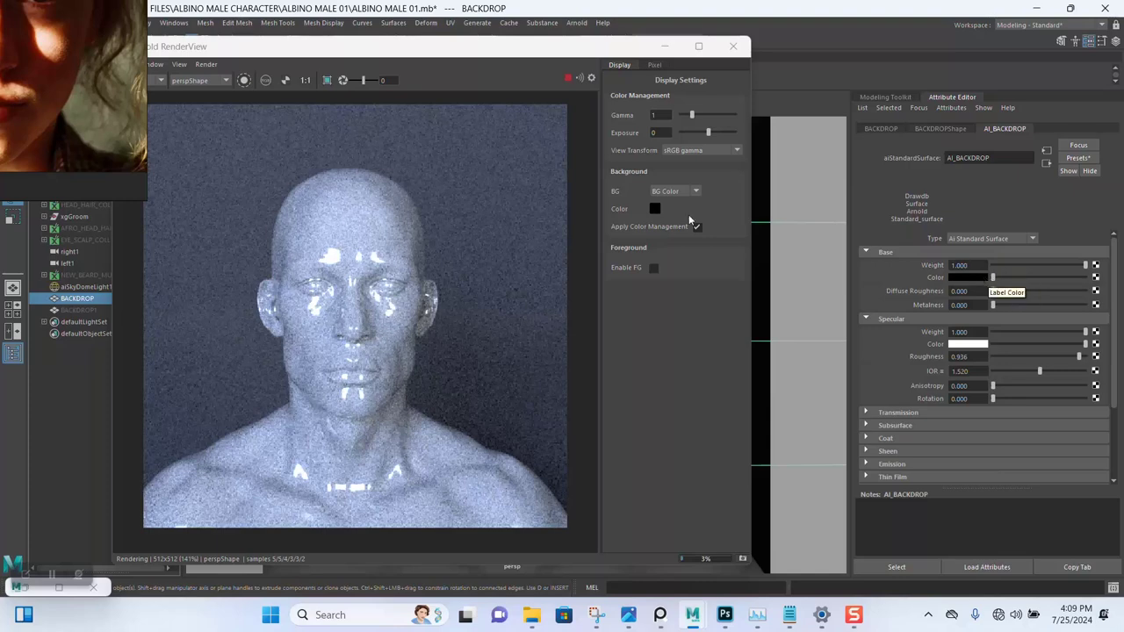
pyautogui.click(663, 48)
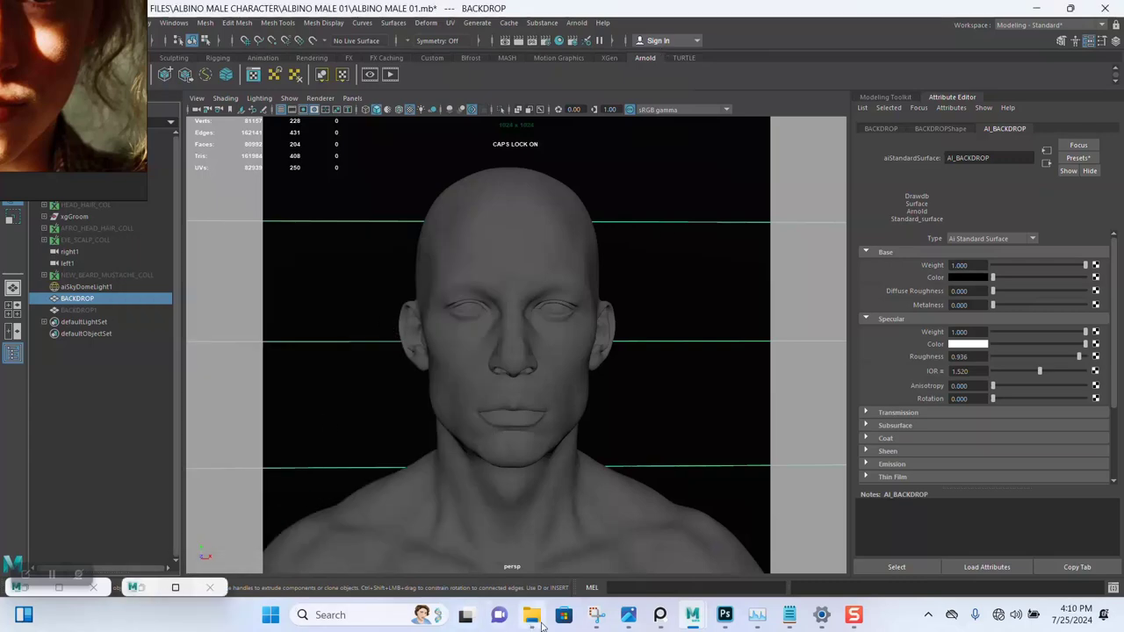
pyautogui.click(724, 615)
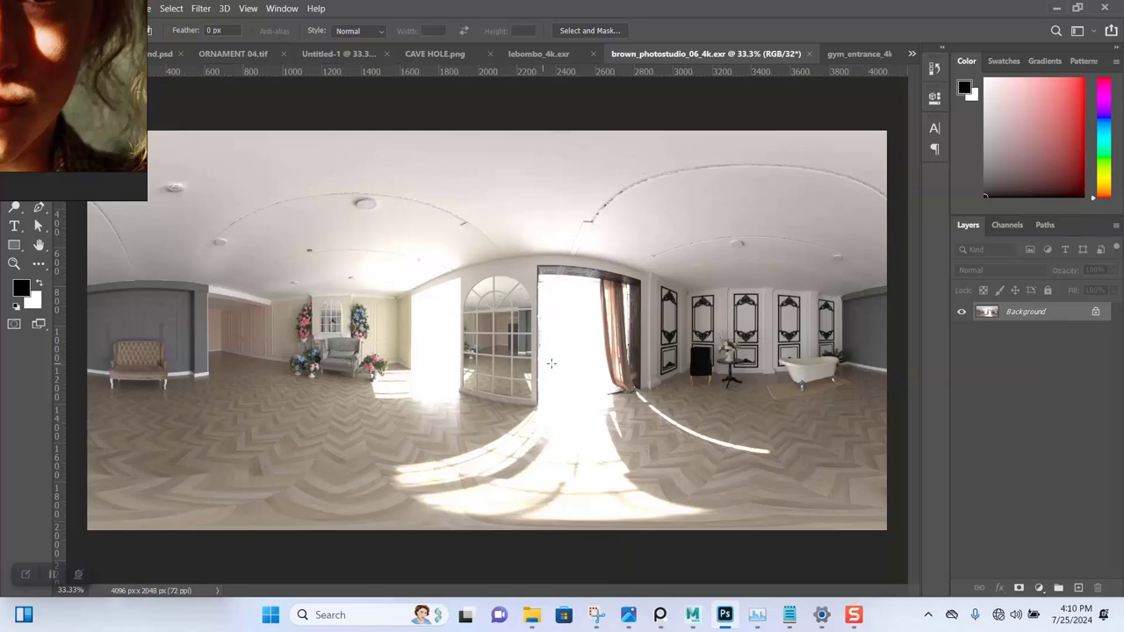
# Step: Leave Photoshop and bring the Arnold RenderView back in Maya
pyautogui.click(1056, 7)
pyautogui.click(174, 587)
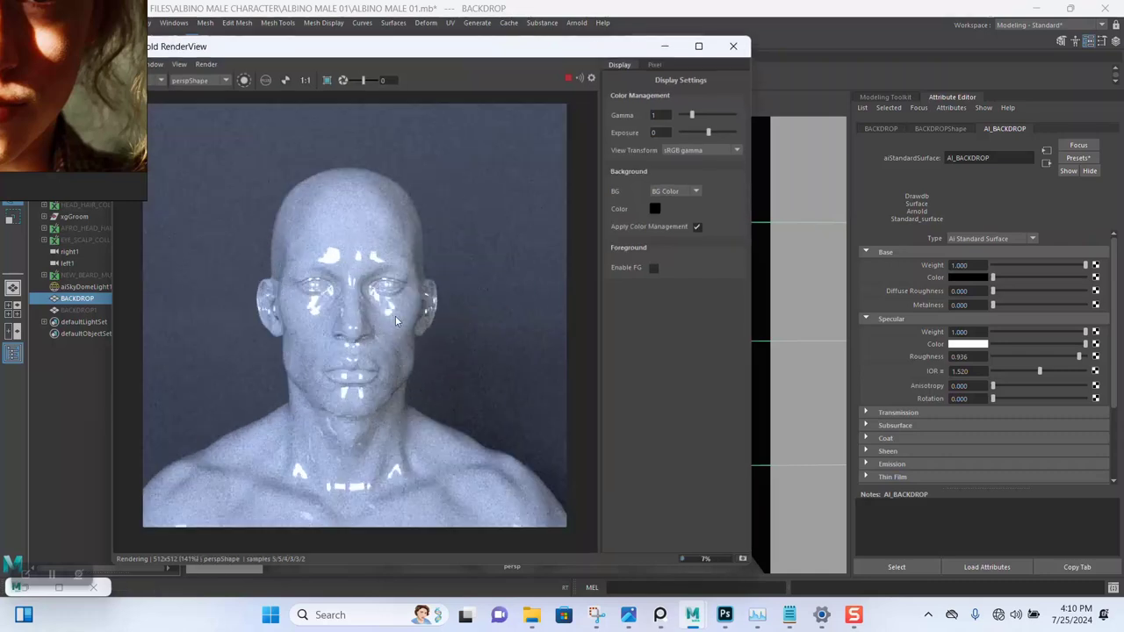
# Step: Set the sky dome HDRI texture's colour space to Raw and show aiSkyDomeLightShape1 attributes
pyautogui.click(74, 287)
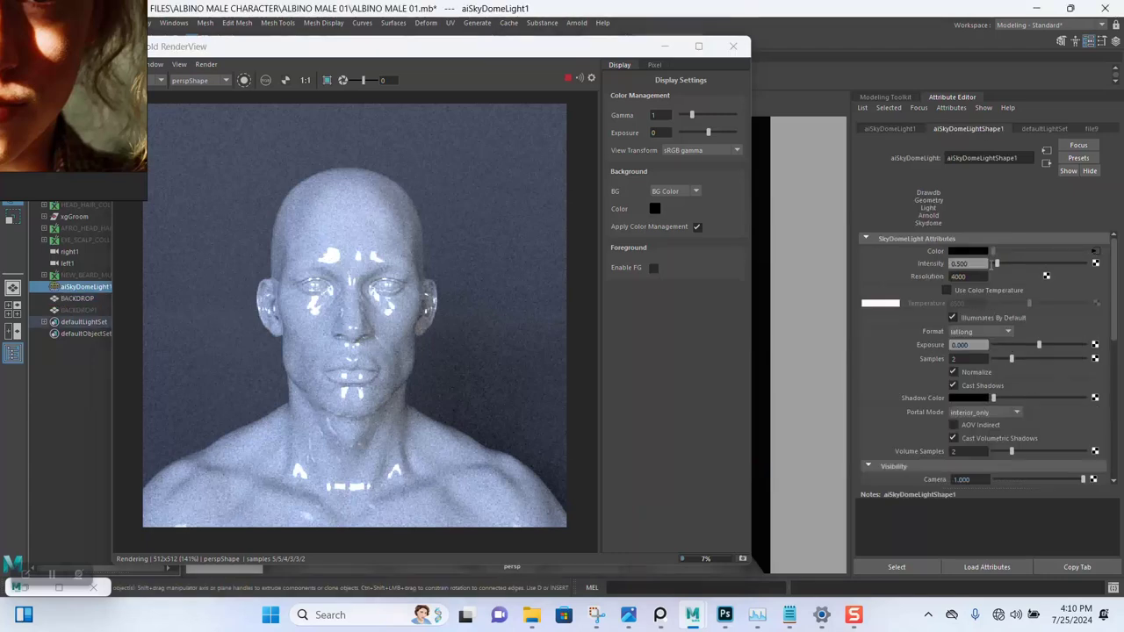
pyautogui.click(1094, 252)
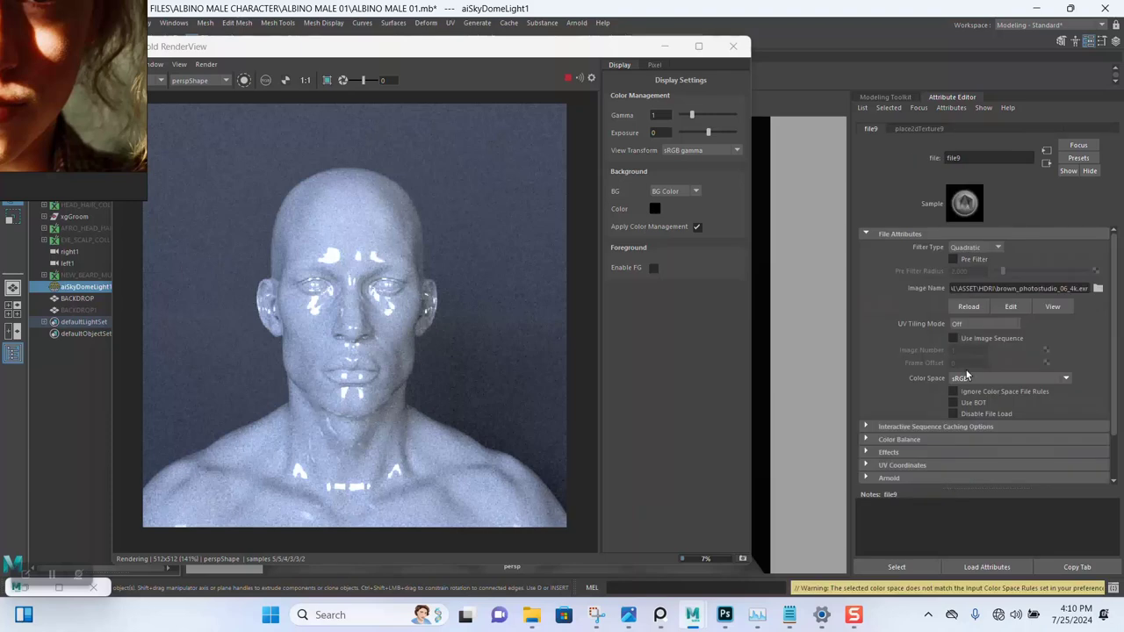
pyautogui.click(969, 381)
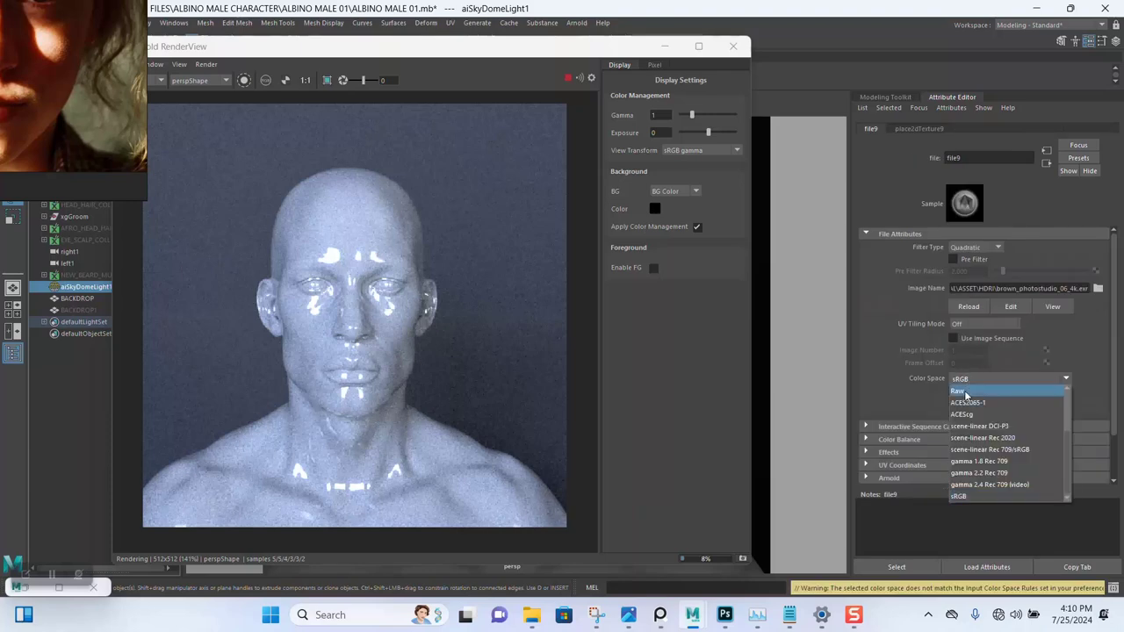
pyautogui.click(959, 391)
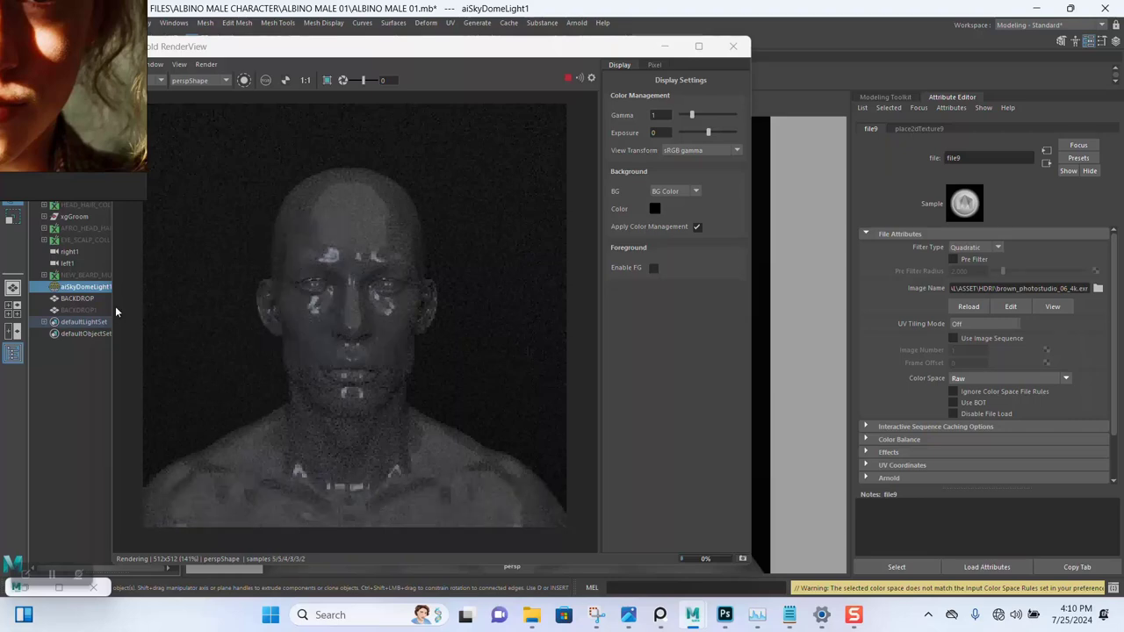
pyautogui.click(77, 298)
pyautogui.click(81, 287)
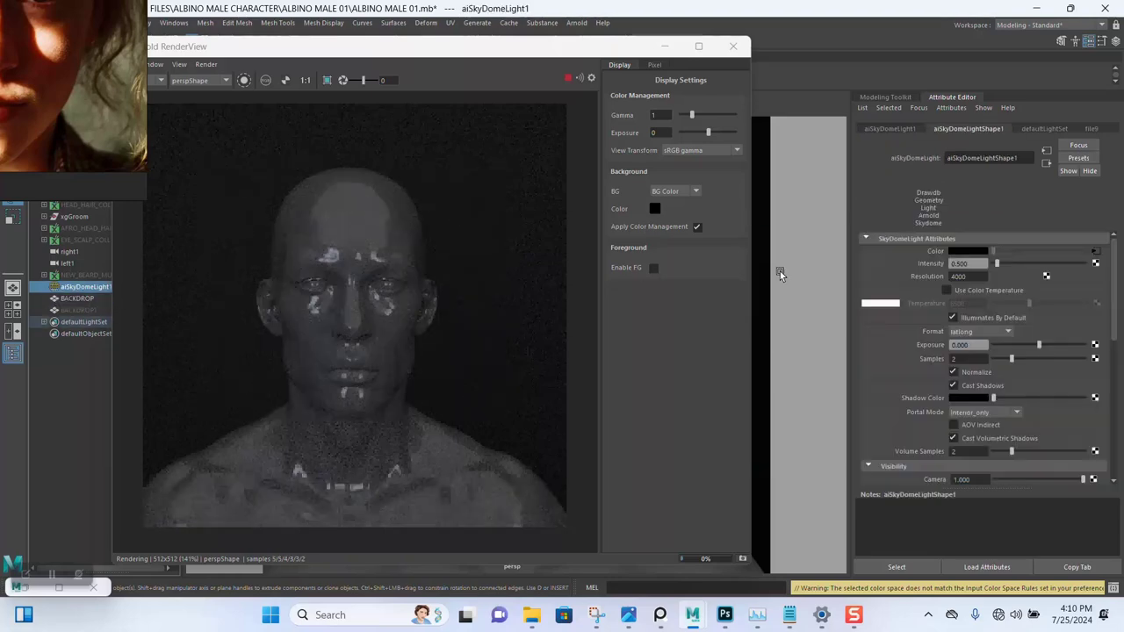
# Step: Set the sky dome intensity to 2 after trying 1 and 3.526, then stop the IPR
pyautogui.moveTo(989, 264); pyautogui.dragTo(910, 264)
pyautogui.write('1')
pyautogui.press('Return')
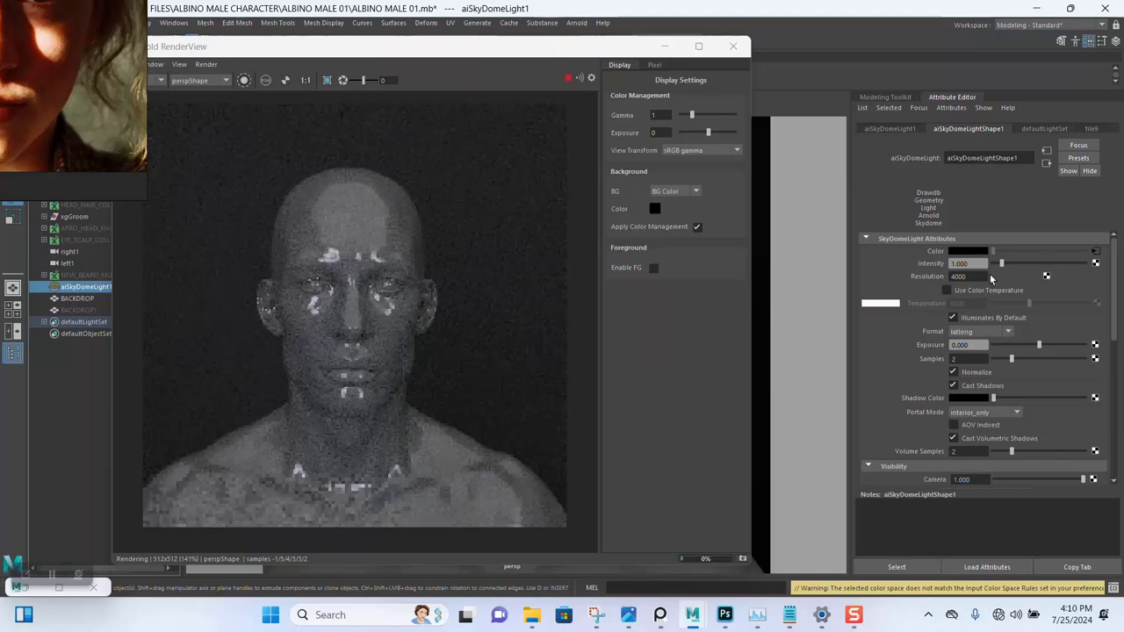
pyautogui.moveTo(1001, 263); pyautogui.dragTo(1025, 265)
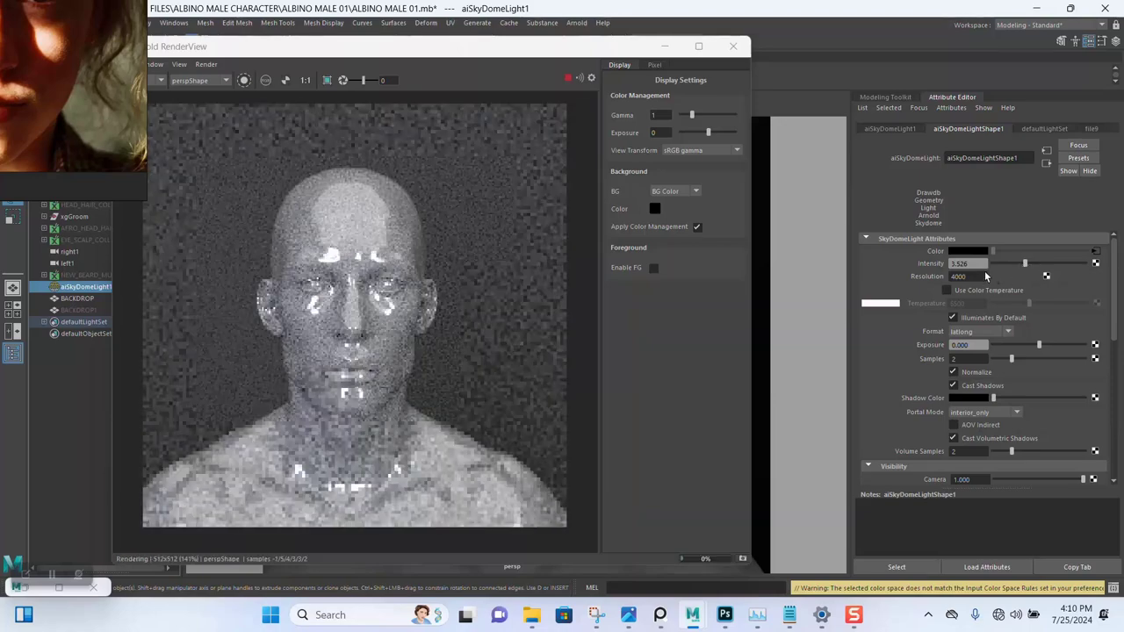
pyautogui.moveTo(979, 263); pyautogui.dragTo(913, 273)
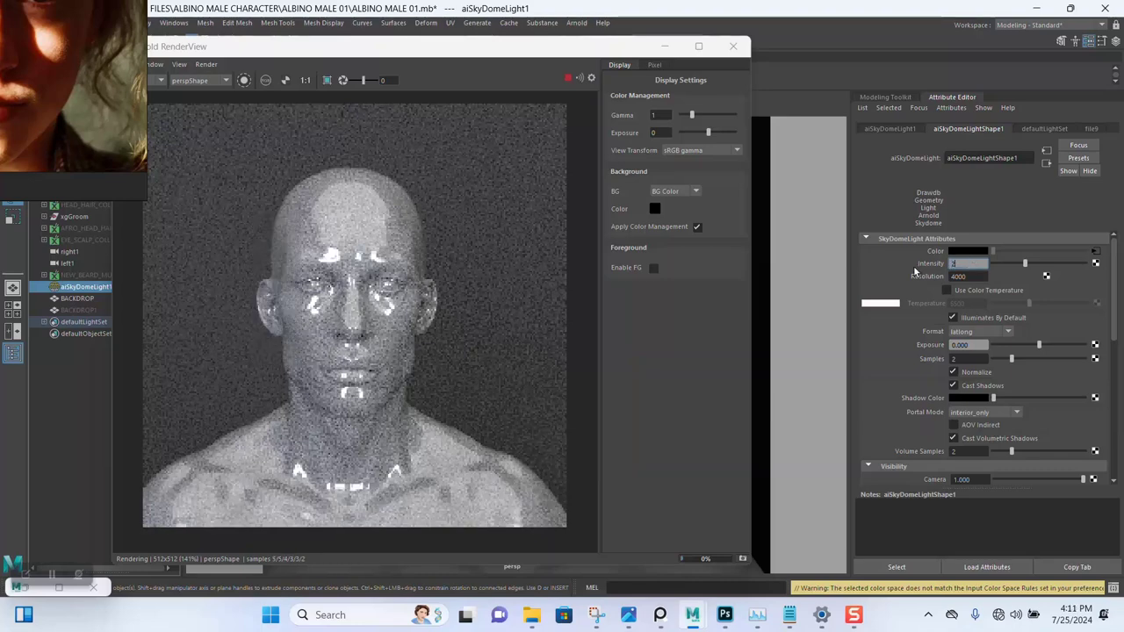
pyautogui.write('2')
pyautogui.press('Return')
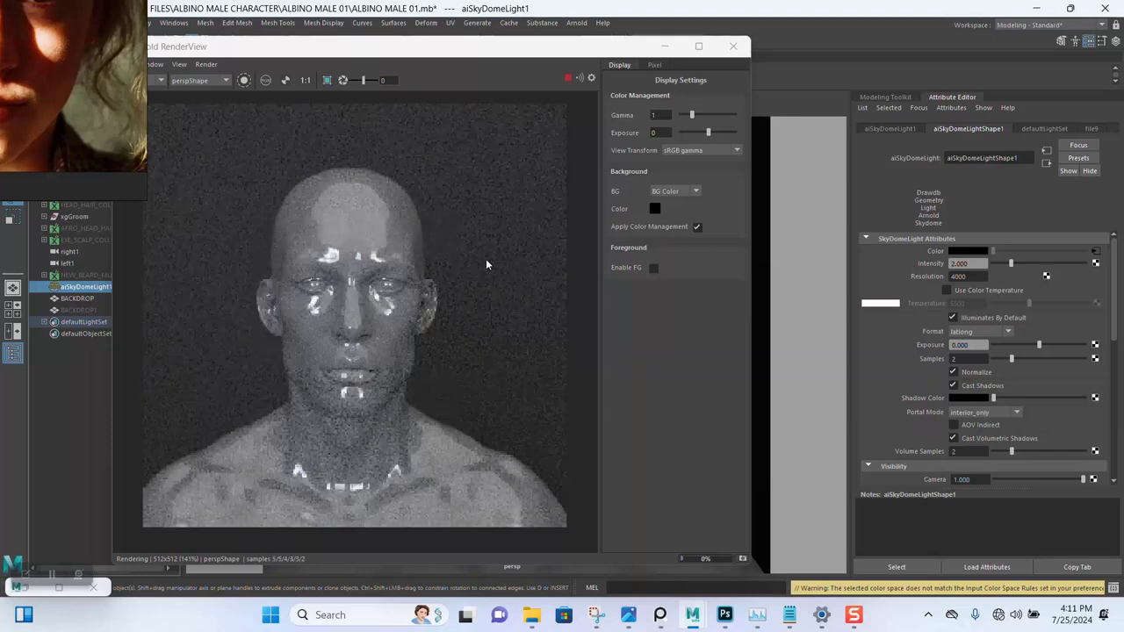
pyautogui.click(568, 79)
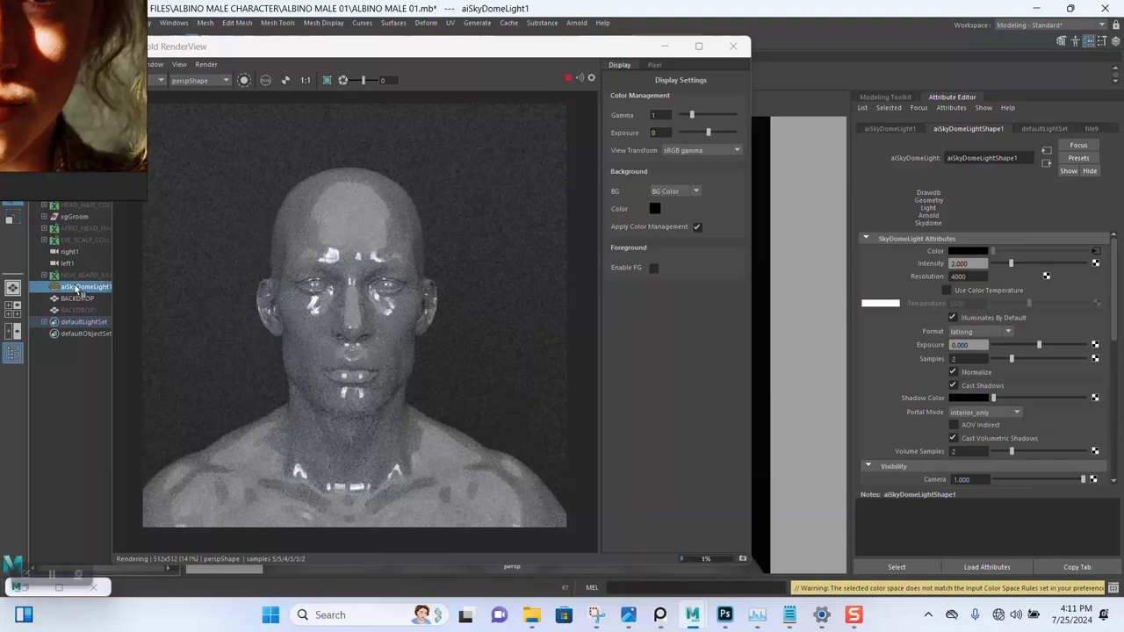
pyautogui.click(921, 128)
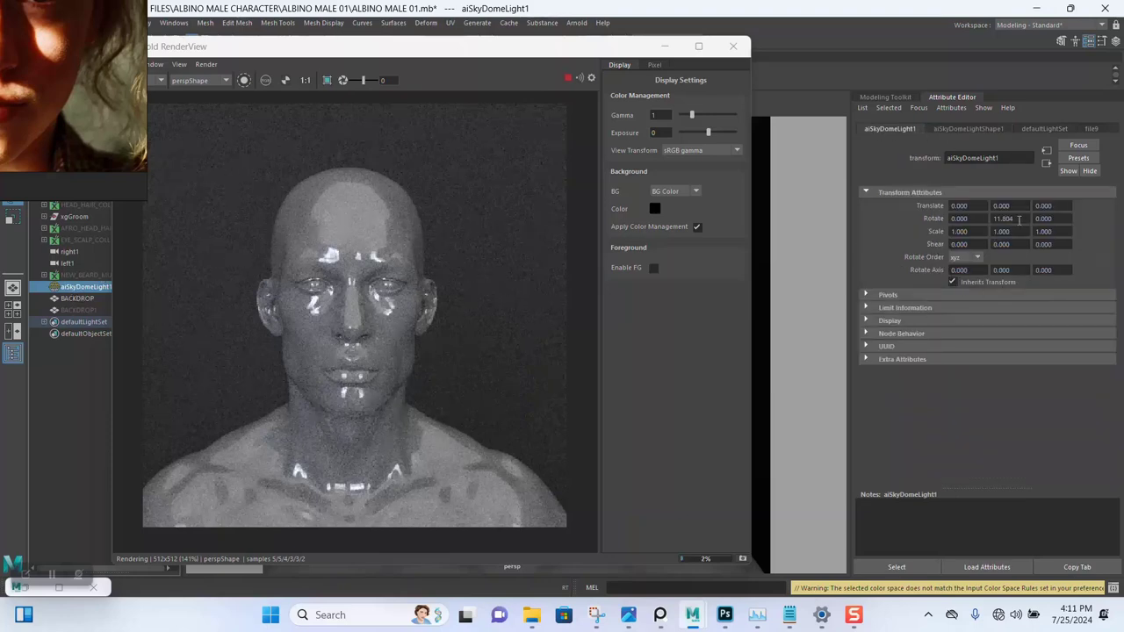
# Step: Move the render preview aside and switch to four views with the backdrop selected
pyautogui.moveTo(1023, 219); pyautogui.dragTo(978, 219)
pyautogui.moveTo(589, 60); pyautogui.dragTo(759, 45)
pyautogui.click(313, 255)
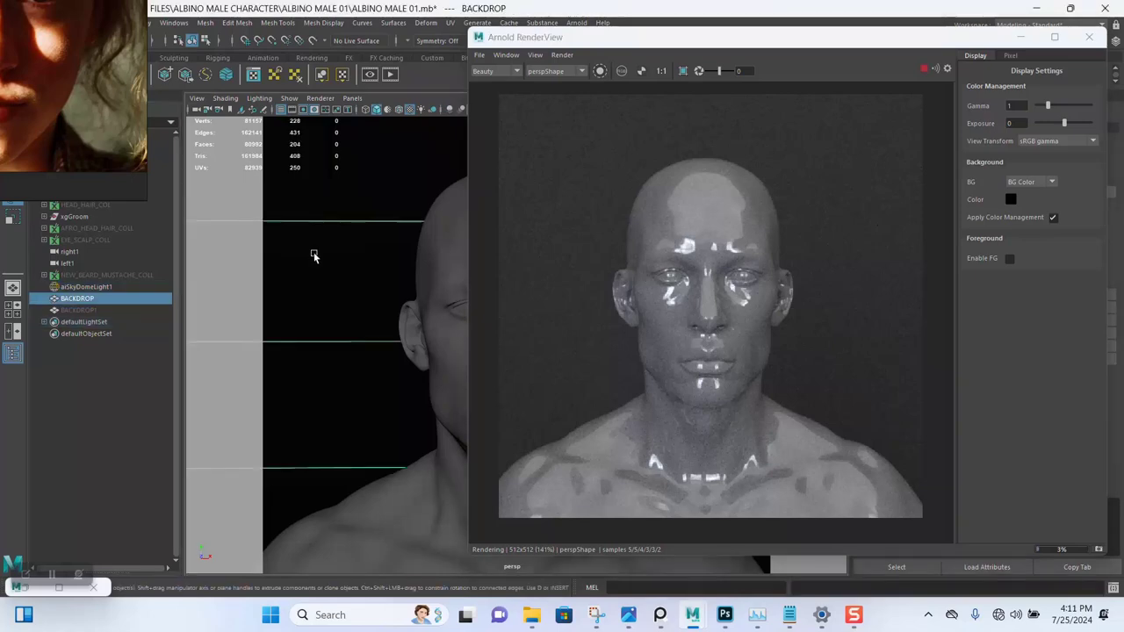
pyautogui.press('space')
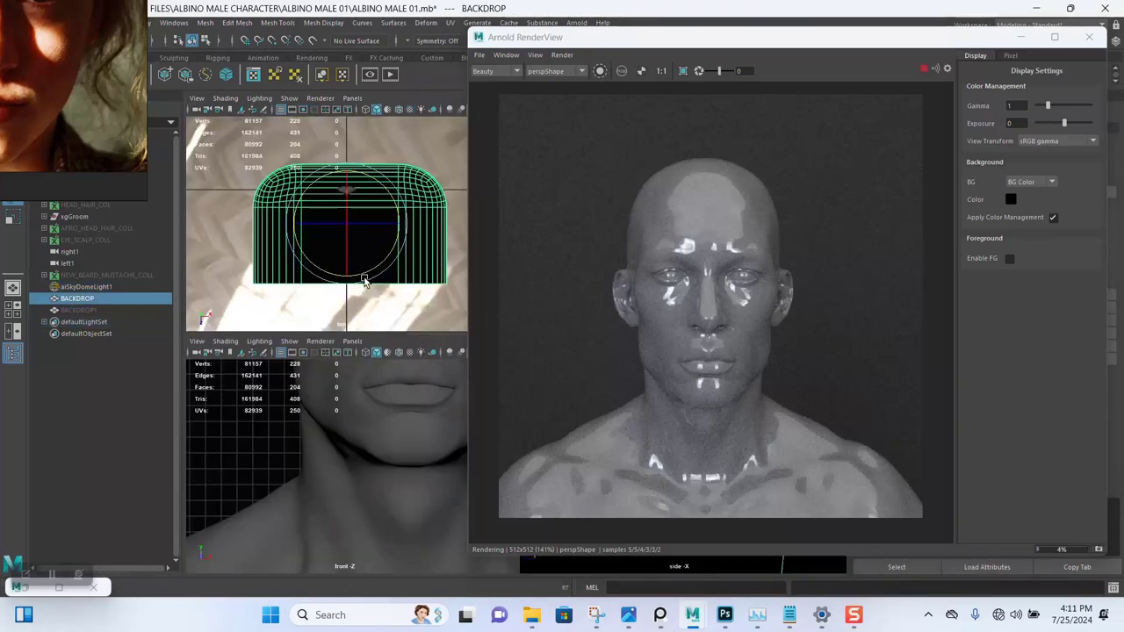
# Step: Rotate the backdrop around its vertical axis in the top view, then select the sky dome
pyautogui.scroll(-5, 360, 255)
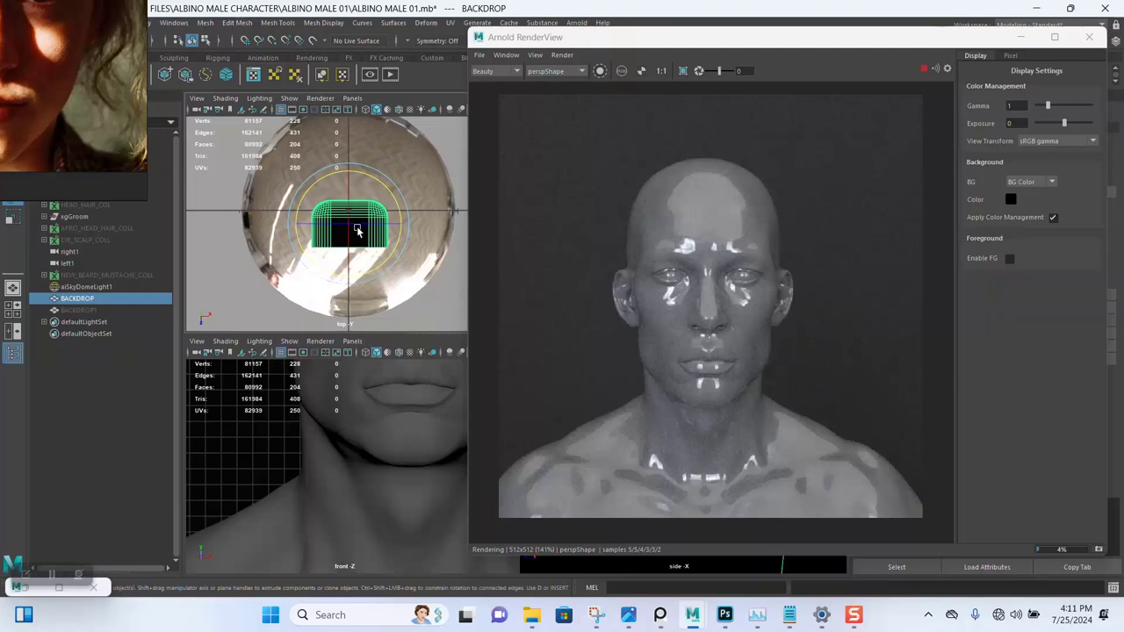
pyautogui.scroll(1, 357, 231)
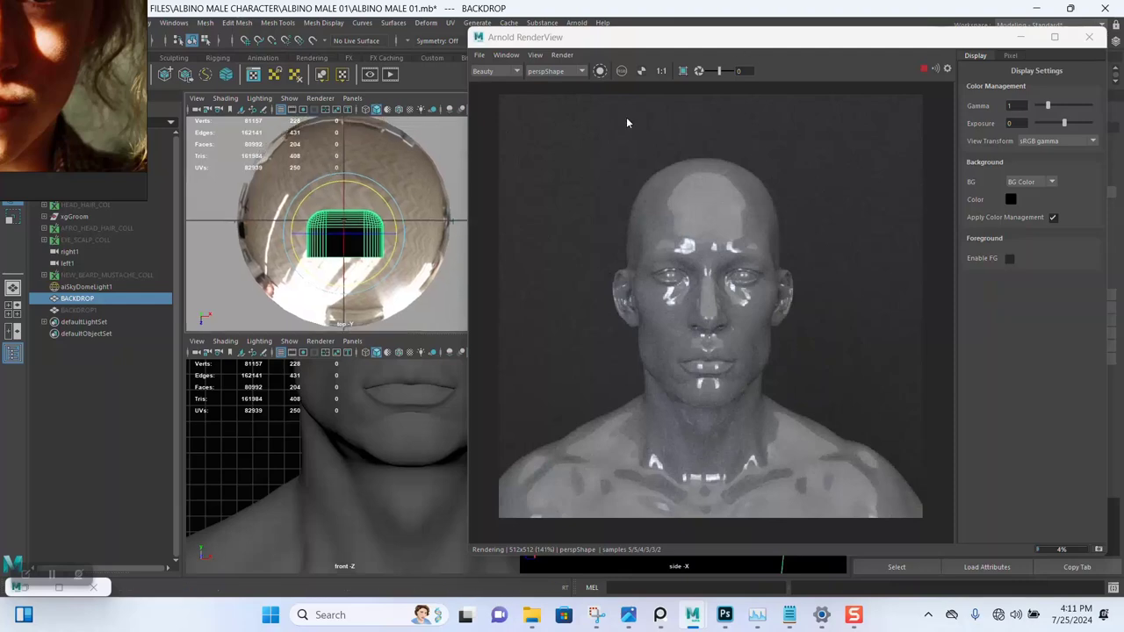
pyautogui.moveTo(365, 250)
pyautogui.mouseDown()
pyautogui.moveTo(356, 253)
pyautogui.moveTo(367, 257)
pyautogui.mouseUp()
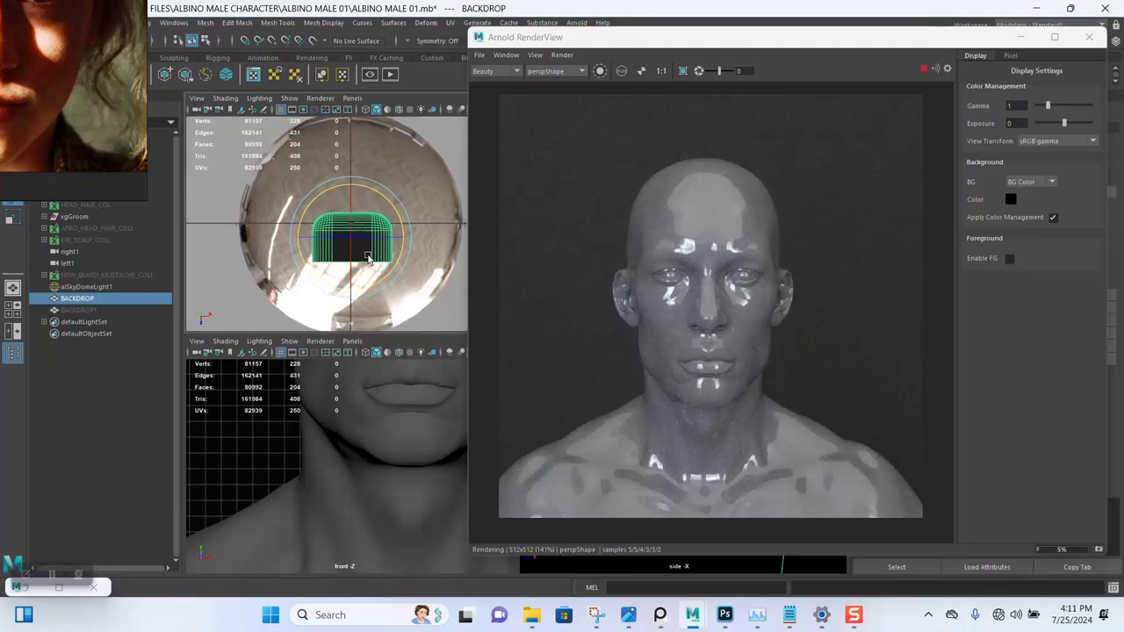
pyautogui.scroll(3, 360, 250)
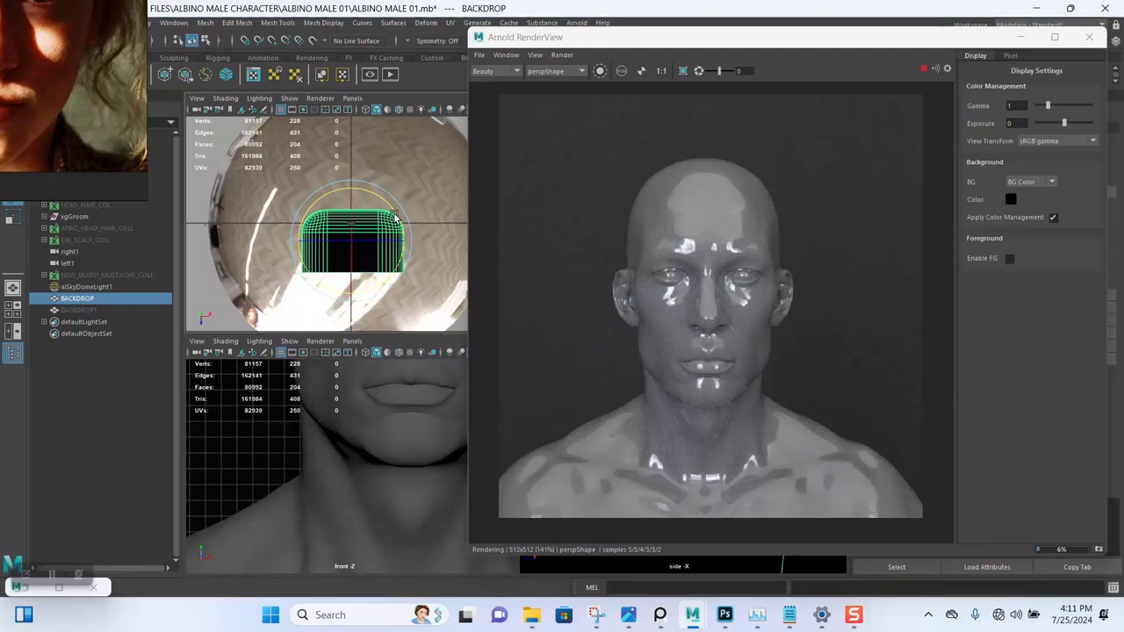
pyautogui.scroll(-4, 379, 208)
pyautogui.scroll(1, 355, 250)
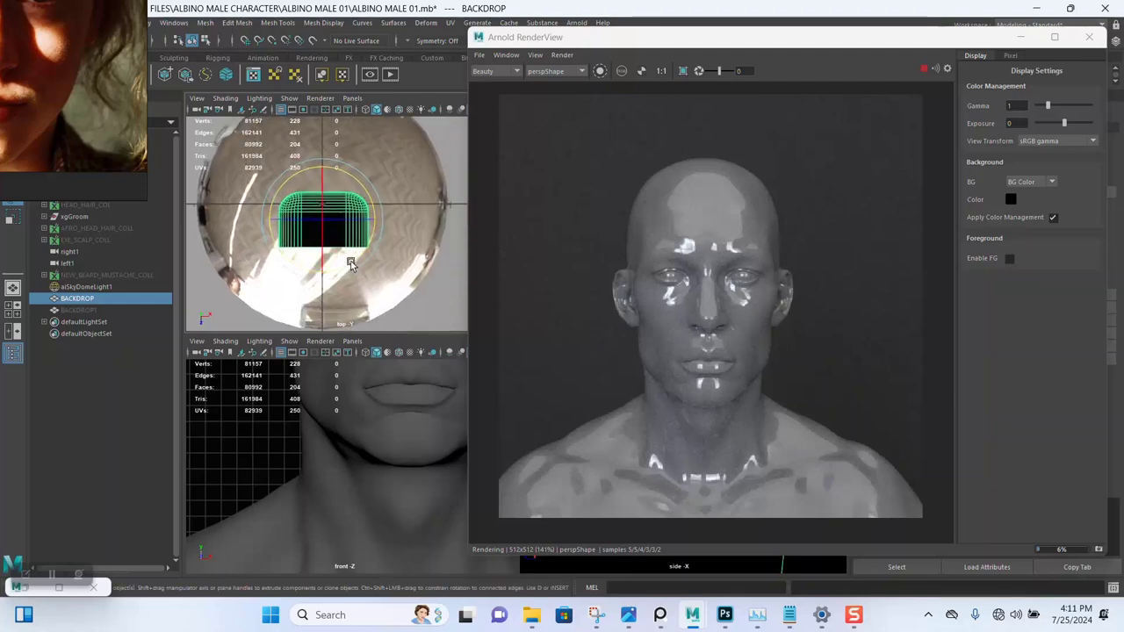
pyautogui.moveTo(351, 264); pyautogui.dragTo(337, 265)
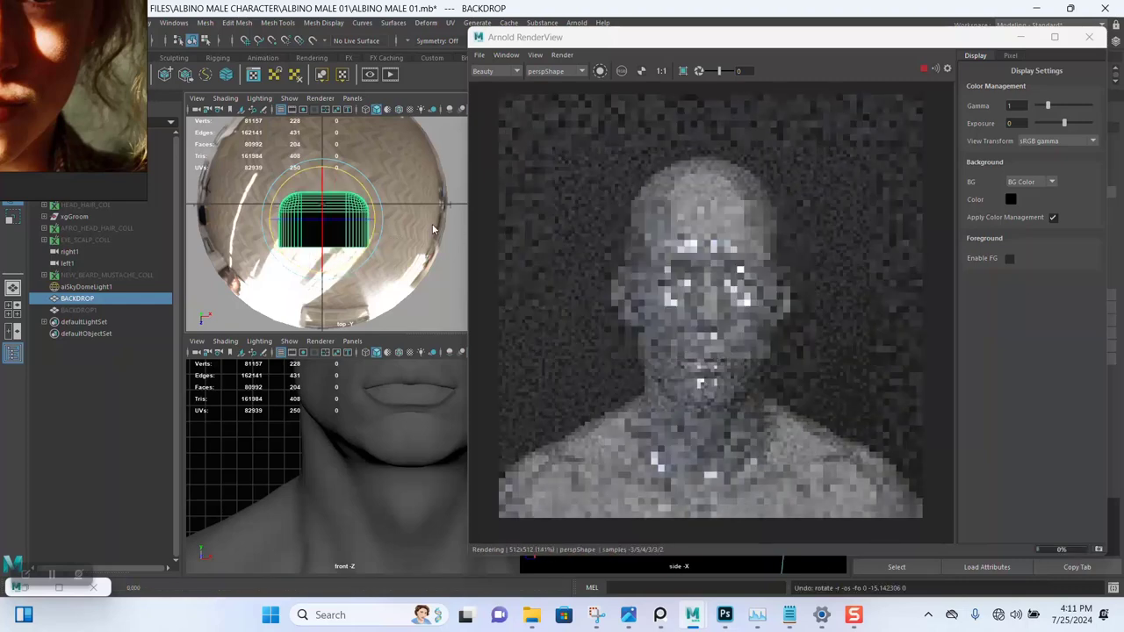
pyautogui.click(428, 231)
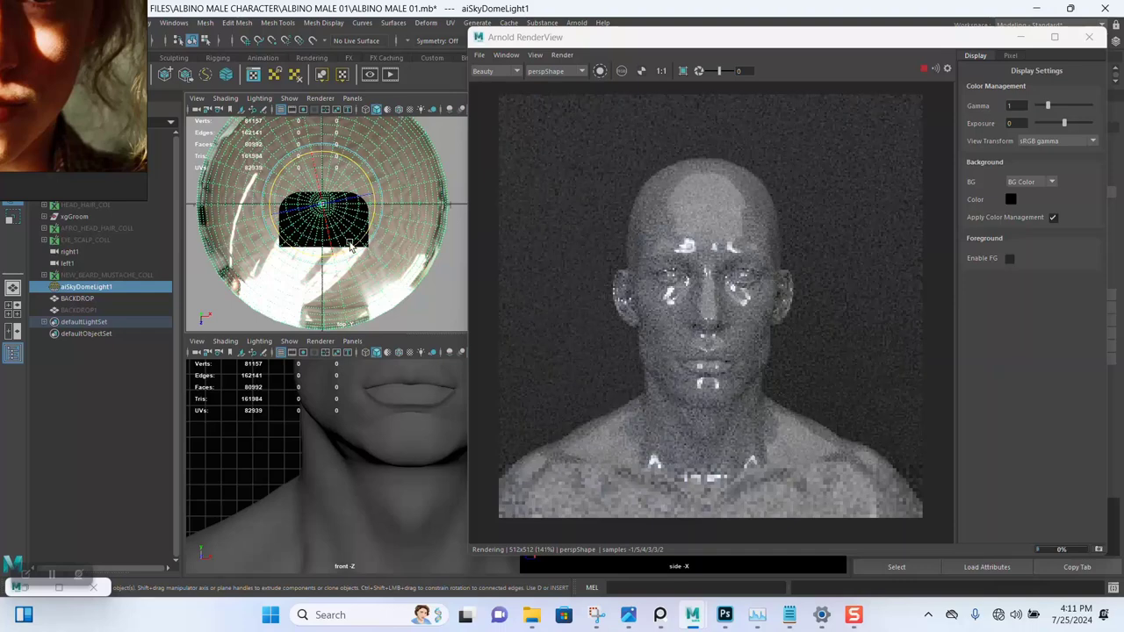
# Step: Rotate the sky dome in the top view to shift highlights across the face, then select BACKDROP
pyautogui.moveTo(350, 246); pyautogui.dragTo(301, 247)
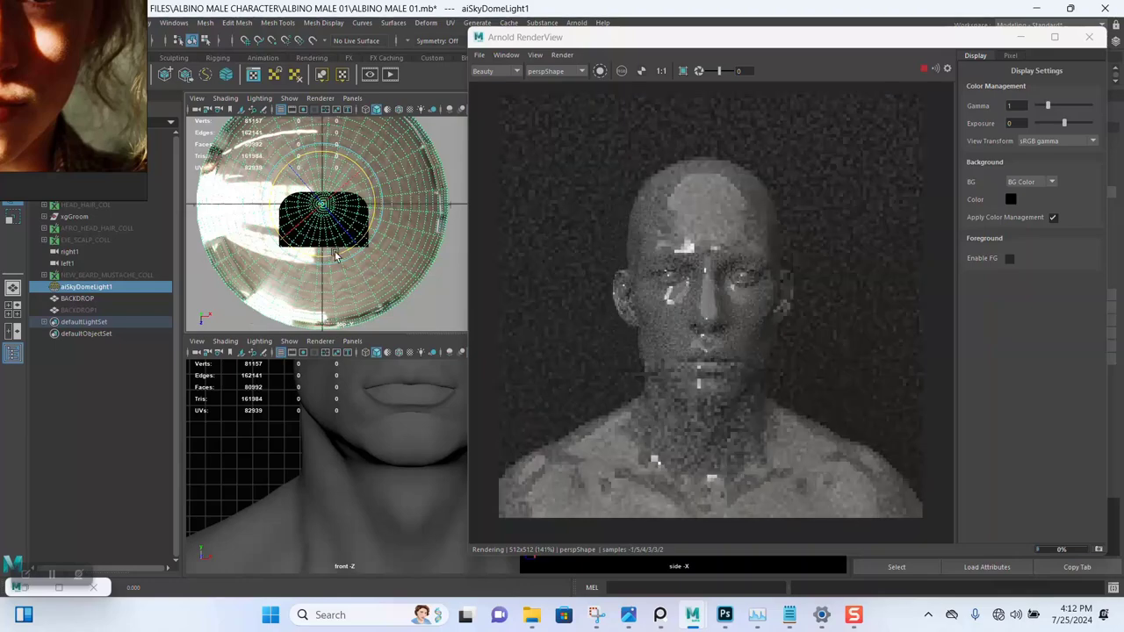
pyautogui.moveTo(338, 254); pyautogui.dragTo(325, 261)
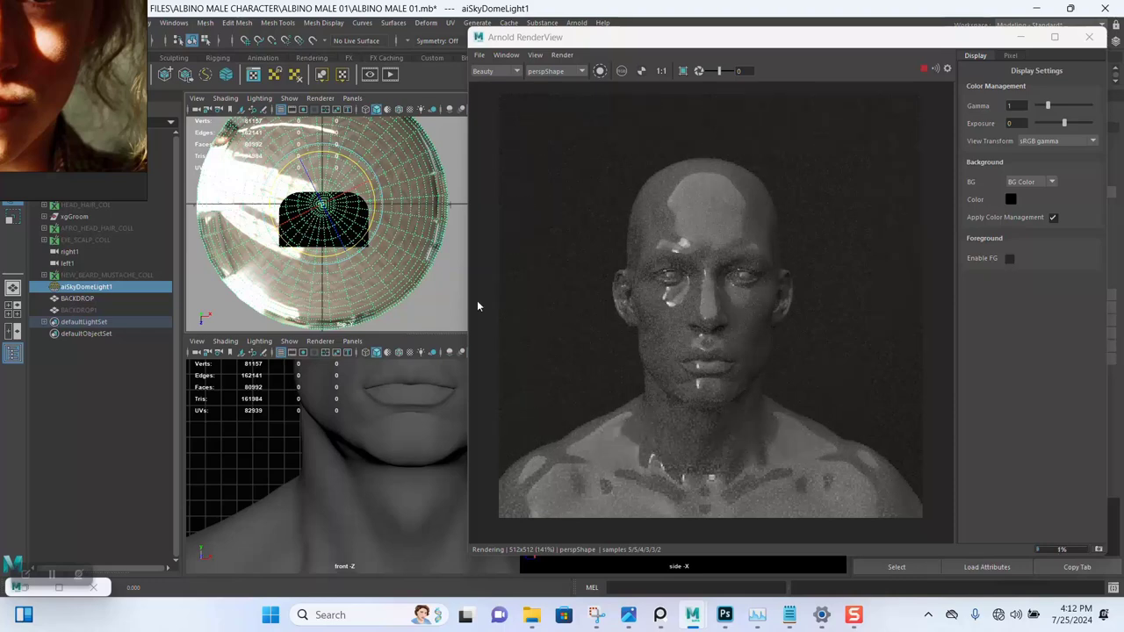
pyautogui.click(342, 254)
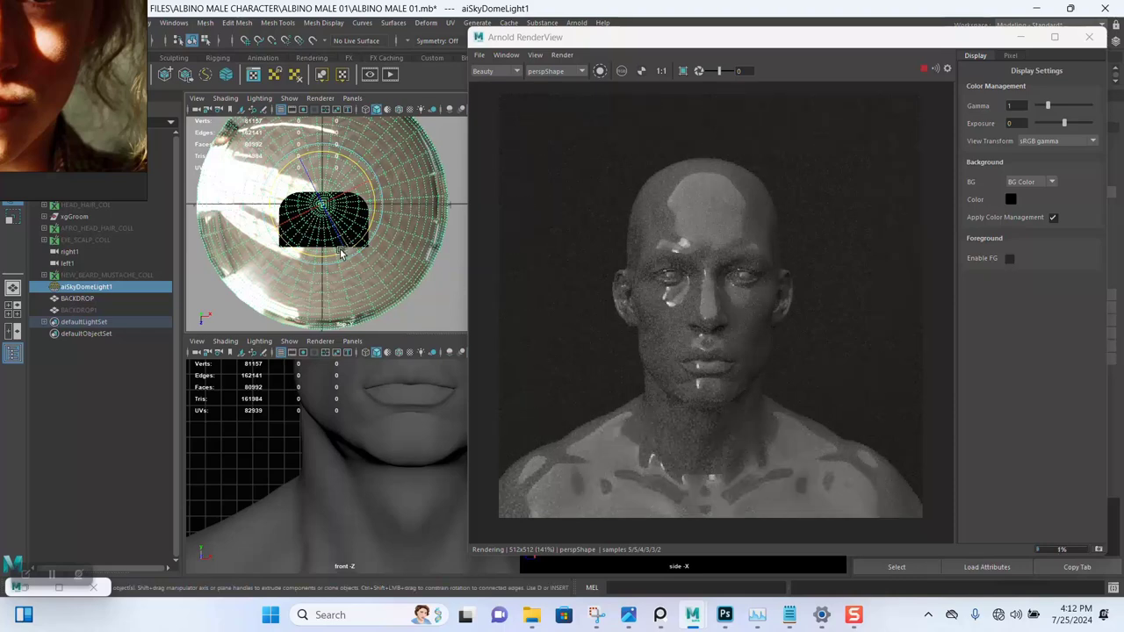
pyautogui.moveTo(342, 254); pyautogui.dragTo(341, 253)
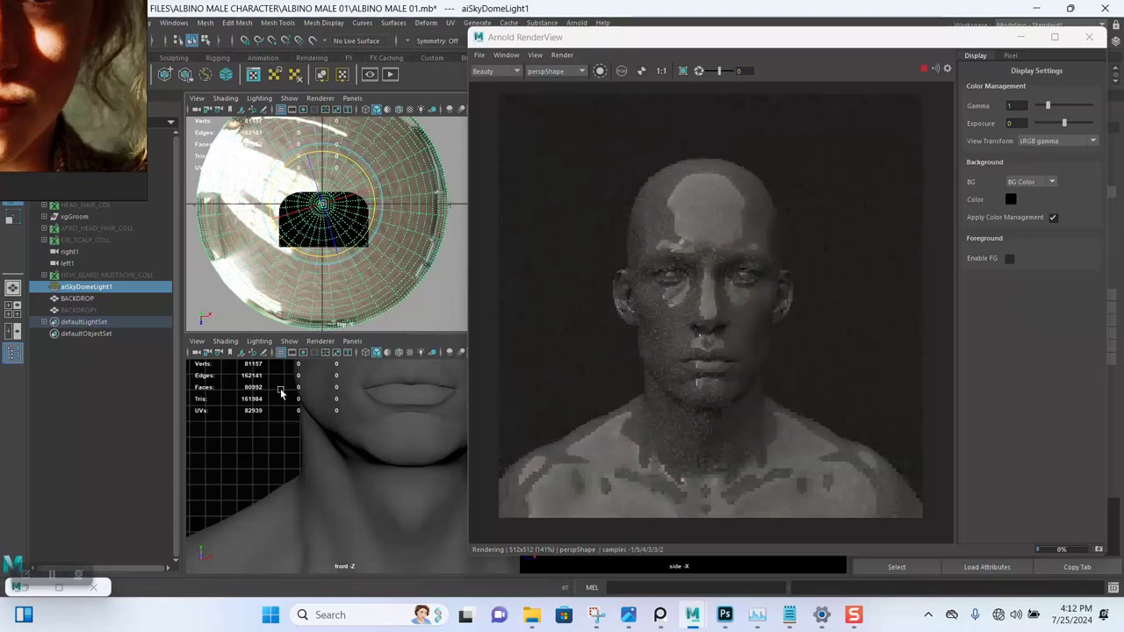
pyautogui.click(84, 299)
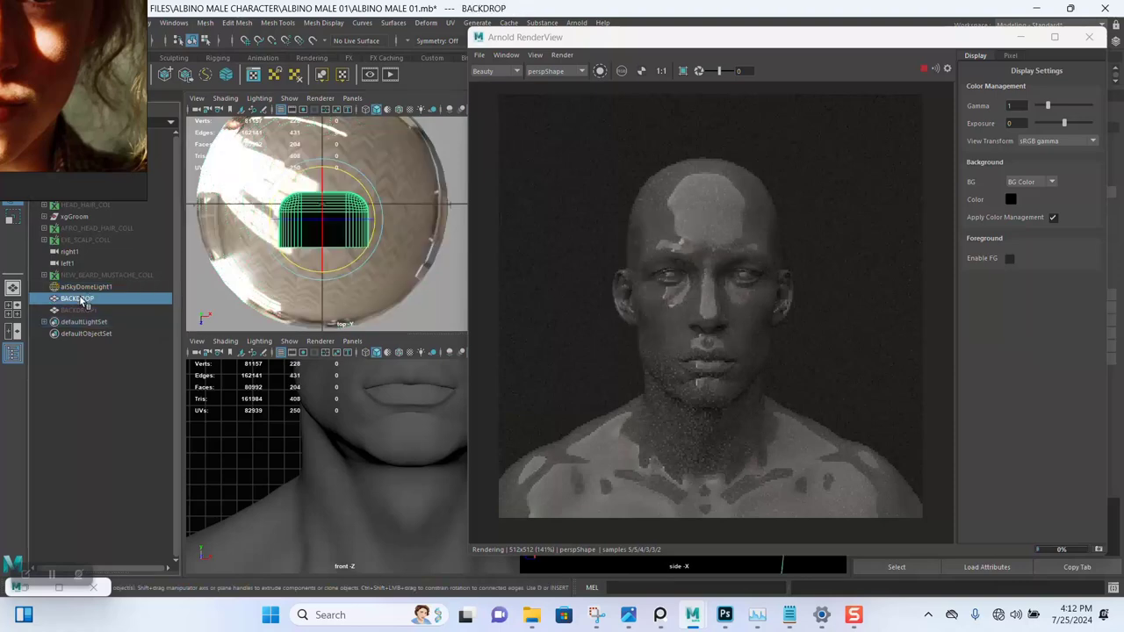
# Step: Hide BACKDROP with Ctrl+H and unhide BACKDROP1 with Shift+H from the Outliner
pyautogui.hotkey('ctrl', 'h')
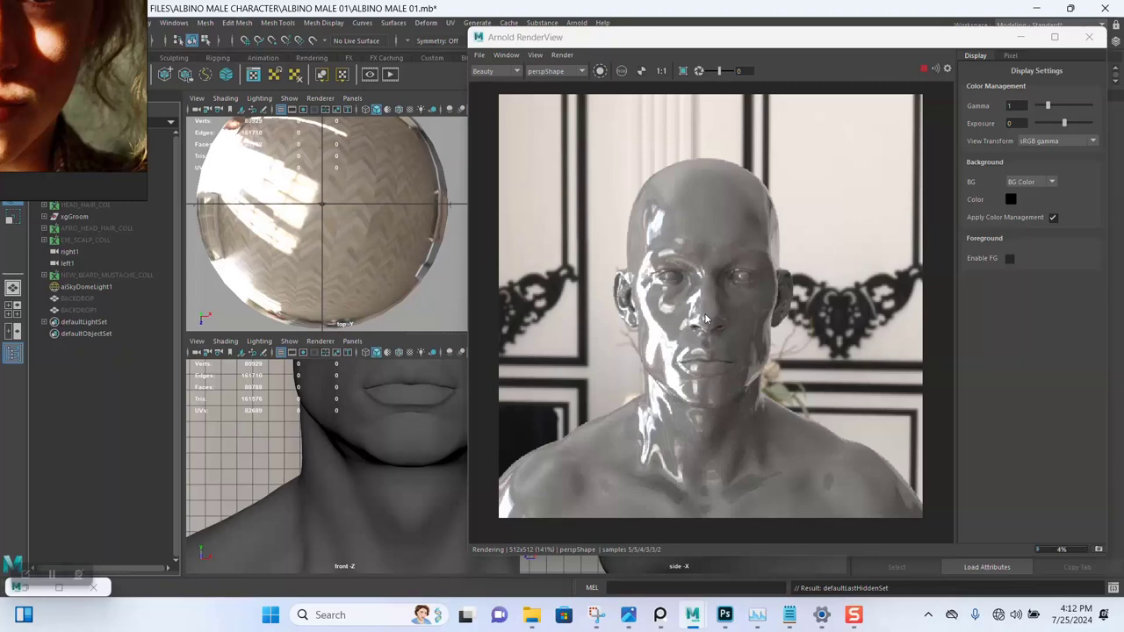
pyautogui.click(82, 311)
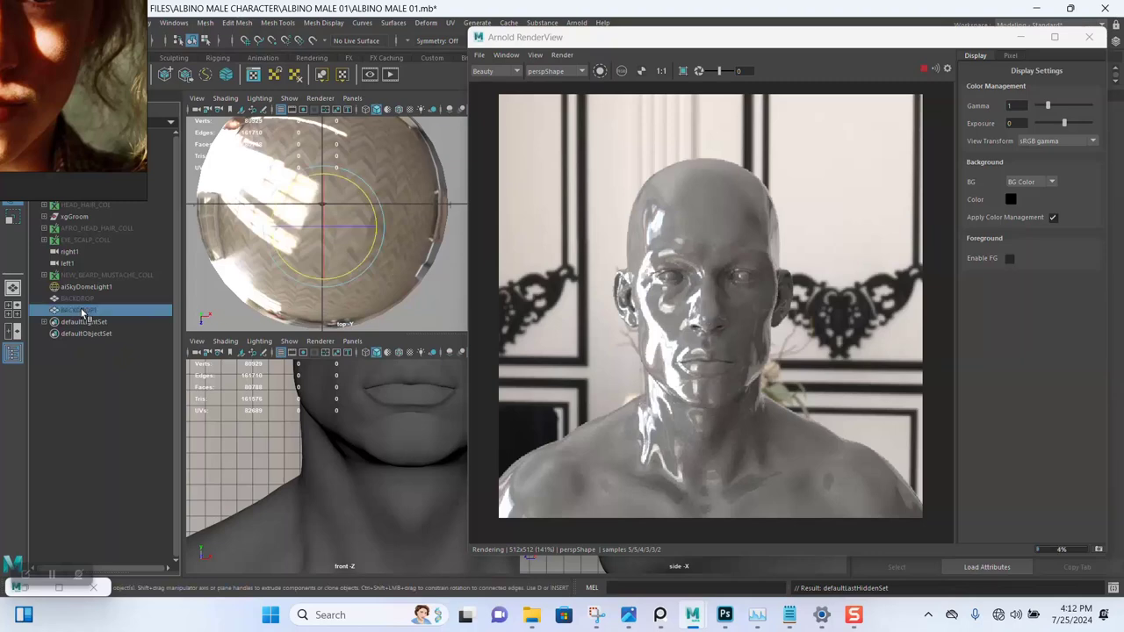
pyautogui.hotkey('shift', 'h')
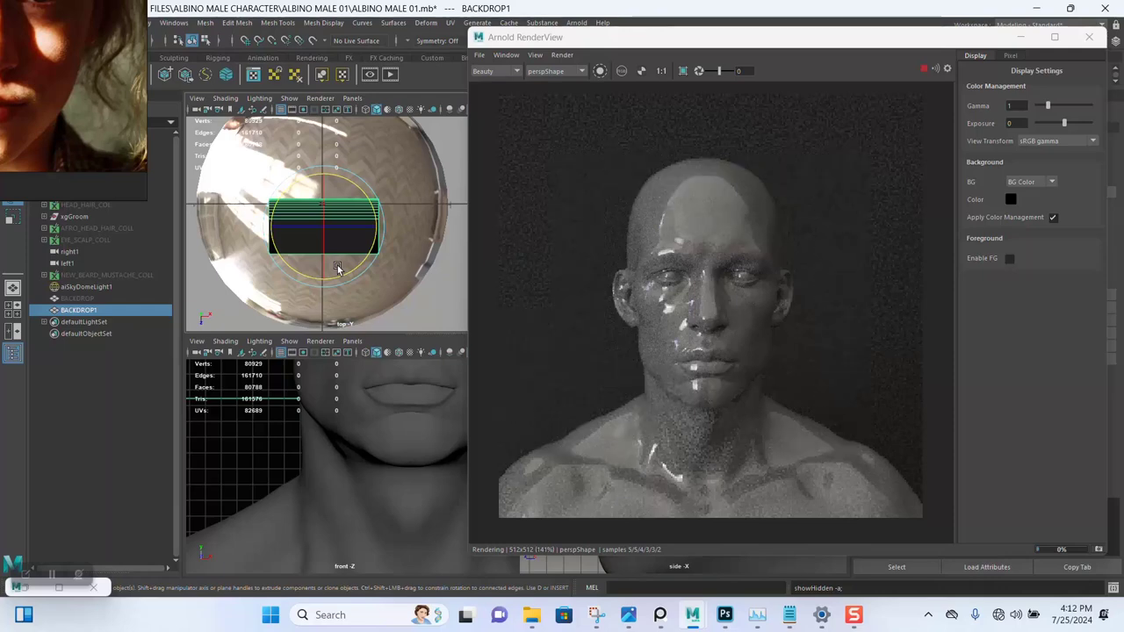
# Step: Rotate BACKDROP1 and push it back behind the bust, then store Snapshot_01 and stop the render
pyautogui.moveTo(338, 269); pyautogui.dragTo(349, 279)
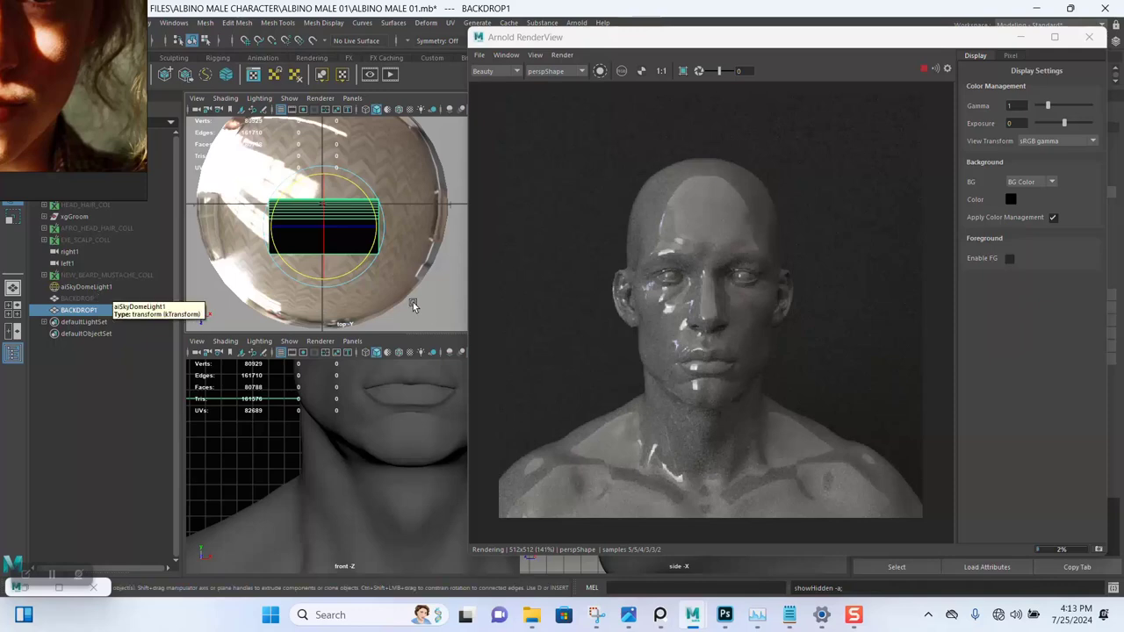
pyautogui.press('w')
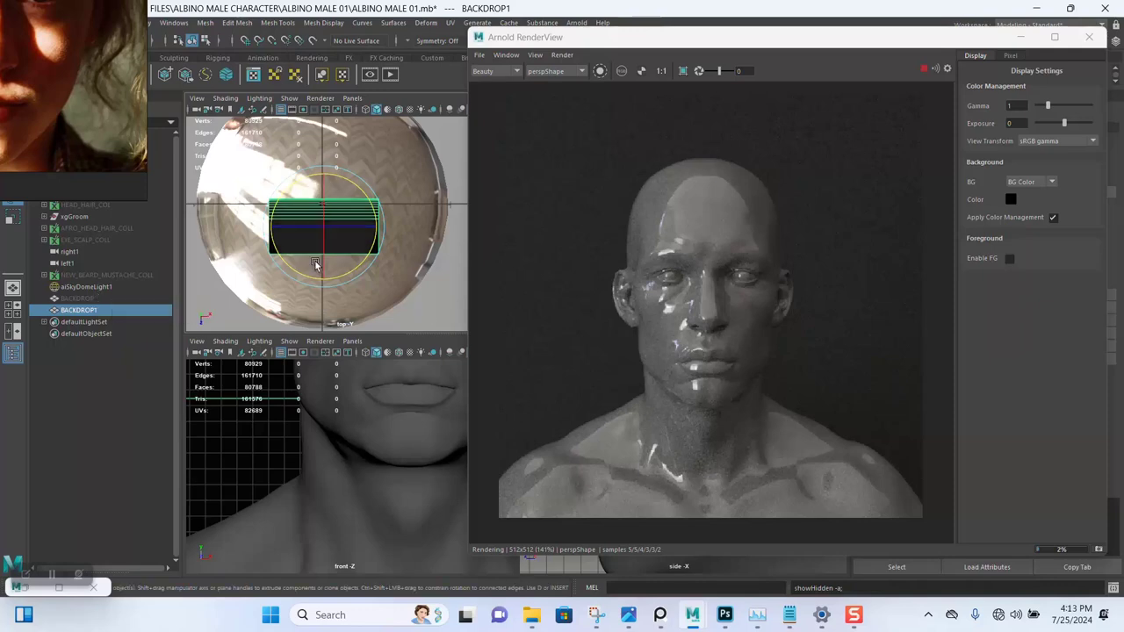
pyautogui.moveTo(322, 279); pyautogui.dragTo(336, 212)
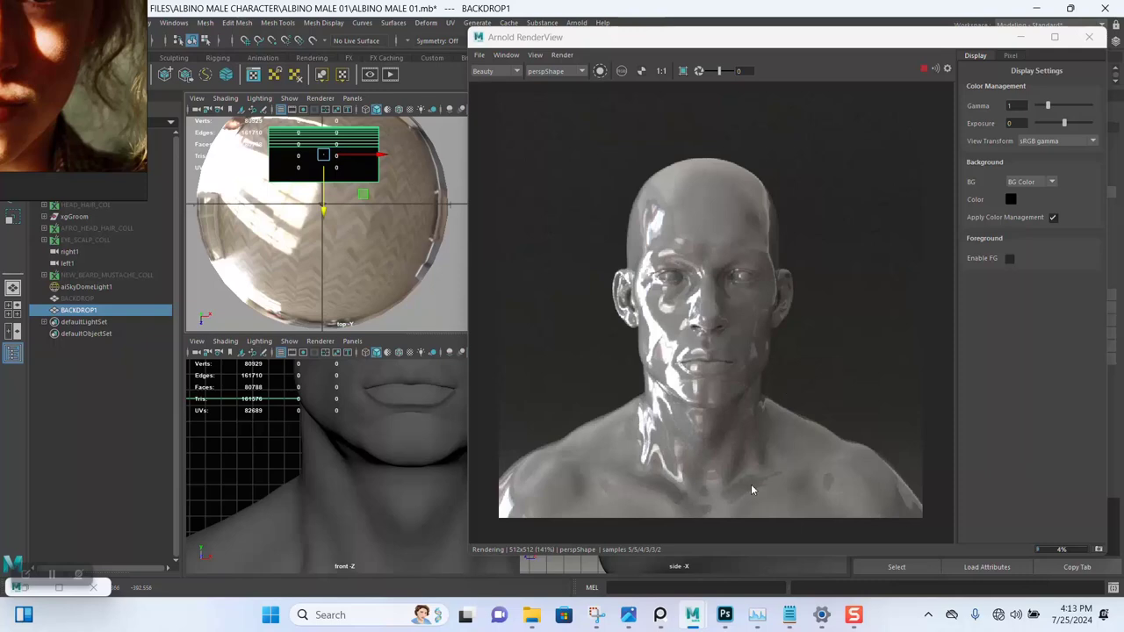
pyautogui.click(1101, 552)
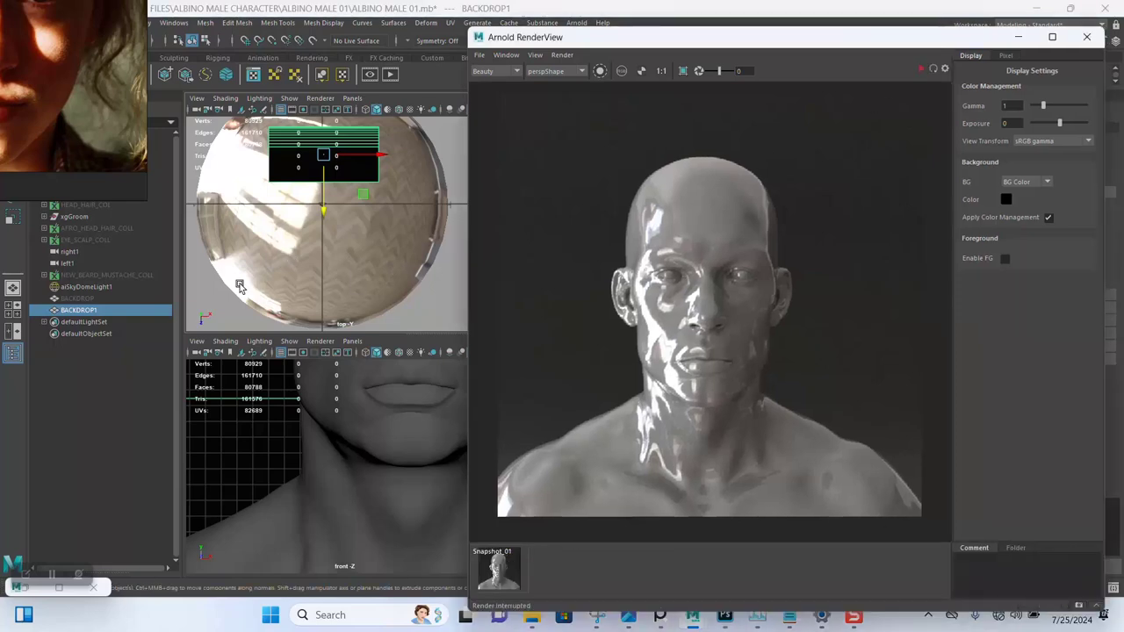
pyautogui.click(921, 68)
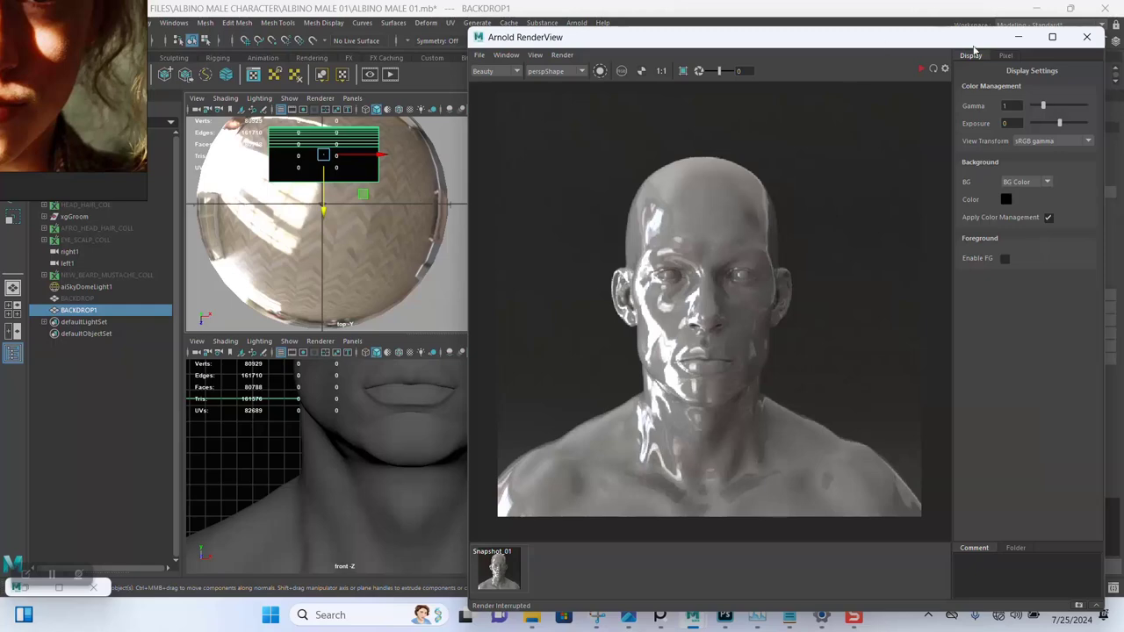
# Step: Change aiSkyDomeLight1's Rotate Y from -73.030 to 73.030 and bring back RenderView
pyautogui.click(1018, 37)
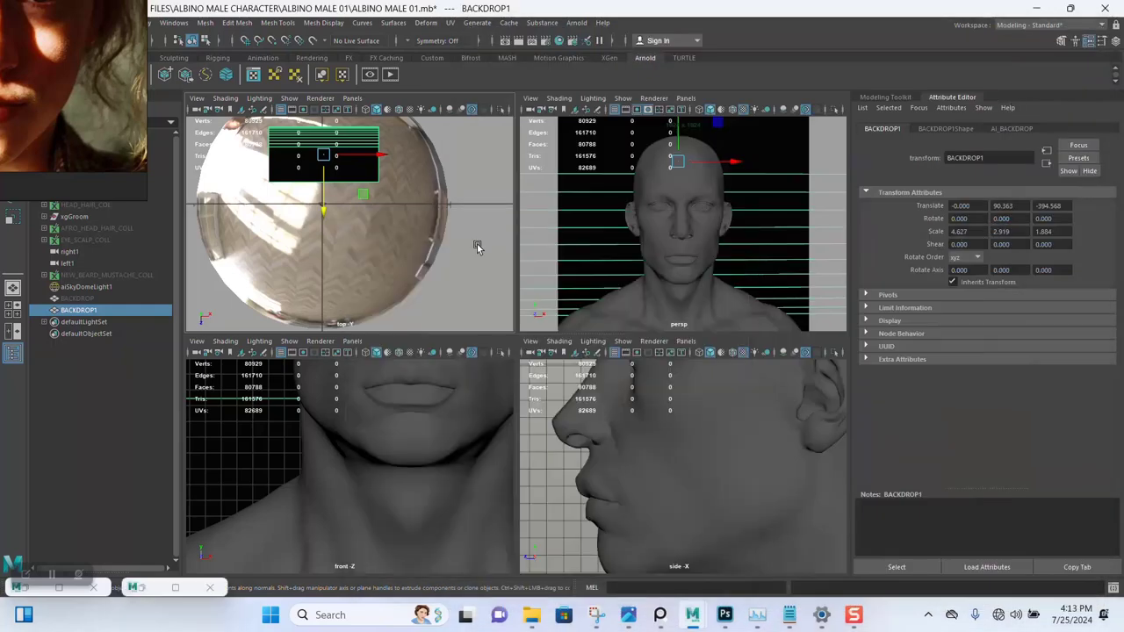
pyautogui.click(387, 232)
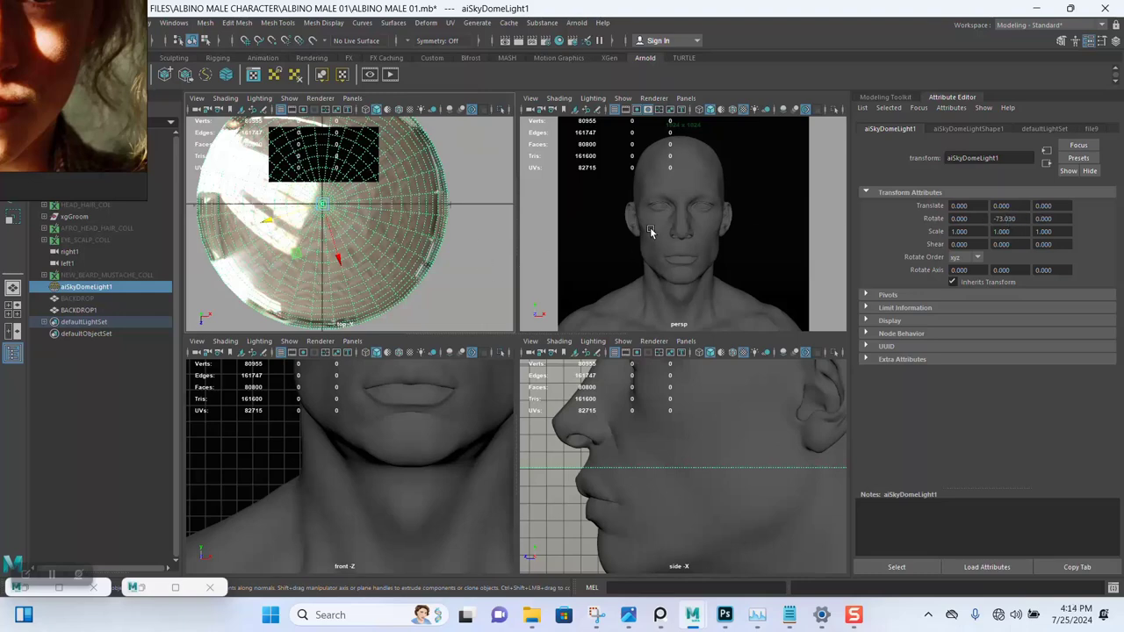
pyautogui.click(993, 219)
pyautogui.press('Return')
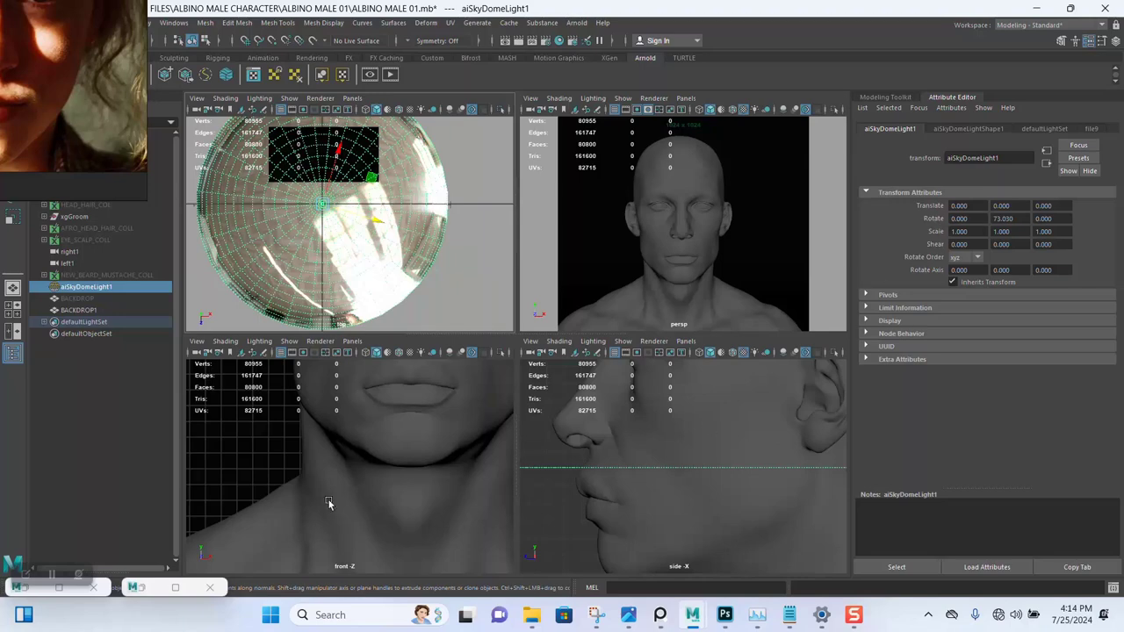
pyautogui.doubleClick(143, 586)
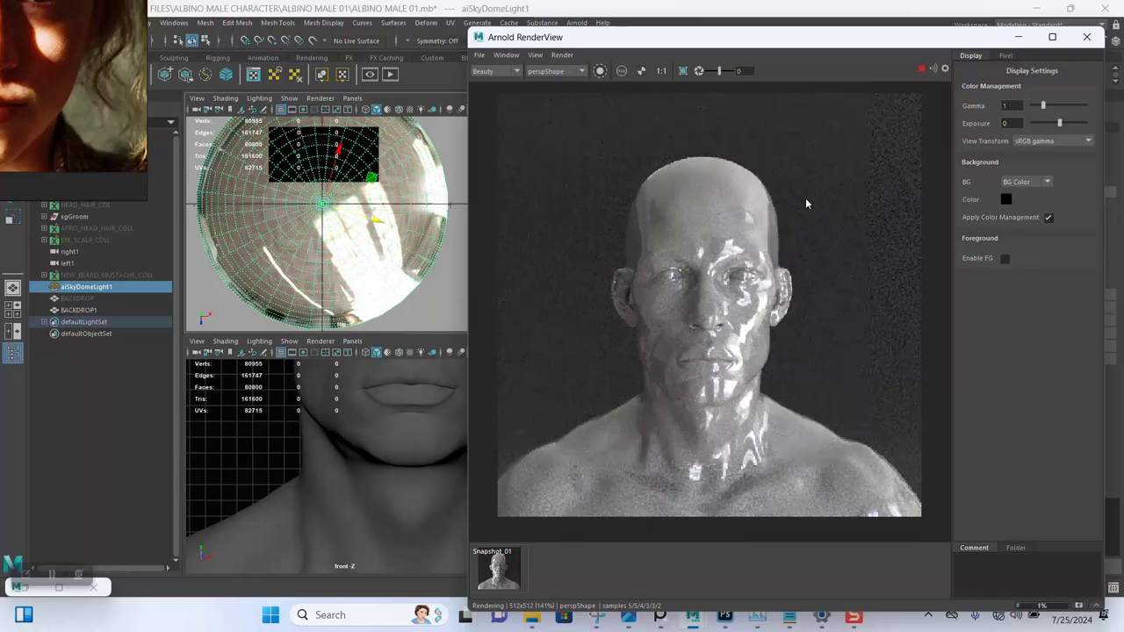
# Step: Spin aiSkyDomeLight1 in the top view to Rotate Y 106.517 and move RenderView aside
pyautogui.click(353, 220)
pyautogui.moveTo(355, 220); pyautogui.dragTo(445, 237)
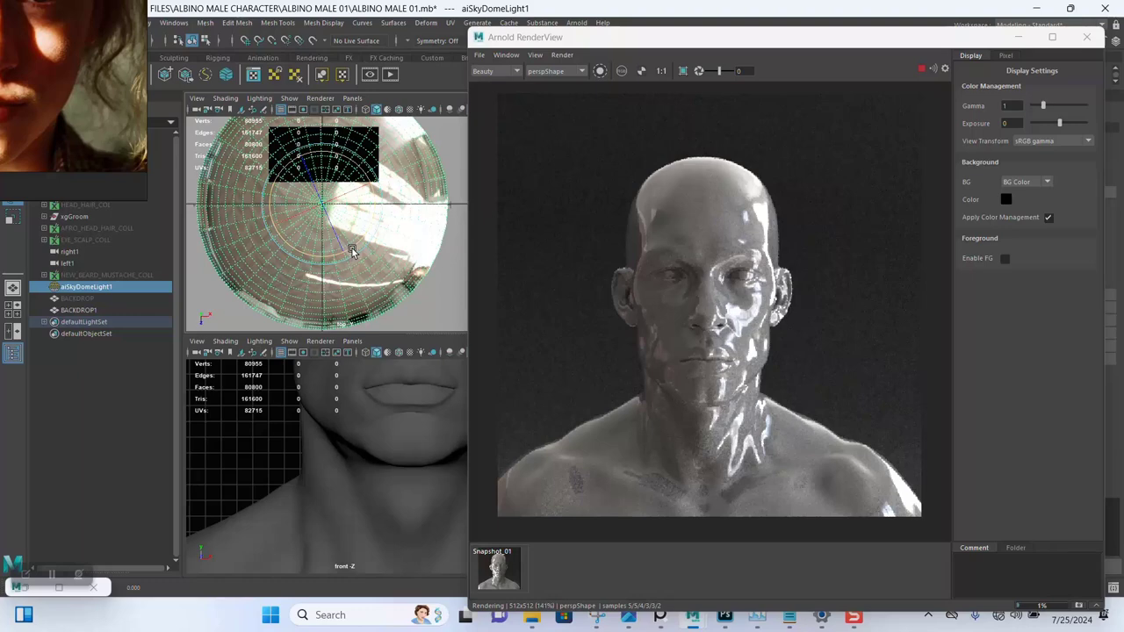
pyautogui.moveTo(350, 252); pyautogui.dragTo(450, 249)
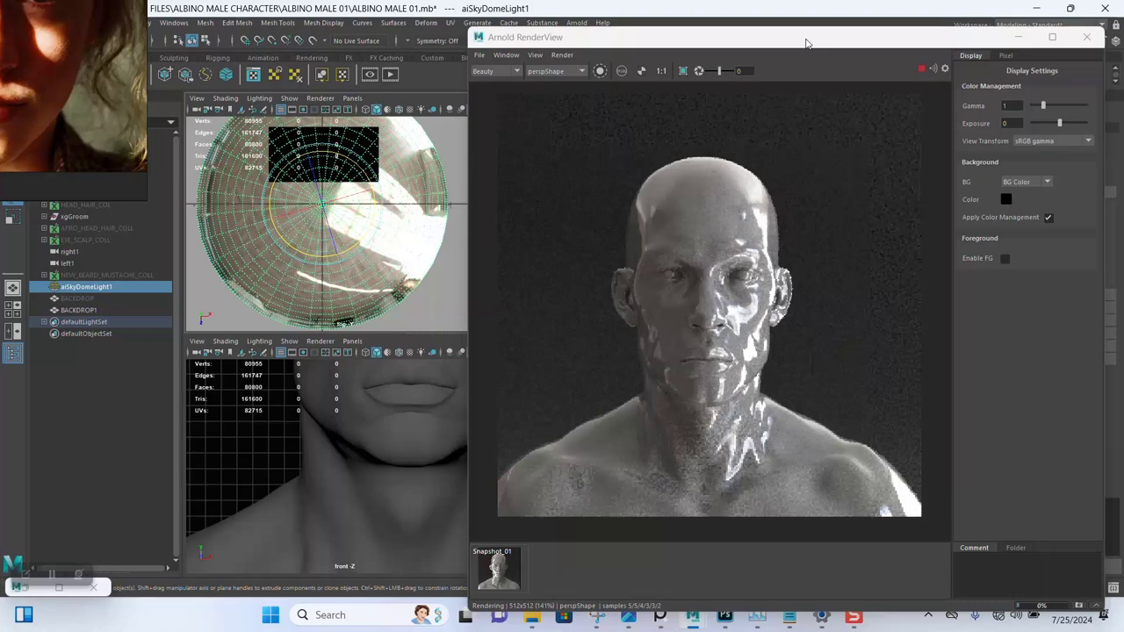
pyautogui.moveTo(806, 42); pyautogui.dragTo(400, 25)
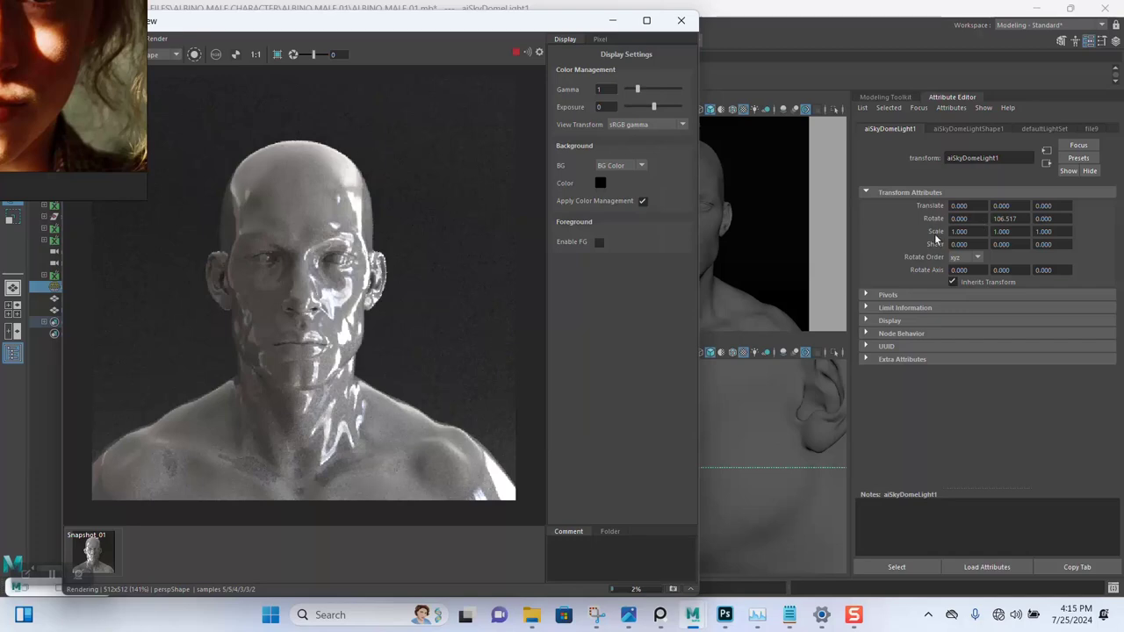
# Step: Raise the bust's AI_BASE_SHADER specular roughness to 0.577 for a matte render
pyautogui.moveTo(786, 198); pyautogui.dragTo(738, 180)
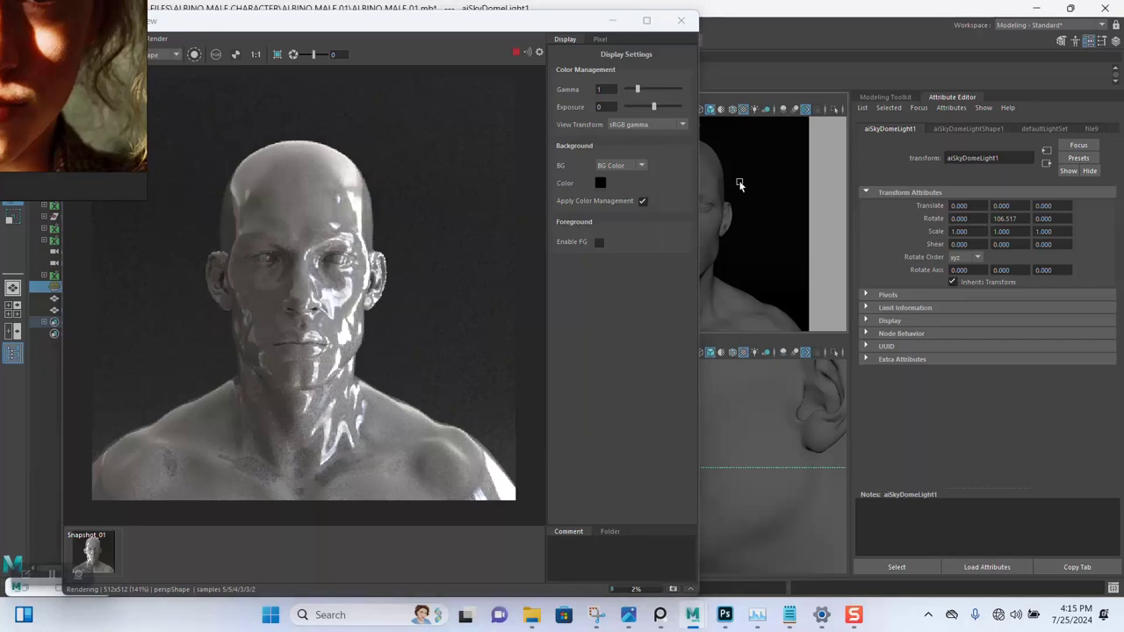
pyautogui.click(1085, 130)
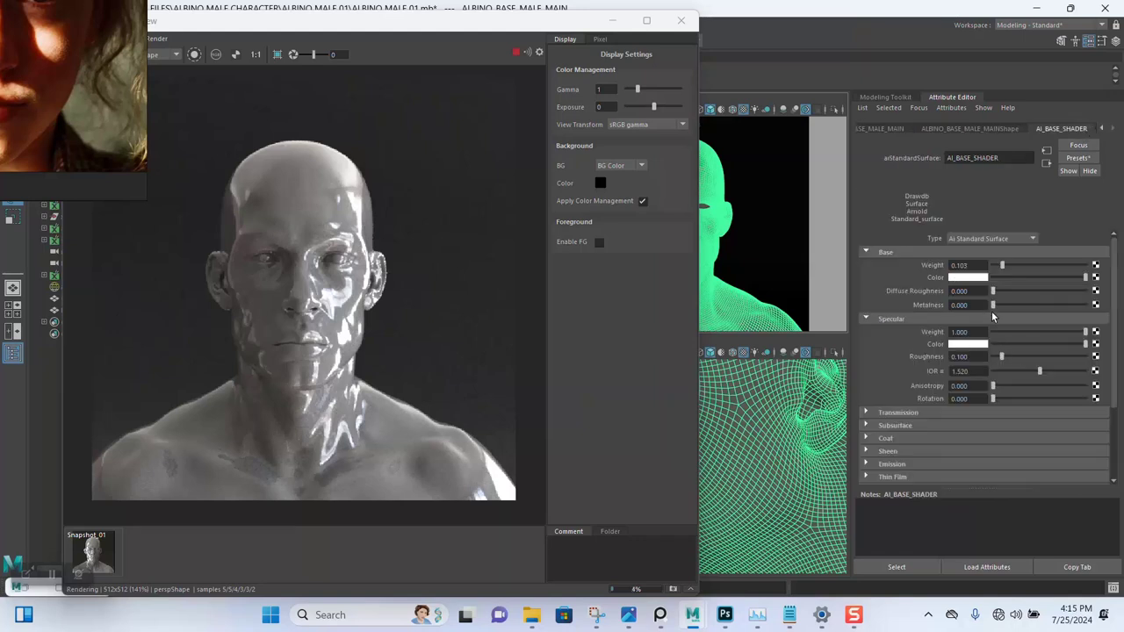
pyautogui.click(1031, 356)
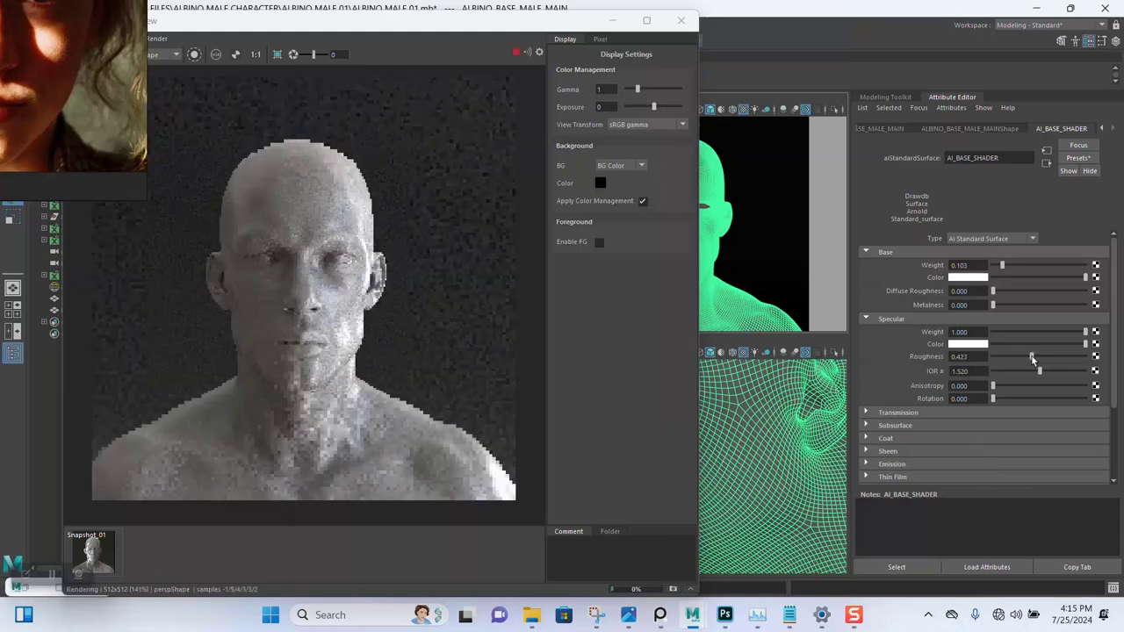
pyautogui.moveTo(1033, 358); pyautogui.dragTo(1045, 357)
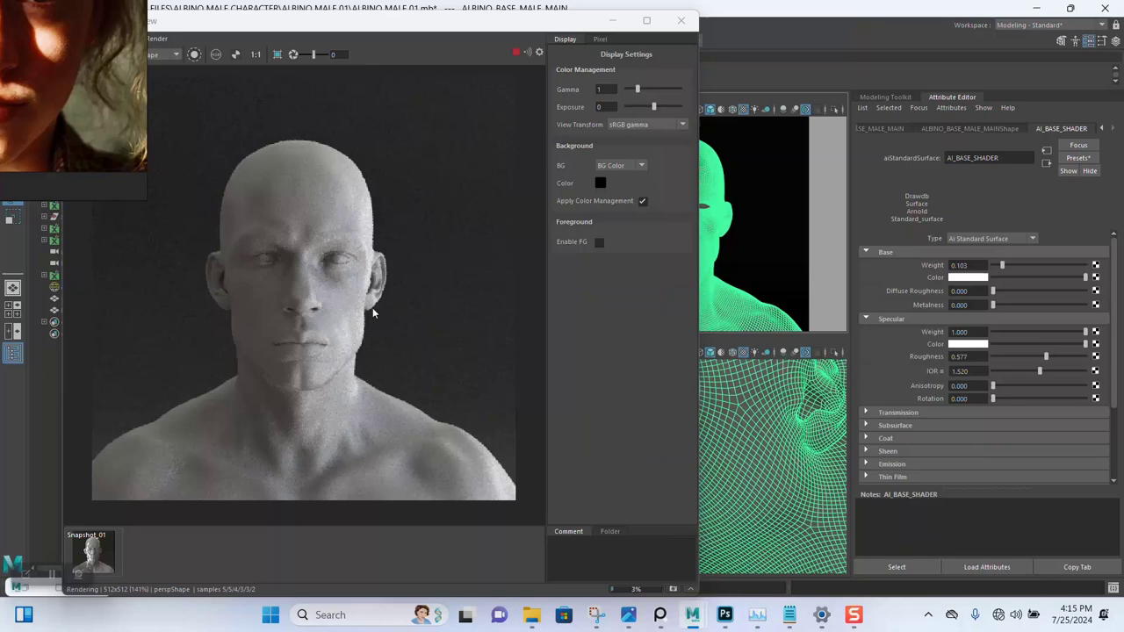
pyautogui.scroll(2, 316, 294)
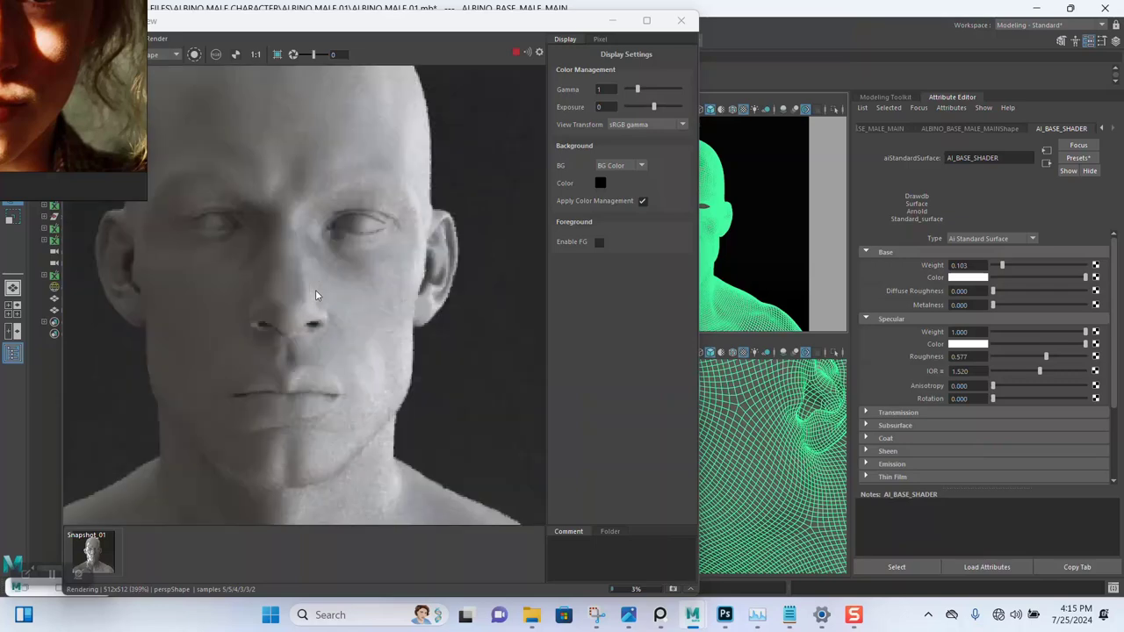
pyautogui.scroll(-2, 317, 295)
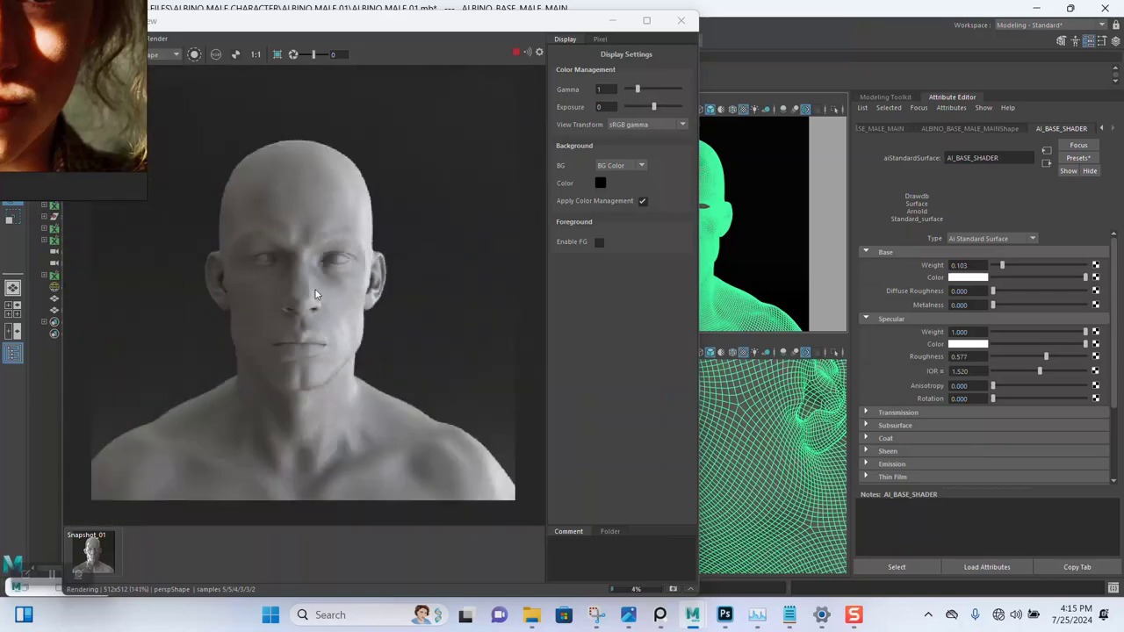
pyautogui.scroll(1, 320, 295)
pyautogui.scroll(-1, 323, 295)
pyautogui.scroll(1, 325, 297)
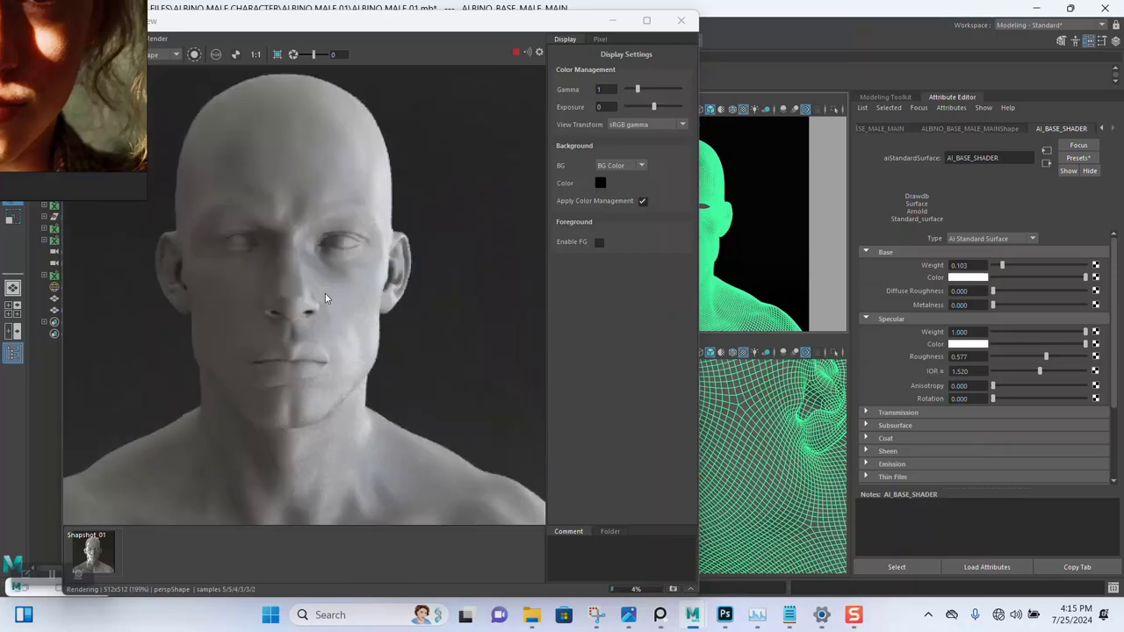
pyautogui.scroll(-1, 325, 297)
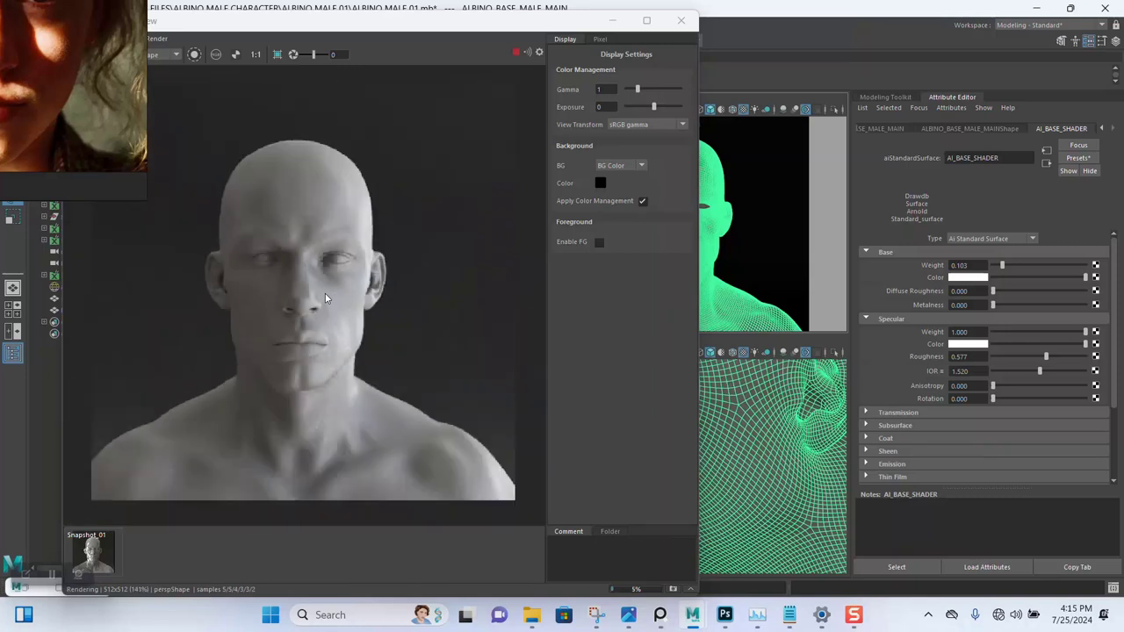
# Step: Stop the IPR render, minimise RenderView and select the backdrop sphere
pyautogui.click(515, 52)
pyautogui.click(612, 20)
pyautogui.click(79, 310)
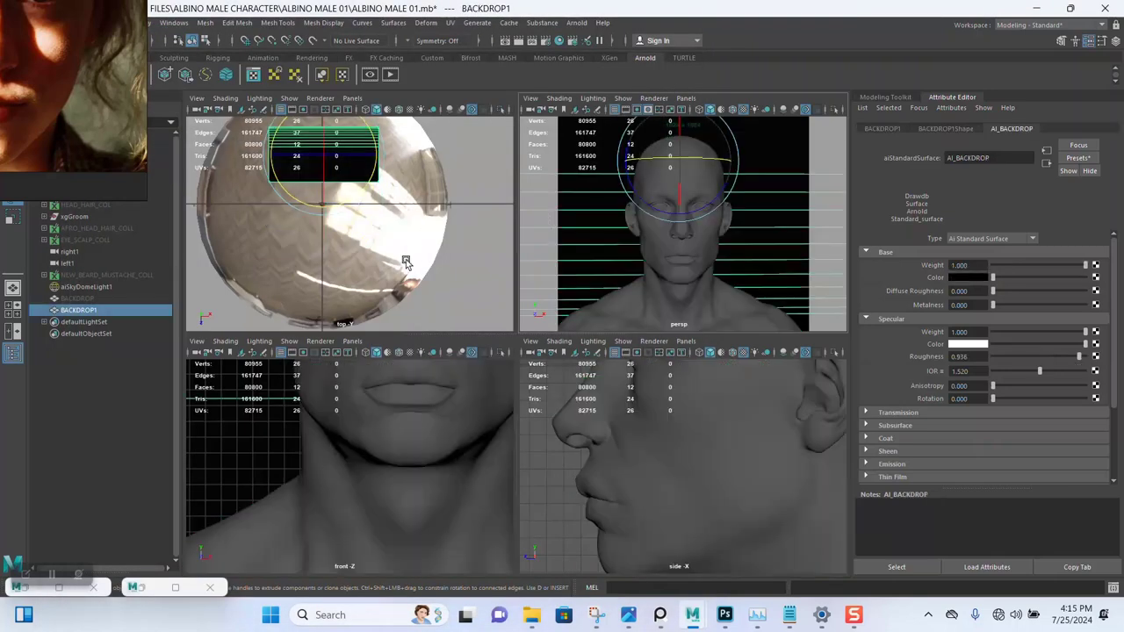
# Step: Move BACKDROP1 down along Y in the front view
pyautogui.press('w')
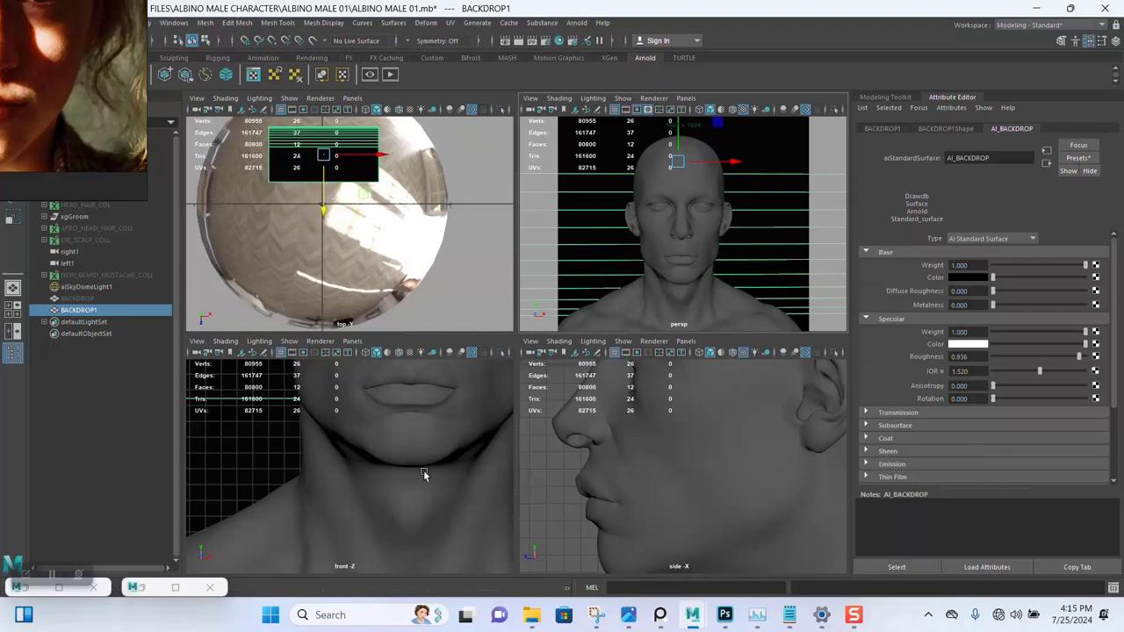
pyautogui.scroll(-10, 360, 408)
pyautogui.scroll(-8, 377, 392)
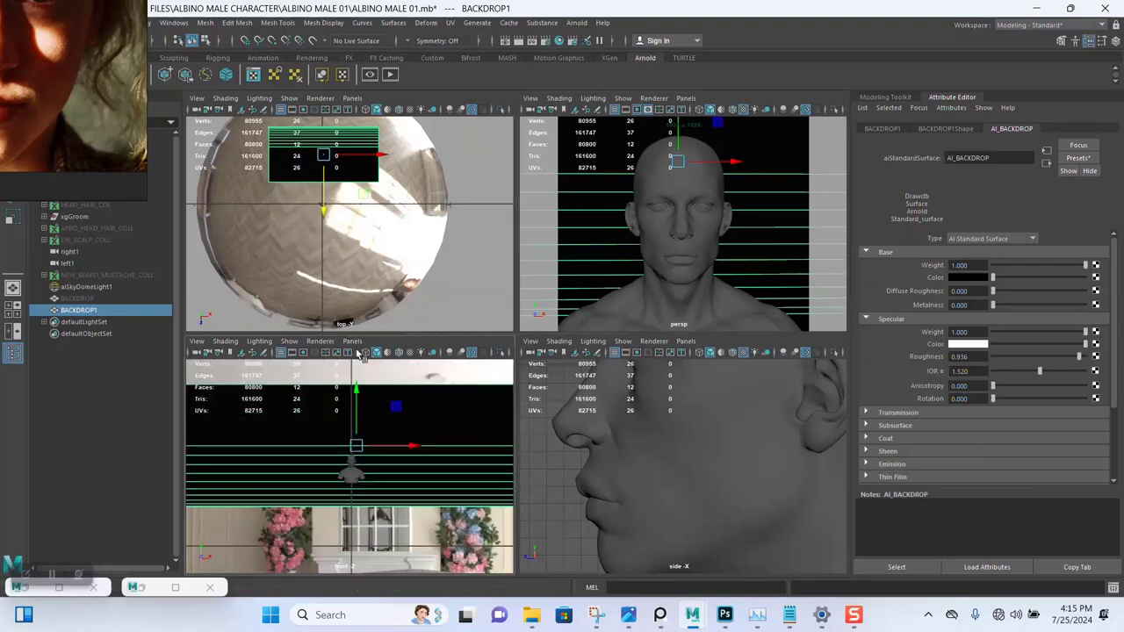
pyautogui.moveTo(355, 387); pyautogui.dragTo(356, 425)
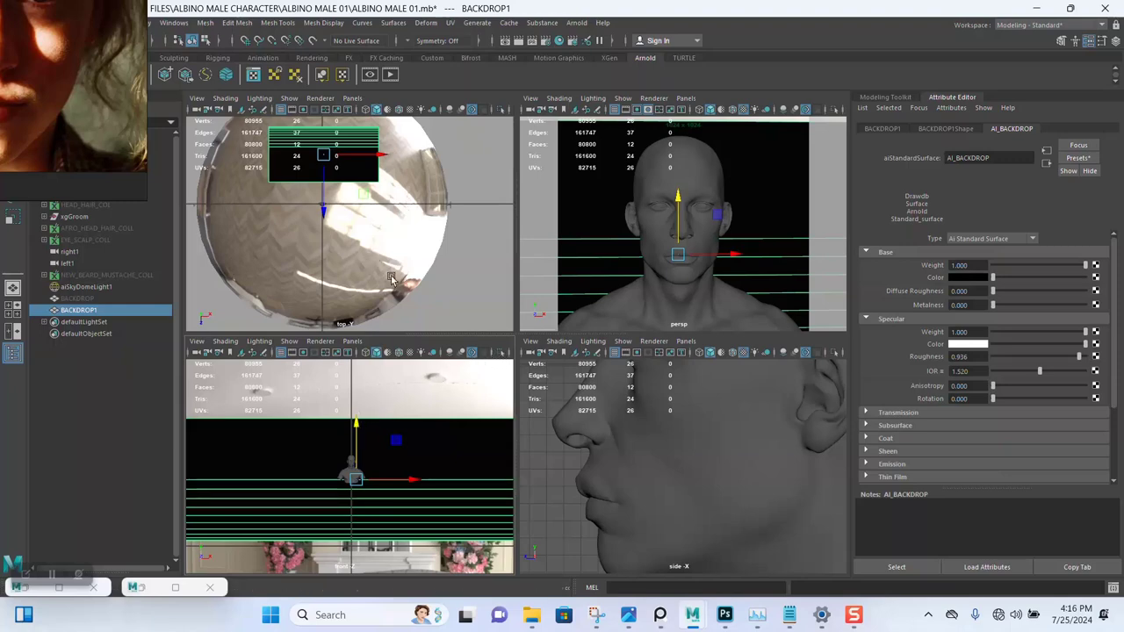
# Step: Restore the minimised Arnold RenderView window
pyautogui.rightClick(140, 595)
pyautogui.click(148, 594)
pyautogui.click(147, 591)
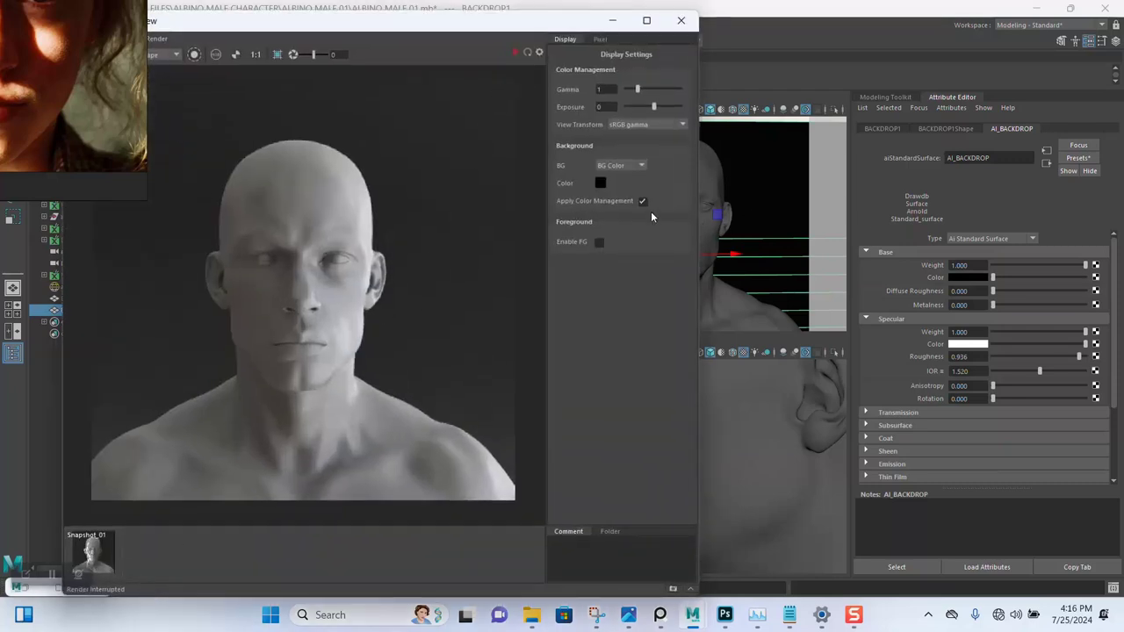
pyautogui.click(516, 53)
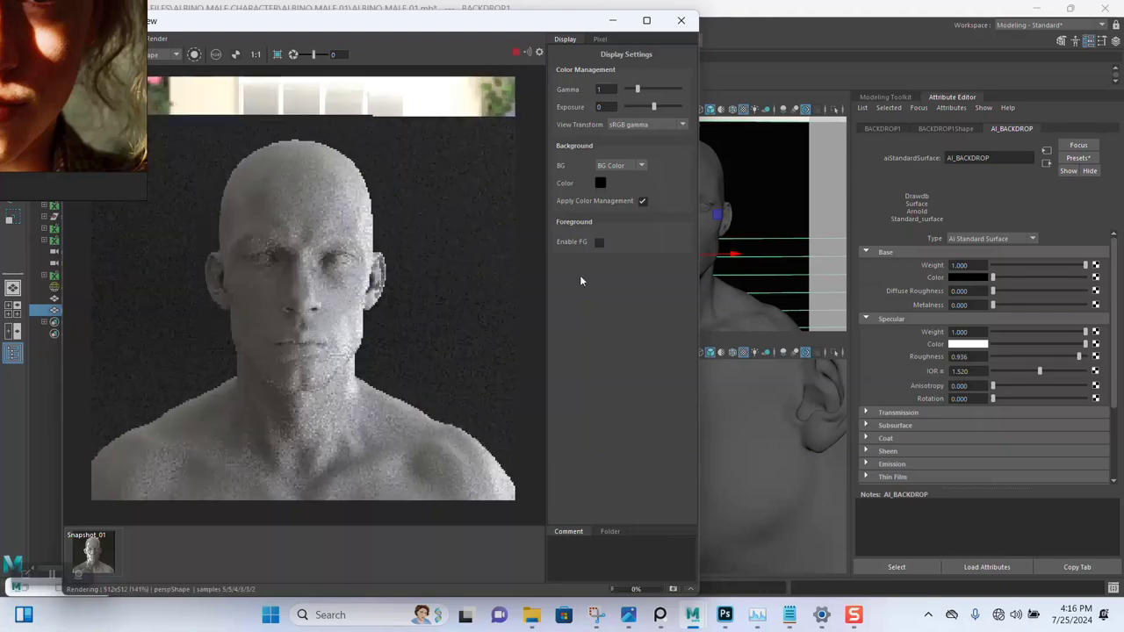
pyautogui.click(726, 233)
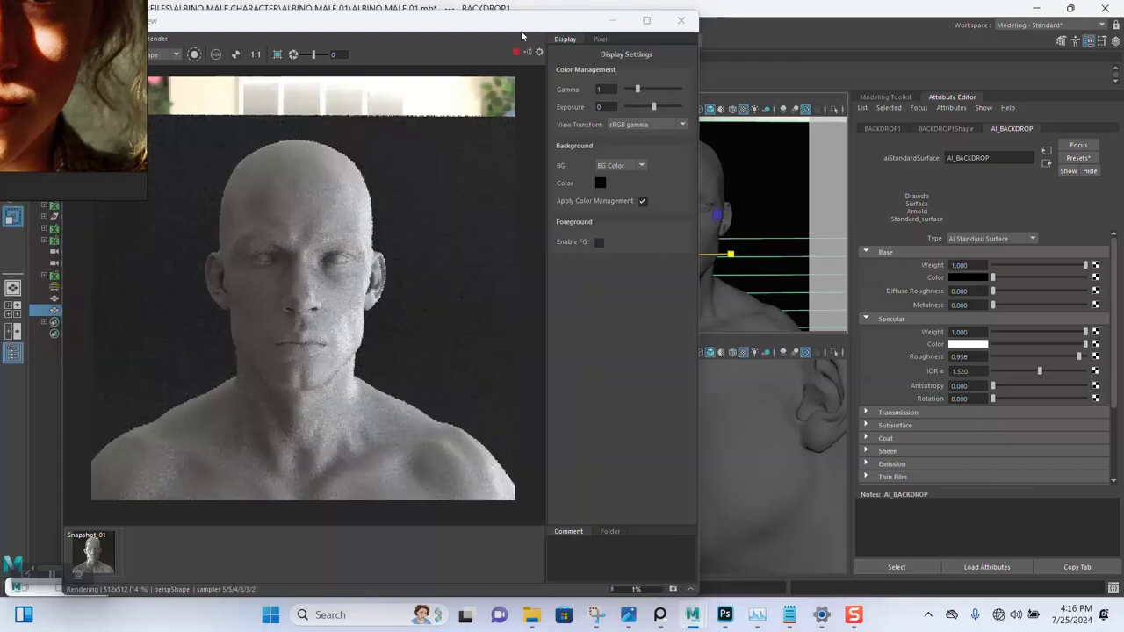
pyautogui.moveTo(521, 35); pyautogui.dragTo(469, 36)
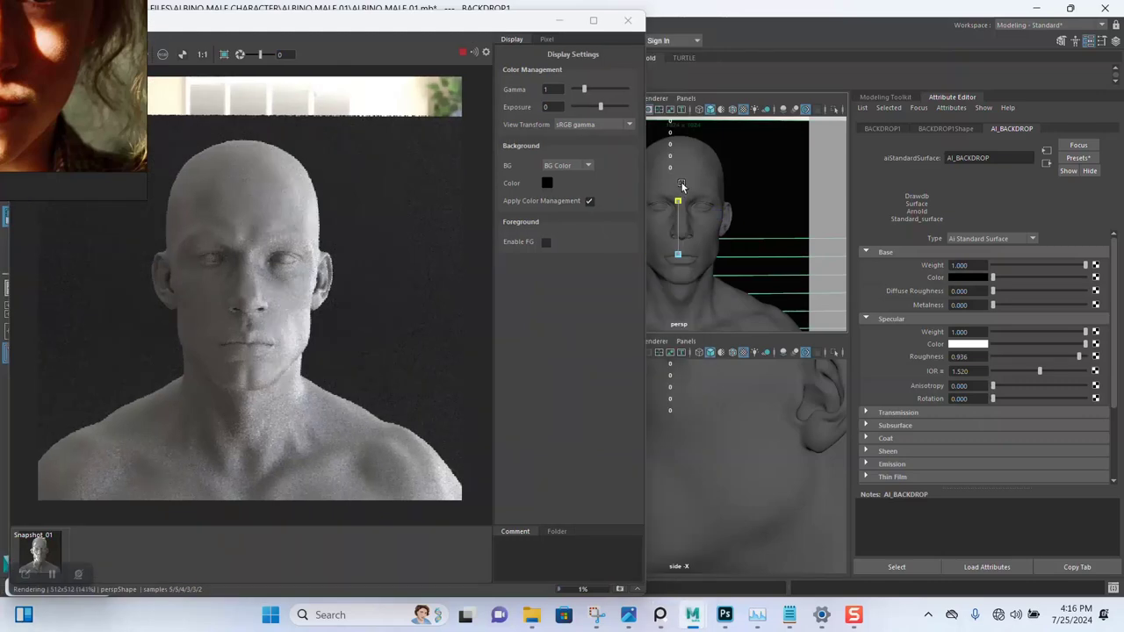
pyautogui.moveTo(681, 190); pyautogui.dragTo(681, 182)
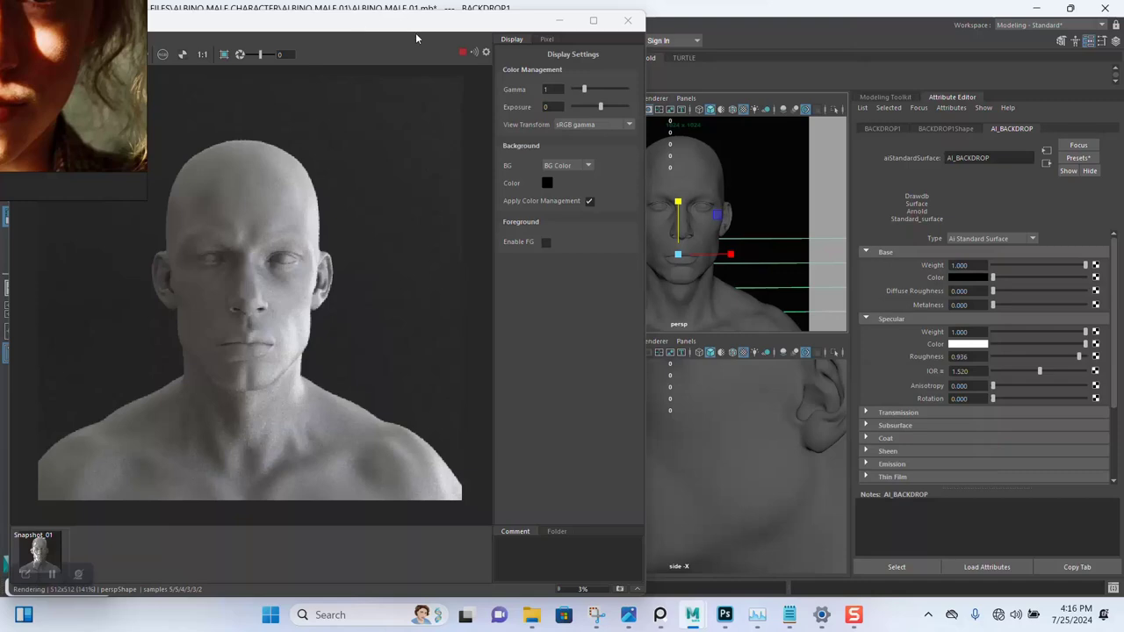
pyautogui.moveTo(416, 35); pyautogui.dragTo(735, 18)
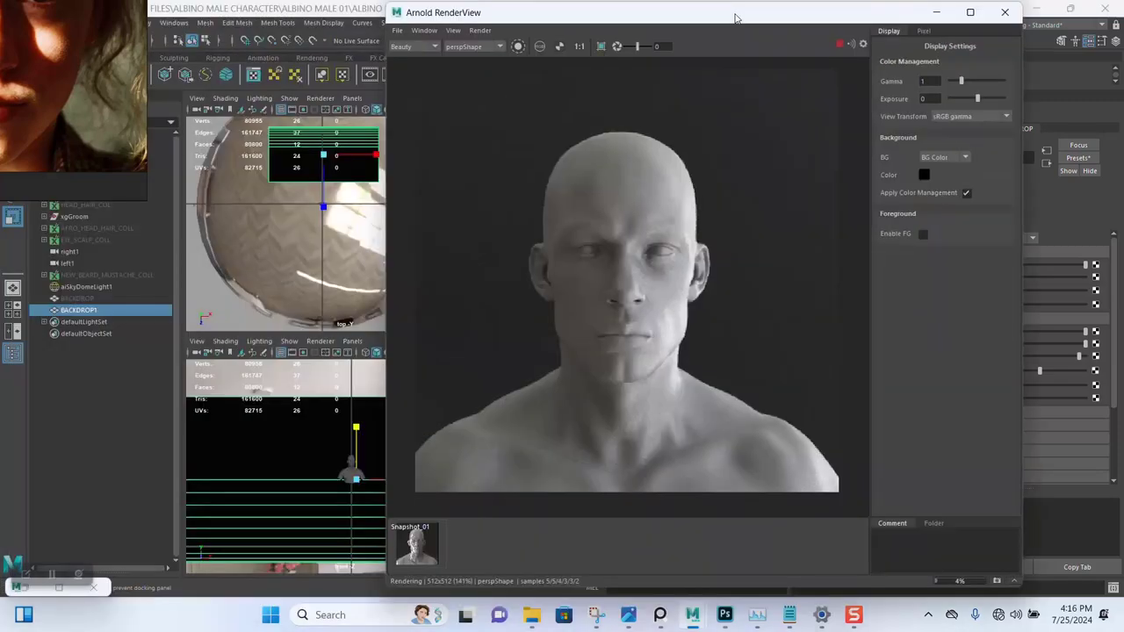
pyautogui.scroll(3, 639, 272)
pyautogui.scroll(-1, 639, 273)
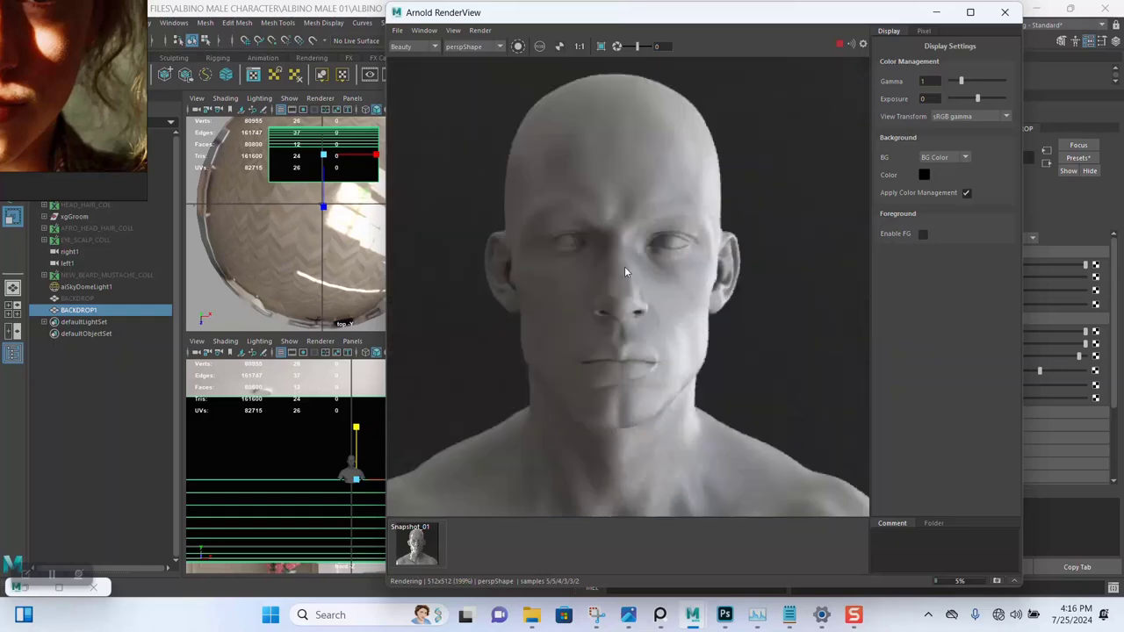
pyautogui.scroll(-2, 640, 342)
pyautogui.scroll(2, 639, 344)
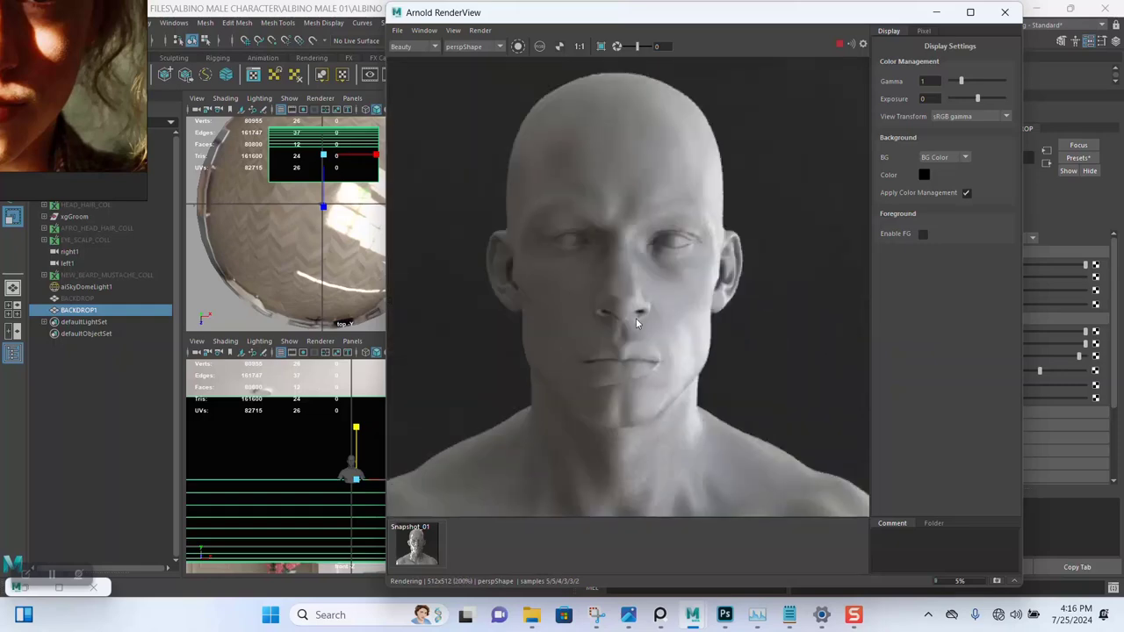
pyautogui.moveTo(636, 323); pyautogui.dragTo(628, 278, button='middle')
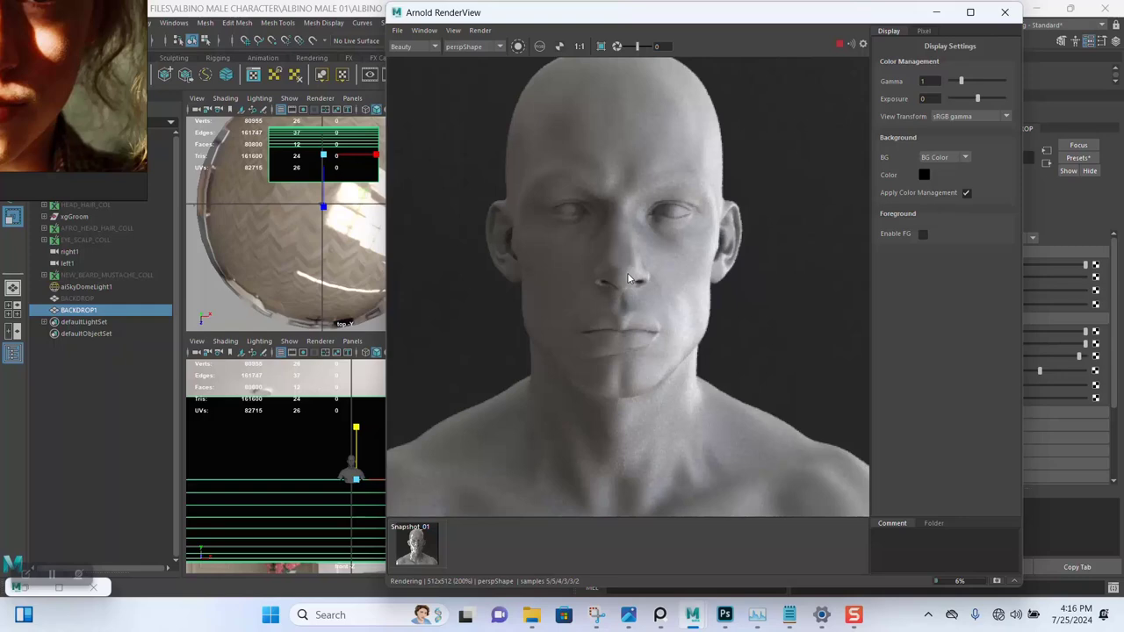
# Step: Set aiSkyDomeLight1's Rotate Y to 75, then correct it to 110
pyautogui.click(268, 232)
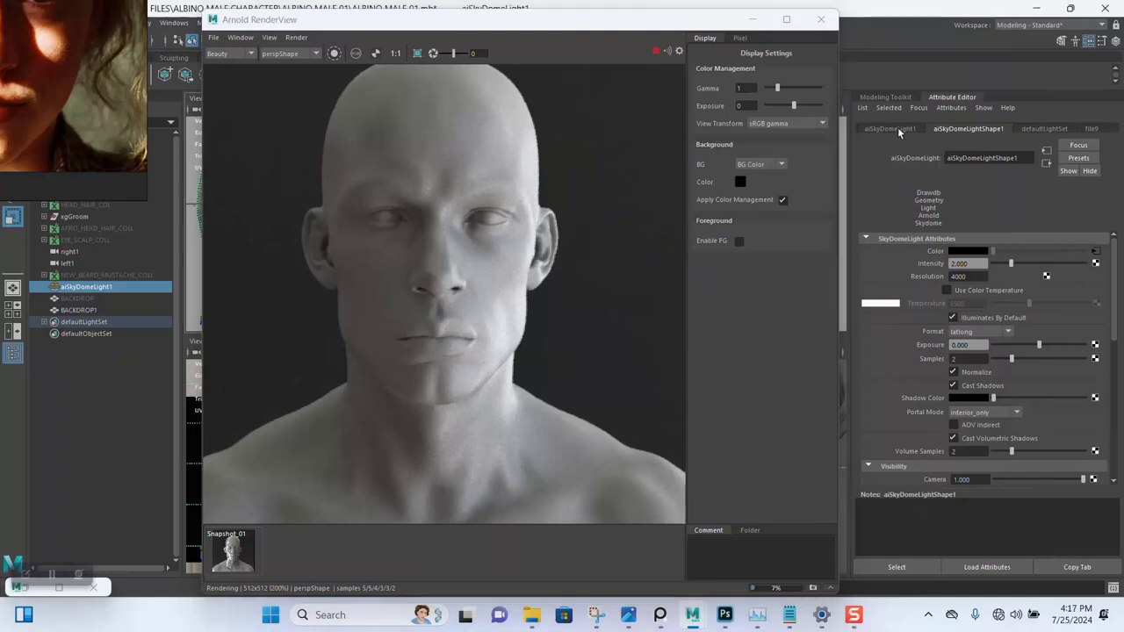
pyautogui.click(896, 128)
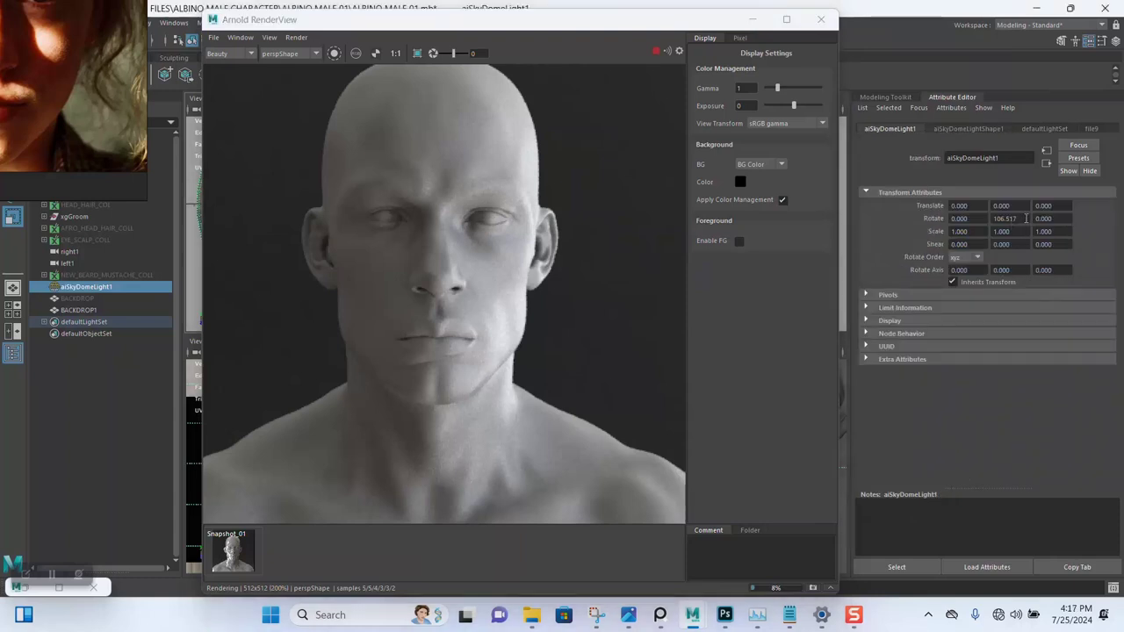
pyautogui.moveTo(1024, 219); pyautogui.dragTo(964, 219)
pyautogui.write('75')
pyautogui.press('Return')
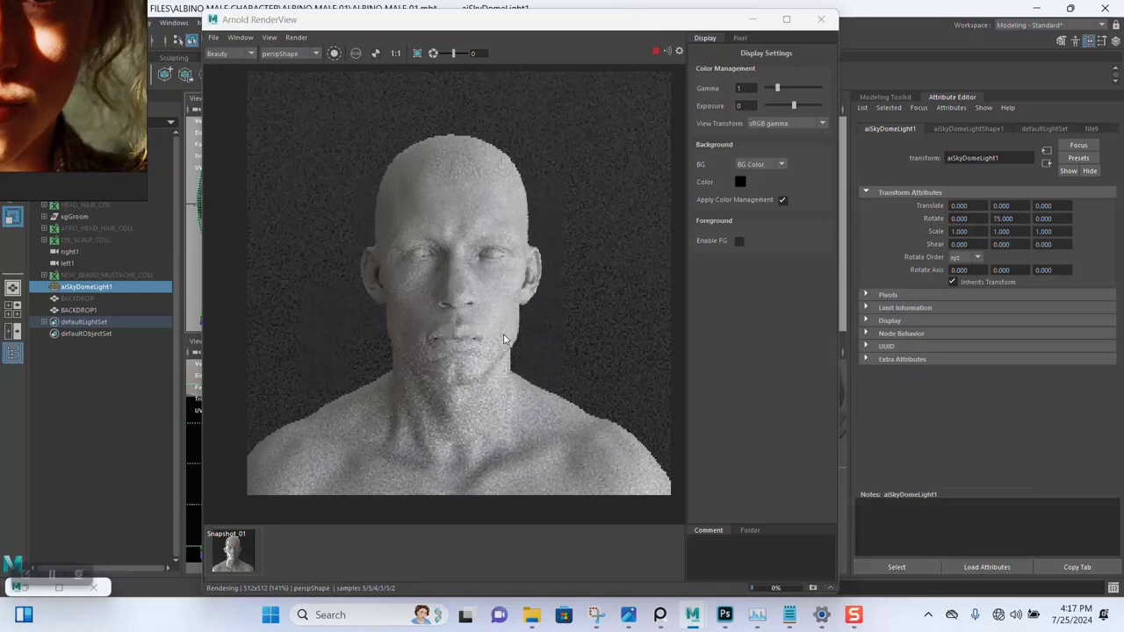
pyautogui.doubleClick(997, 219)
pyautogui.write('1')
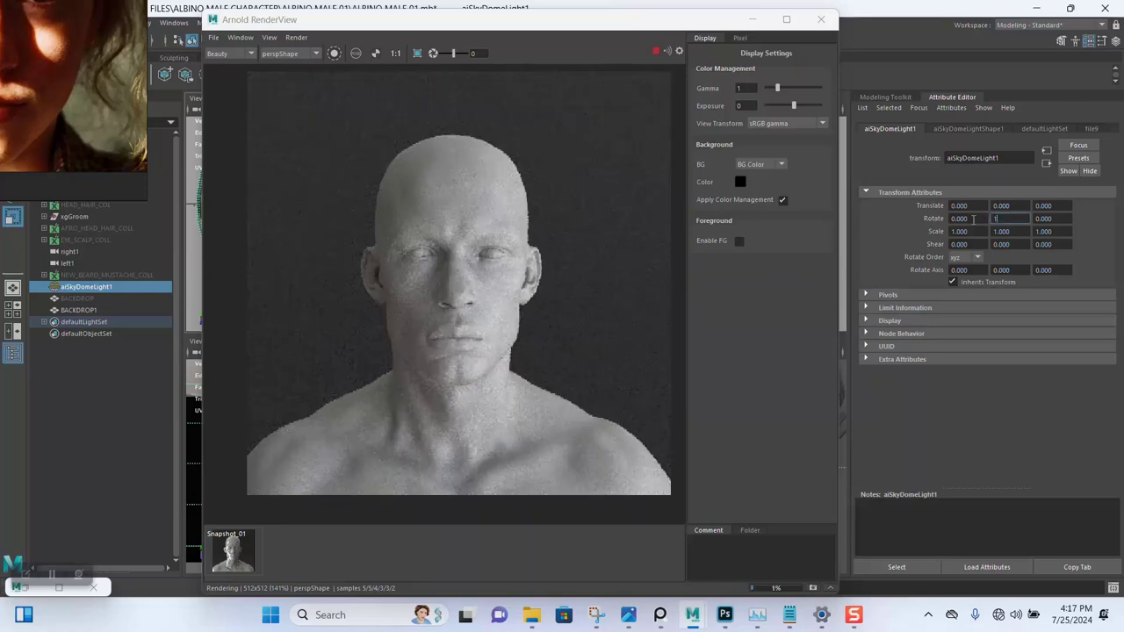
pyautogui.write('0')
pyautogui.press('BackSpace')
pyautogui.write('10')
pyautogui.press('Return')
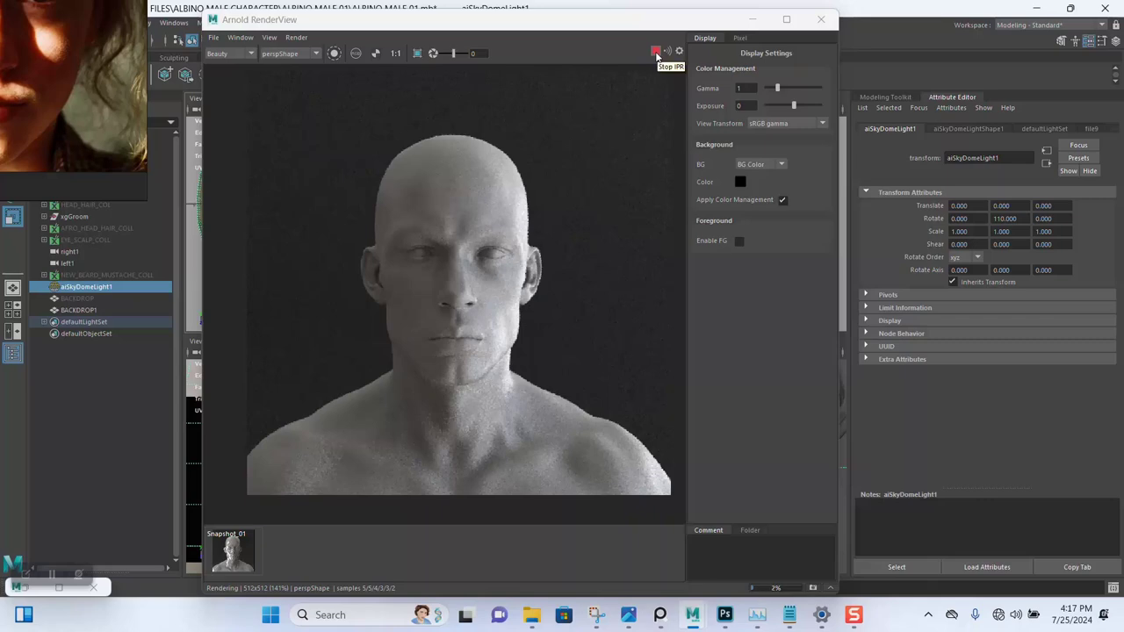
# Step: Assign a new Arnold aiStandardSurface material to the head mesh
pyautogui.click(753, 20)
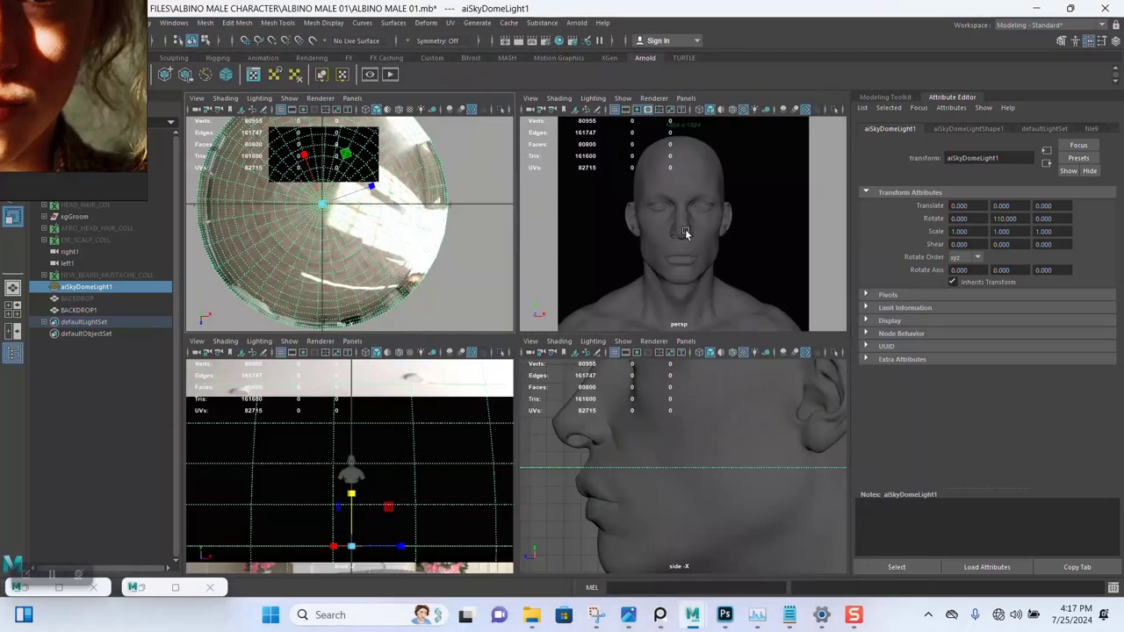
pyautogui.click(686, 197)
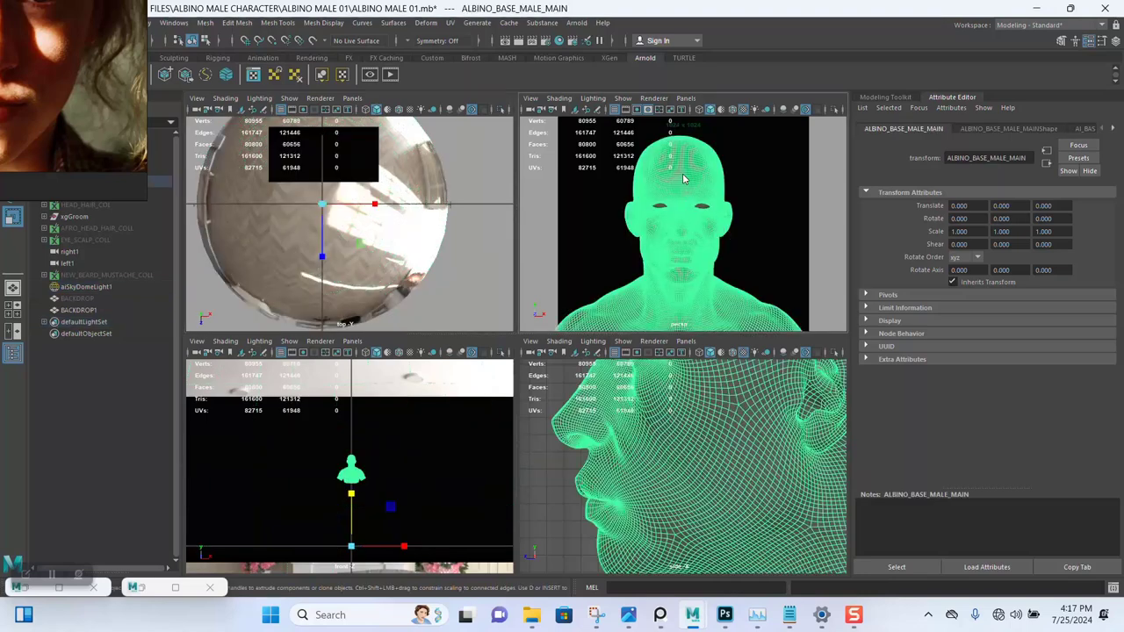
pyautogui.rightClick(683, 175)
pyautogui.click(670, 473)
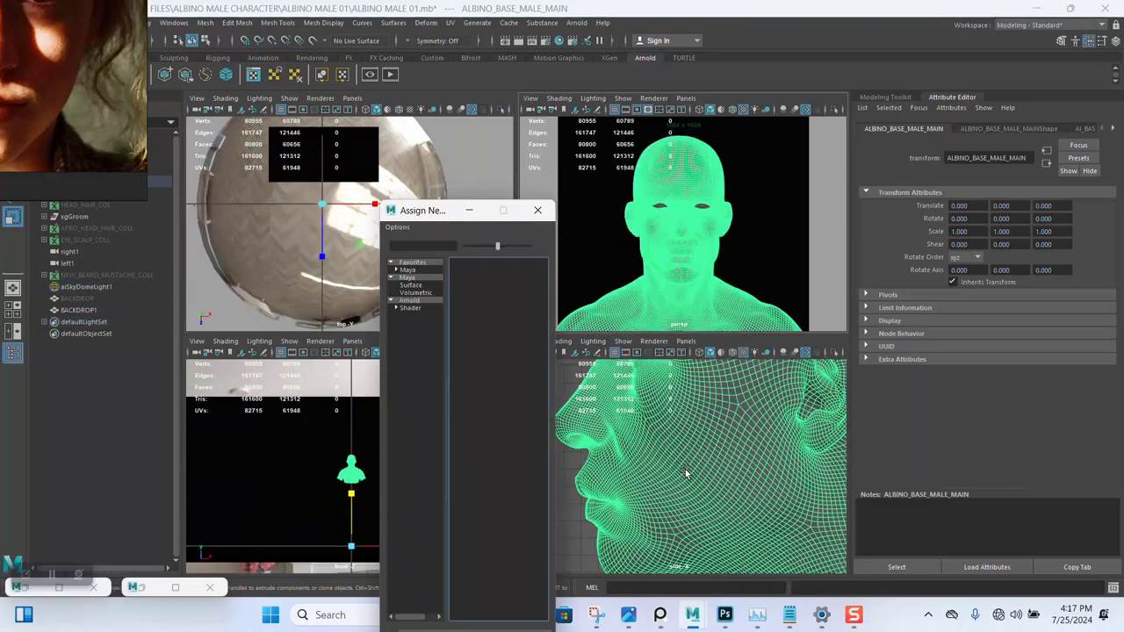
pyautogui.click(419, 302)
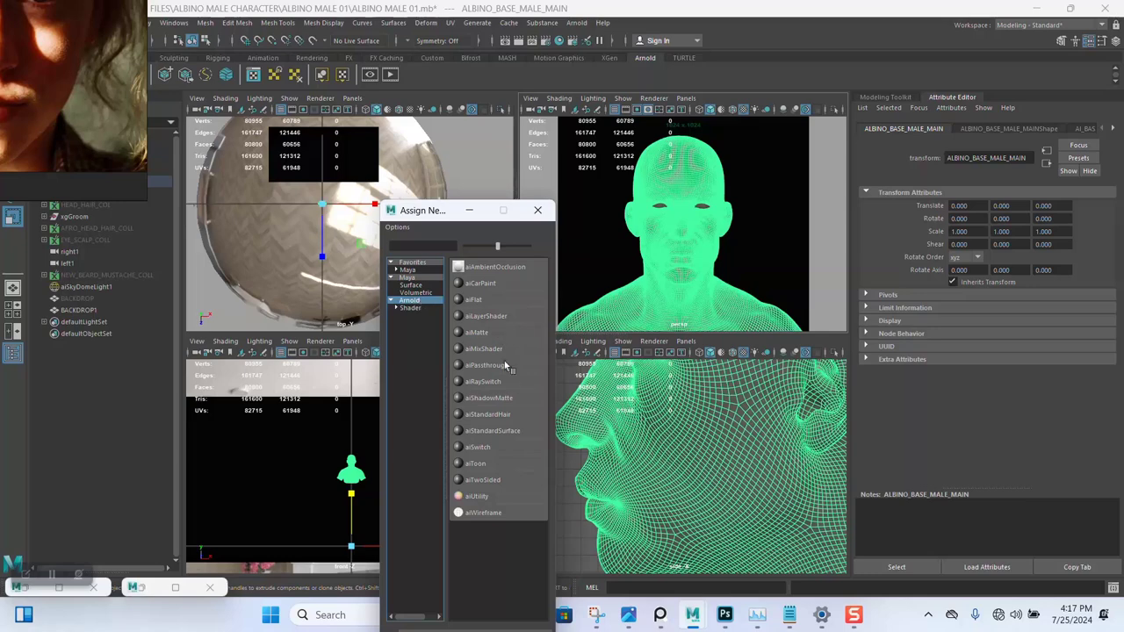
pyautogui.click(488, 430)
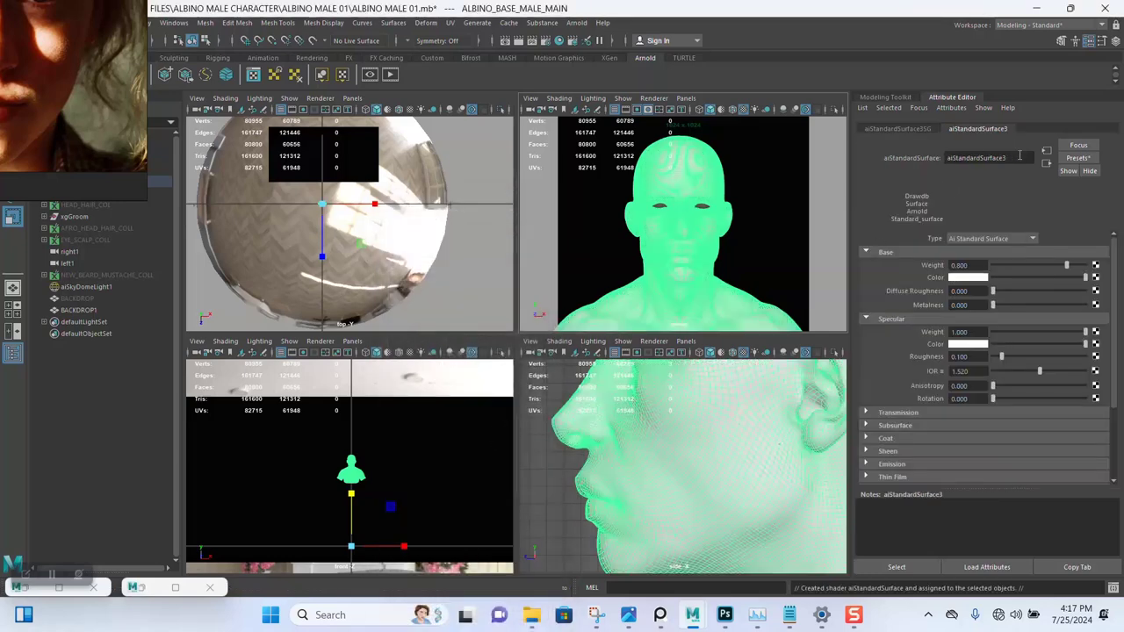
# Step: Rename the new shader to AI_HEAD in the Attribute Editor
pyautogui.doubleClick(1010, 157)
pyautogui.write('AI')
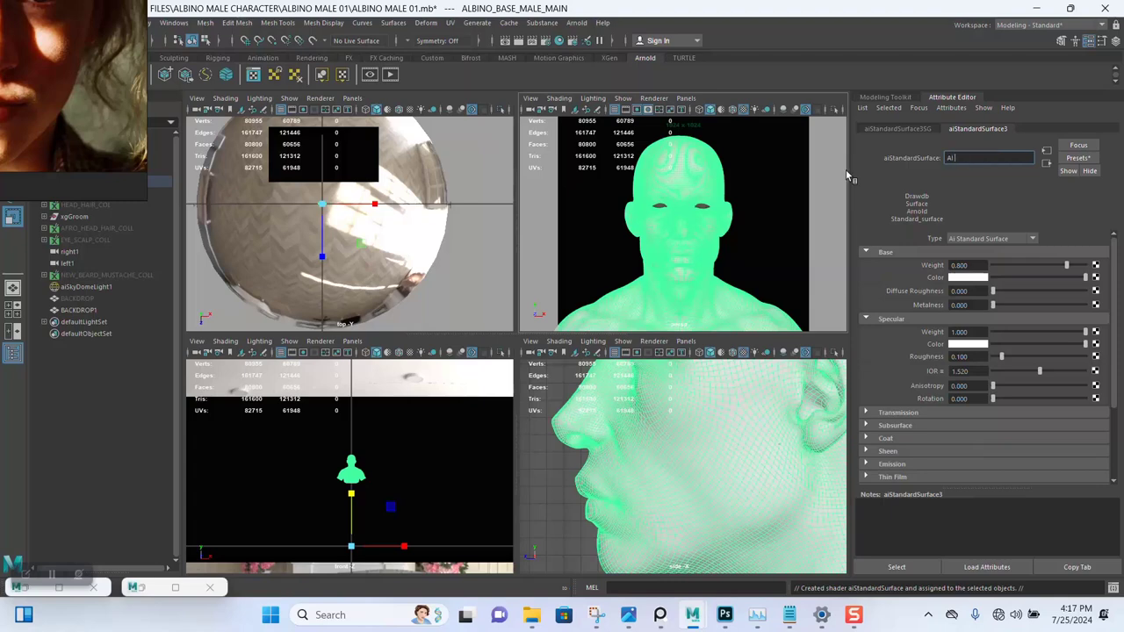
pyautogui.write(' HEAD')
pyautogui.press('Return')
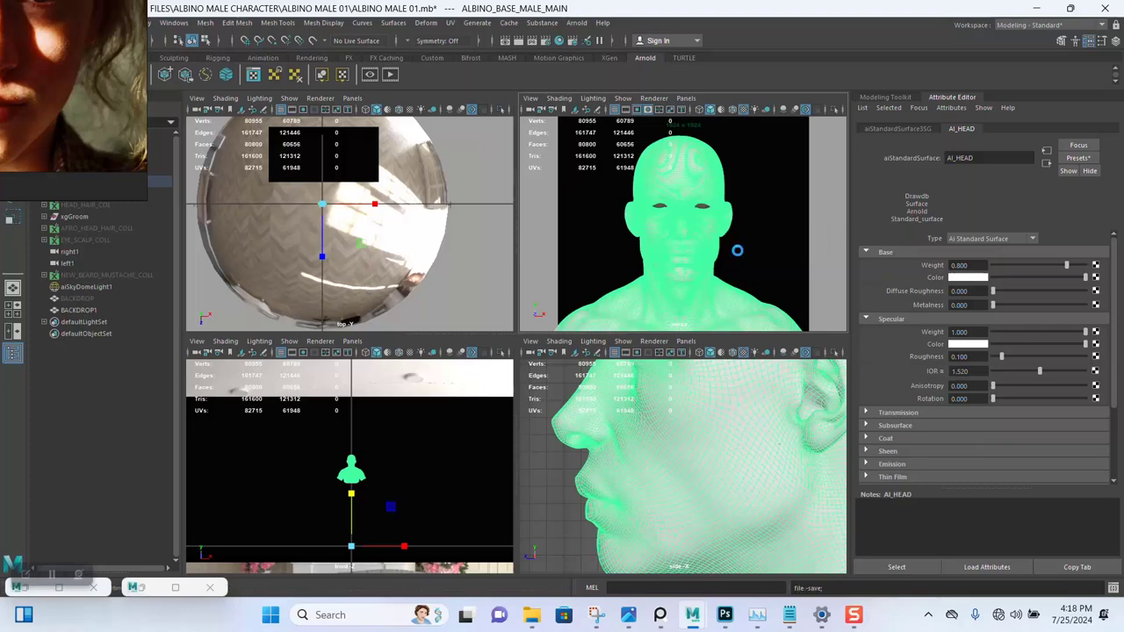
# Step: Set the AI_HEAD shader's Specular Roughness to 0.6
pyautogui.click(736, 252)
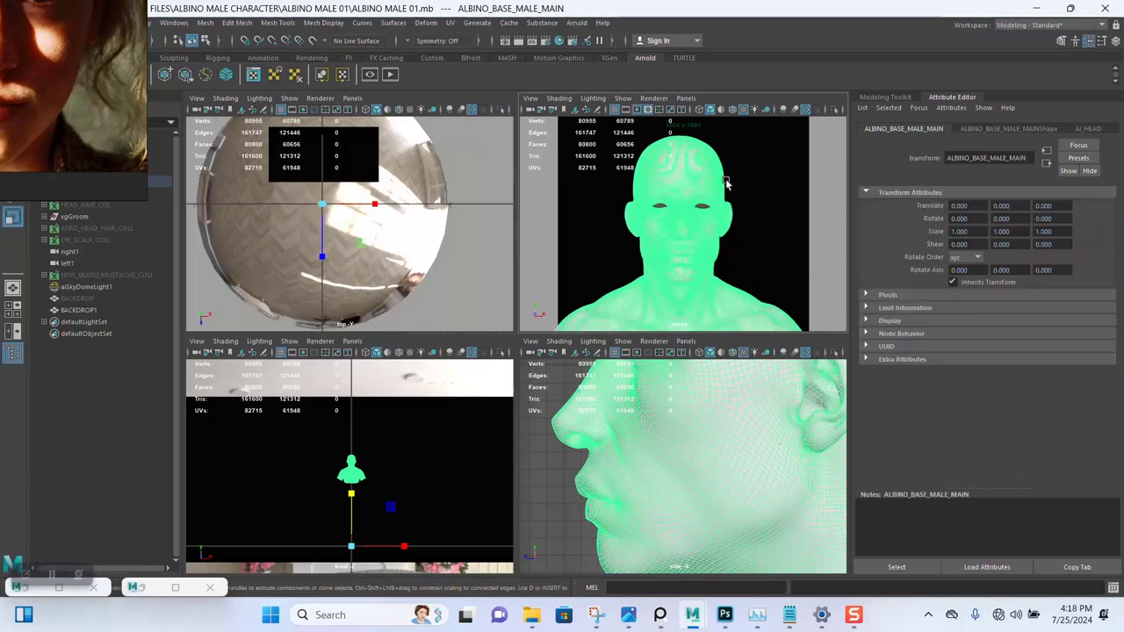
pyautogui.click(1079, 129)
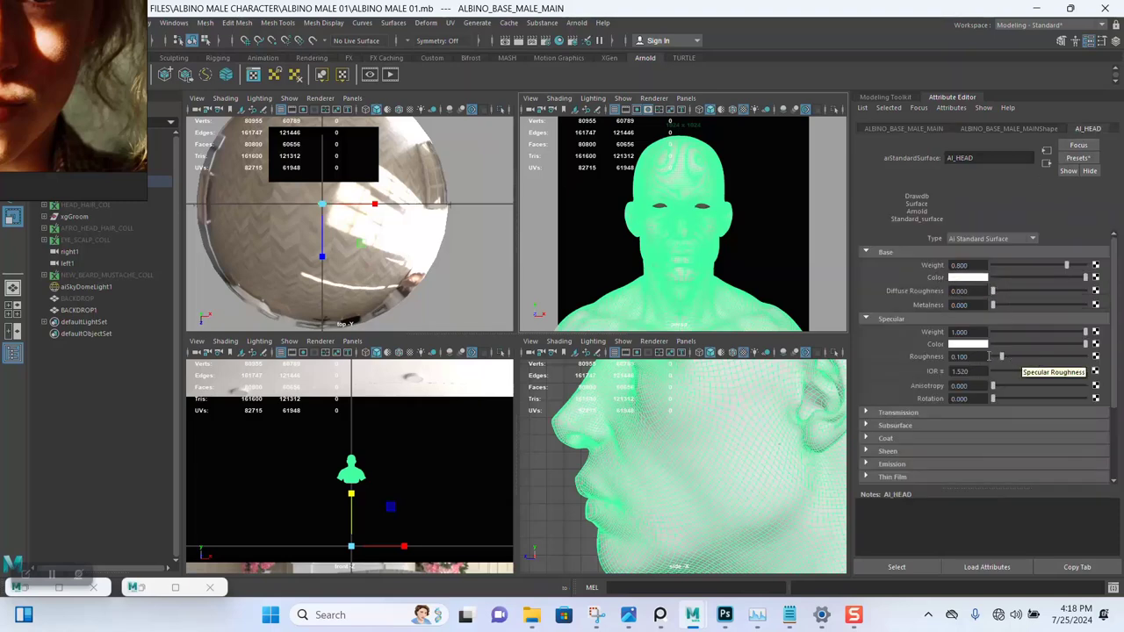
pyautogui.moveTo(1038, 358); pyautogui.dragTo(1047, 359)
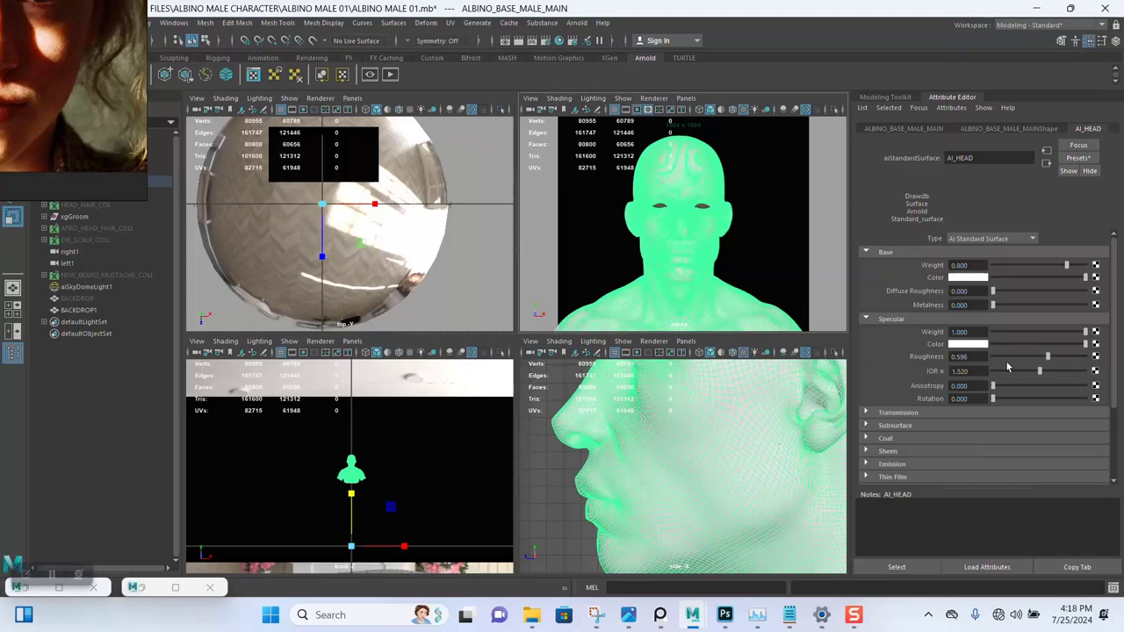
pyautogui.click(975, 357)
pyautogui.write('0.6')
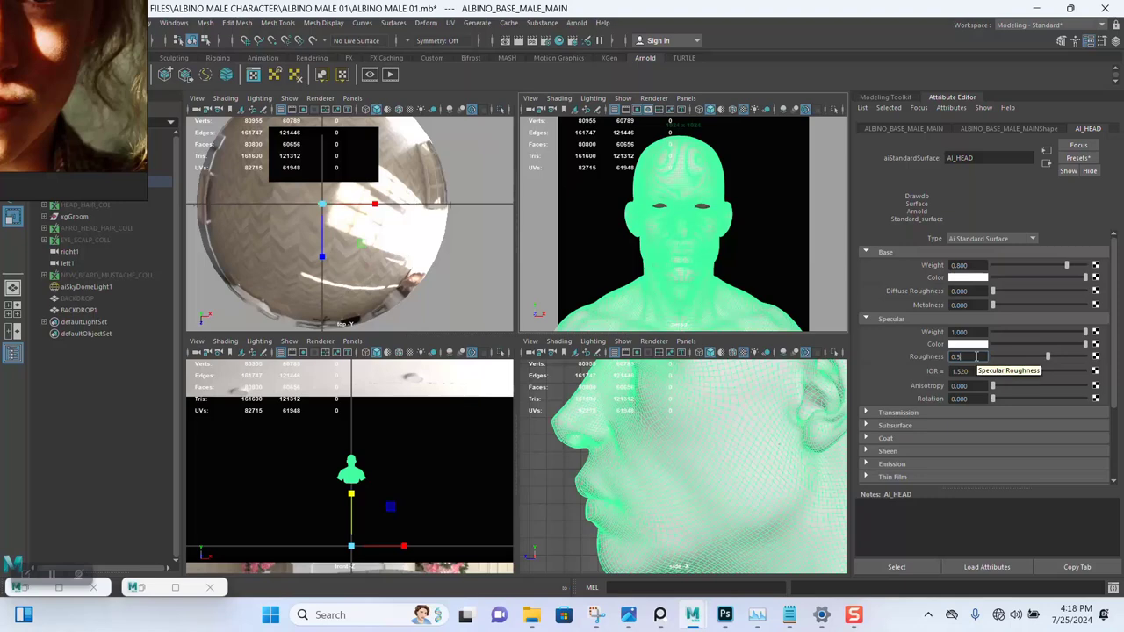
pyautogui.press('Return')
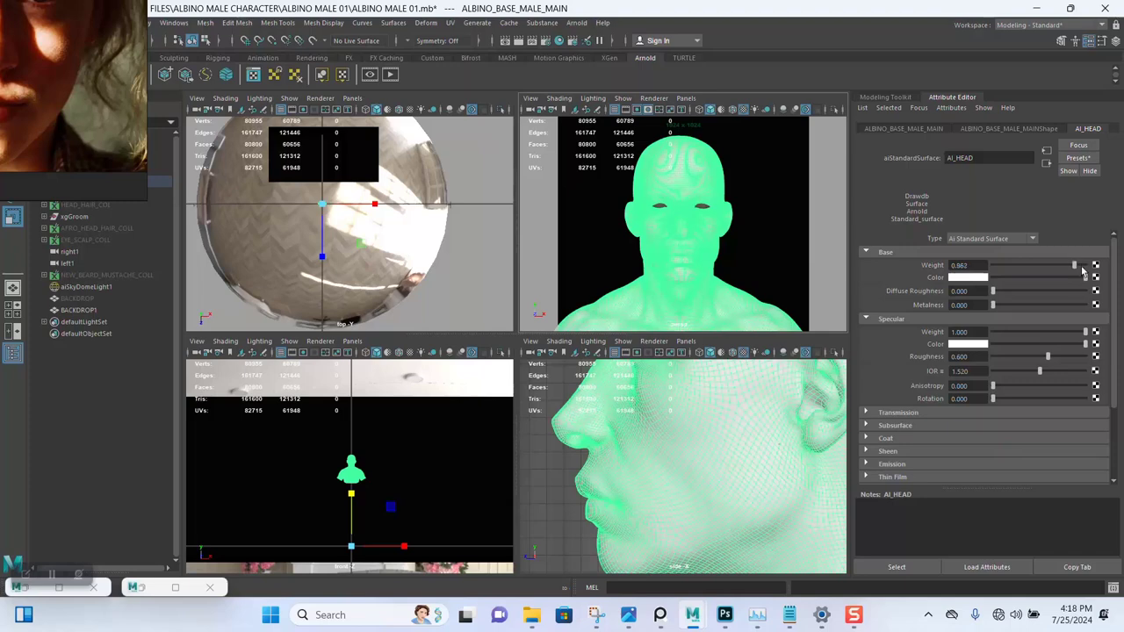
# Step: Raise AI_HEAD's Base Weight to 1.0 and make its Base Color black
pyautogui.moveTo(1072, 266); pyautogui.dragTo(1104, 271)
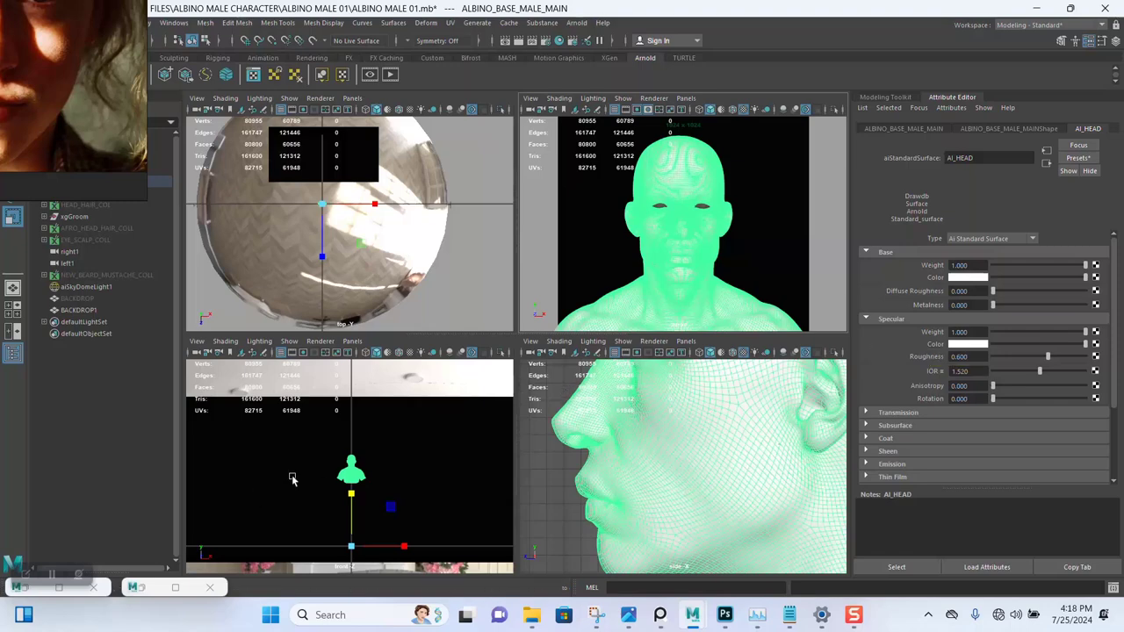
pyautogui.click(976, 277)
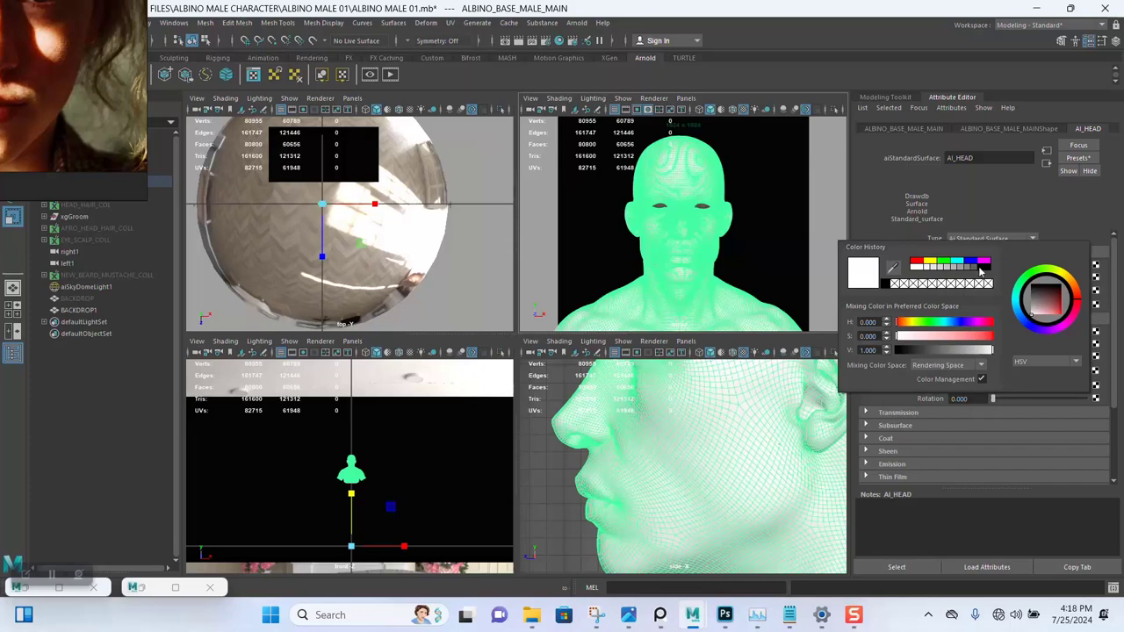
pyautogui.click(973, 271)
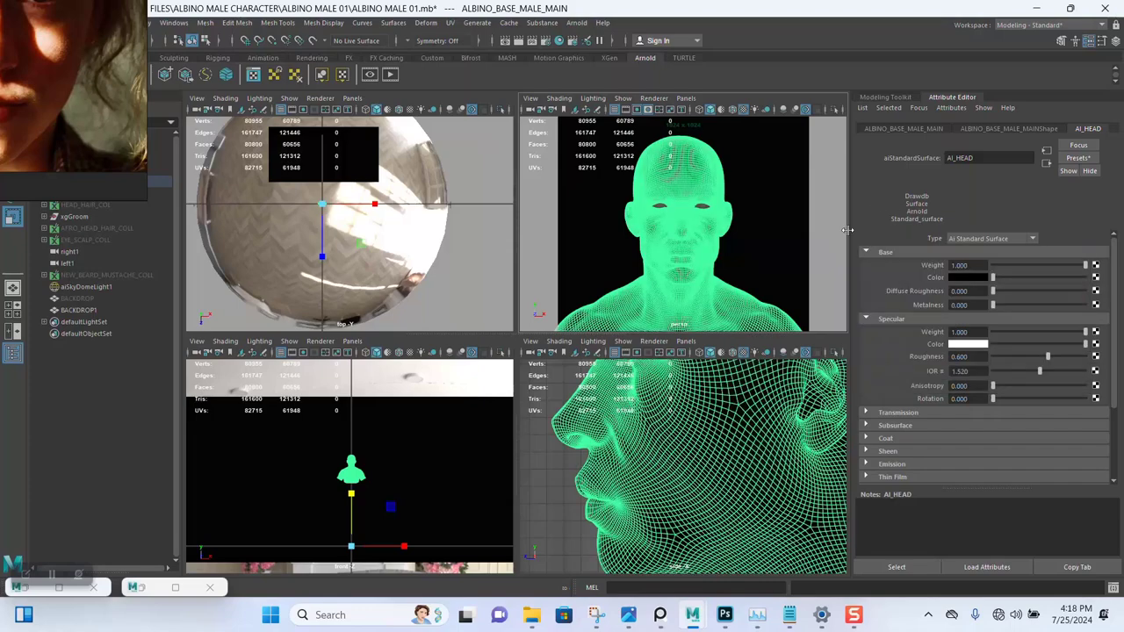
# Step: Restore Arnold RenderView and zoom to inspect the darker head with AI_HEAD applied
pyautogui.click(151, 590)
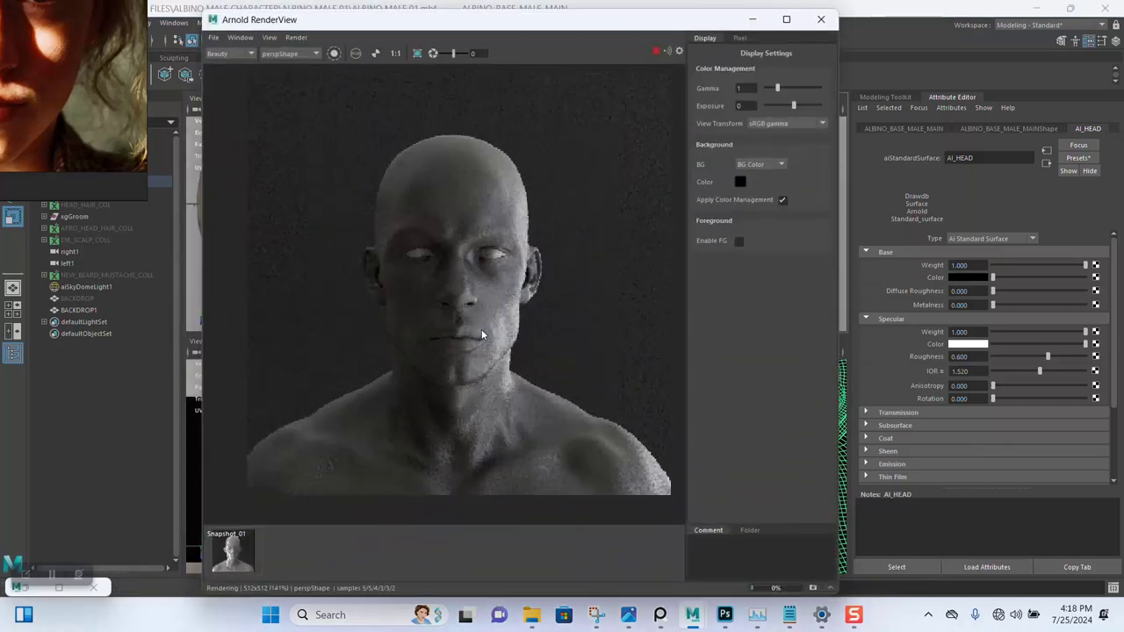
pyautogui.scroll(3, 475, 325)
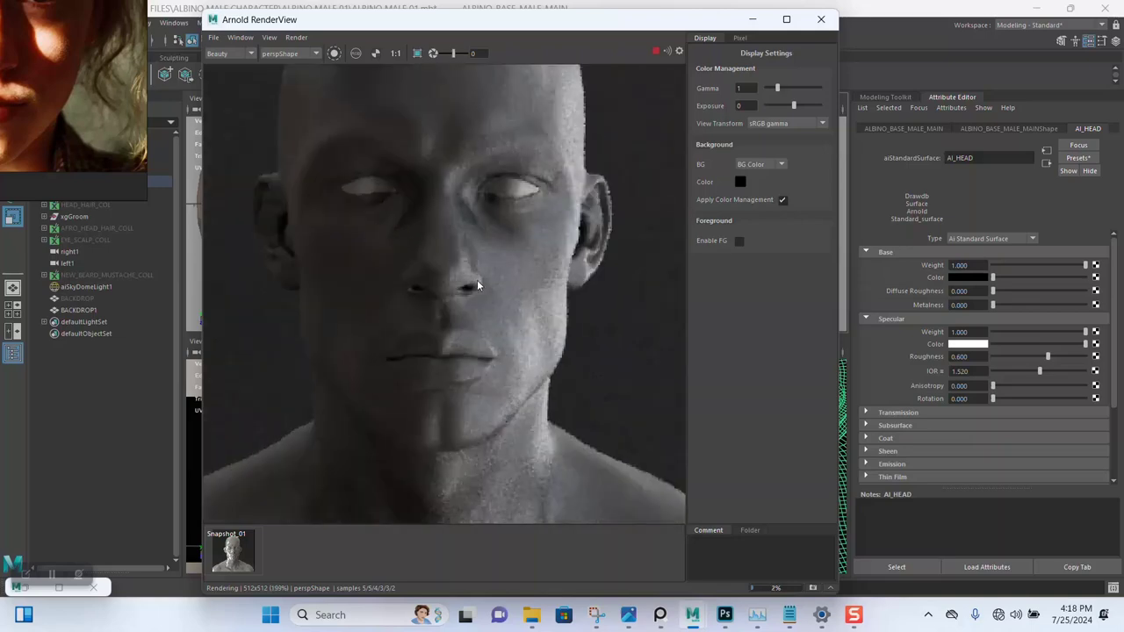
pyautogui.scroll(-2, 477, 279)
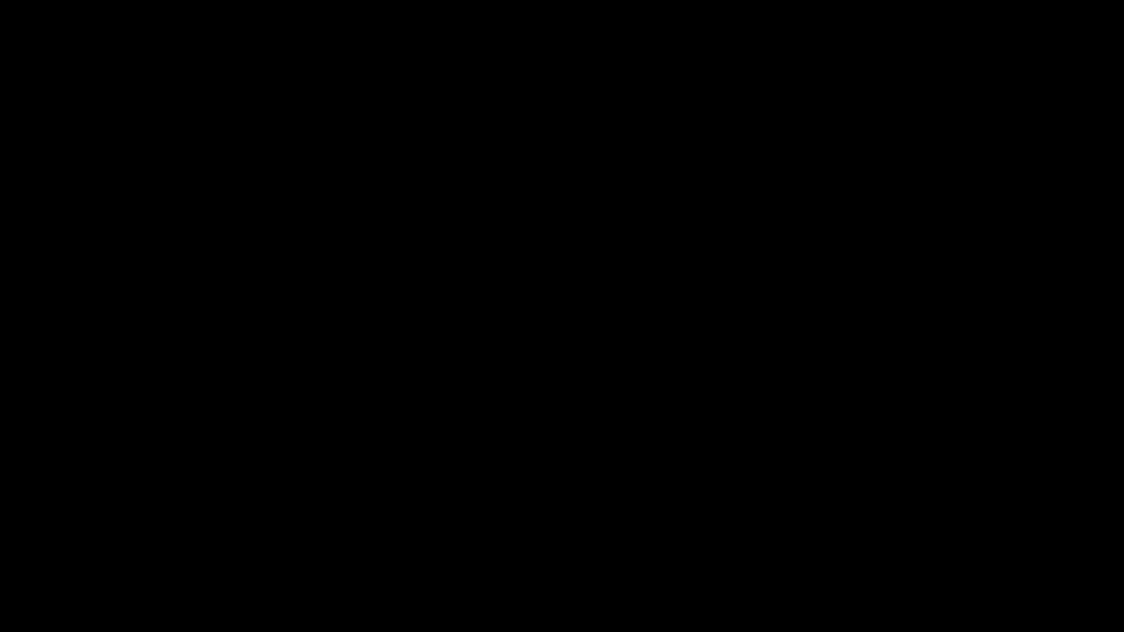